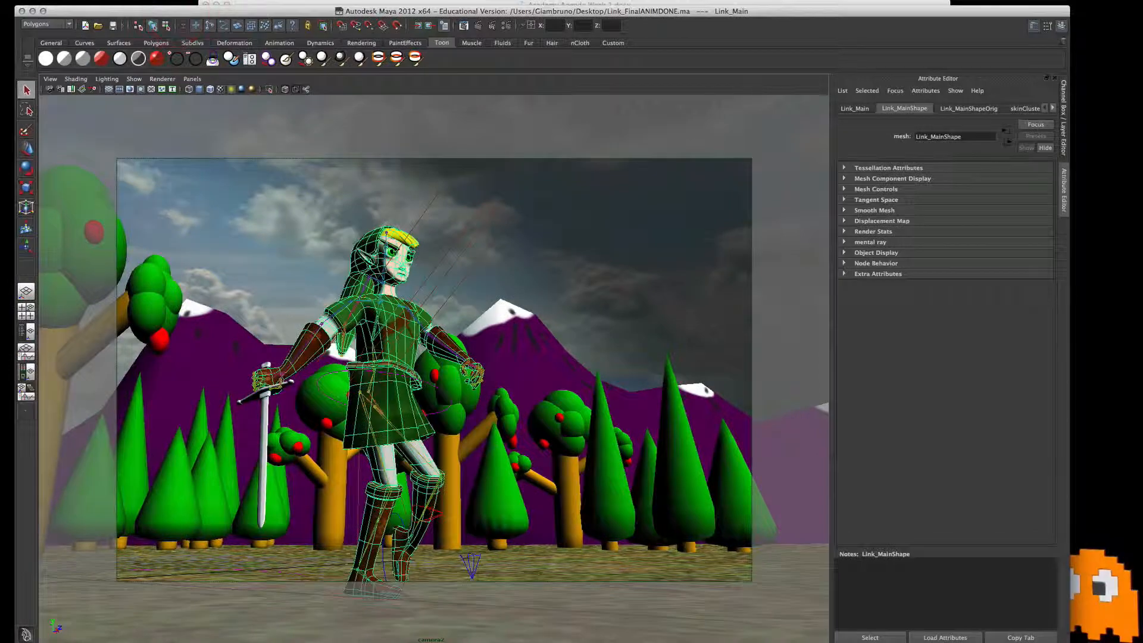
Step: Save the scene to the Desktop as a Maya ASCII file named Char_FinalAnim
{"action": "left_click", "coordinate": [28, 2]}
{"action": "left_click", "coordinate": [132, 46]}
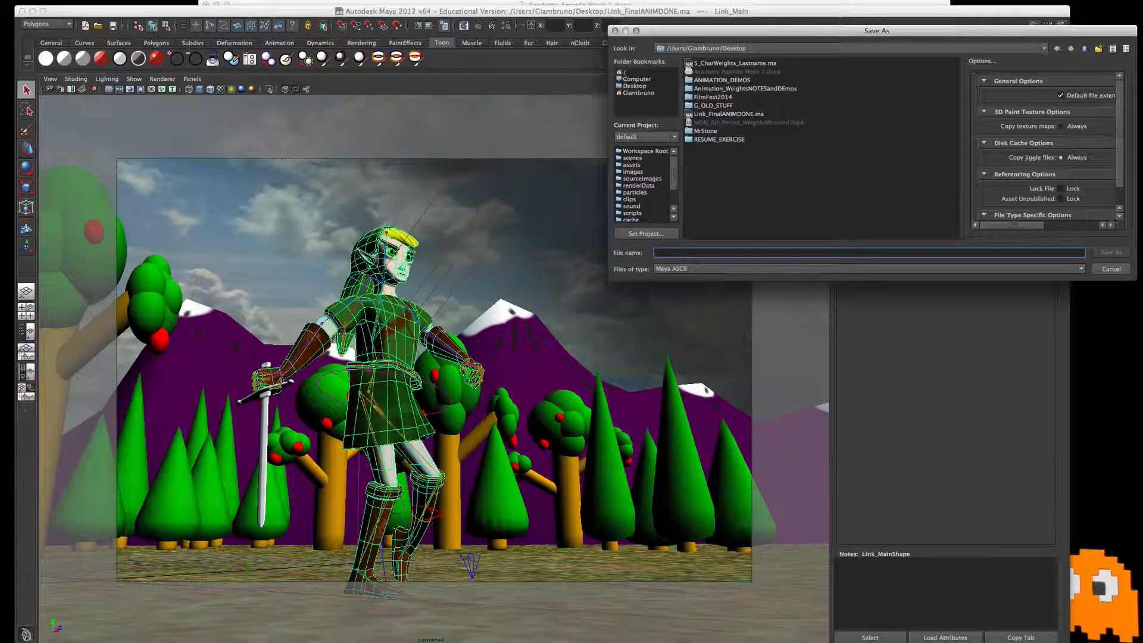
{"action": "type", "text": "Char"}
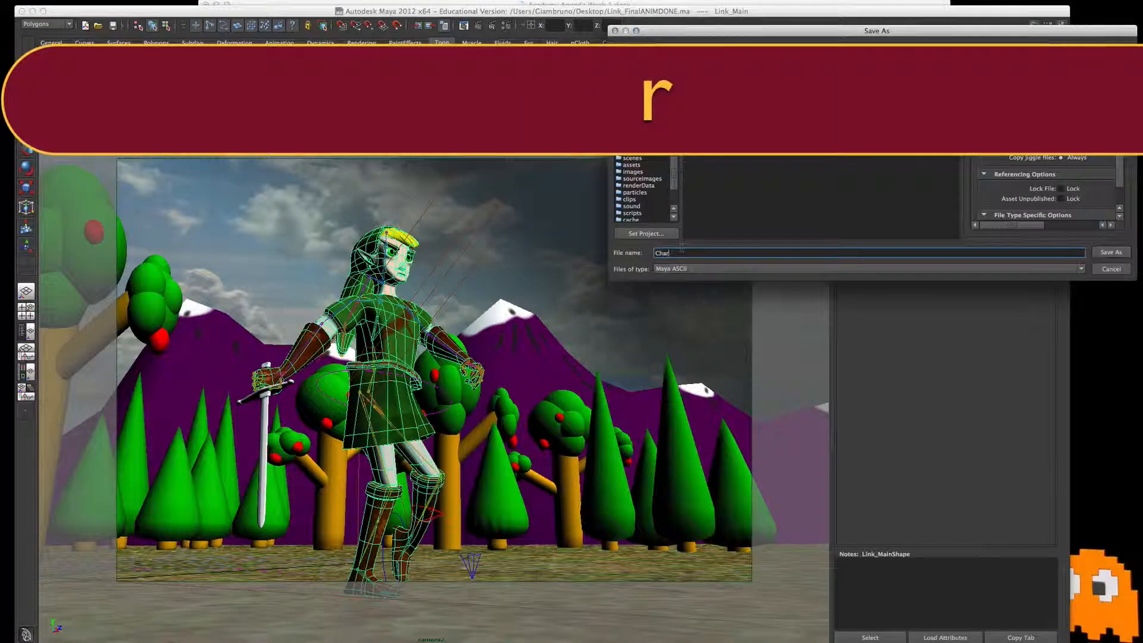
{"action": "type", "text": "_Final"}
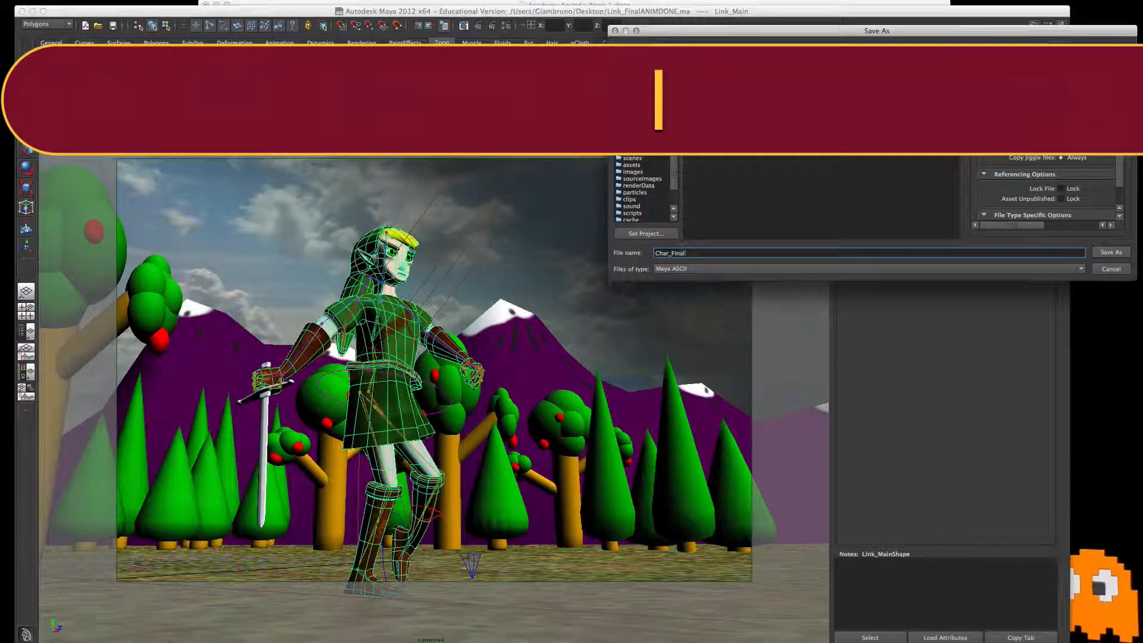
{"action": "type", "text": "Anim"}
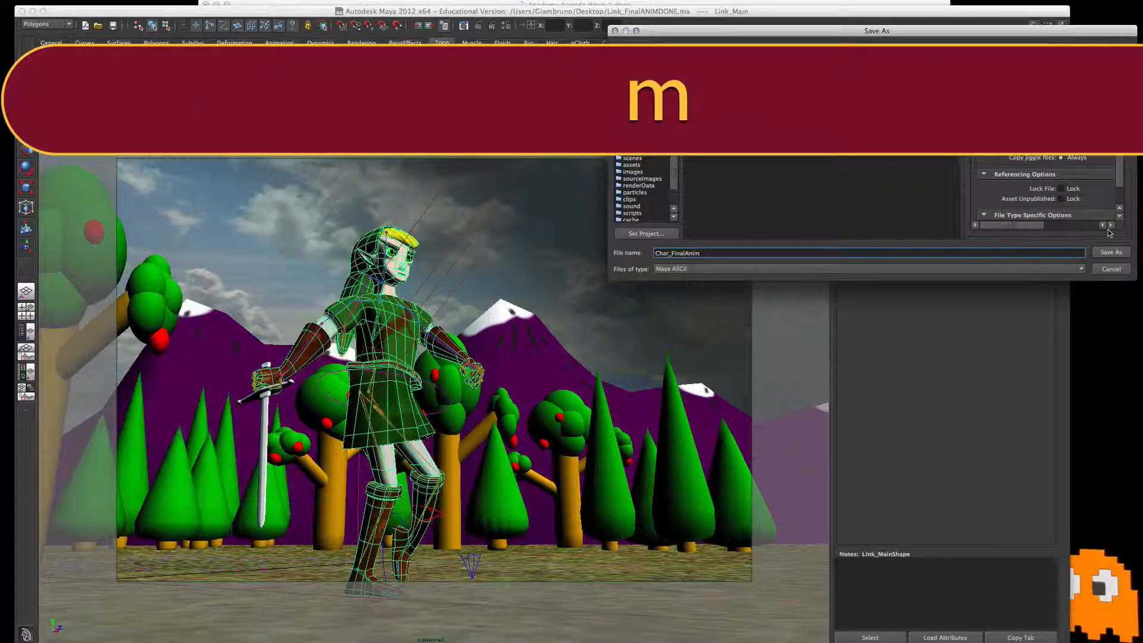
{"action": "left_click", "coordinate": [1111, 253]}
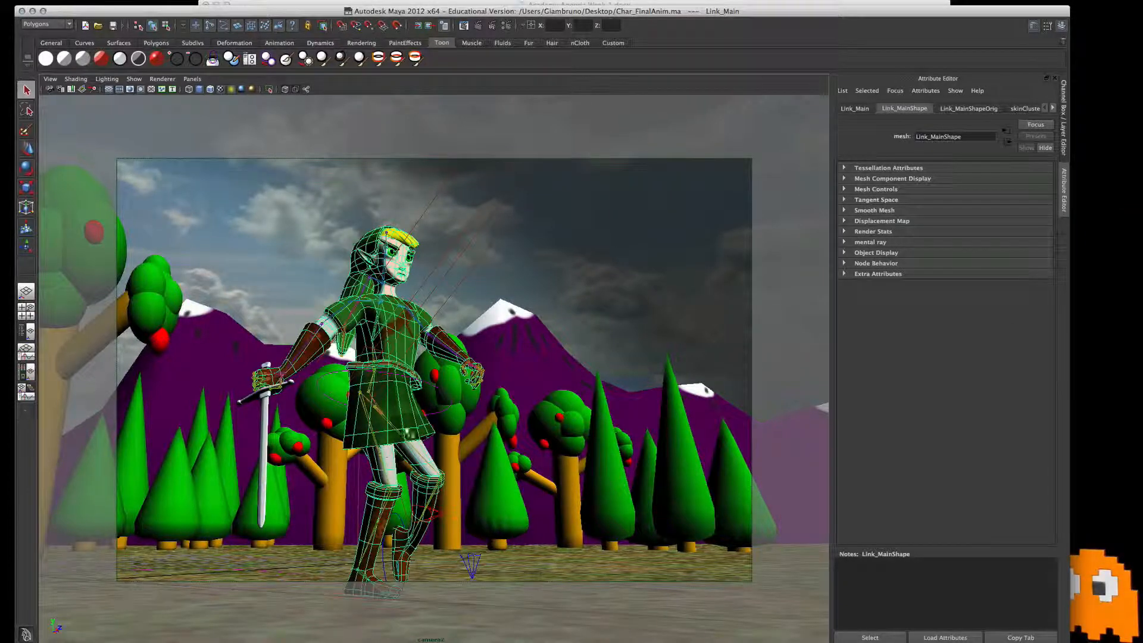
{"action": "left_click", "coordinate": [284, 222]}
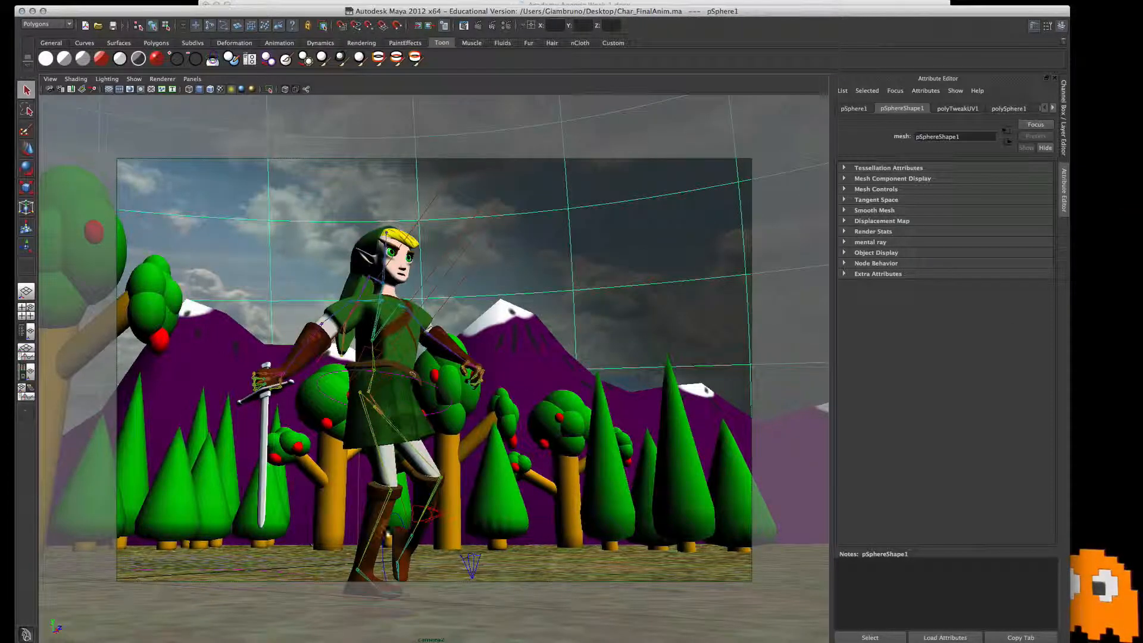
{"action": "left_click", "coordinate": [537, 386]}
{"action": "left_click", "coordinate": [571, 440]}
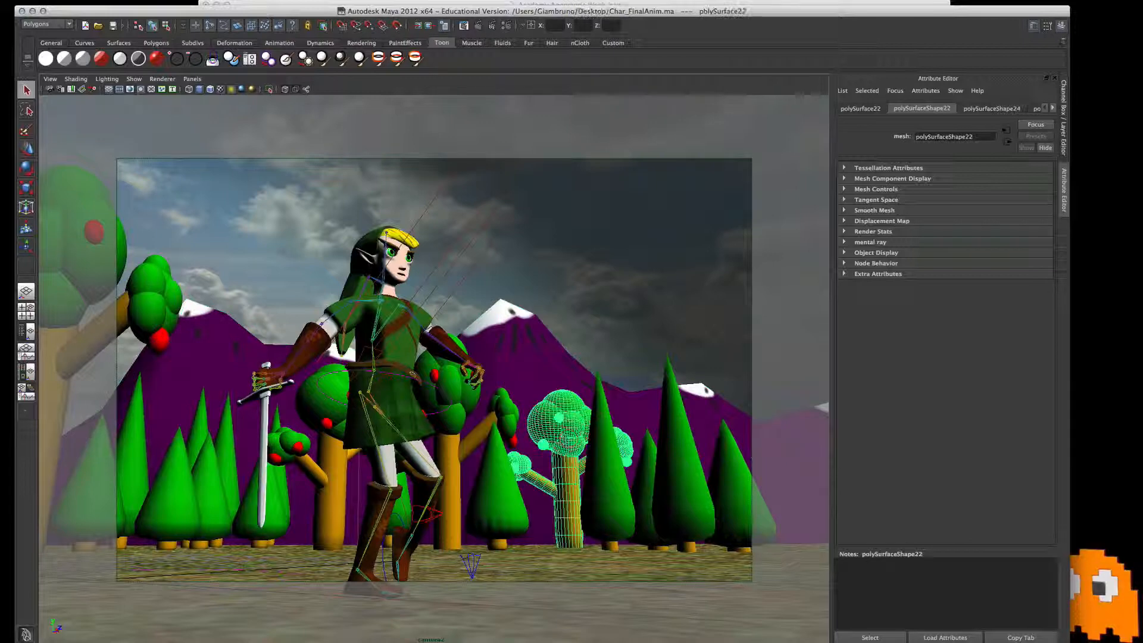
Step: Change the colour of the directional light above the character to a pale yellow
{"action": "left_click", "coordinate": [463, 264]}
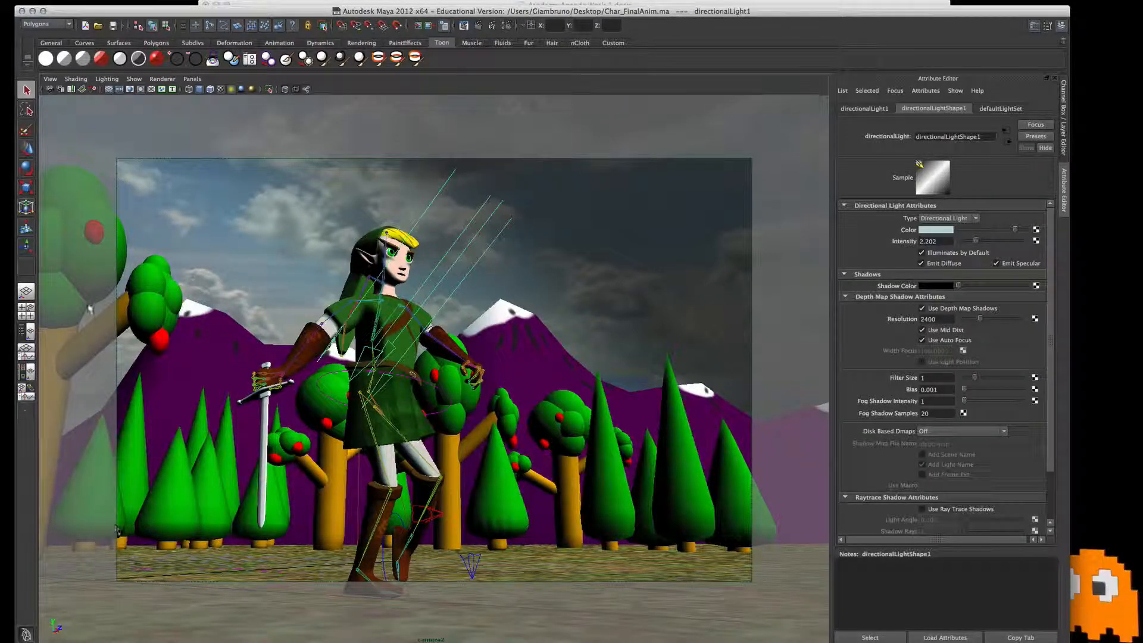
{"action": "key", "text": "alt+v"}
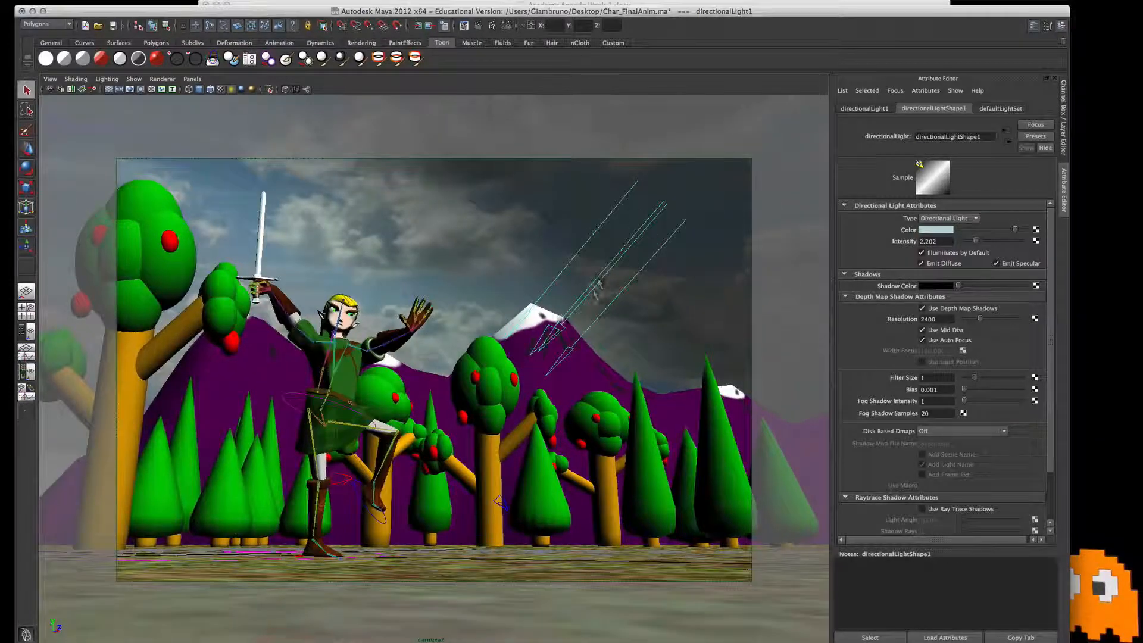
{"action": "left_click", "coordinate": [939, 232]}
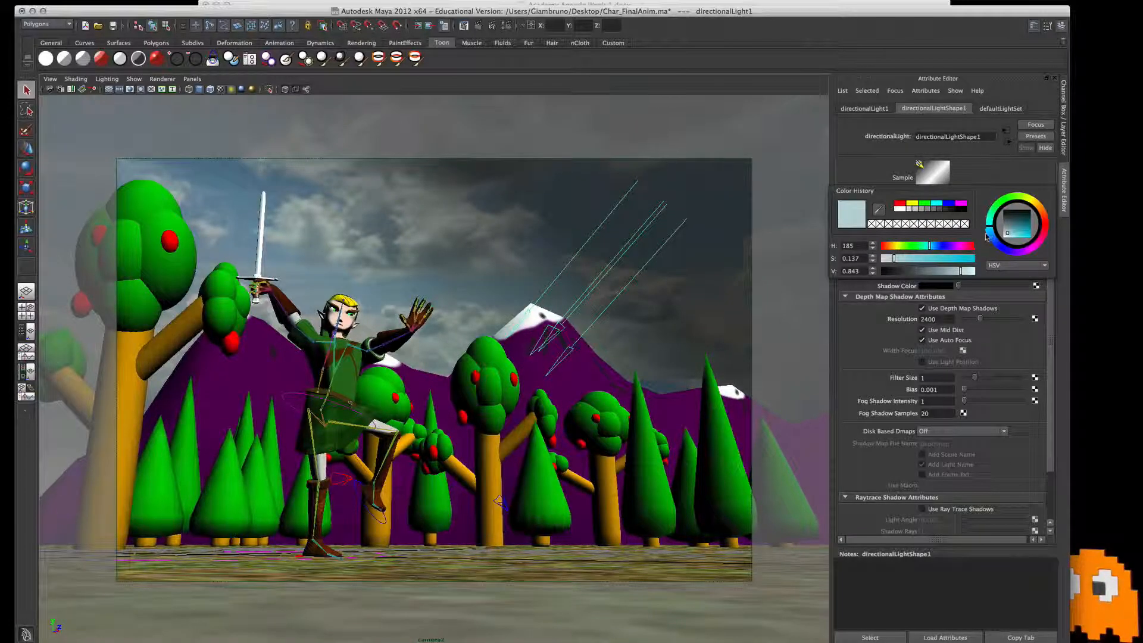
{"action": "mouse_move", "coordinate": [1026, 197]}
{"action": "left_mouse_down"}
{"action": "mouse_move", "coordinate": [1042, 201]}
{"action": "mouse_move", "coordinate": [1021, 235]}
{"action": "mouse_move", "coordinate": [998, 244]}
{"action": "mouse_move", "coordinate": [1012, 255]}
{"action": "mouse_move", "coordinate": [1034, 254]}
{"action": "mouse_move", "coordinate": [1032, 201]}
{"action": "mouse_move", "coordinate": [983, 225]}
{"action": "mouse_move", "coordinate": [1010, 236]}
{"action": "mouse_move", "coordinate": [1001, 200]}
{"action": "mouse_move", "coordinate": [1032, 202]}
{"action": "left_mouse_up"}
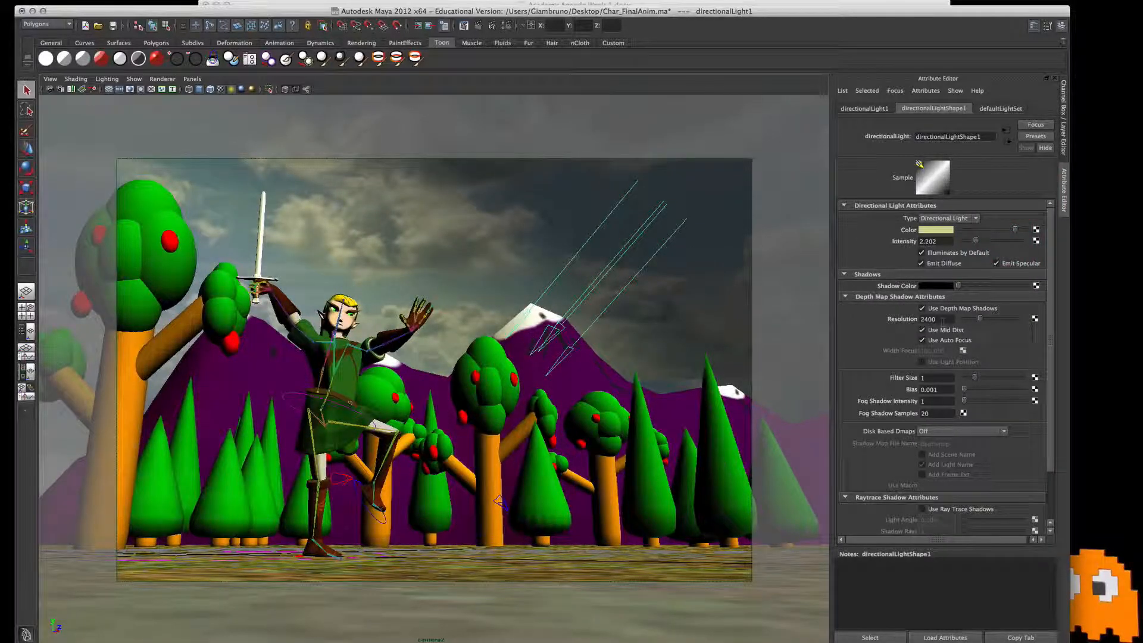
Step: Set the directional light's depth map shadow resolution to 200
{"action": "left_click_drag", "start_coordinate": [942, 322], "coordinate": [900, 323]}
{"action": "type", "text": "200"}
{"action": "key", "text": "Return"}
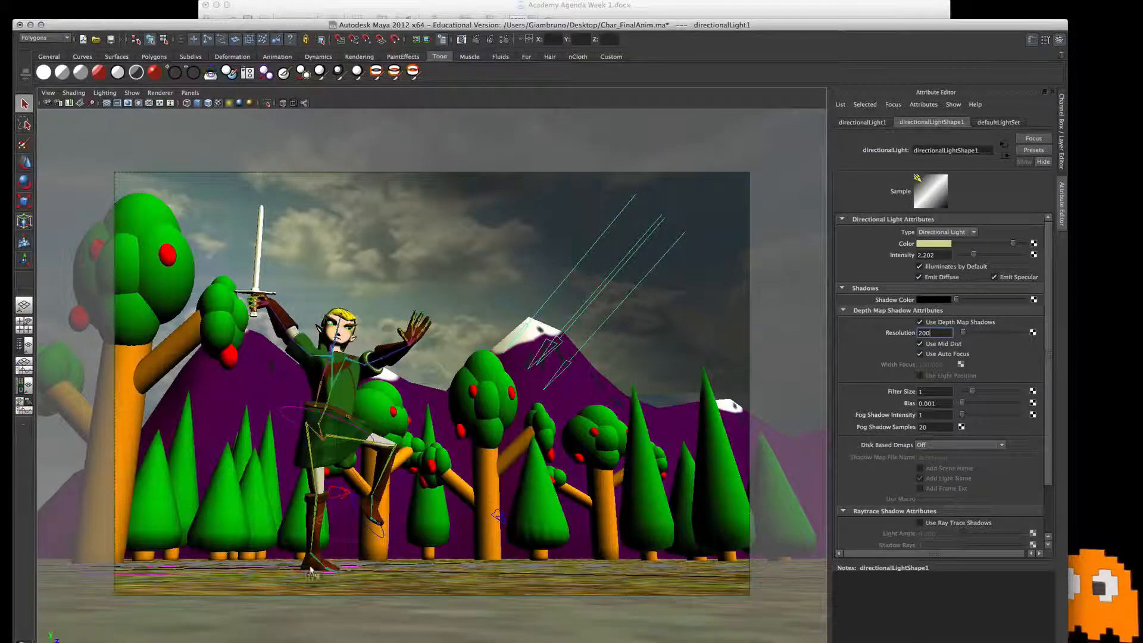
Step: Compare the camera view with scene lights, shadows and high-quality rendering switched on and off
{"action": "left_click", "coordinate": [229, 102]}
{"action": "left_click", "coordinate": [239, 102]}
{"action": "left_click", "coordinate": [240, 104]}
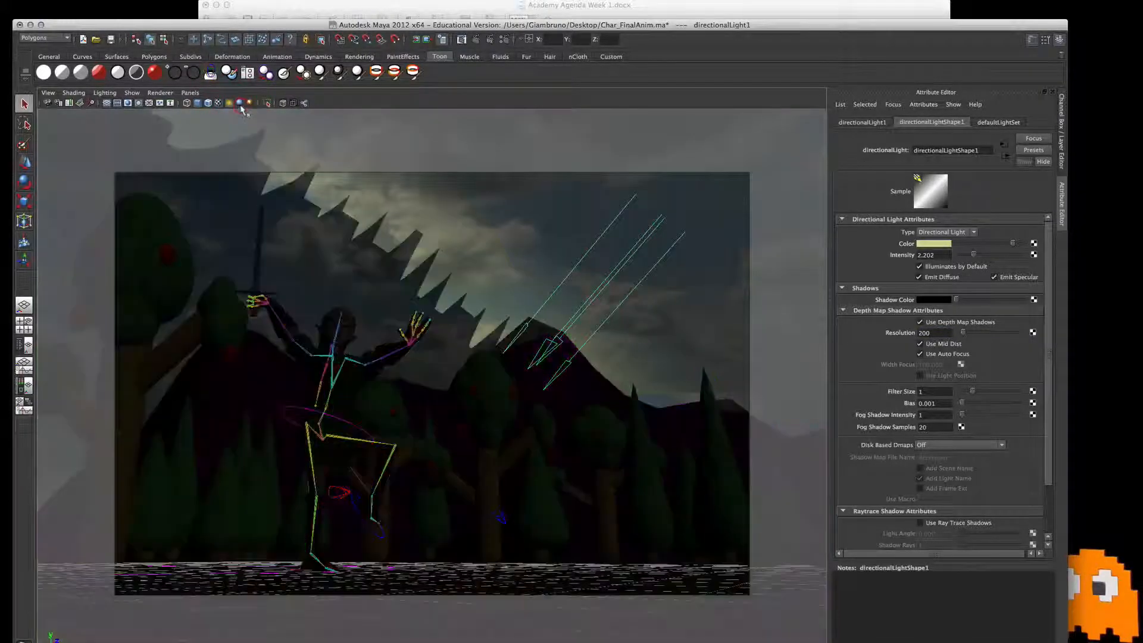
{"action": "left_click", "coordinate": [239, 104]}
{"action": "left_click", "coordinate": [250, 103]}
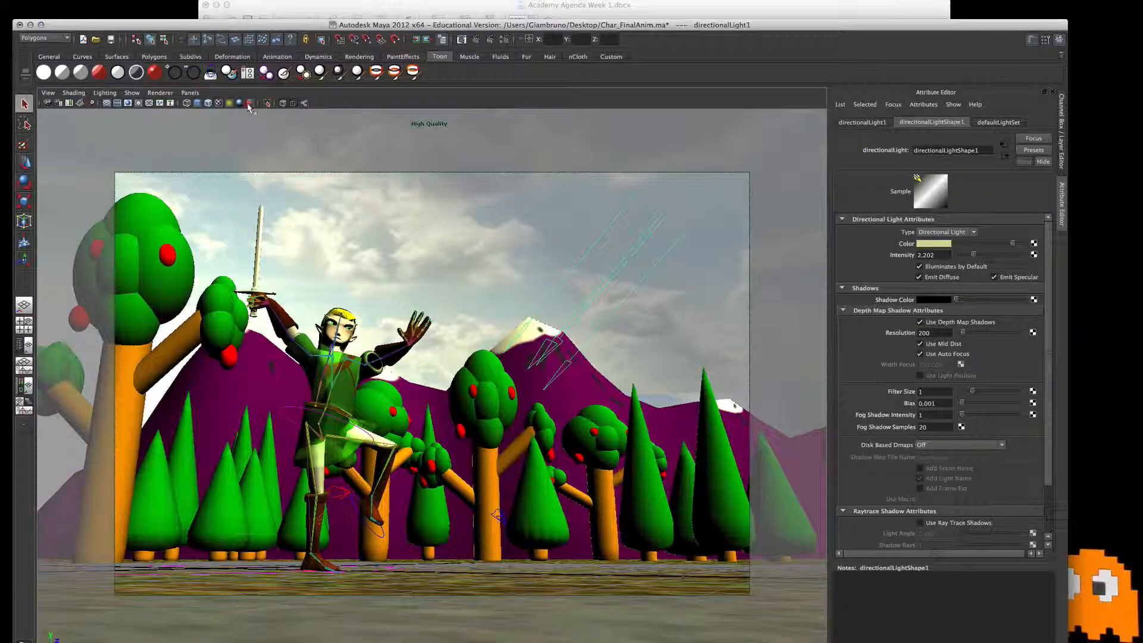
{"action": "left_click", "coordinate": [239, 104]}
{"action": "left_click", "coordinate": [229, 103]}
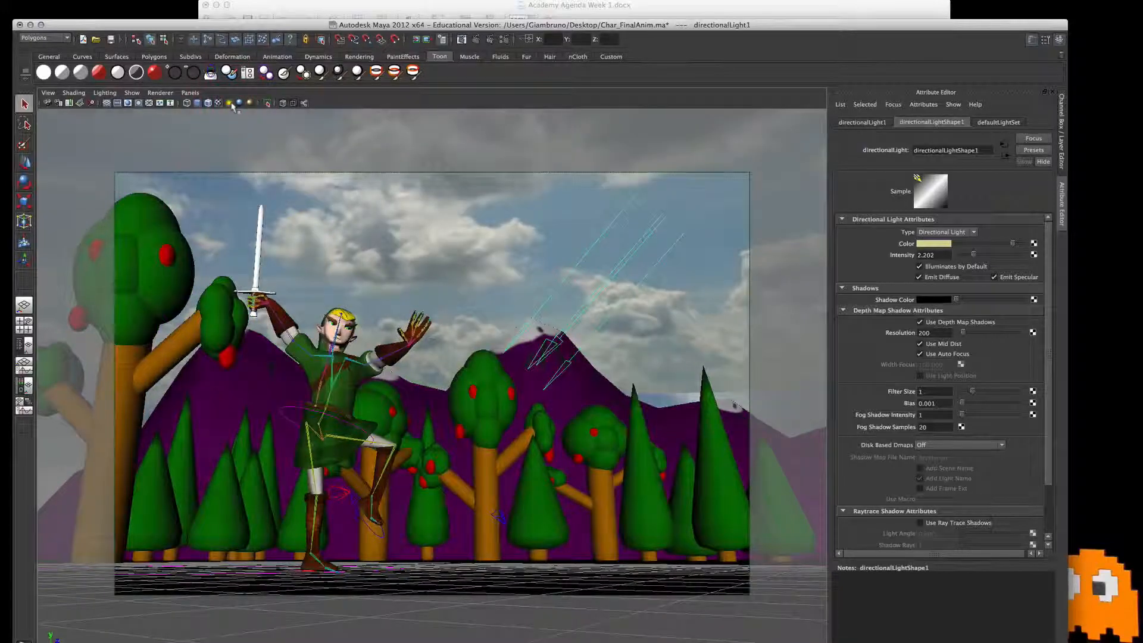
Step: Render IPR previews of the current frame, once as is and once with the character mesh selected, closing each one
{"action": "left_click", "coordinate": [490, 41]}
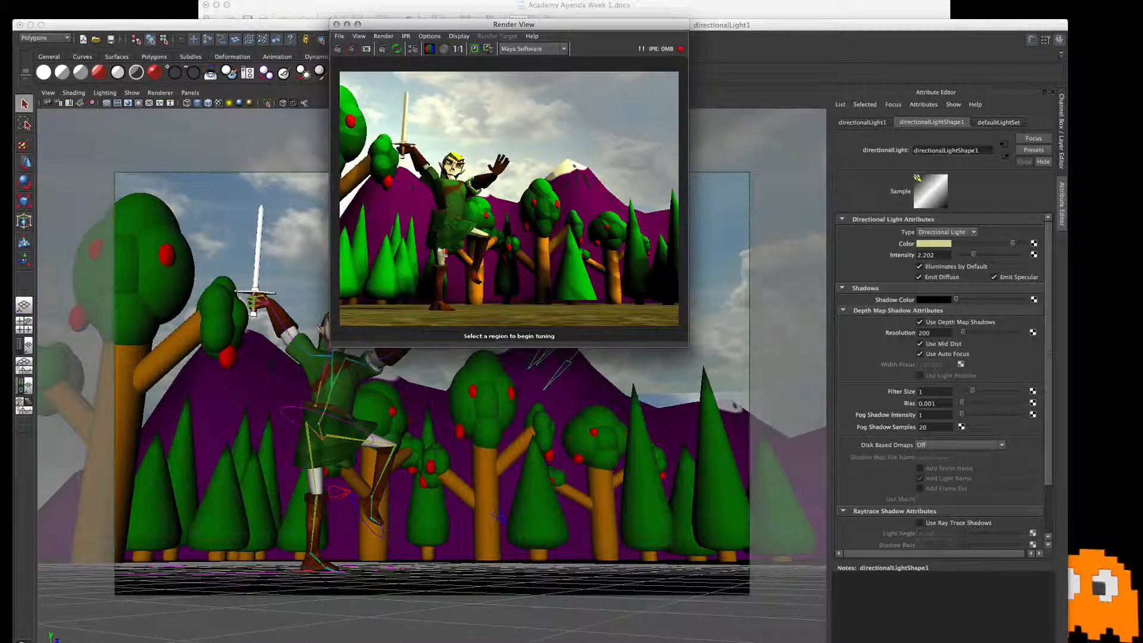
{"action": "left_click", "coordinate": [336, 25]}
{"action": "left_click", "coordinate": [341, 389]}
{"action": "key", "text": "1"}
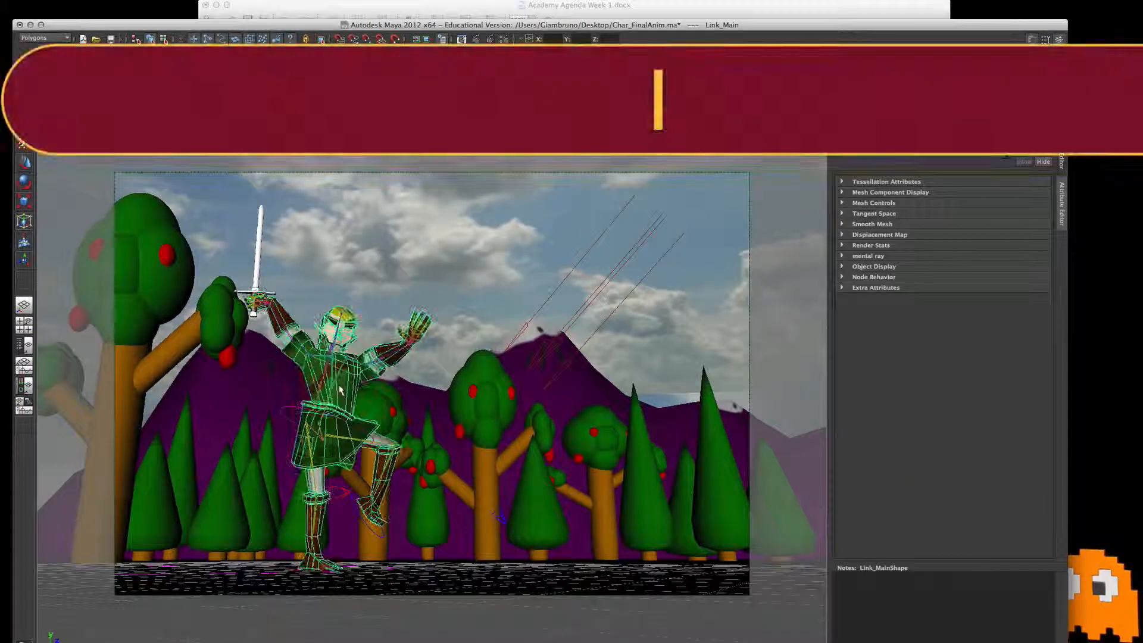
{"action": "left_click", "coordinate": [490, 40]}
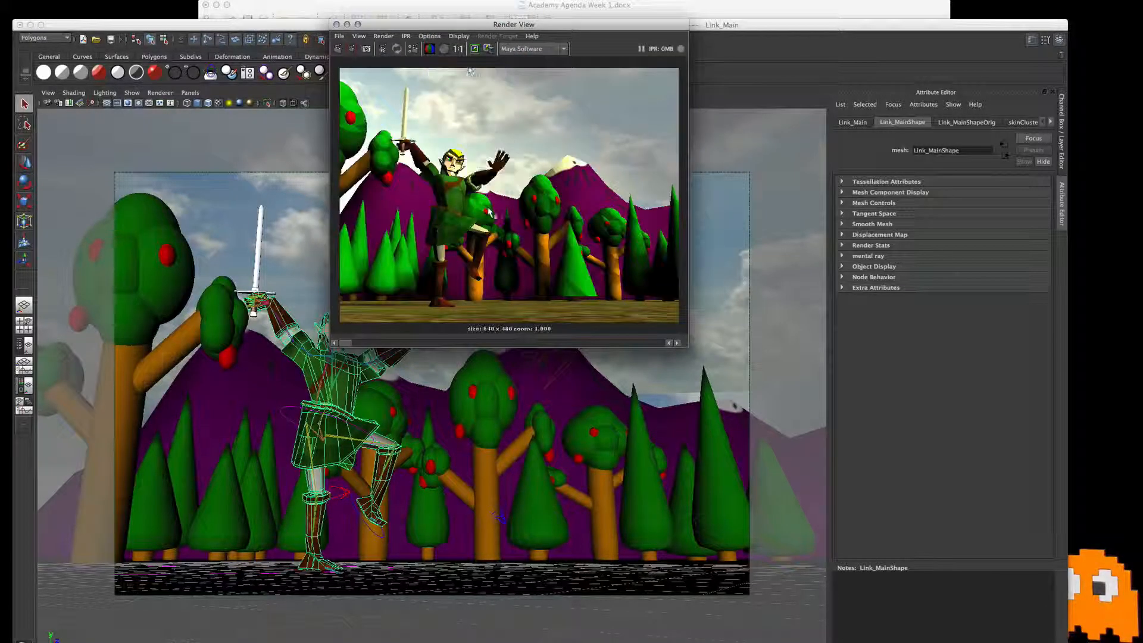
{"action": "left_click", "coordinate": [445, 49]}
{"action": "left_click_drag", "start_coordinate": [441, 24], "coordinate": [423, 126]}
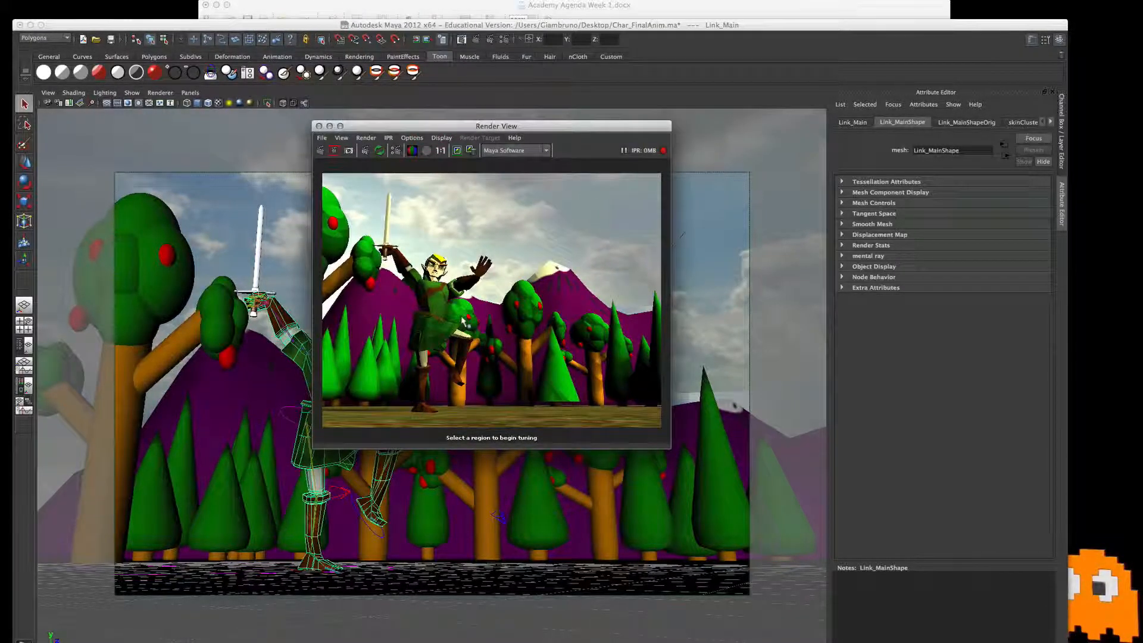
{"action": "left_click", "coordinate": [319, 127]}
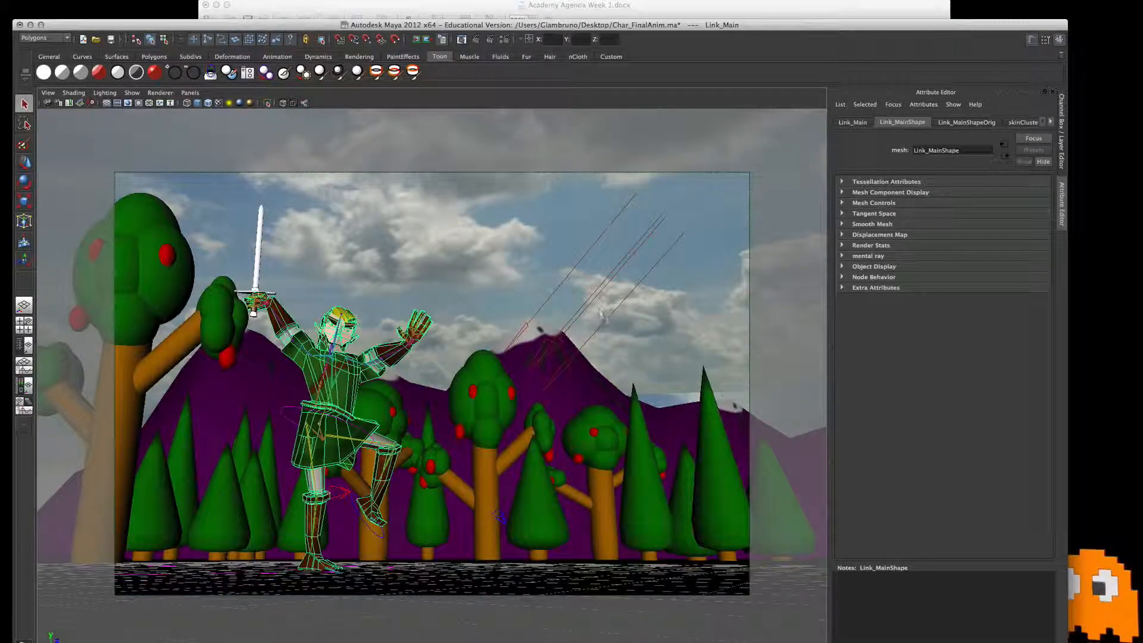
Step: Set the directional light's depth map shadow resolution to 2400
{"action": "left_click", "coordinate": [589, 301]}
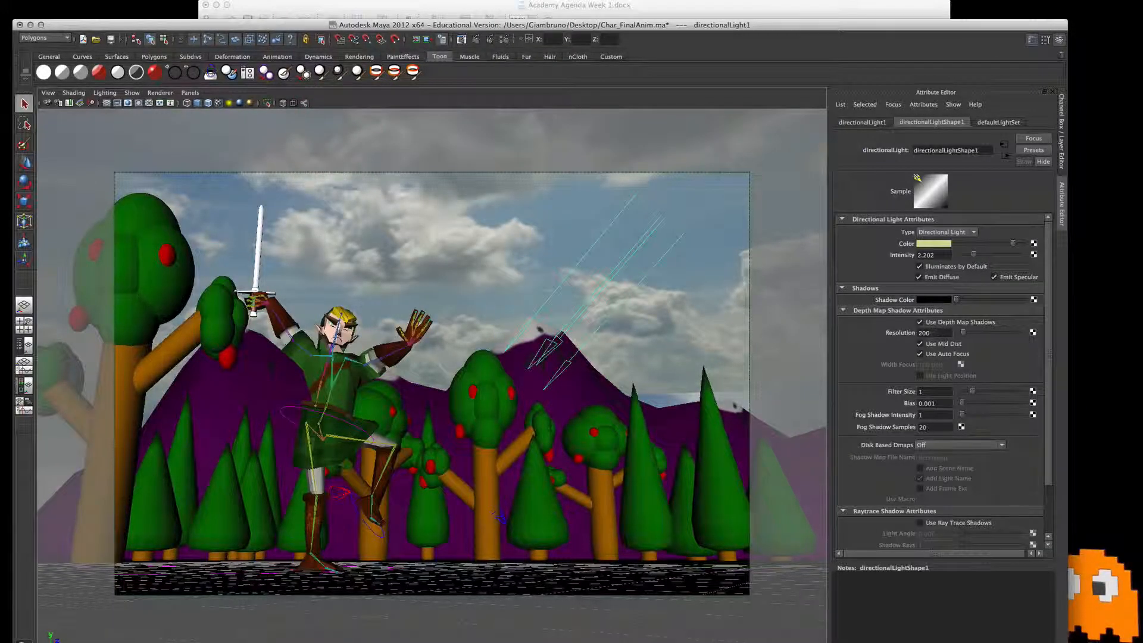
{"action": "left_click_drag", "start_coordinate": [934, 333], "coordinate": [840, 328]}
{"action": "type", "text": "200"}
{"action": "key", "text": "BackSpace"}
{"action": "key", "text": "BackSpace"}
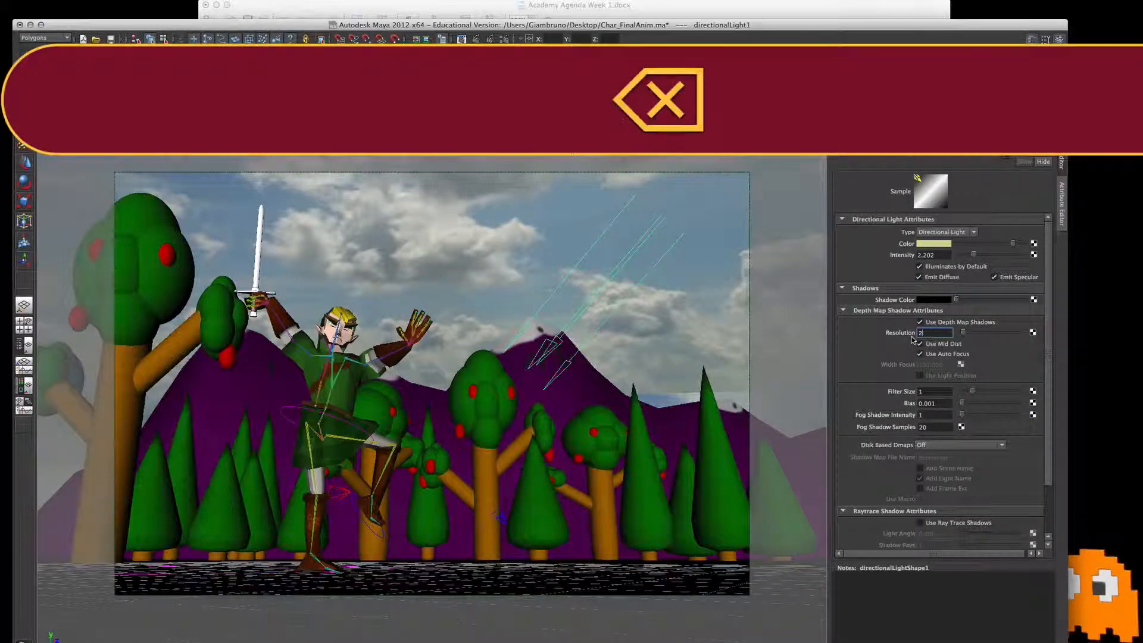
{"action": "type", "text": "400"}
{"action": "key", "text": "Return"}
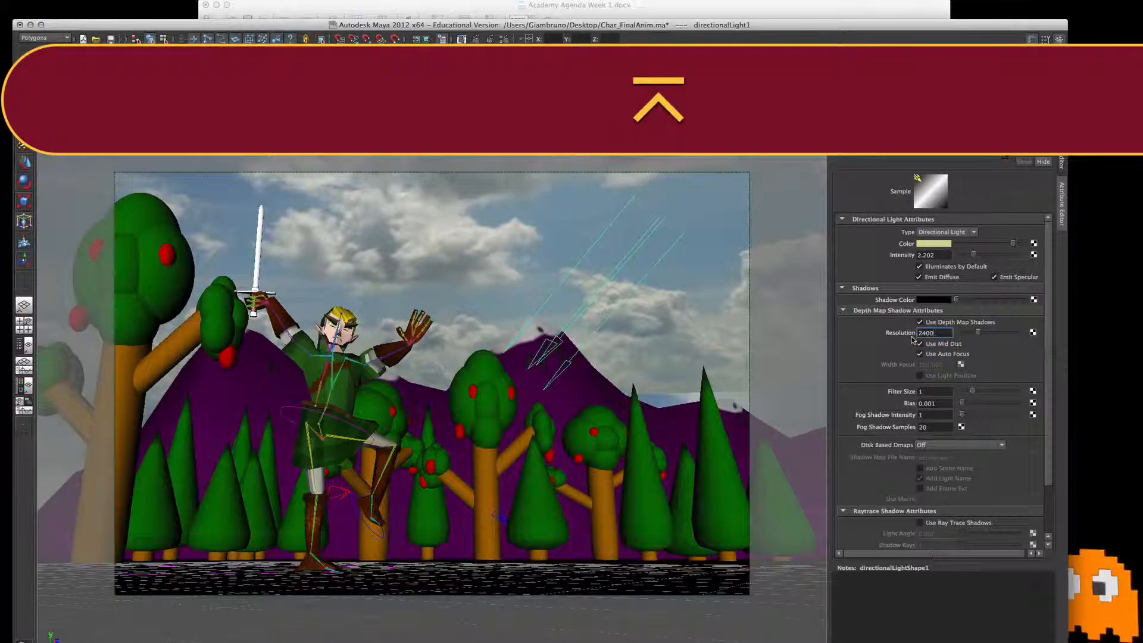
Step: Render an IPR preview to check the shadows at the 2400 resolution, and close it
{"action": "left_click", "coordinate": [489, 40]}
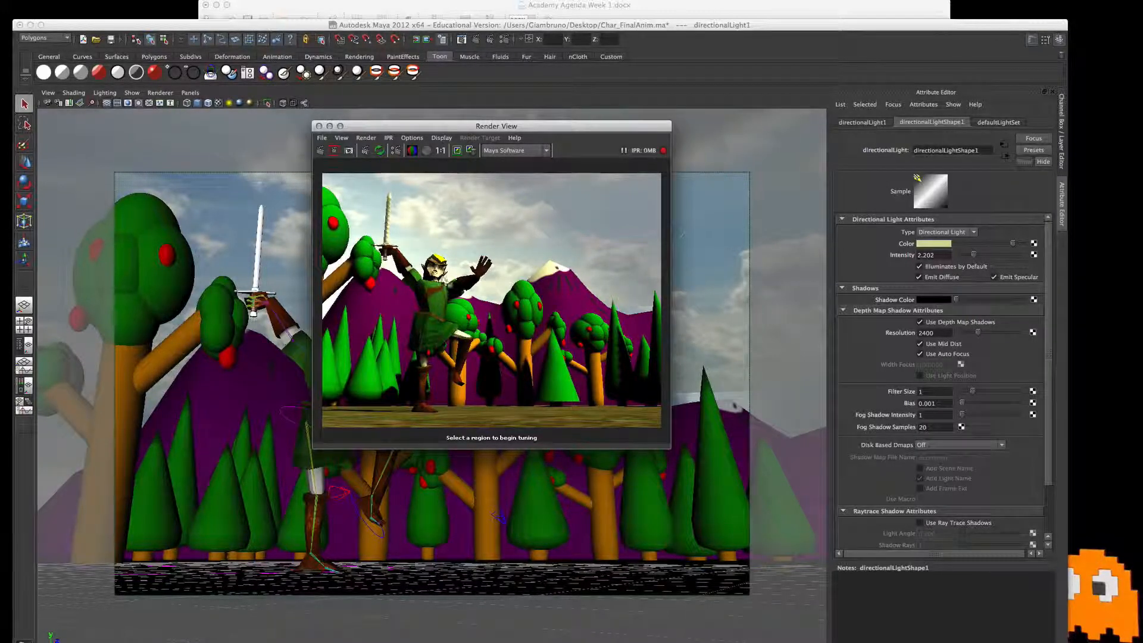
{"action": "left_click", "coordinate": [319, 127]}
{"action": "left_click", "coordinate": [338, 398]}
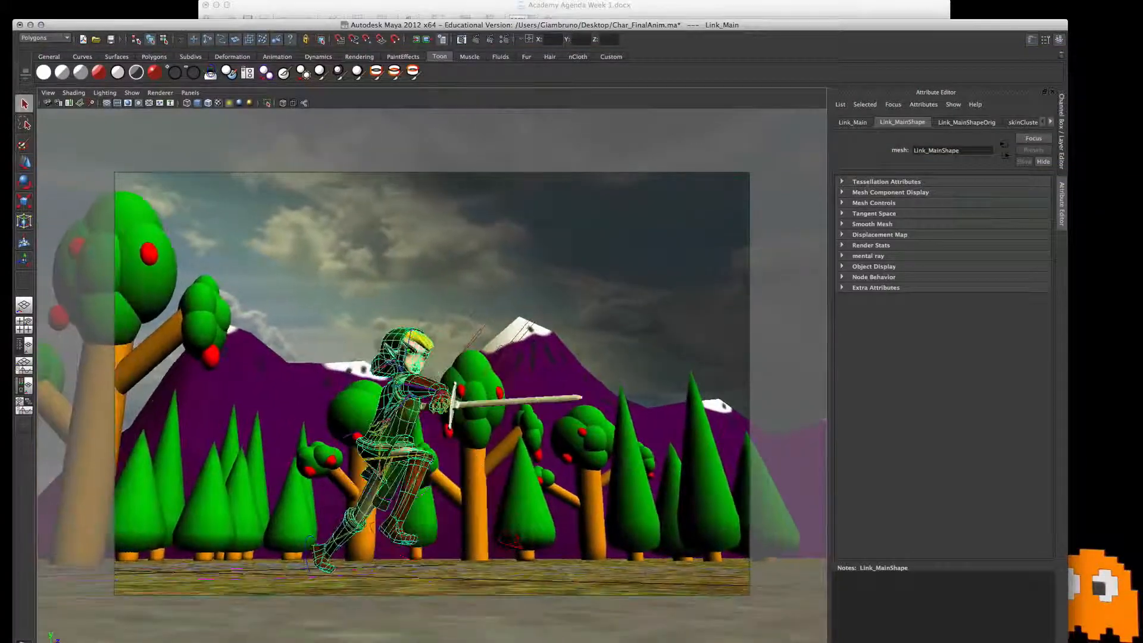
{"action": "left_click", "coordinate": [592, 414]}
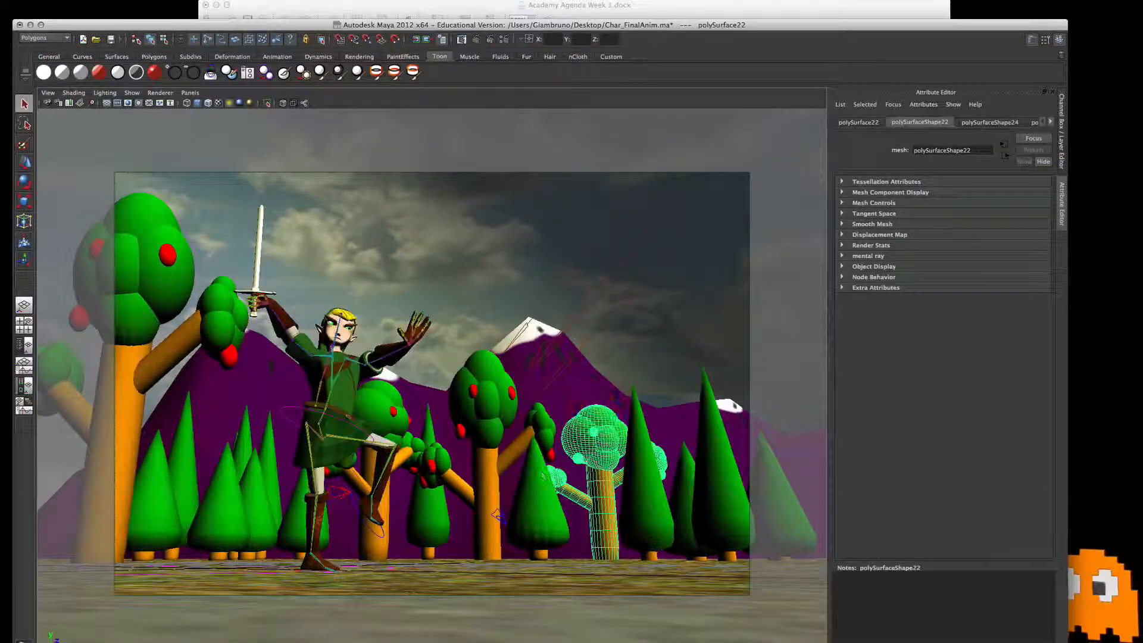
Step: Switch to the Academy Agenda Week 1 Word document and add a "Camera" bullet between Objects and Lighting
{"action": "left_click", "coordinate": [368, 5]}
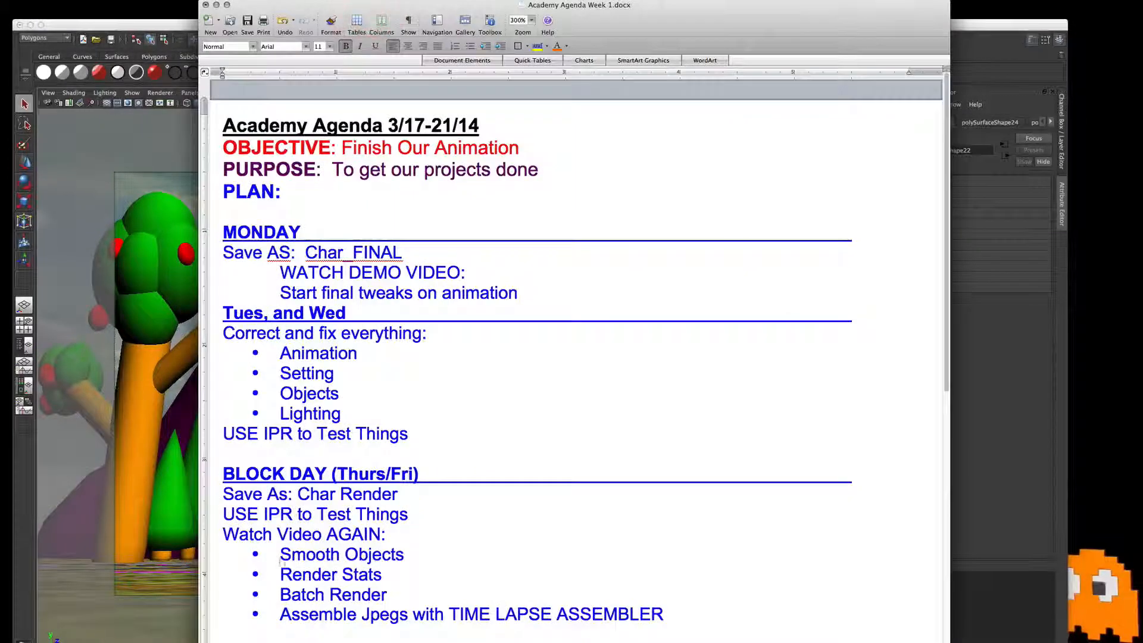
{"action": "left_click", "coordinate": [281, 393]}
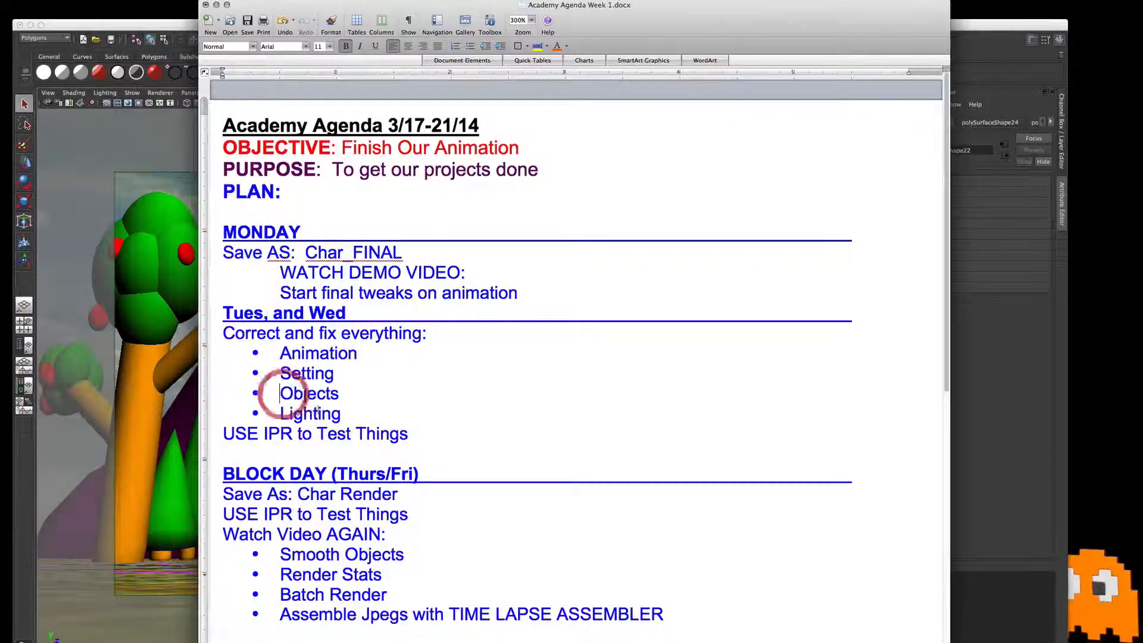
{"action": "left_click", "coordinate": [281, 414]}
{"action": "key", "text": "Return"}
{"action": "key", "text": "Up"}
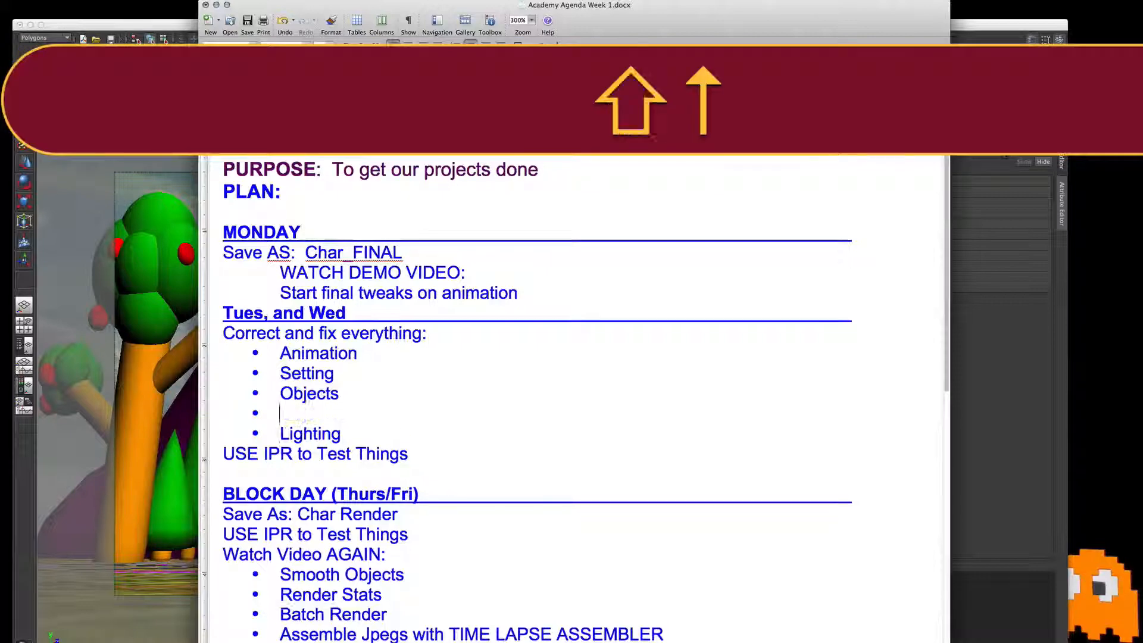
{"action": "type", "text": "Camera"}
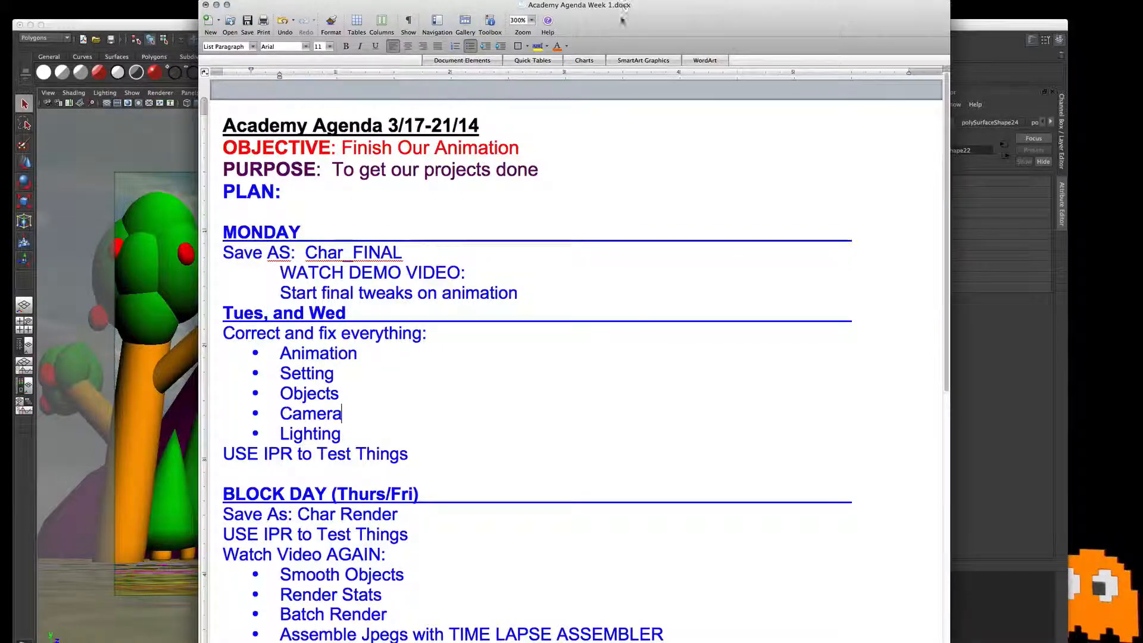
Step: Switch back to Maya and look through the camera types that can be created
{"action": "left_click", "coordinate": [127, 34]}
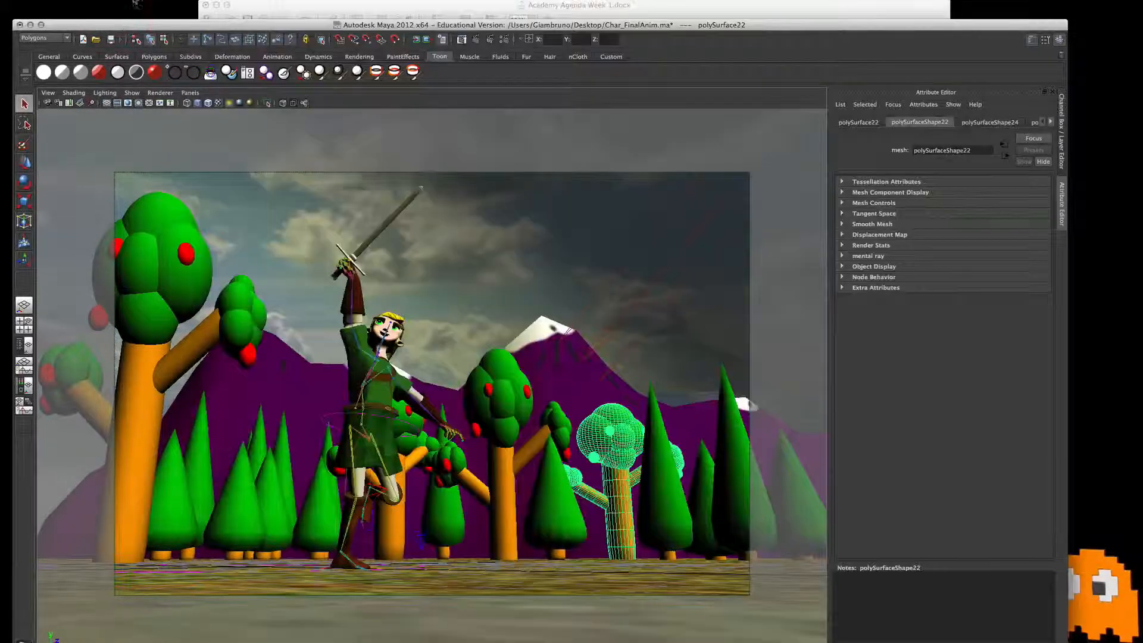
{"action": "left_click", "coordinate": [125, 2]}
{"action": "mouse_move", "coordinate": [150, 53]}
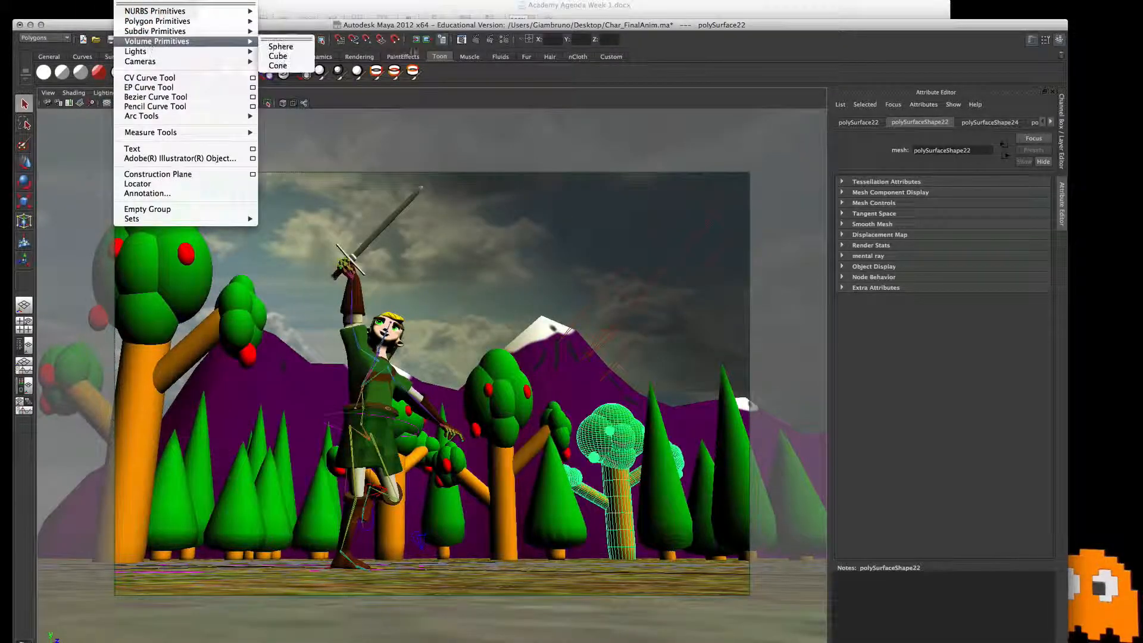
{"action": "left_click", "coordinate": [354, 25]}
{"action": "left_click", "coordinate": [127, 3]}
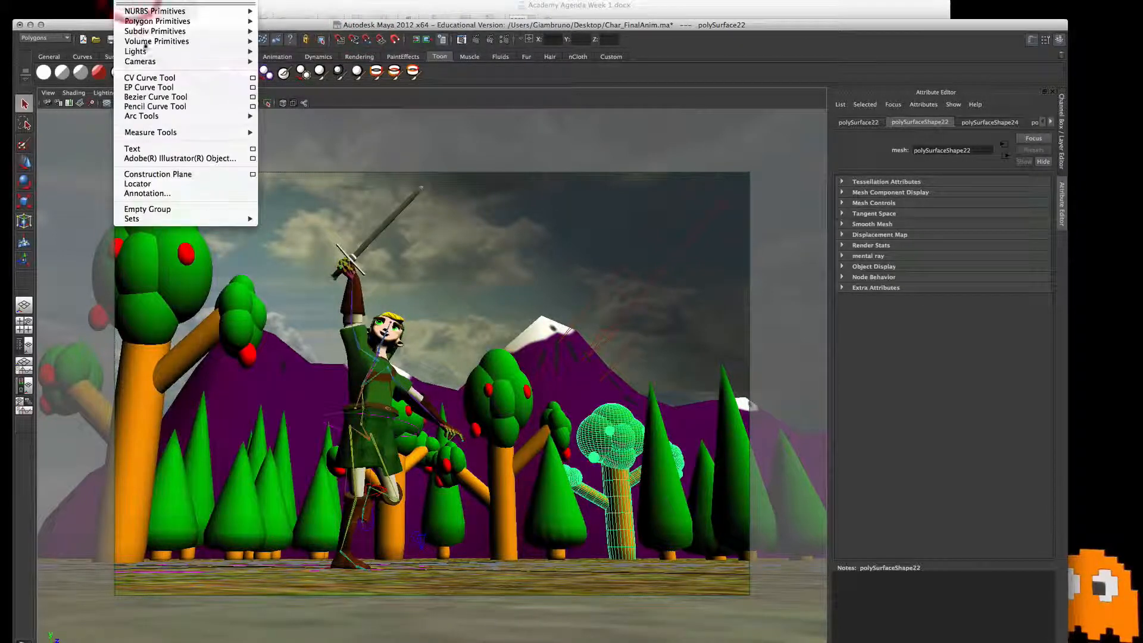
{"action": "mouse_move", "coordinate": [149, 63]}
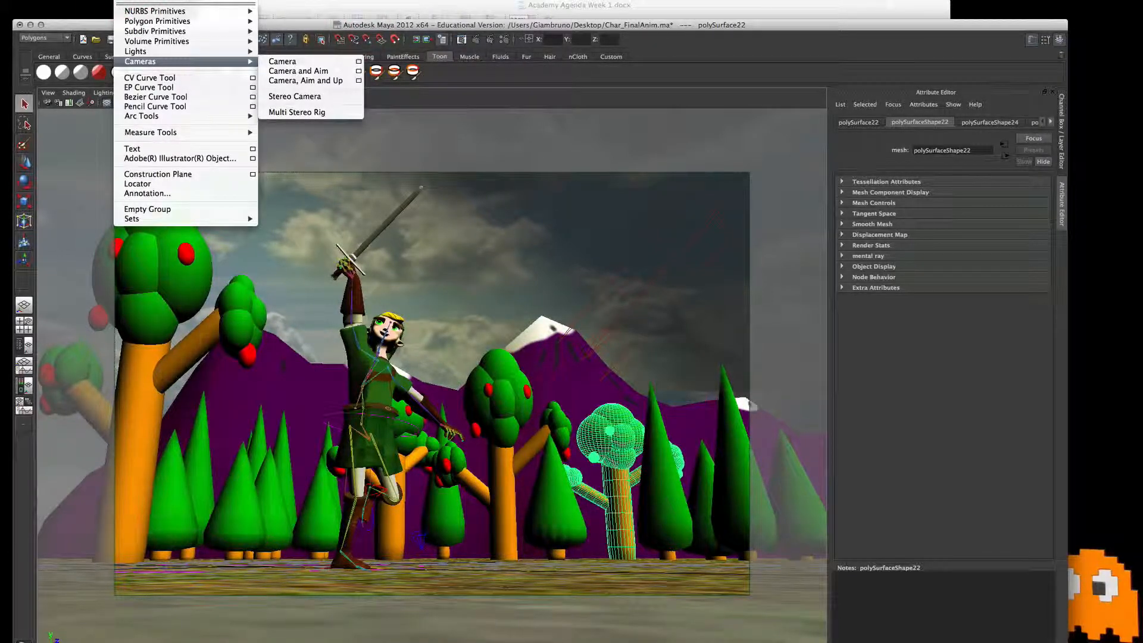
{"action": "left_click", "coordinate": [427, 45]}
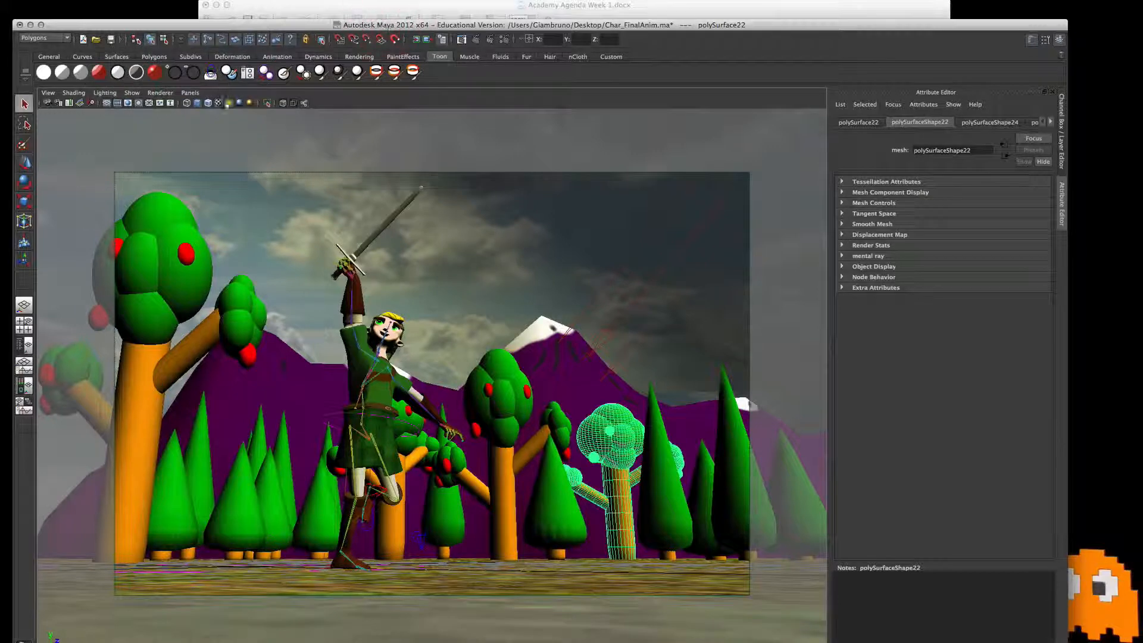
Step: Look through camera1 in the viewport, render an IPR preview from it and close the preview
{"action": "left_click", "coordinate": [189, 93]}
{"action": "mouse_move", "coordinate": [205, 102]}
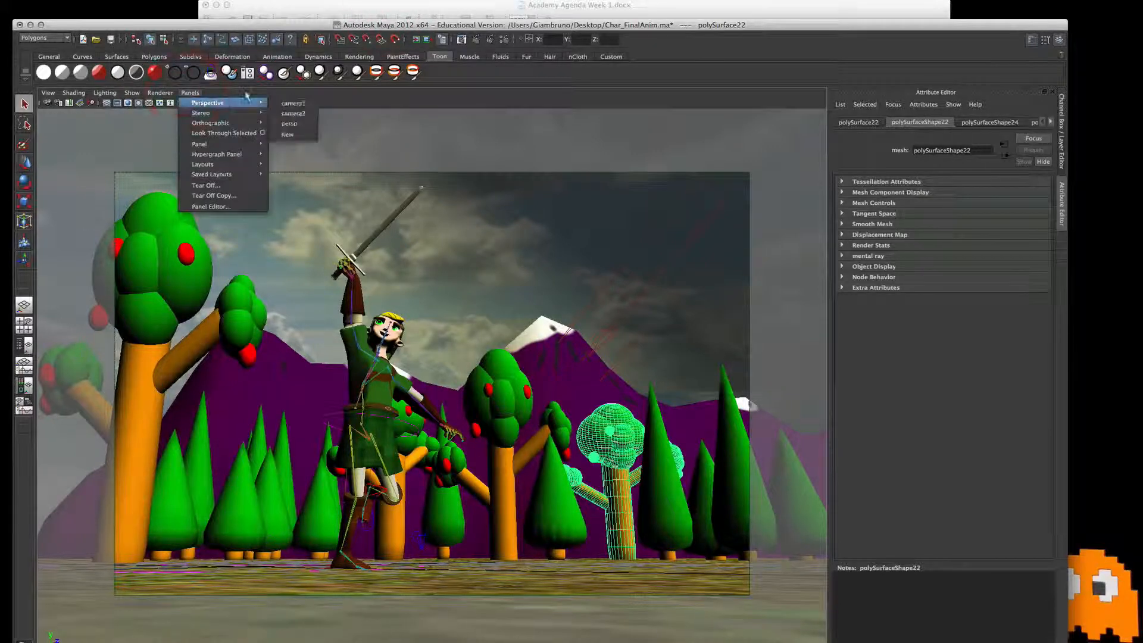
{"action": "left_click", "coordinate": [284, 104]}
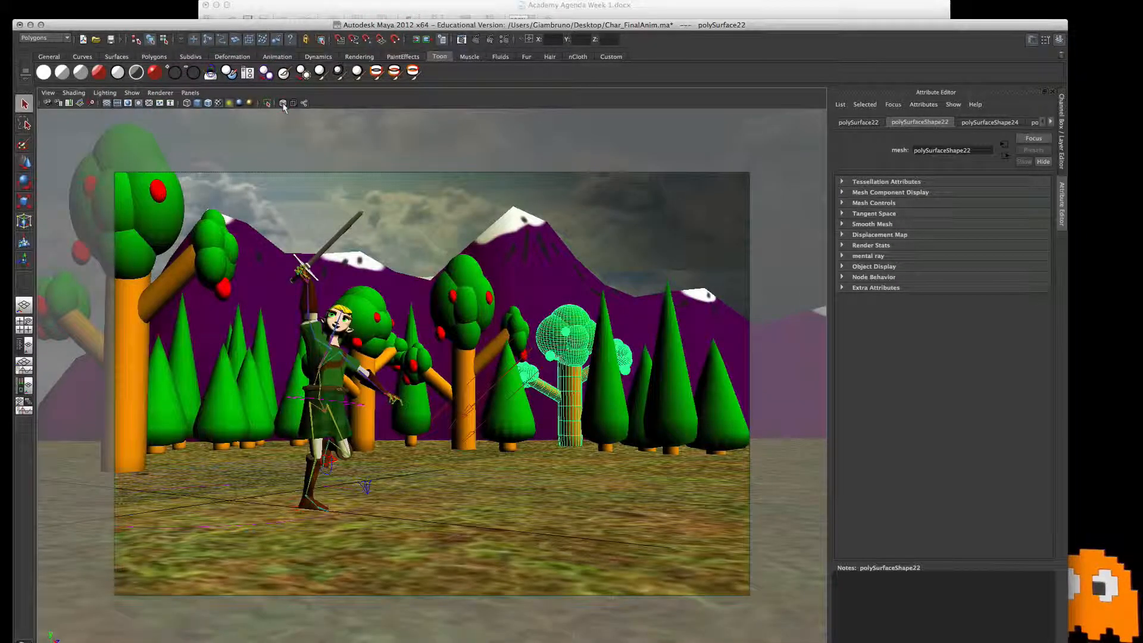
{"action": "left_click", "coordinate": [487, 41]}
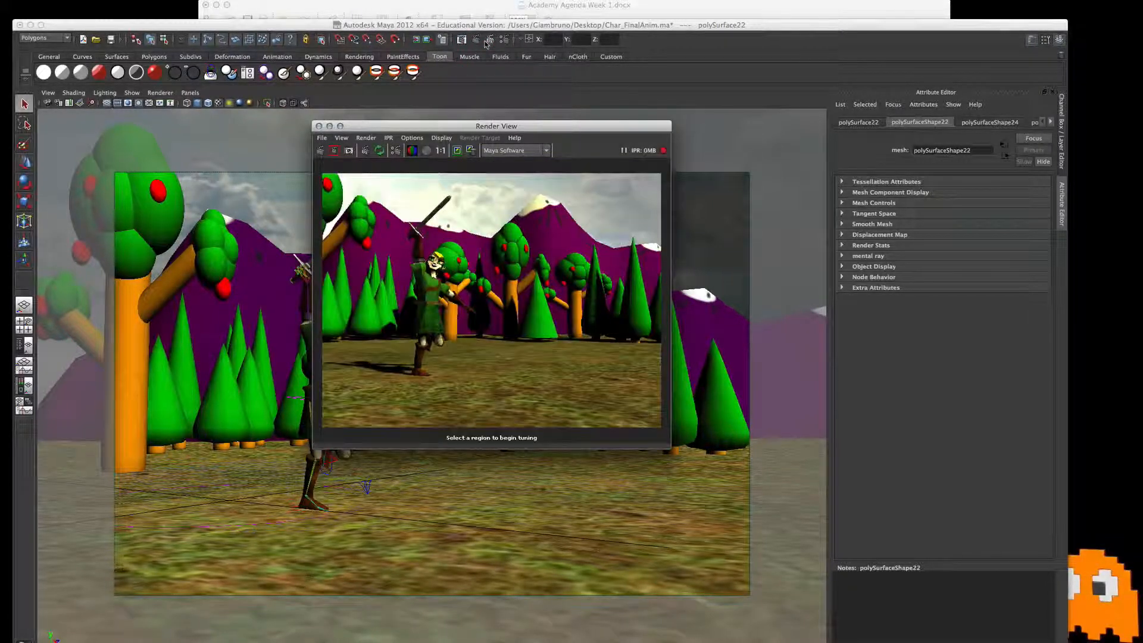
{"action": "left_click", "coordinate": [318, 126]}
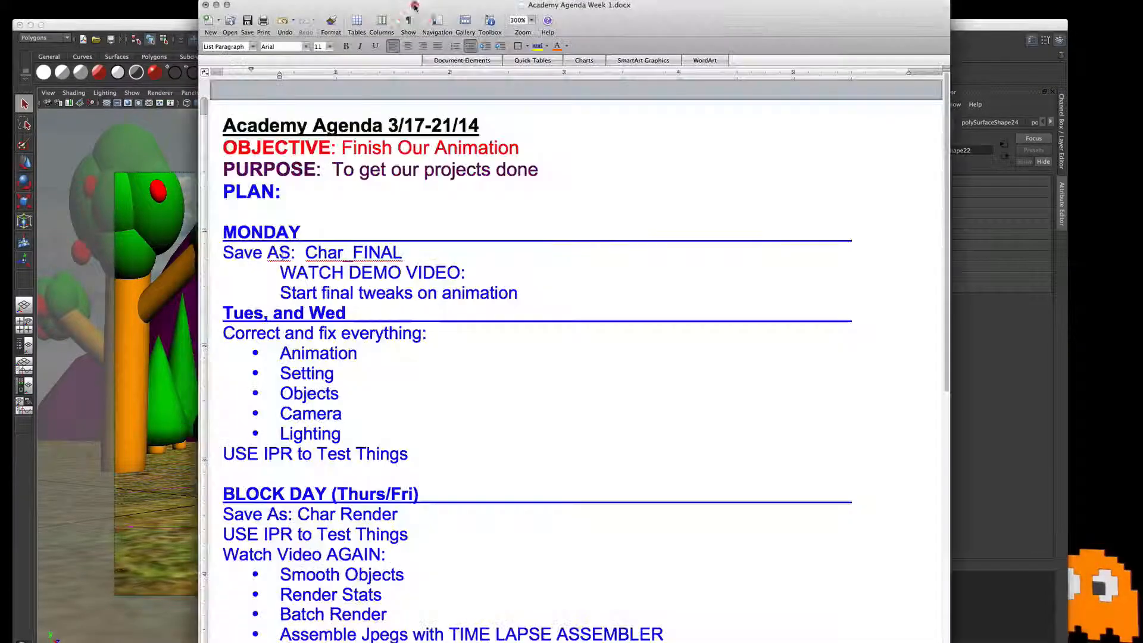
Step: Switch to the Academy Agenda Word document, bold Char_FINAL under Monday and highlight Char Render under Block Day
{"action": "left_click", "coordinate": [416, 9]}
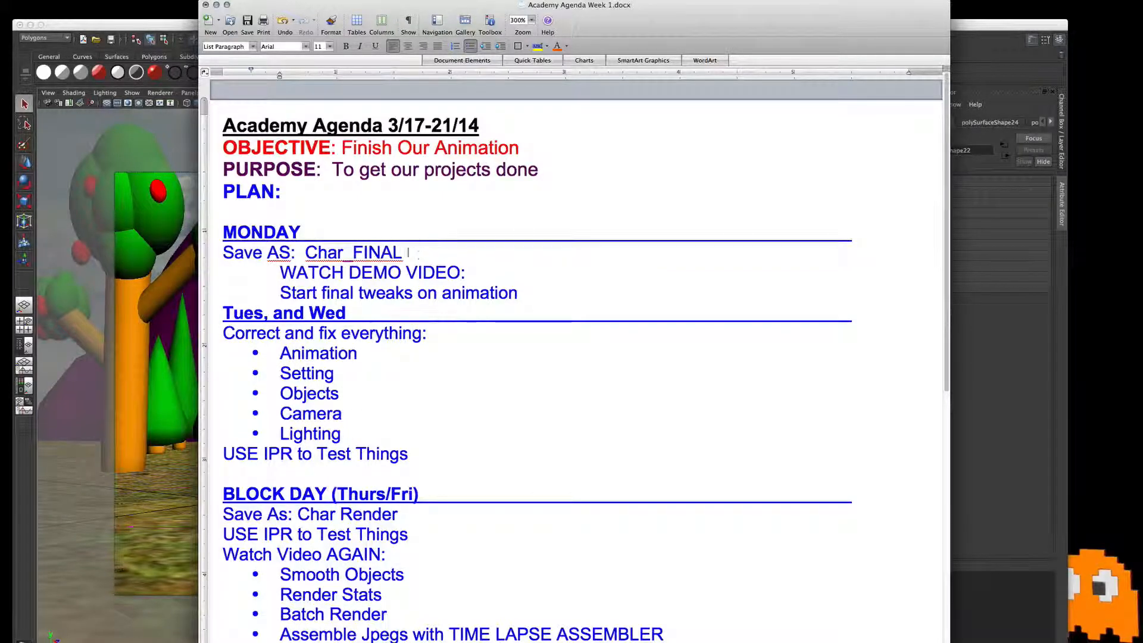
{"action": "left_click_drag", "start_coordinate": [408, 253], "coordinate": [306, 252]}
{"action": "key", "text": "super+b"}
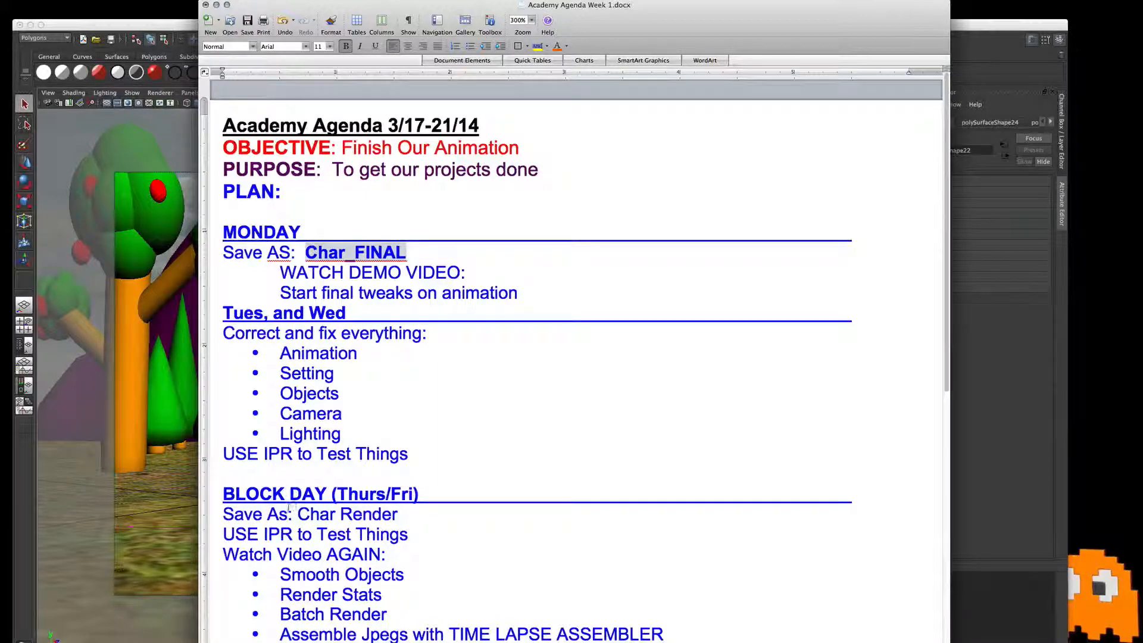
{"action": "left_click_drag", "start_coordinate": [420, 516], "coordinate": [236, 518]}
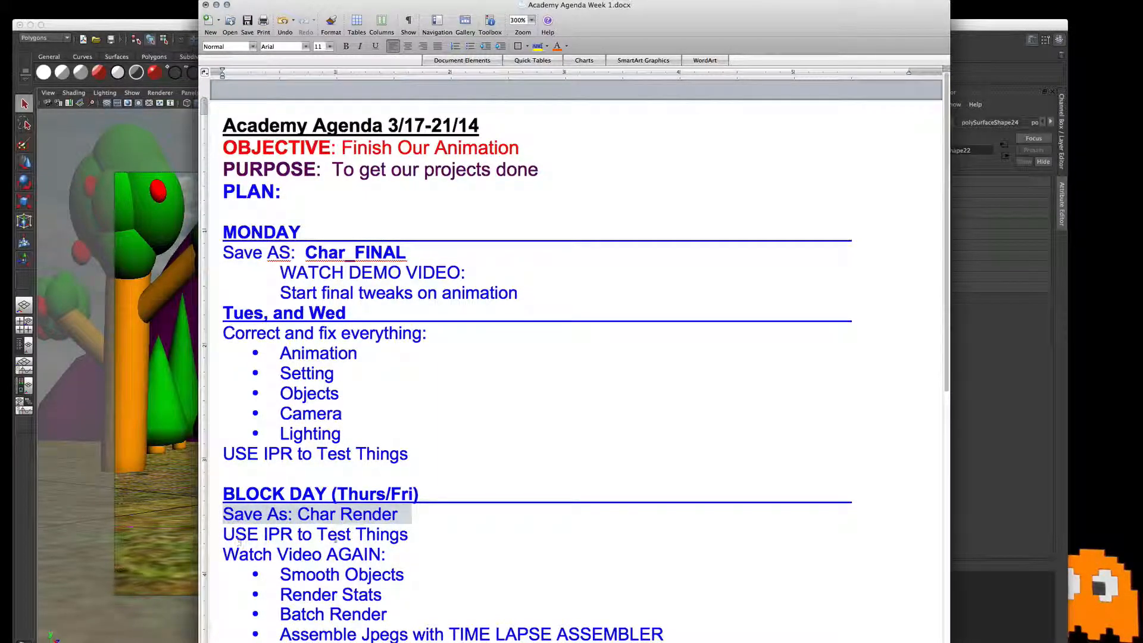
{"action": "left_click_drag", "start_coordinate": [399, 515], "coordinate": [299, 516]}
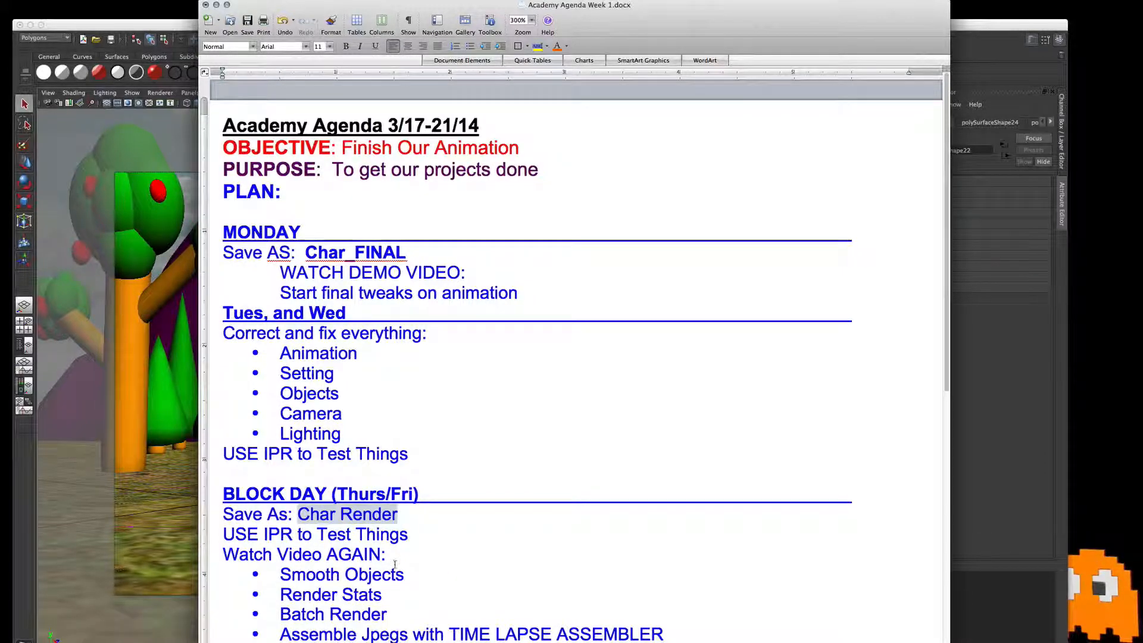
Step: Switch back to Maya, move its window up slightly and select the cone-shaped tree in the middle of the scene
{"action": "left_click_drag", "start_coordinate": [148, 26], "coordinate": [144, 5]}
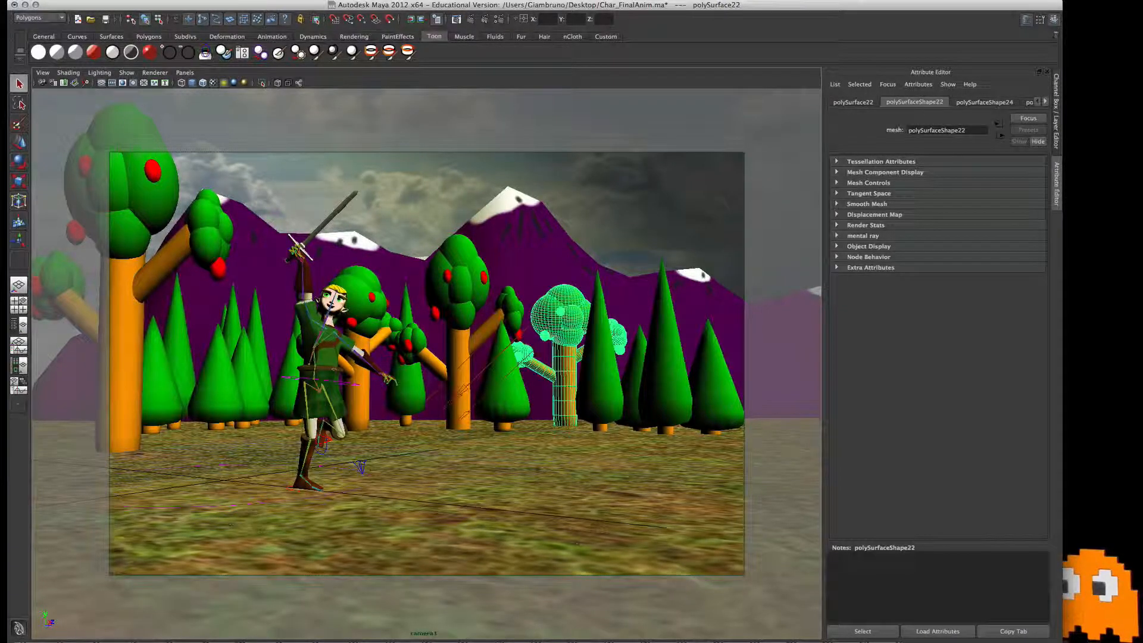
{"action": "left_click", "coordinate": [515, 396]}
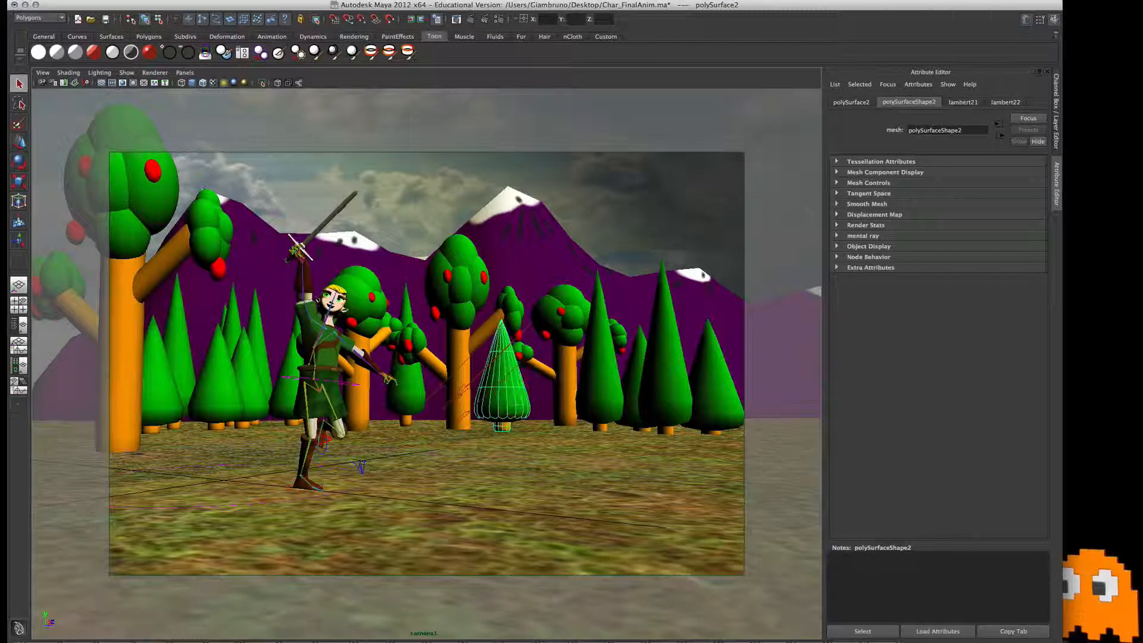
Step: Return to the Word agenda and review the Block Day tasks, from the Char Render save name to the movie file naming
{"action": "key", "text": "super+Tab"}
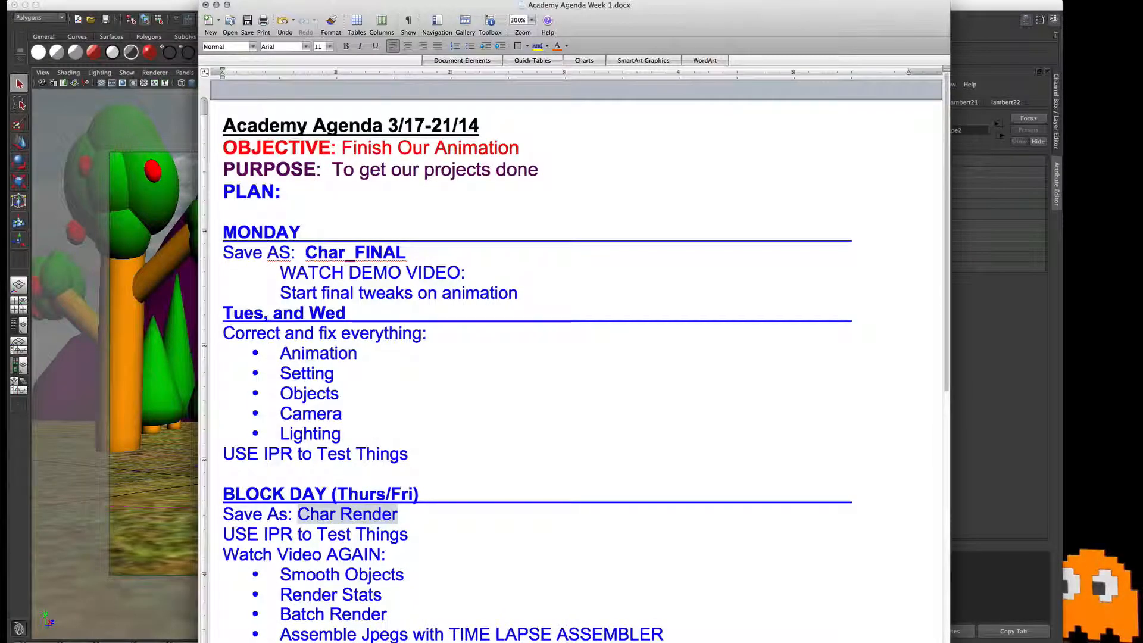
{"action": "triple_click", "coordinate": [358, 595]}
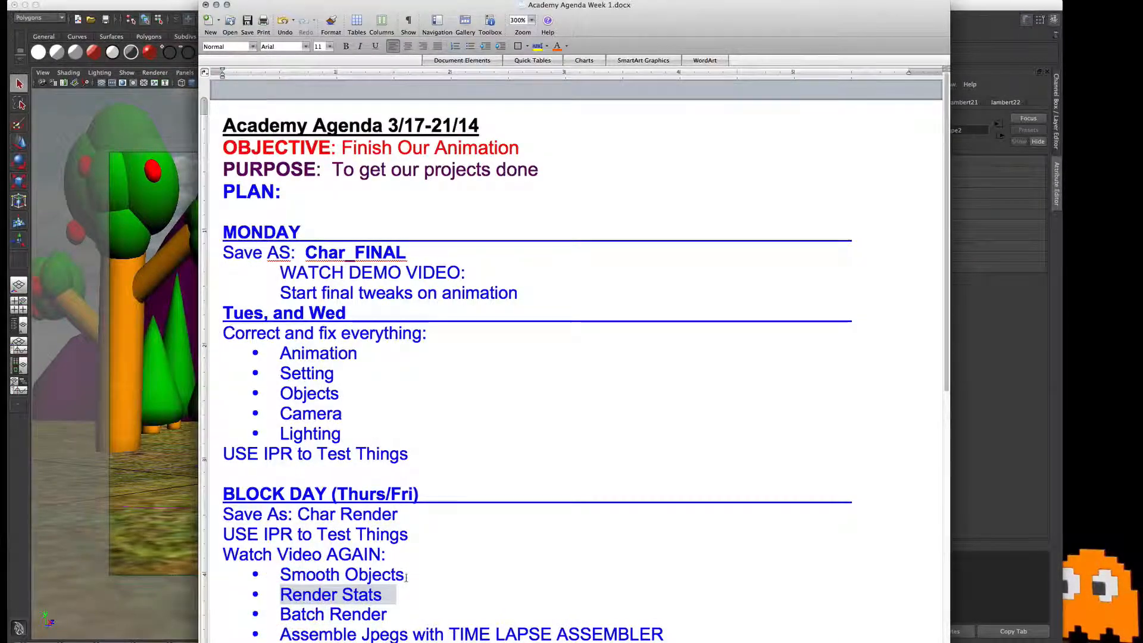
{"action": "triple_click", "coordinate": [381, 576]}
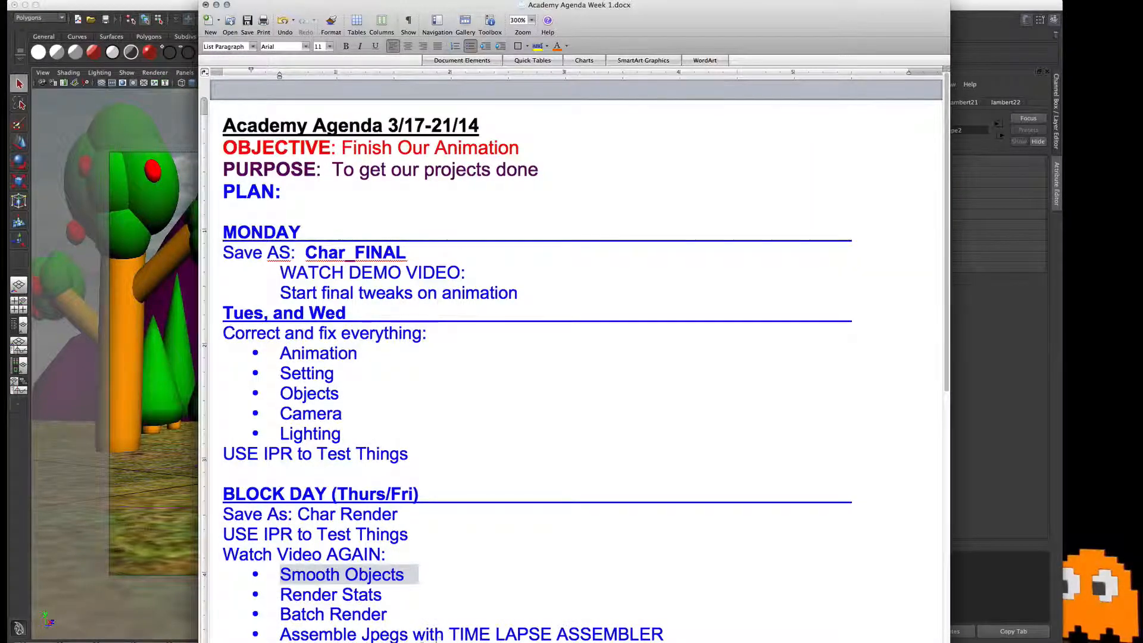
{"action": "left_click_drag", "start_coordinate": [450, 635], "coordinate": [665, 635]}
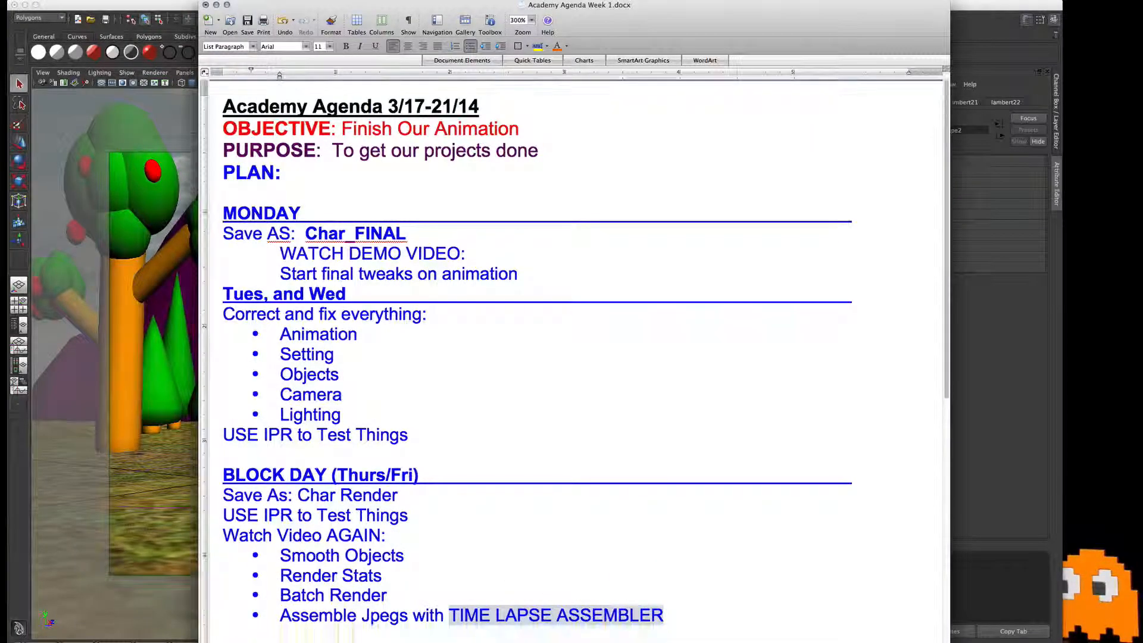
{"action": "scroll", "coordinate": [664, 635], "scroll_direction": "down", "scroll_amount": 1}
{"action": "scroll", "coordinate": [571, 357], "scroll_direction": "down", "scroll_amount": 1}
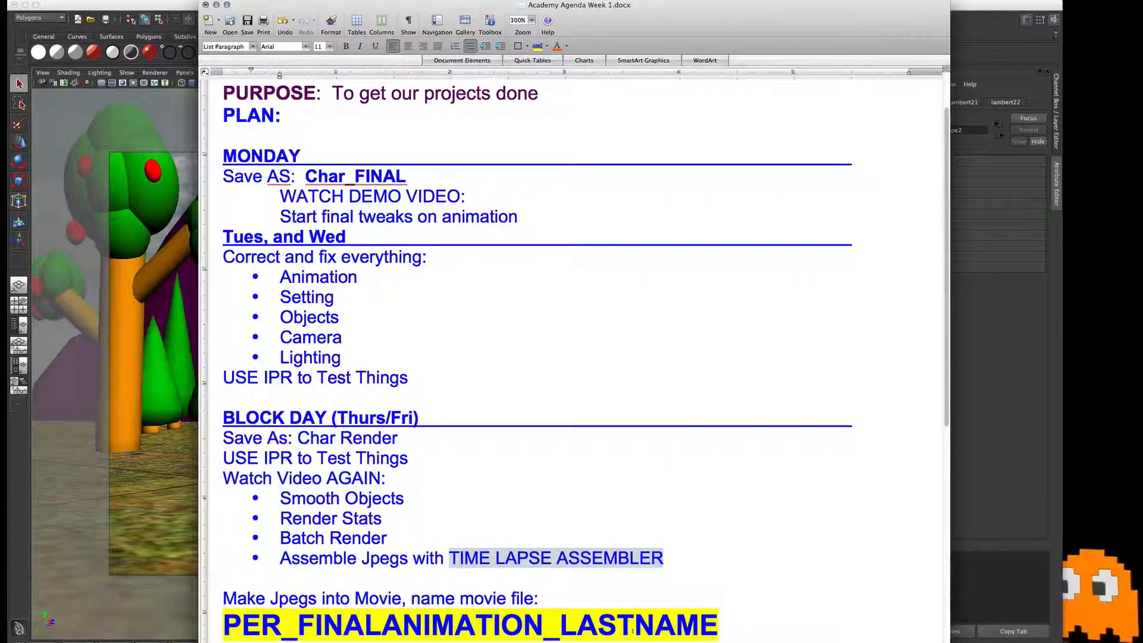
{"action": "left_click", "coordinate": [465, 560]}
{"action": "scroll", "coordinate": [509, 551], "scroll_direction": "down", "scroll_amount": 3}
{"action": "scroll", "coordinate": [505, 540], "scroll_direction": "down", "scroll_amount": 1}
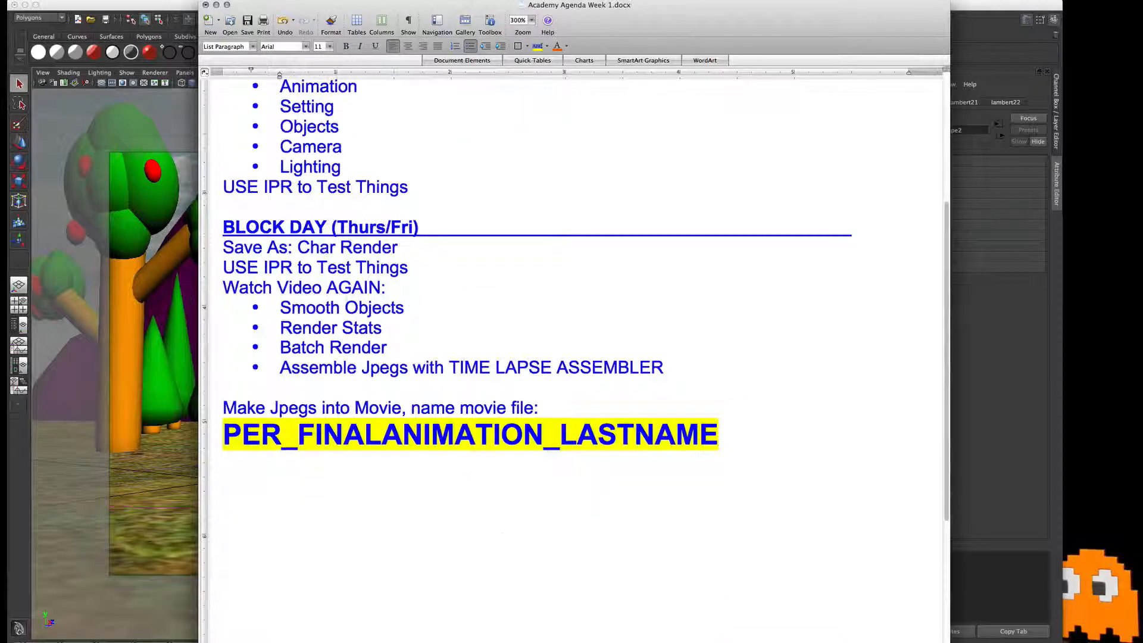
{"action": "triple_click", "coordinate": [300, 307]}
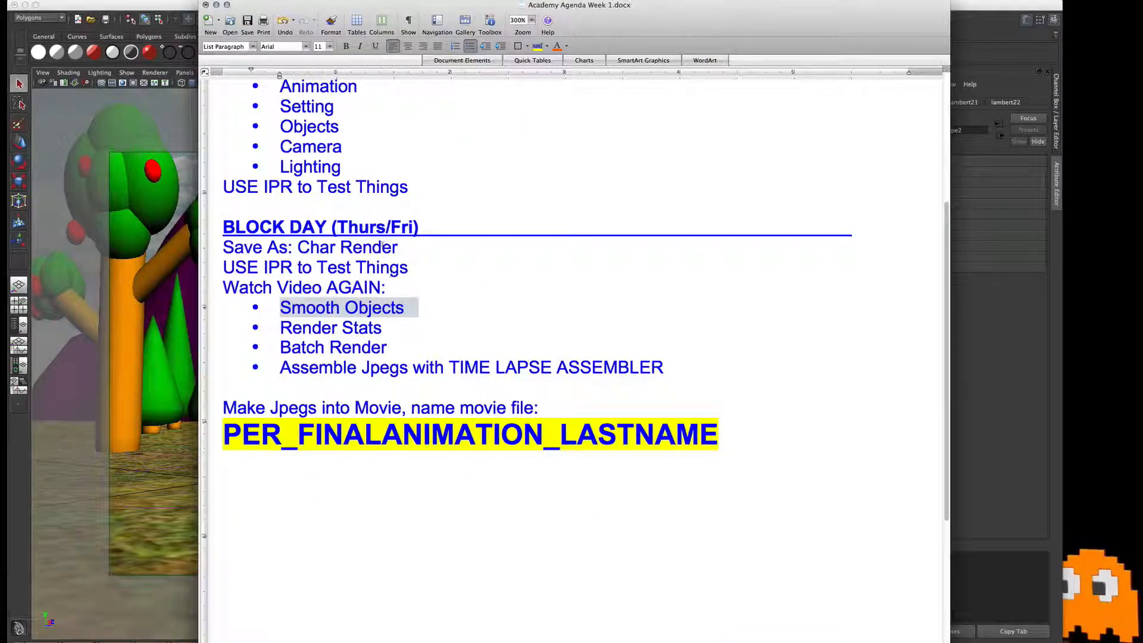
{"action": "left_click_drag", "start_coordinate": [399, 248], "coordinate": [298, 247]}
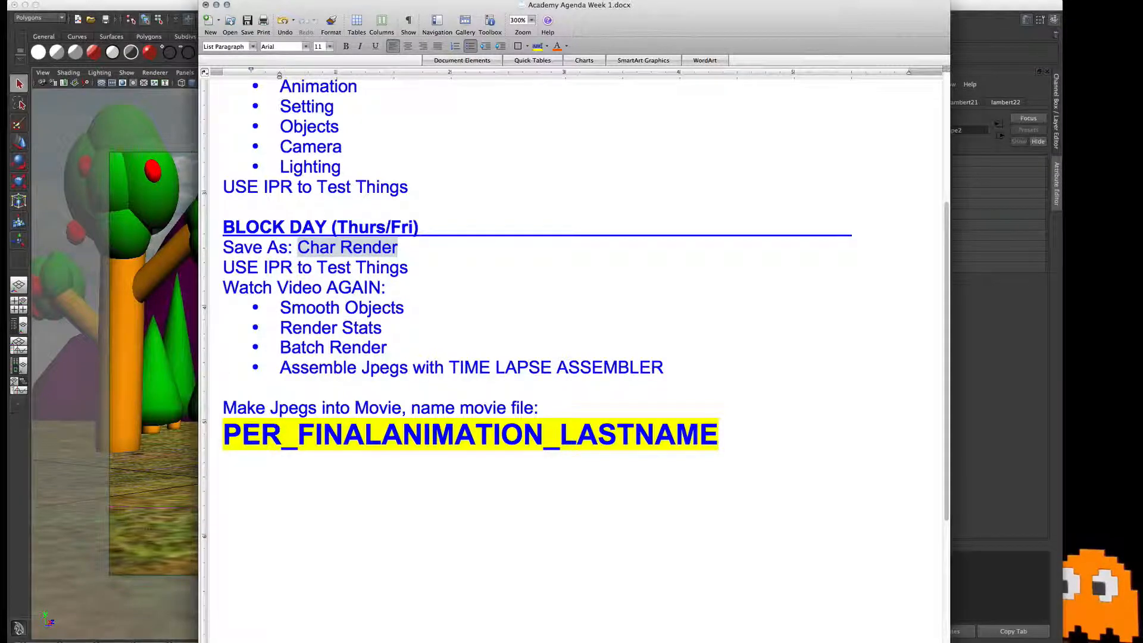
Step: Switch to Maya and save the scene on the Desktop as CharacterAnimationRenderStart in Maya ASCII format
{"action": "left_click", "coordinate": [166, 327]}
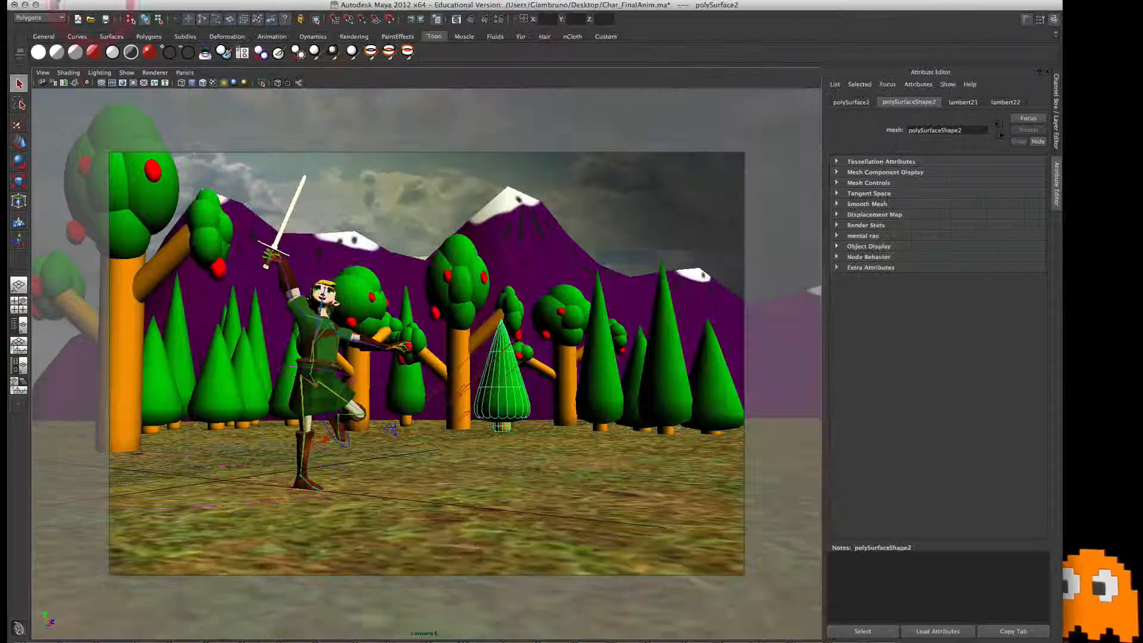
{"action": "left_click", "coordinate": [45, 0]}
{"action": "left_click", "coordinate": [54, 47]}
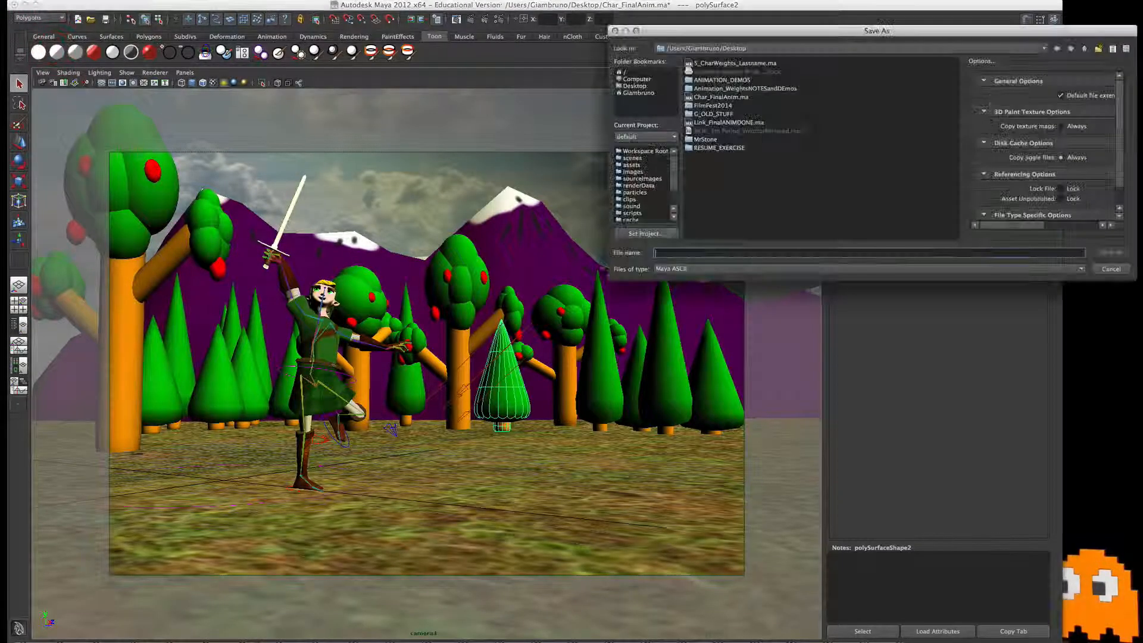
{"action": "type", "text": "Charact"}
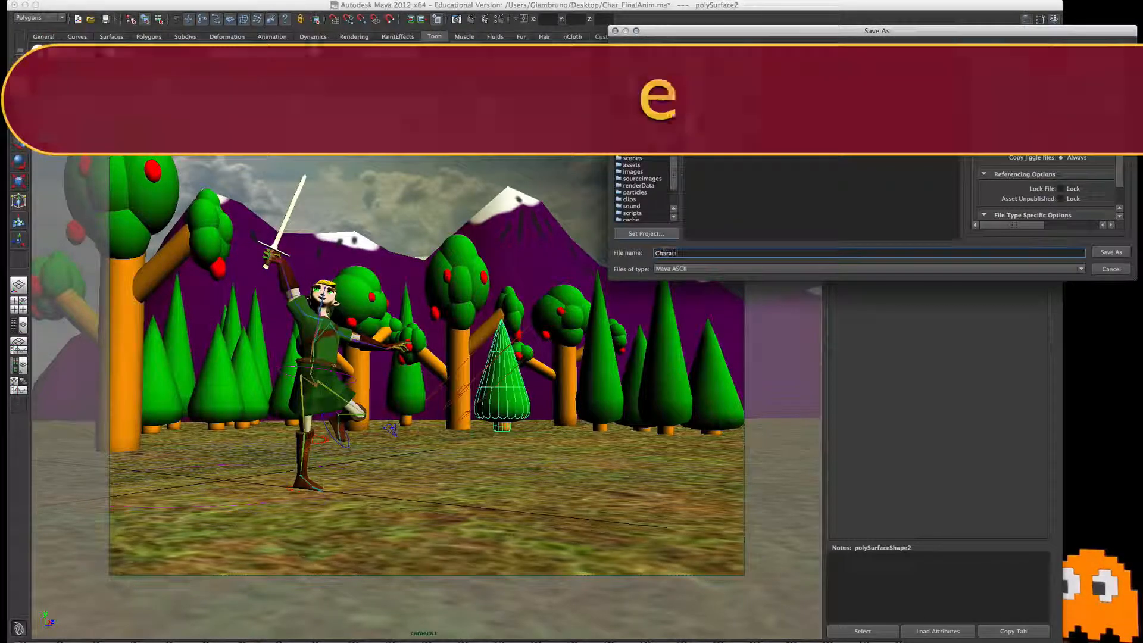
{"action": "type", "text": "erAnimt"}
{"action": "key", "text": "BackSpace"}
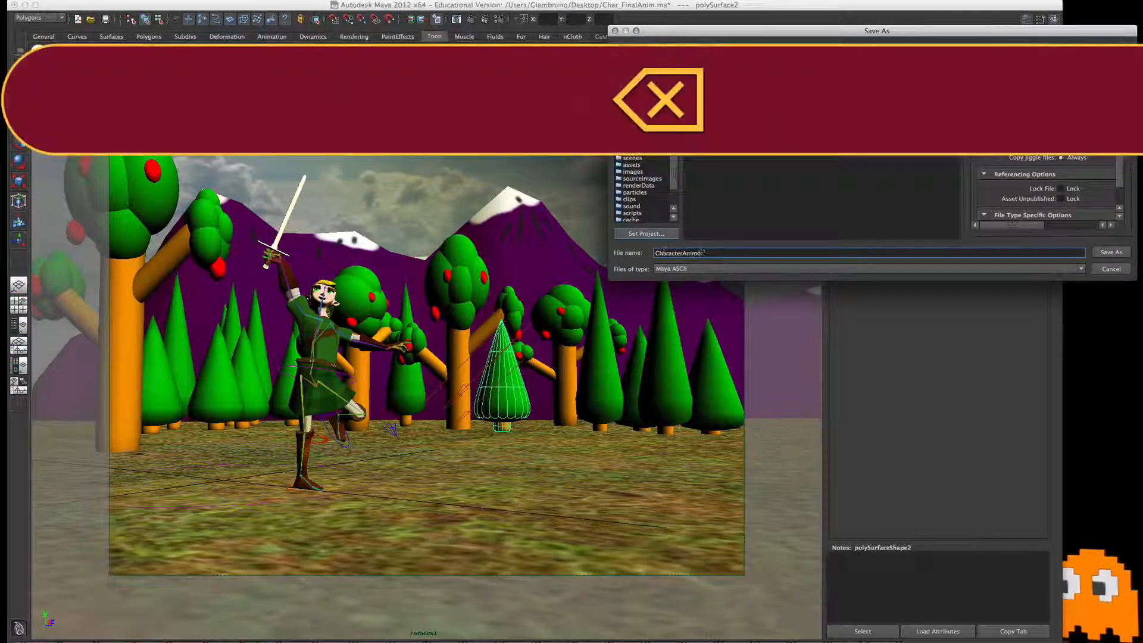
{"action": "type", "text": "ationR"}
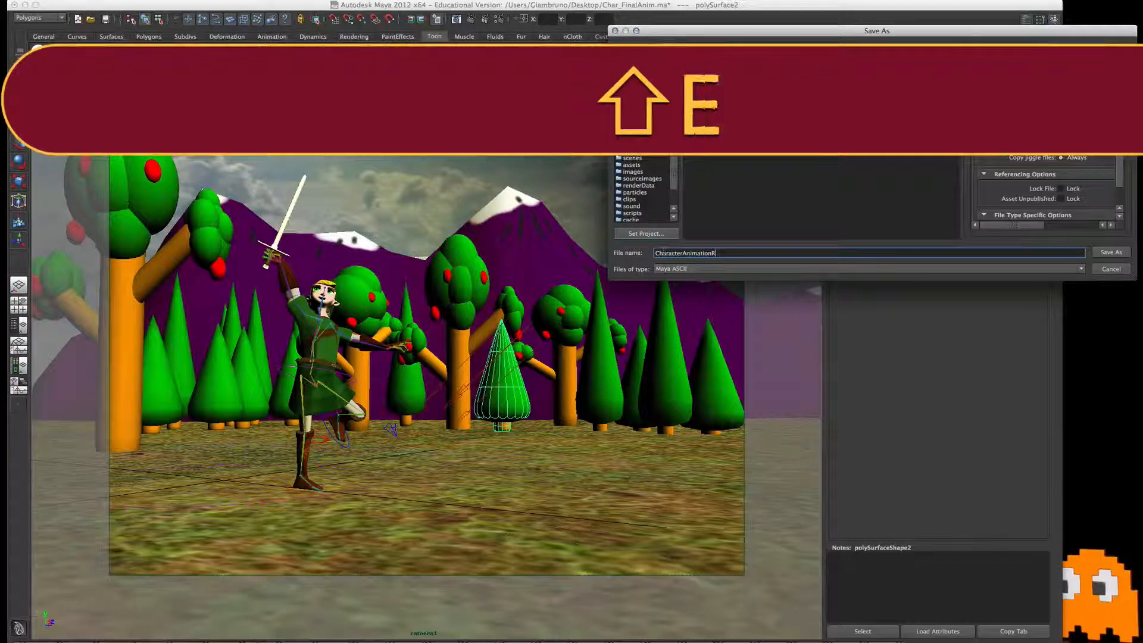
{"action": "type", "text": "enderStart"}
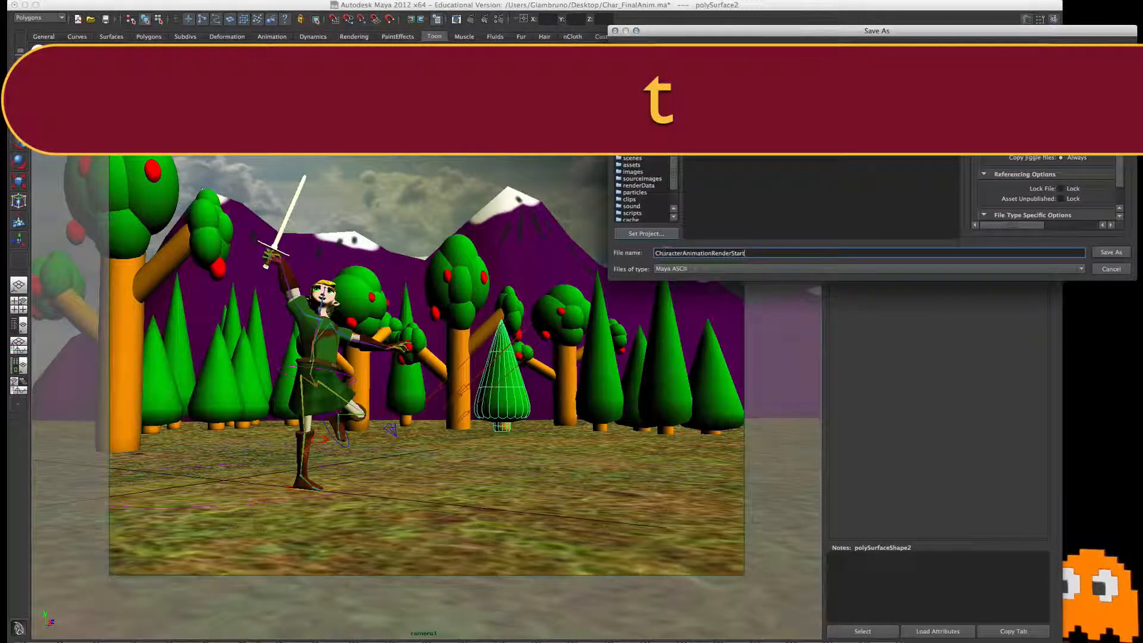
{"action": "left_click", "coordinate": [1109, 254]}
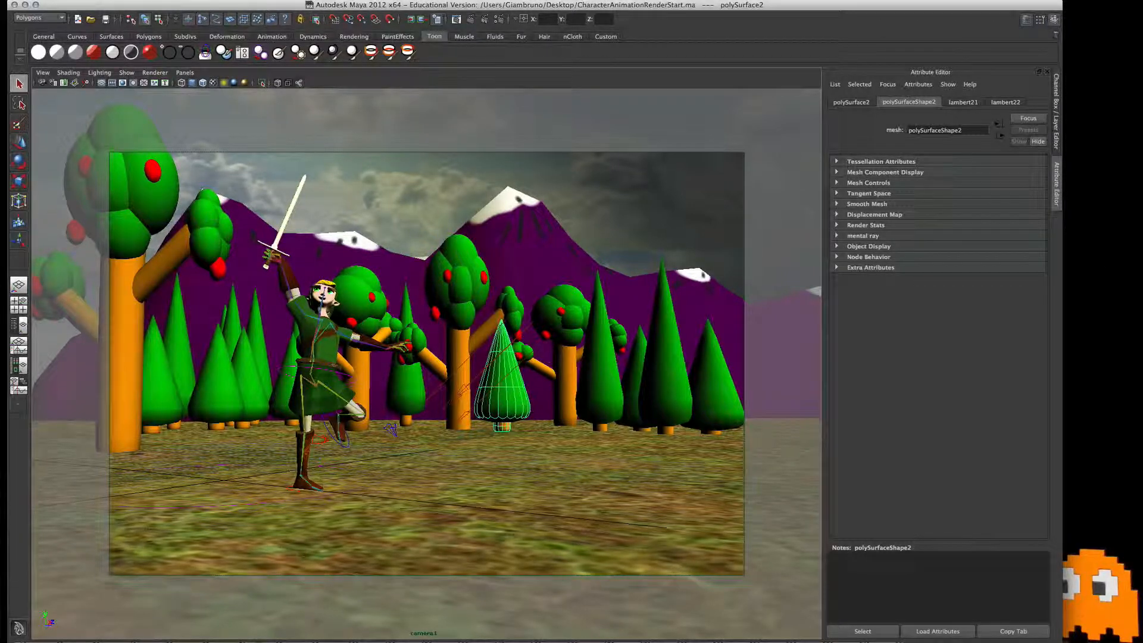
Step: Check the Smooth Objects item under Block Day in the Word agenda and return to Maya
{"action": "key", "text": "super+Tab"}
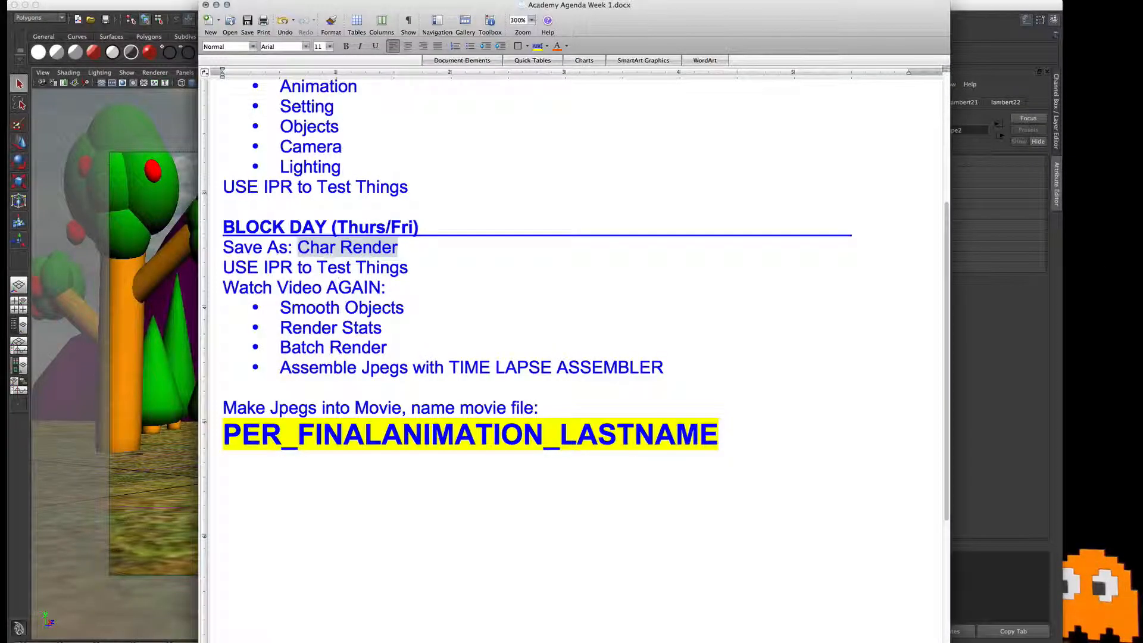
{"action": "left_click_drag", "start_coordinate": [411, 307], "coordinate": [281, 307]}
{"action": "left_click", "coordinate": [137, 5]}
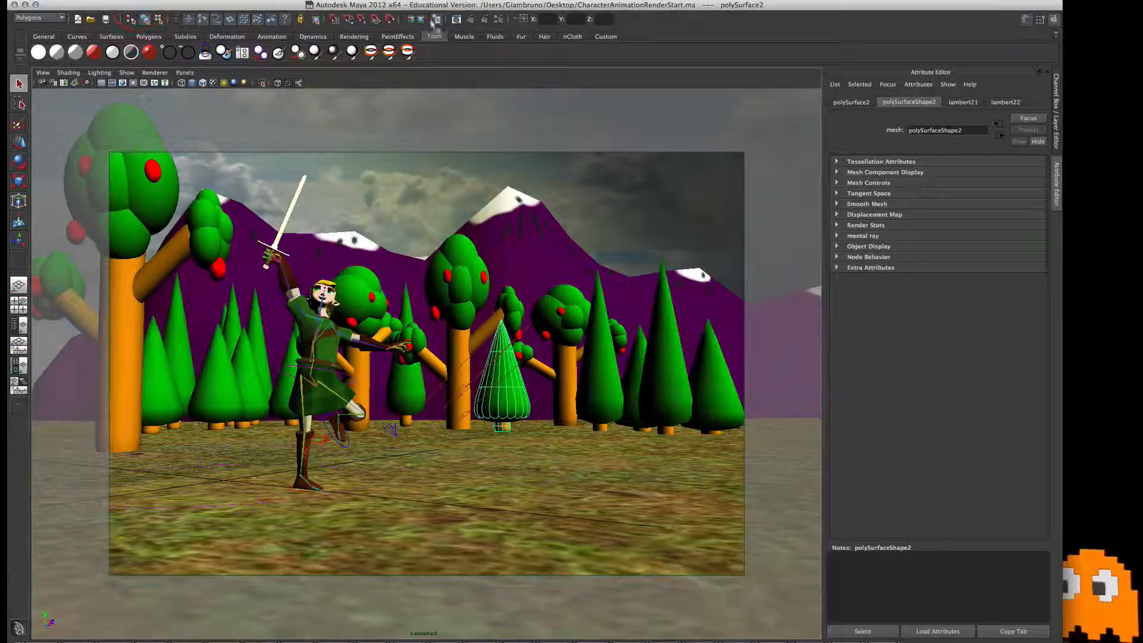
Step: Render an IPR preview, compare it with the middle cone tree in unsmoothed display, and close it with that tree selected
{"action": "left_click", "coordinate": [485, 19]}
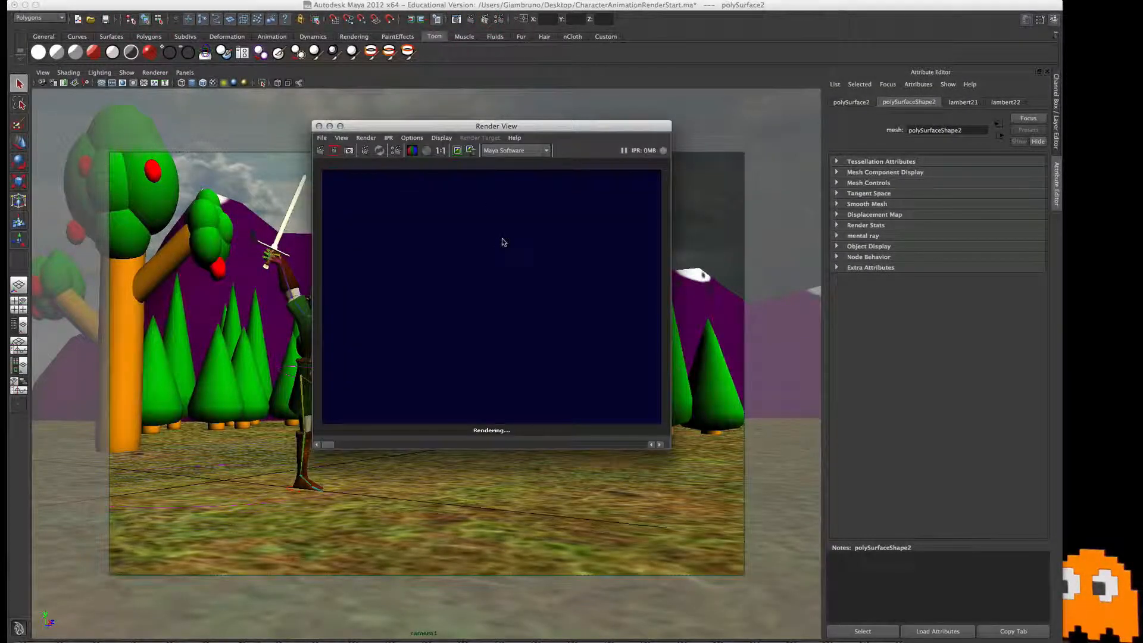
{"action": "left_click_drag", "start_coordinate": [506, 126], "coordinate": [764, 14]}
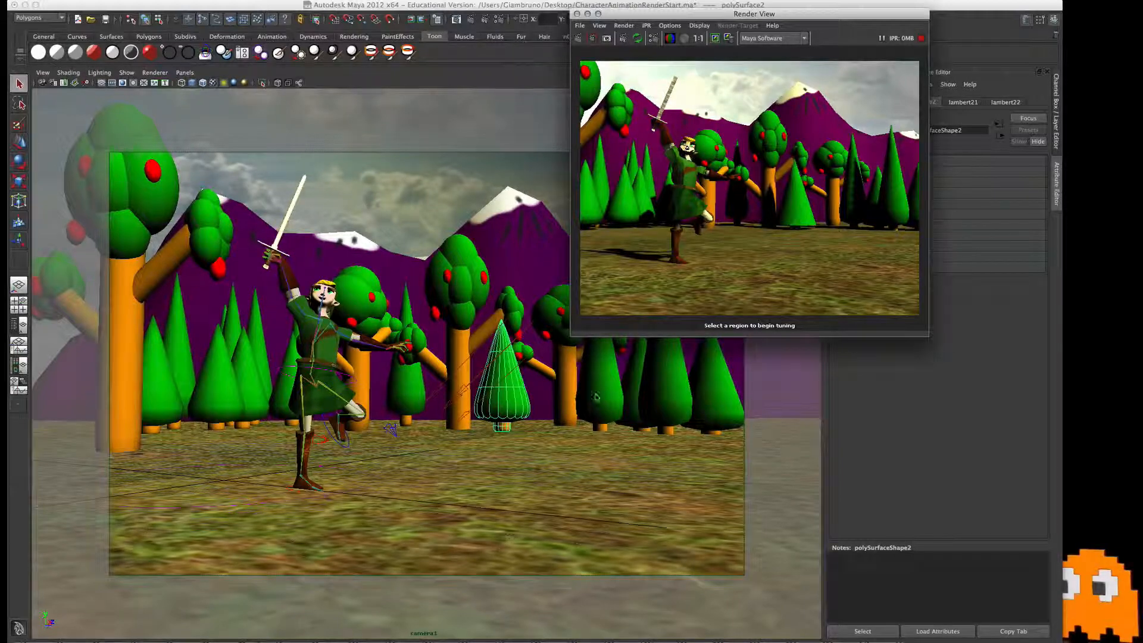
{"action": "left_click", "coordinate": [503, 410]}
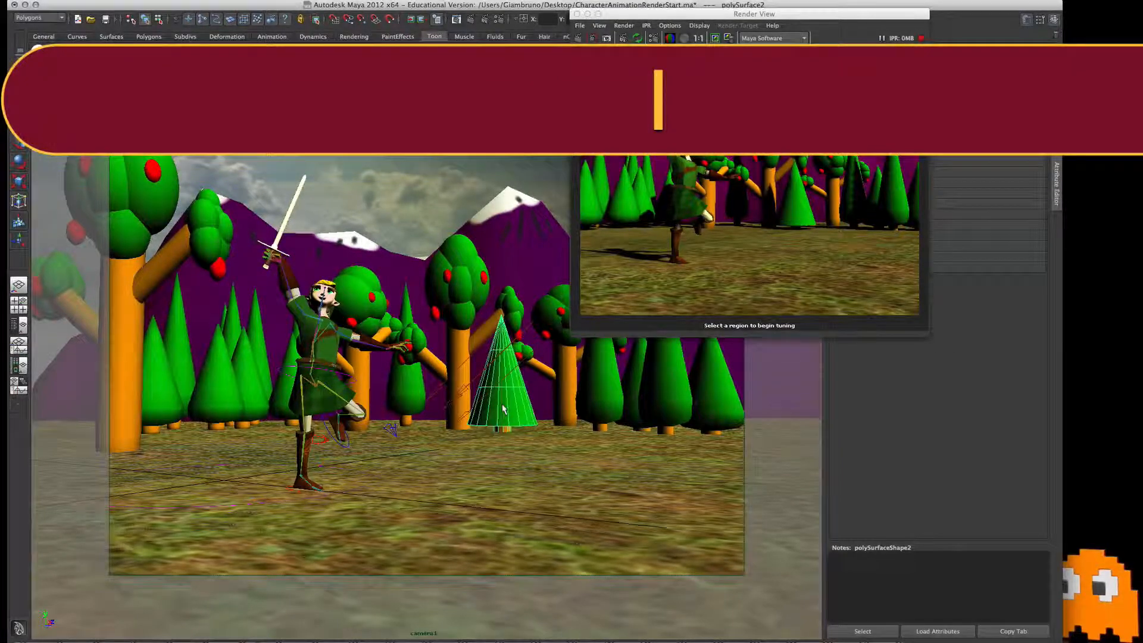
{"action": "left_click", "coordinate": [327, 358]}
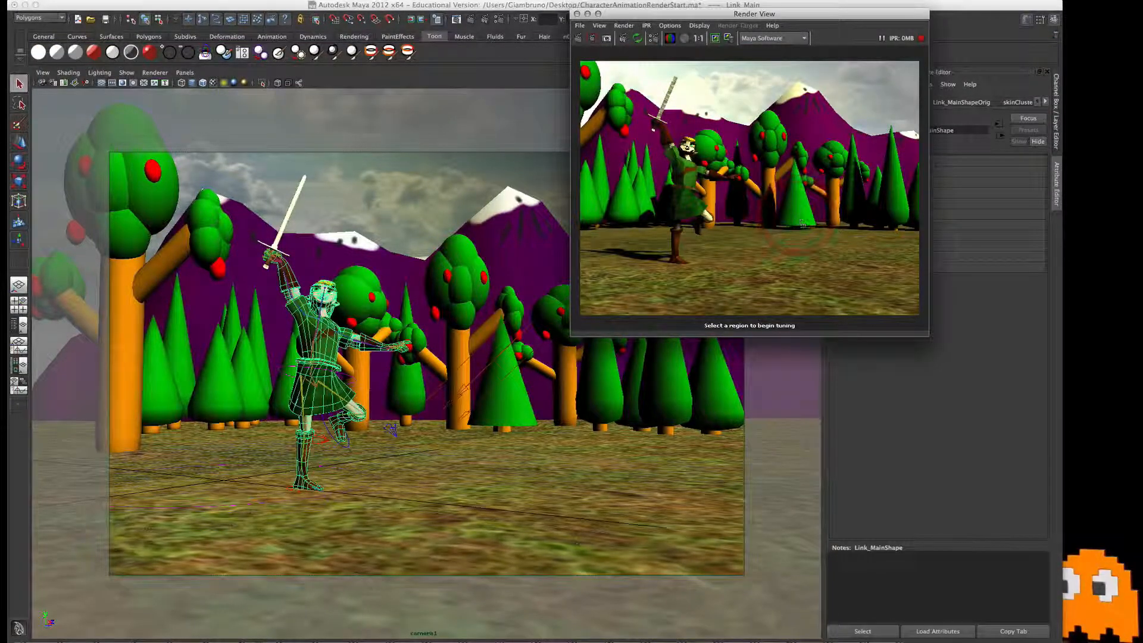
{"action": "left_click", "coordinate": [507, 408]}
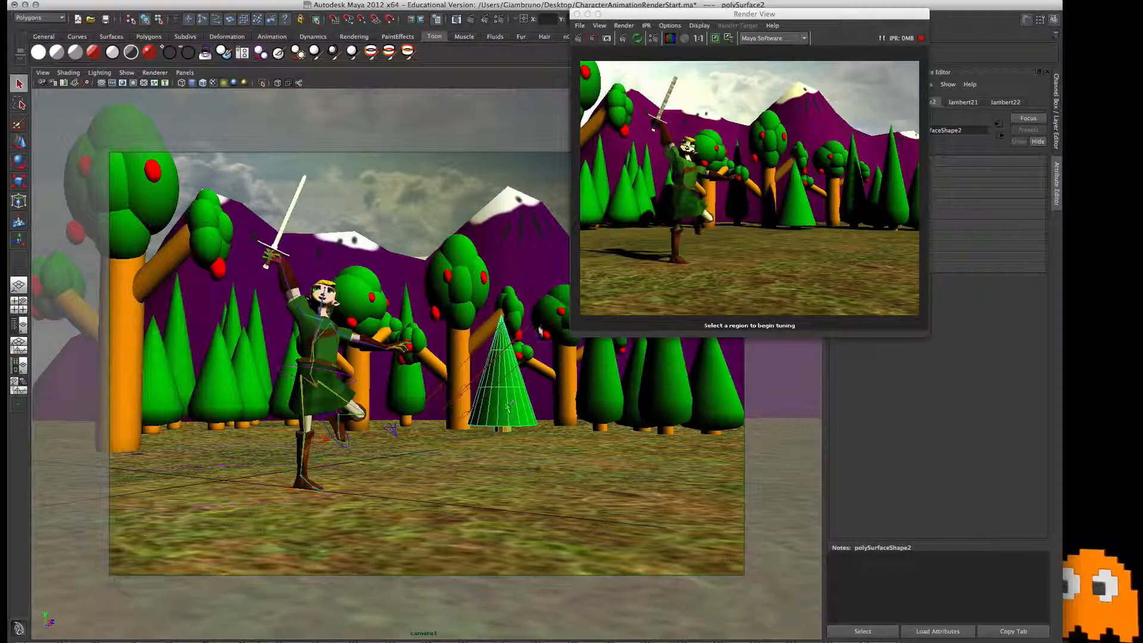
{"action": "left_click", "coordinate": [577, 14]}
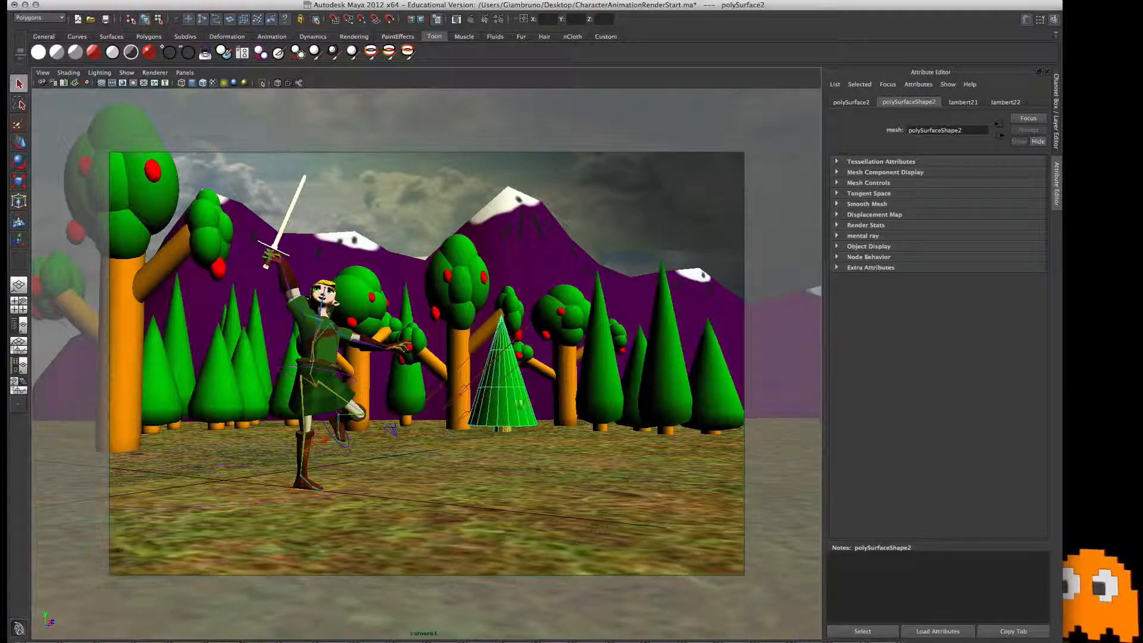
Step: Smooth the selected middle cone tree exponentially with one division level and hard edges preserved
{"action": "left_click", "coordinate": [37, 18]}
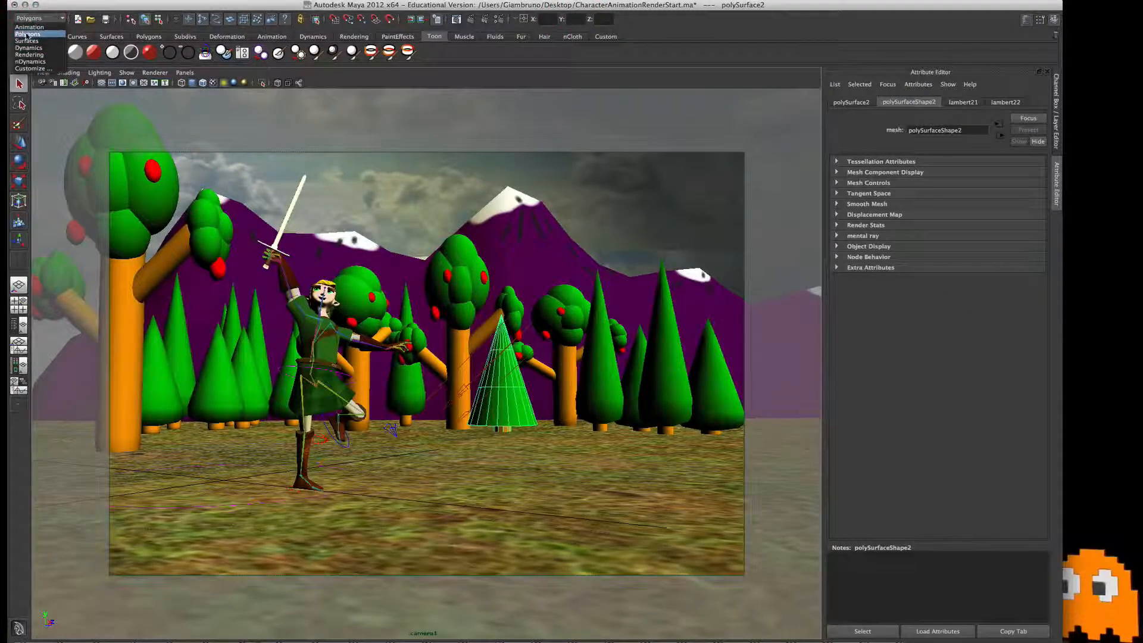
{"action": "left_click", "coordinate": [26, 35]}
{"action": "left_click", "coordinate": [299, 2]}
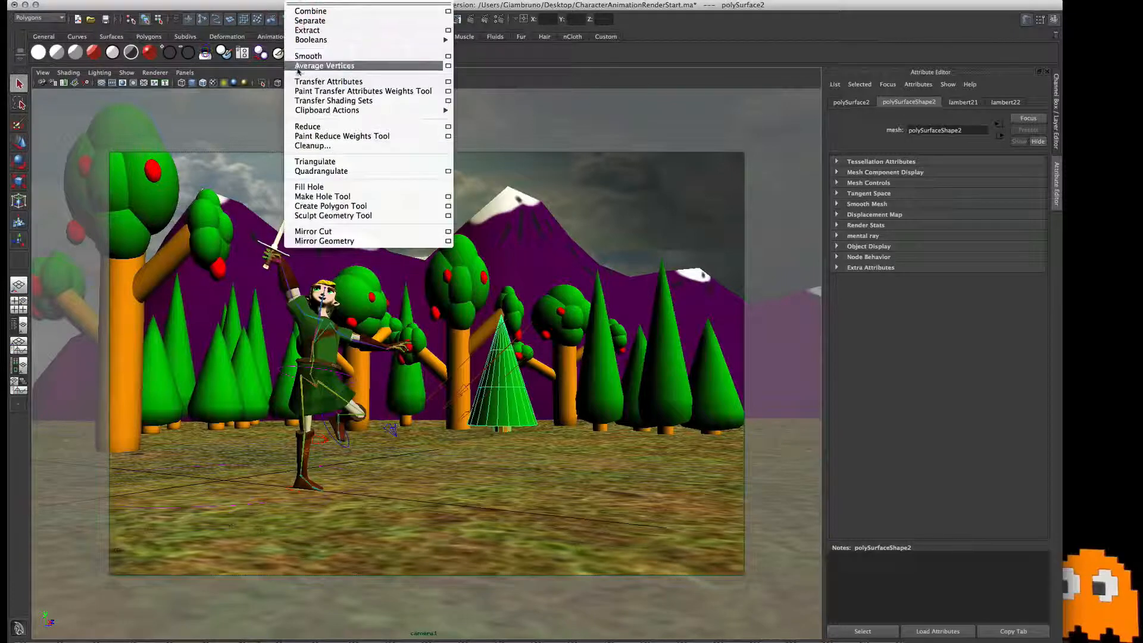
{"action": "left_click", "coordinate": [449, 56]}
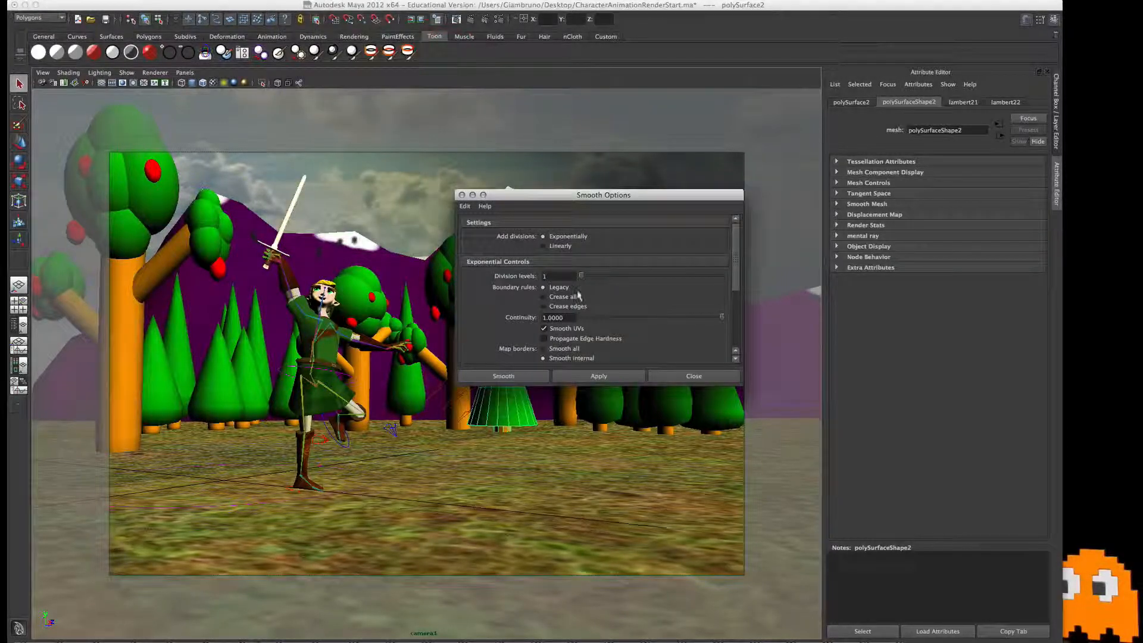
{"action": "left_click_drag", "start_coordinate": [541, 195], "coordinate": [621, 124]}
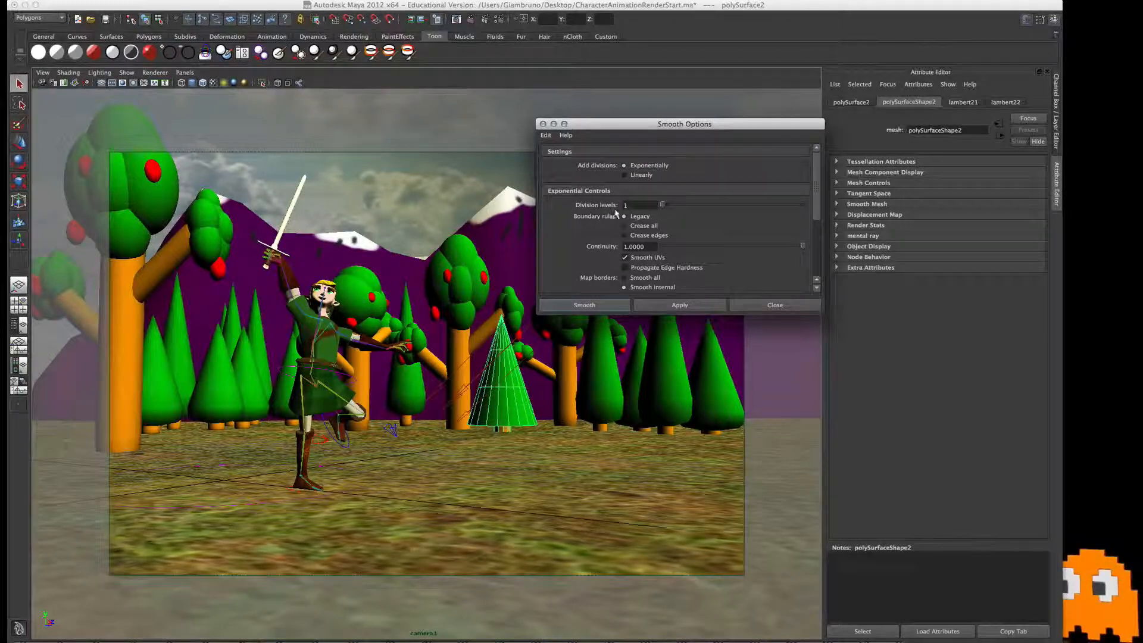
{"action": "scroll", "coordinate": [648, 237], "scroll_direction": "down", "scroll_amount": 3}
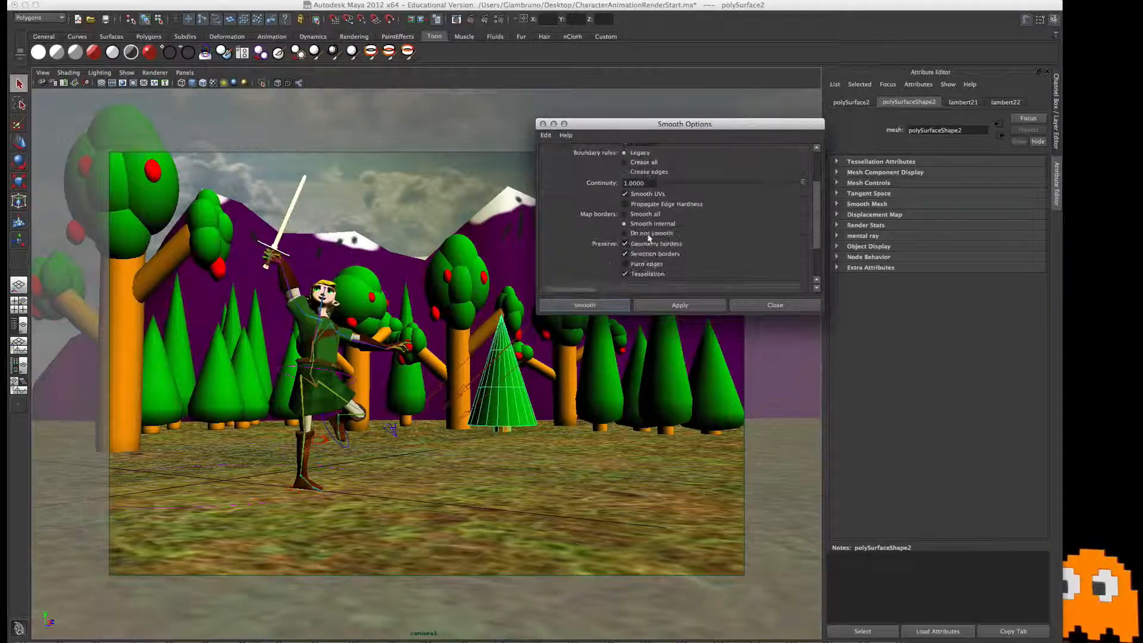
{"action": "scroll", "coordinate": [648, 235], "scroll_direction": "up", "scroll_amount": 3}
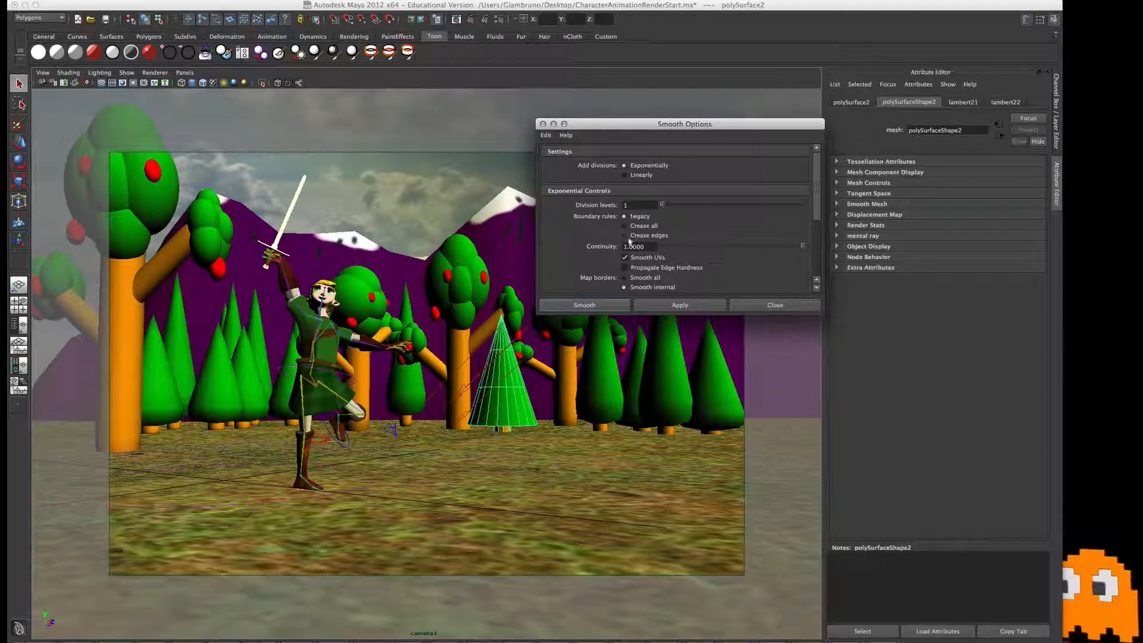
{"action": "scroll", "coordinate": [632, 238], "scroll_direction": "down", "scroll_amount": 3}
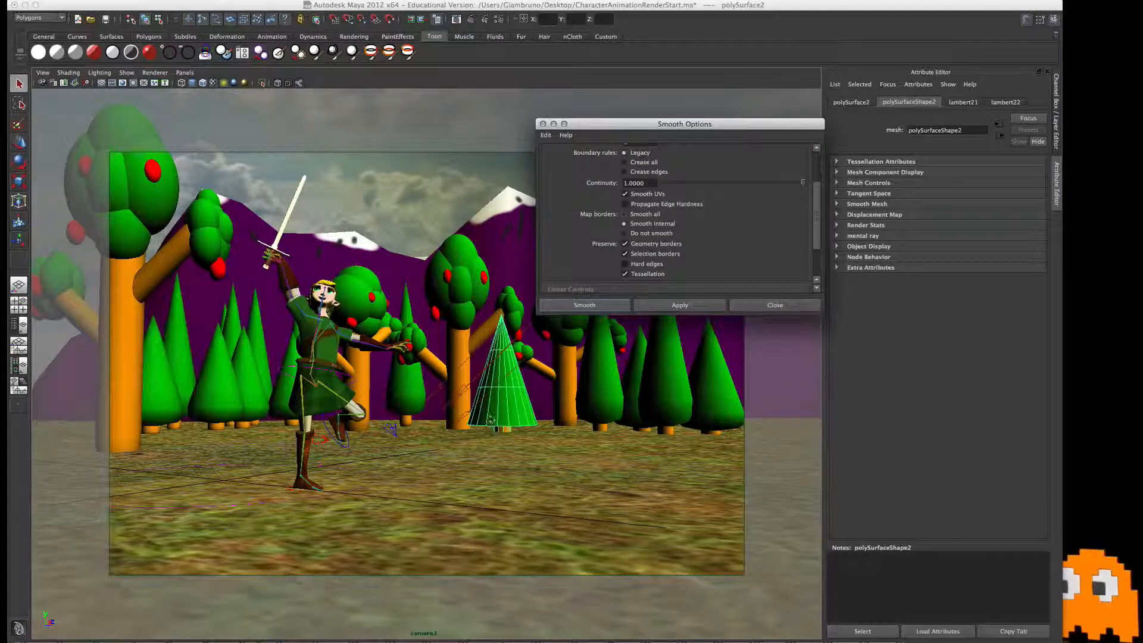
{"action": "left_click", "coordinate": [625, 263]}
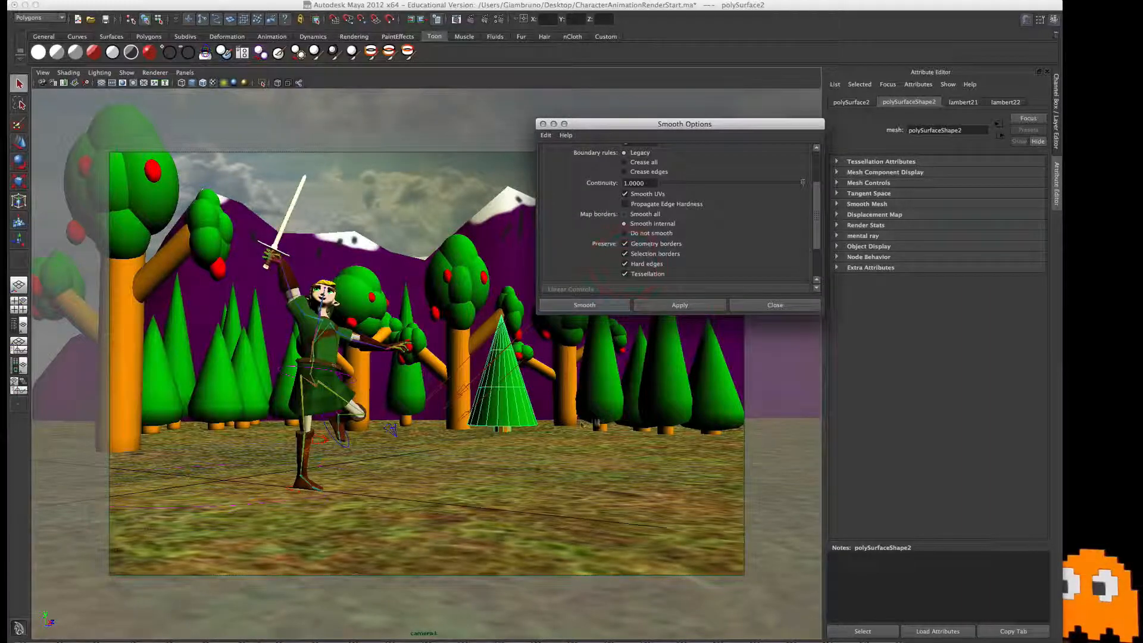
{"action": "left_click", "coordinate": [583, 306]}
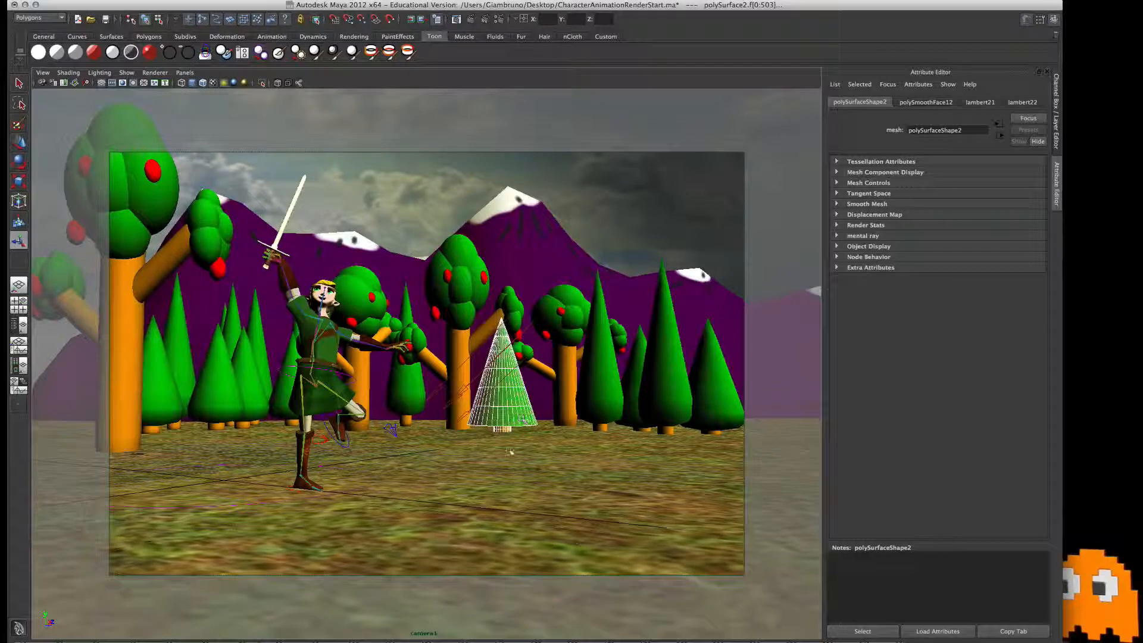
Step: Compare the smoothed middle cone tree with the taller cone tree beside it, and undo the smoothing
{"action": "left_click", "coordinate": [515, 417]}
{"action": "left_click", "coordinate": [514, 417]}
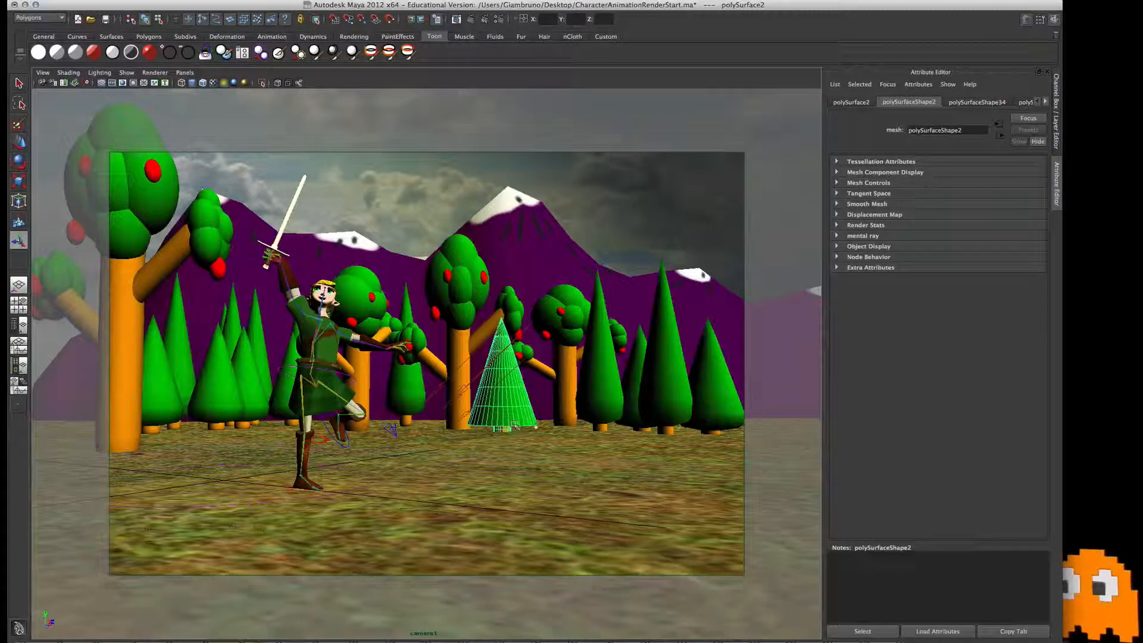
{"action": "left_click", "coordinate": [596, 427]}
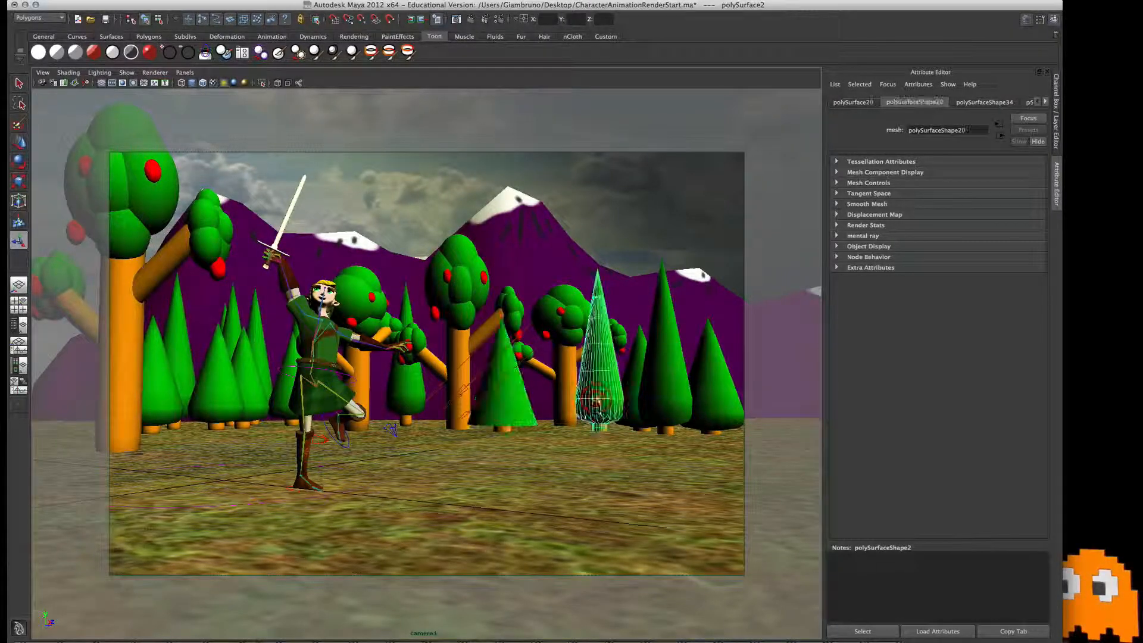
{"action": "left_click", "coordinate": [512, 416]}
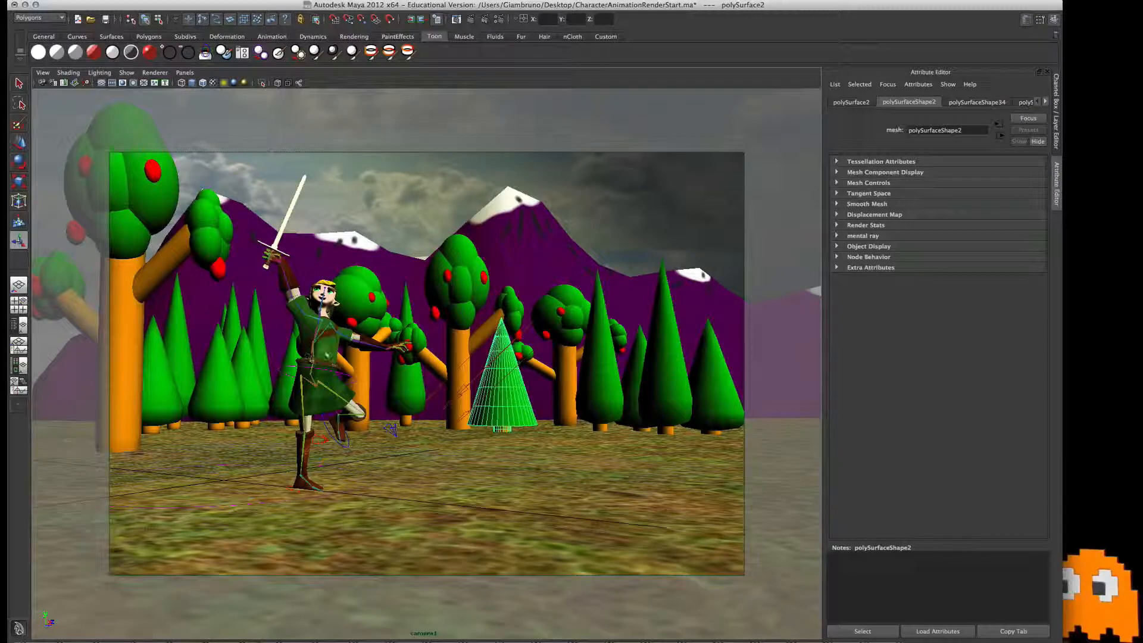
{"action": "key", "text": "super+z"}
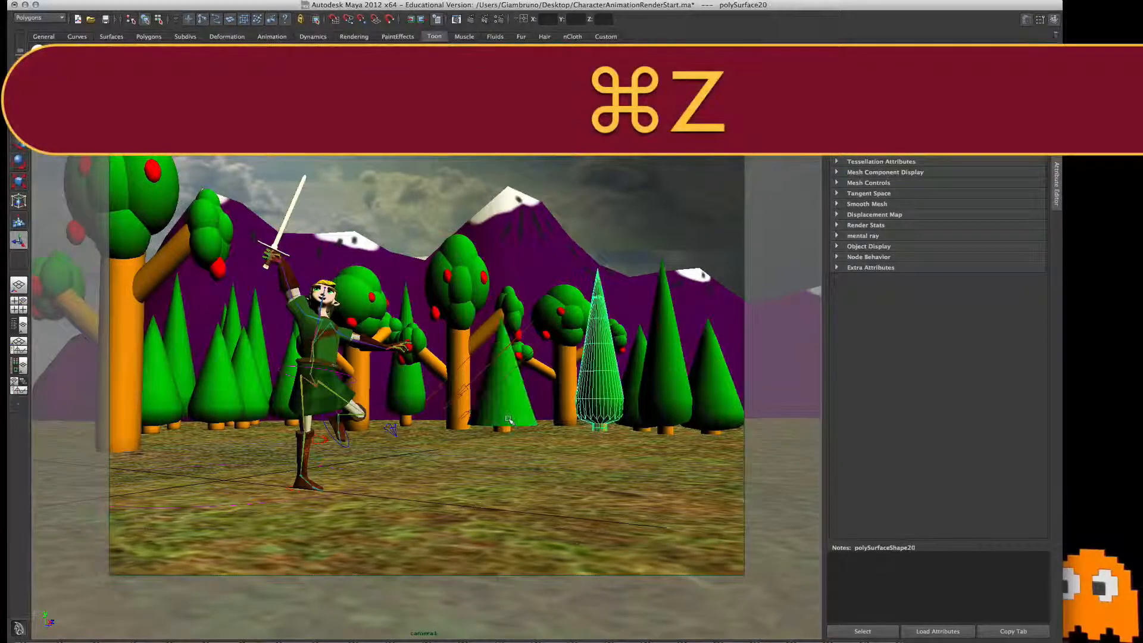
{"action": "key", "text": "super+z"}
{"action": "key", "text": "super+z"}
{"action": "key", "text": "super+z"}
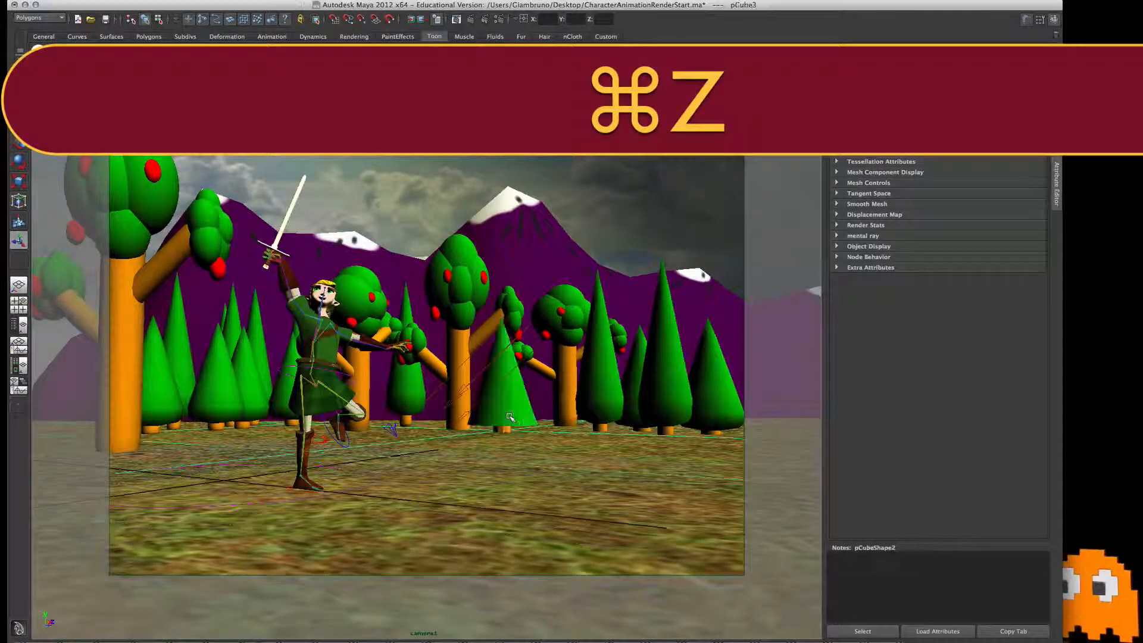
{"action": "key", "text": "super+z"}
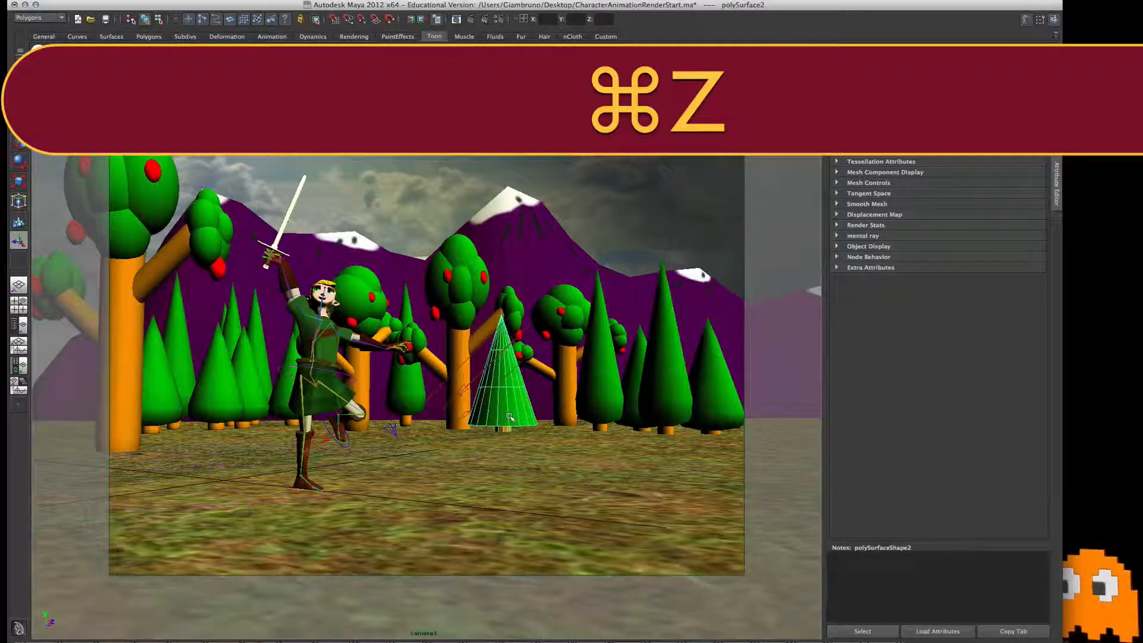
Step: Smooth the middle cone tree at one division level without preserving hard edges
{"action": "left_click", "coordinate": [279, 3]}
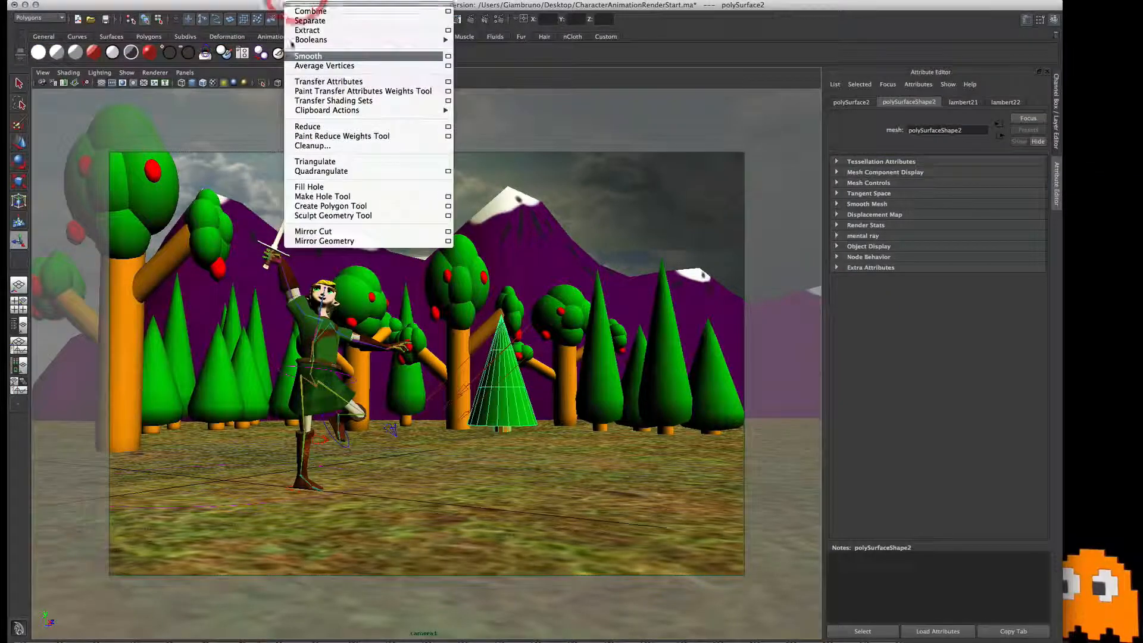
{"action": "left_click", "coordinate": [448, 56]}
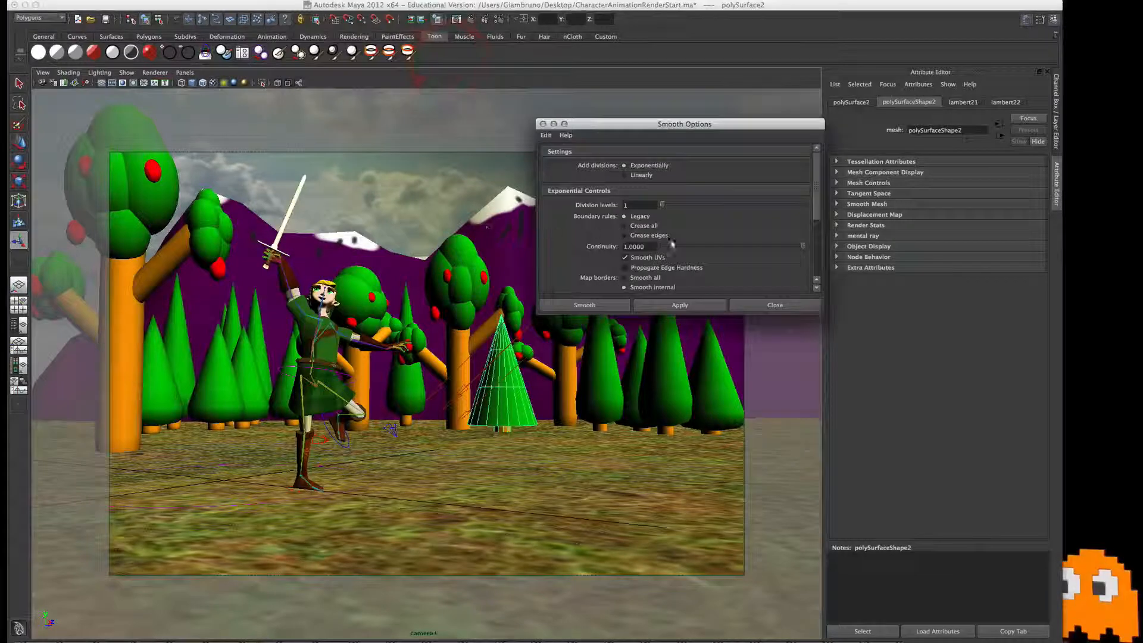
{"action": "scroll", "coordinate": [661, 250], "scroll_direction": "down", "scroll_amount": 5}
{"action": "left_click", "coordinate": [624, 208]}
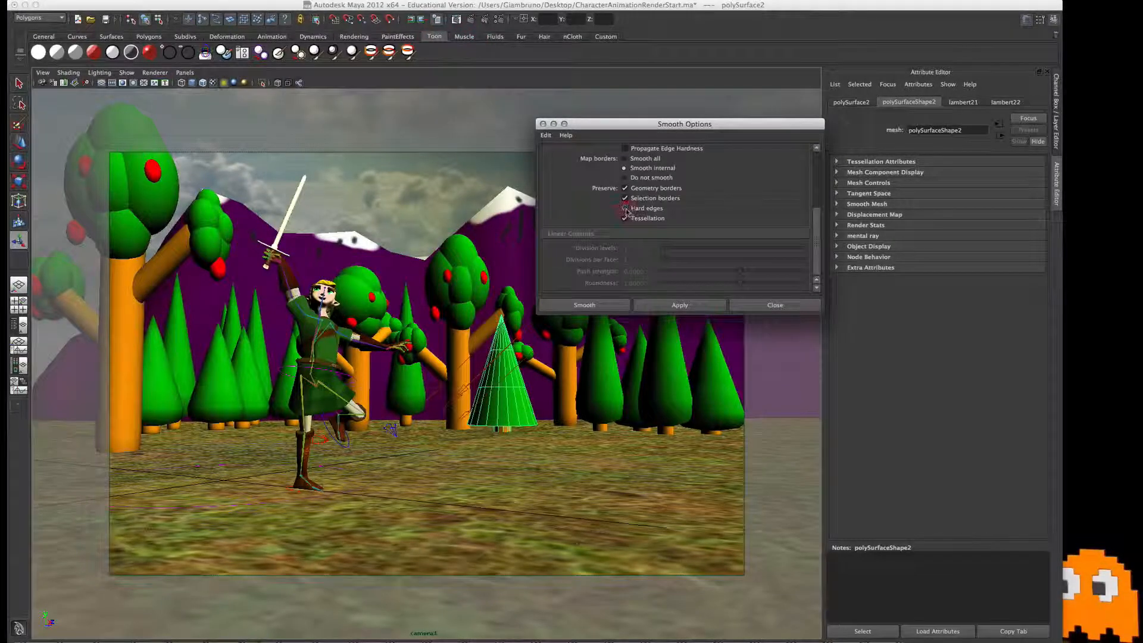
{"action": "left_click", "coordinate": [583, 305]}
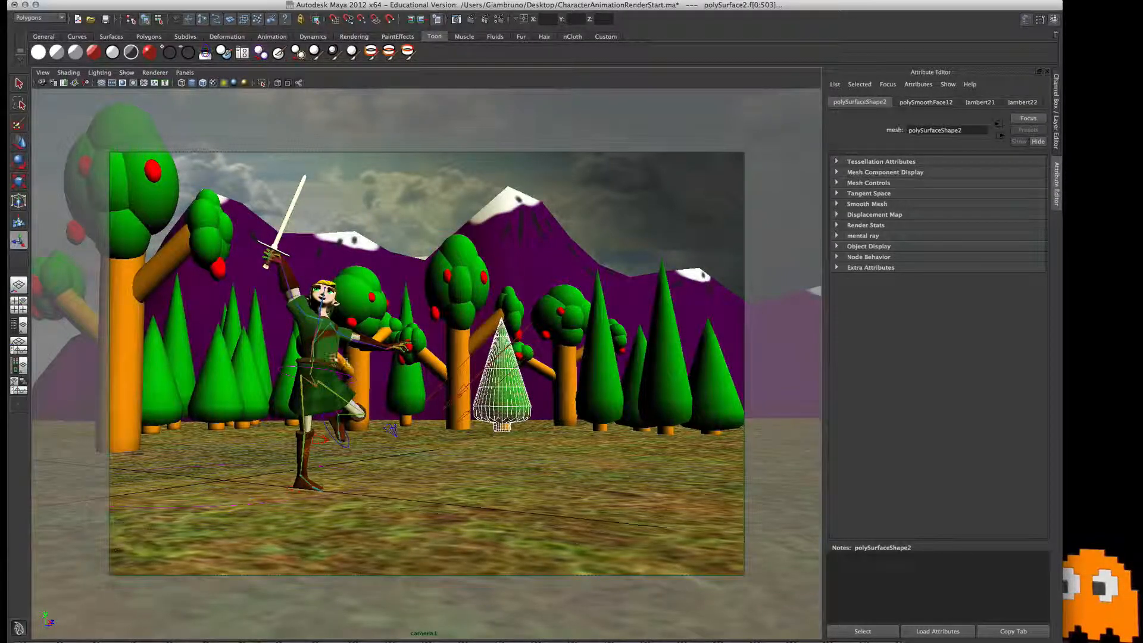
Step: Smooth the character's body mesh, Link_Main, with exponential divisions and Legacy boundary rules
{"action": "left_click", "coordinate": [345, 360]}
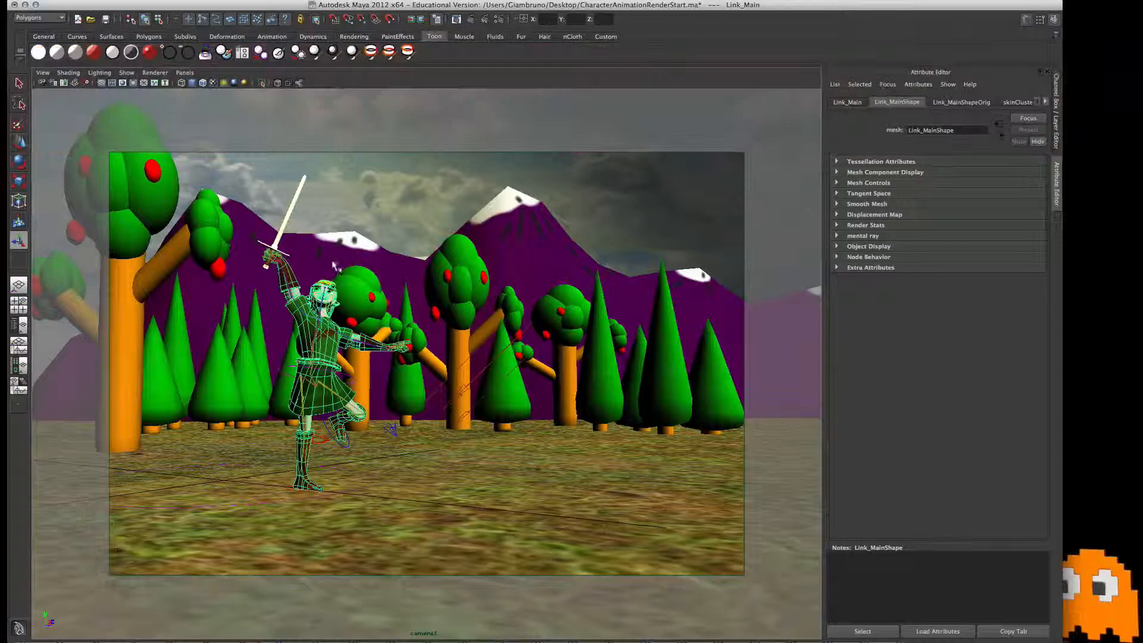
{"action": "left_click", "coordinate": [299, 0]}
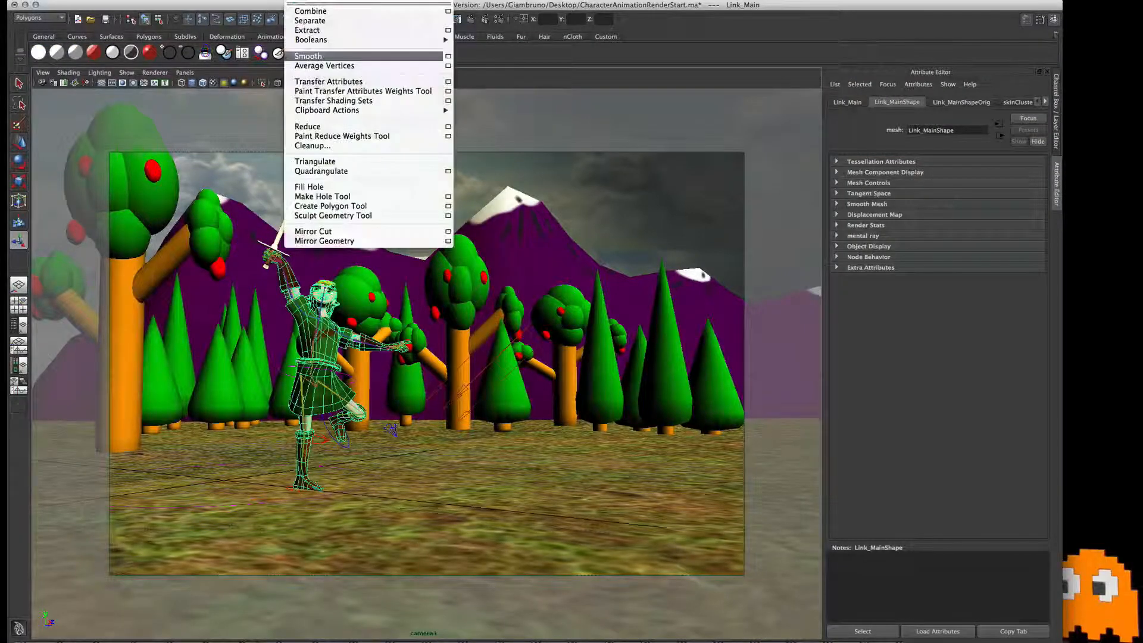
{"action": "left_click", "coordinate": [448, 56]}
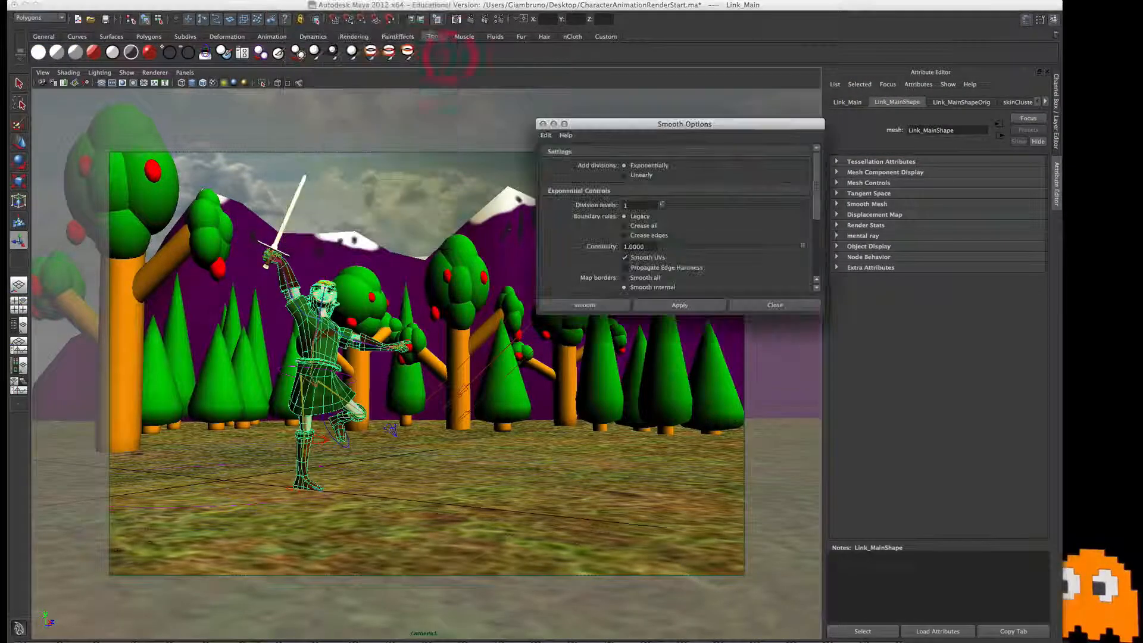
{"action": "left_click", "coordinate": [664, 205]}
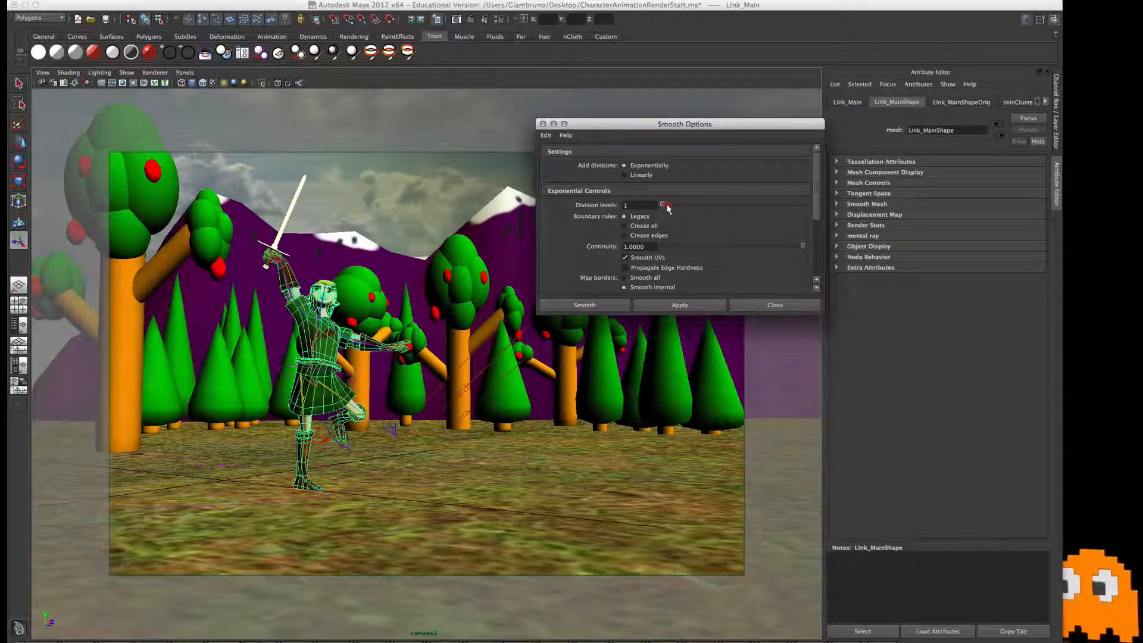
{"action": "mouse_move", "coordinate": [677, 209]}
{"action": "left_mouse_down"}
{"action": "mouse_move", "coordinate": [811, 209]}
{"action": "mouse_move", "coordinate": [684, 202]}
{"action": "mouse_move", "coordinate": [698, 203]}
{"action": "left_mouse_up"}
{"action": "left_click", "coordinate": [589, 306]}
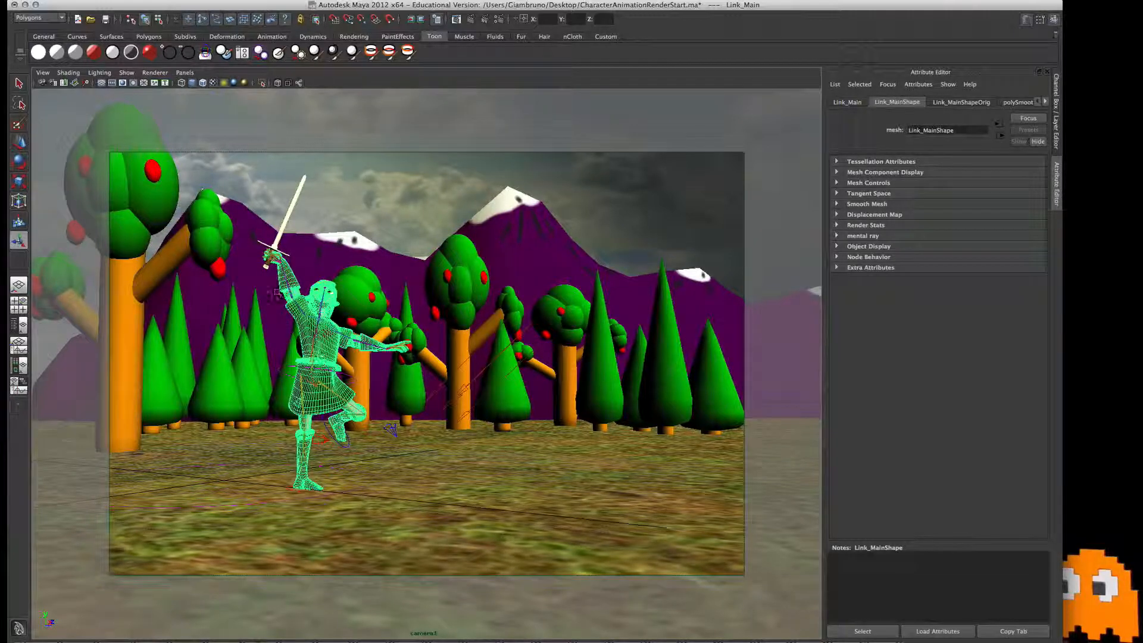
Step: Deselect the character, scrub through the animation to check how the smoothed mesh moves, and save the scene
{"action": "left_click", "coordinate": [247, 642]}
{"action": "left_click", "coordinate": [344, 555]}
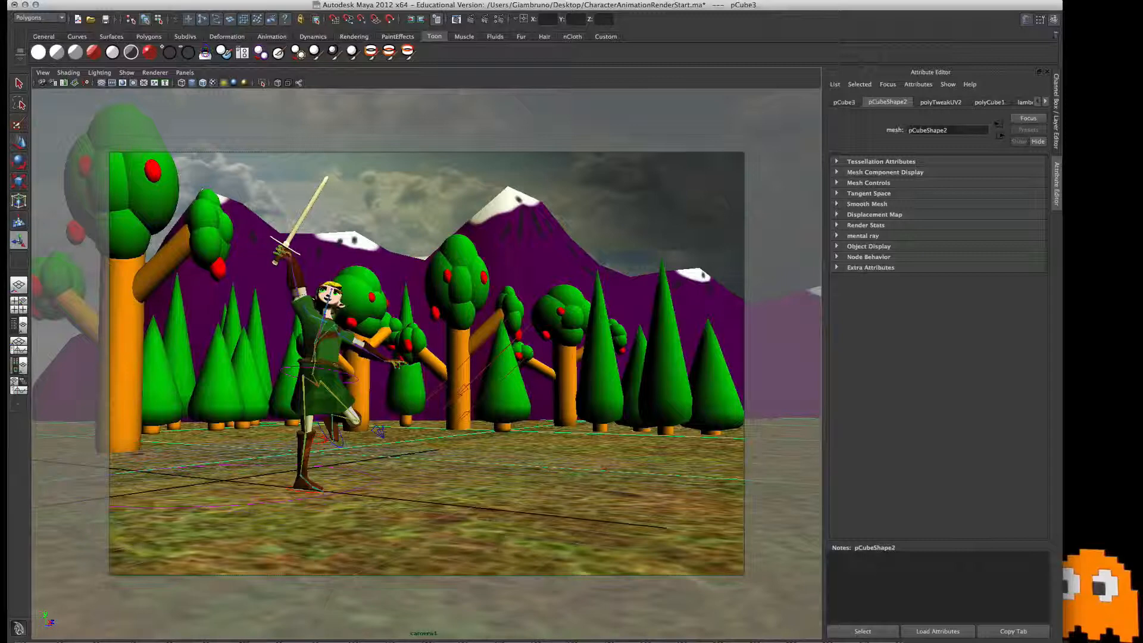
{"action": "left_click", "coordinate": [315, 641]}
{"action": "left_click", "coordinate": [383, 641]}
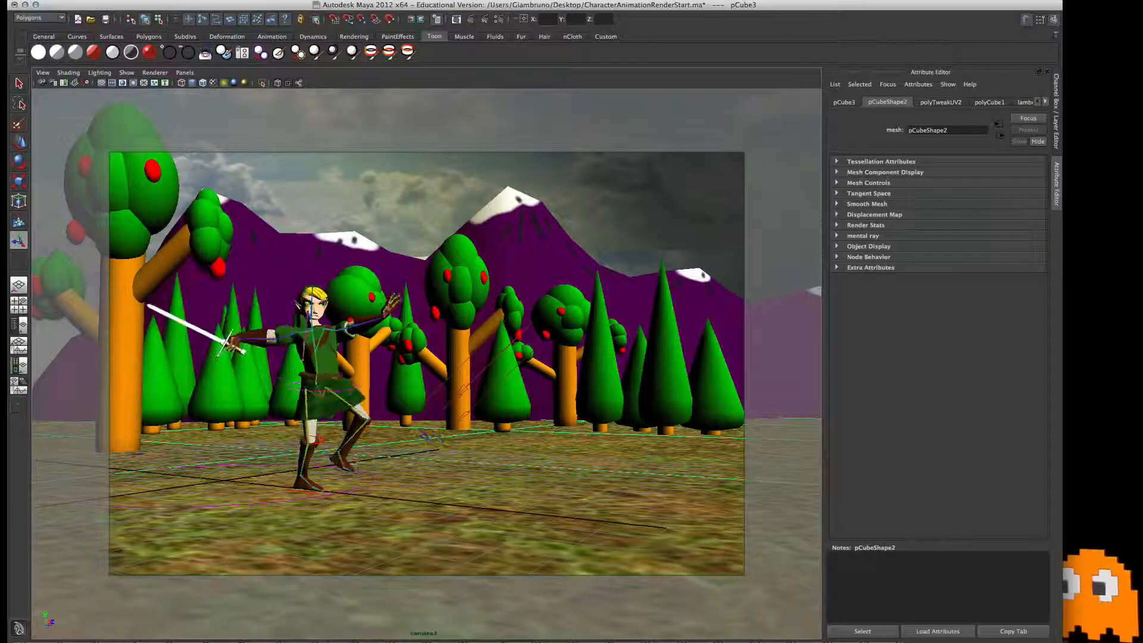
{"action": "left_click", "coordinate": [437, 641]}
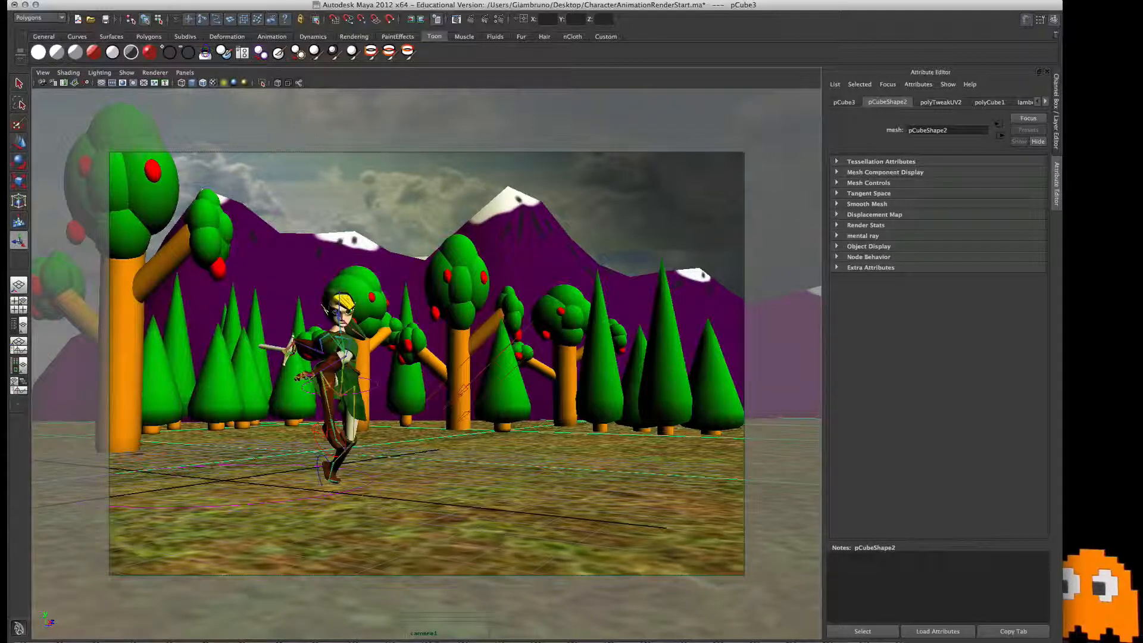
{"action": "left_click", "coordinate": [369, 641]}
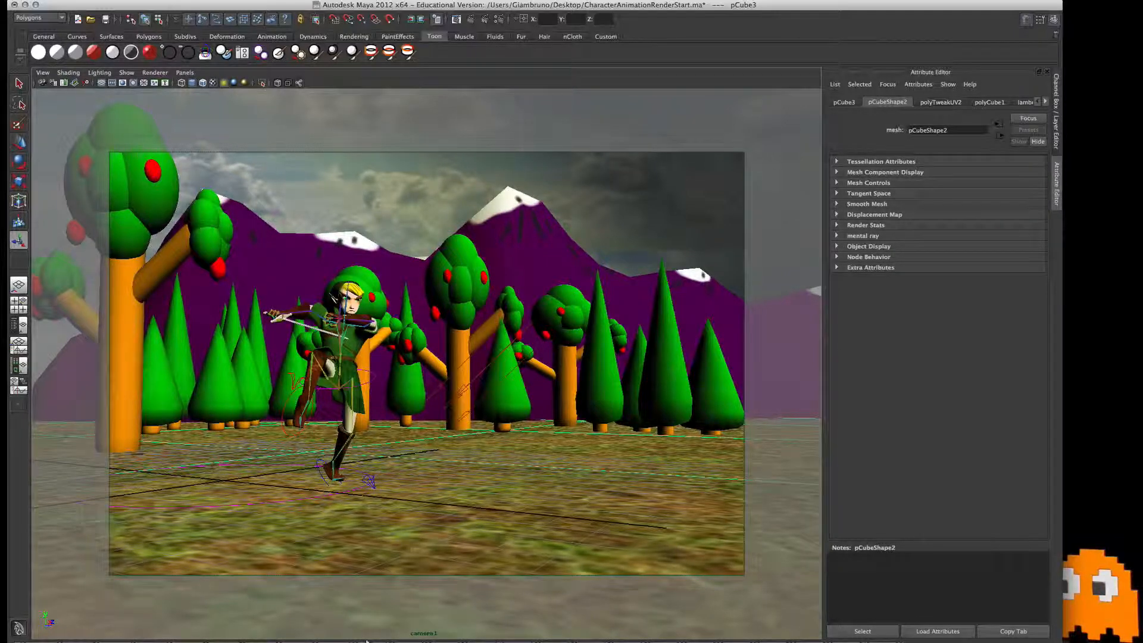
{"action": "left_click", "coordinate": [240, 641]}
{"action": "left_click", "coordinate": [206, 641]}
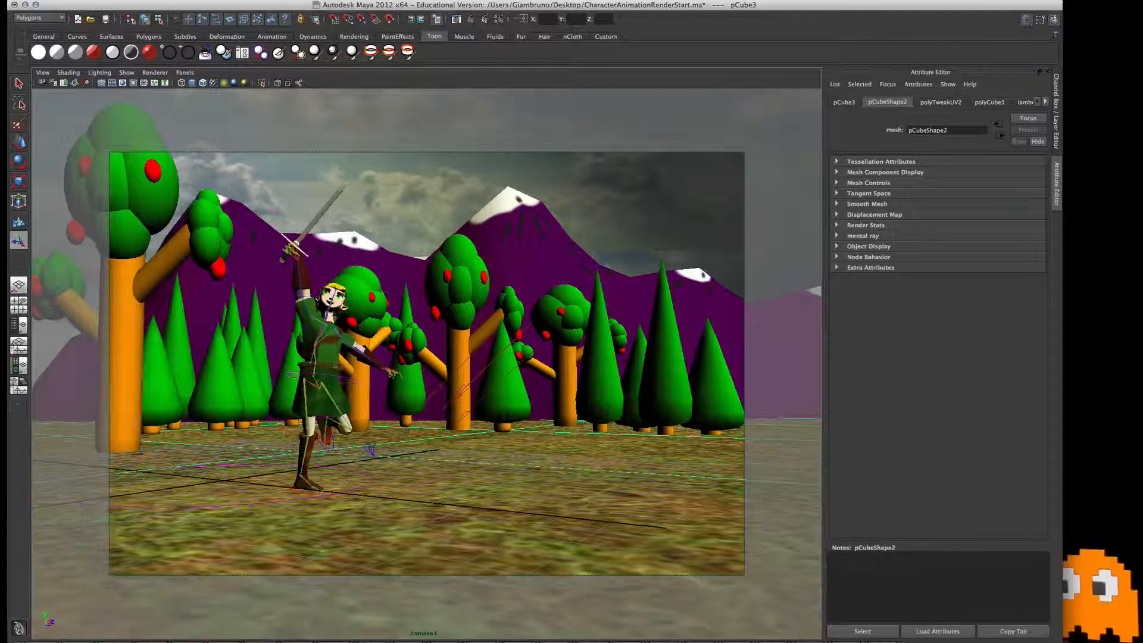
{"action": "left_click", "coordinate": [405, 640]}
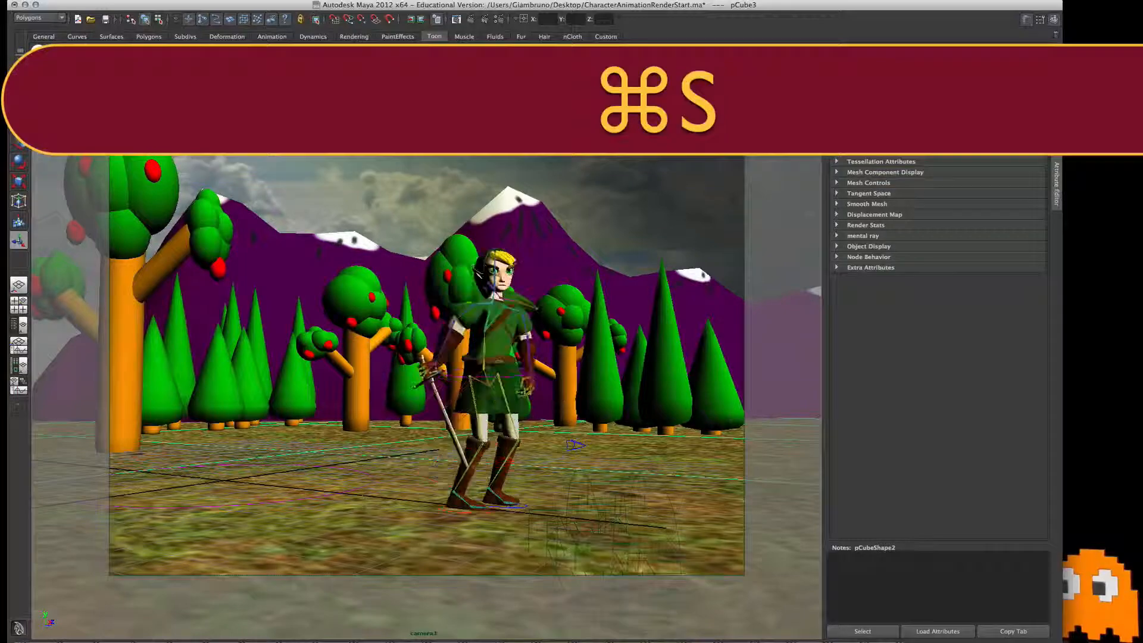
{"action": "key", "text": "Escape"}
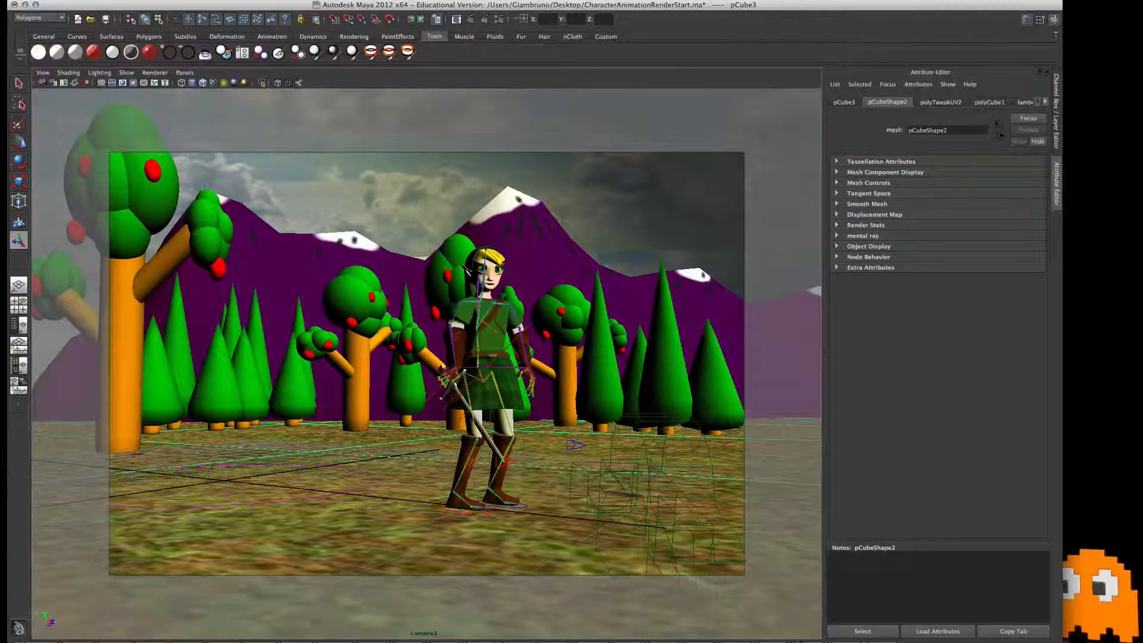
Step: Smooth the sword in the character's hand, swordHAND, with exponential divisions and hard edges preserved
{"action": "left_click", "coordinate": [324, 642]}
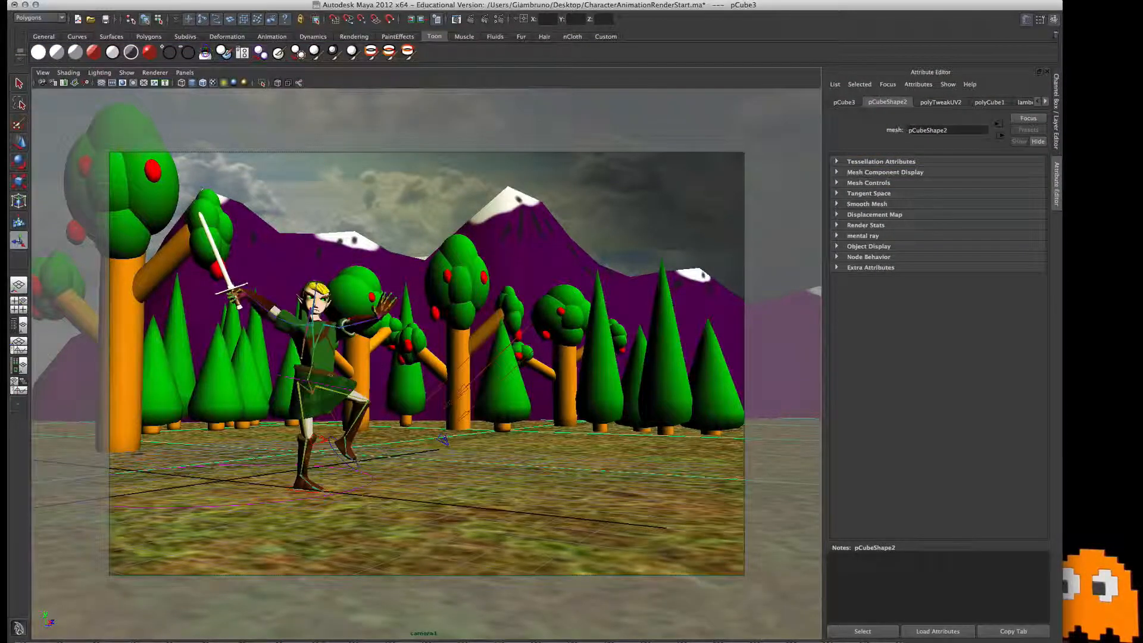
{"action": "left_click", "coordinate": [347, 637]}
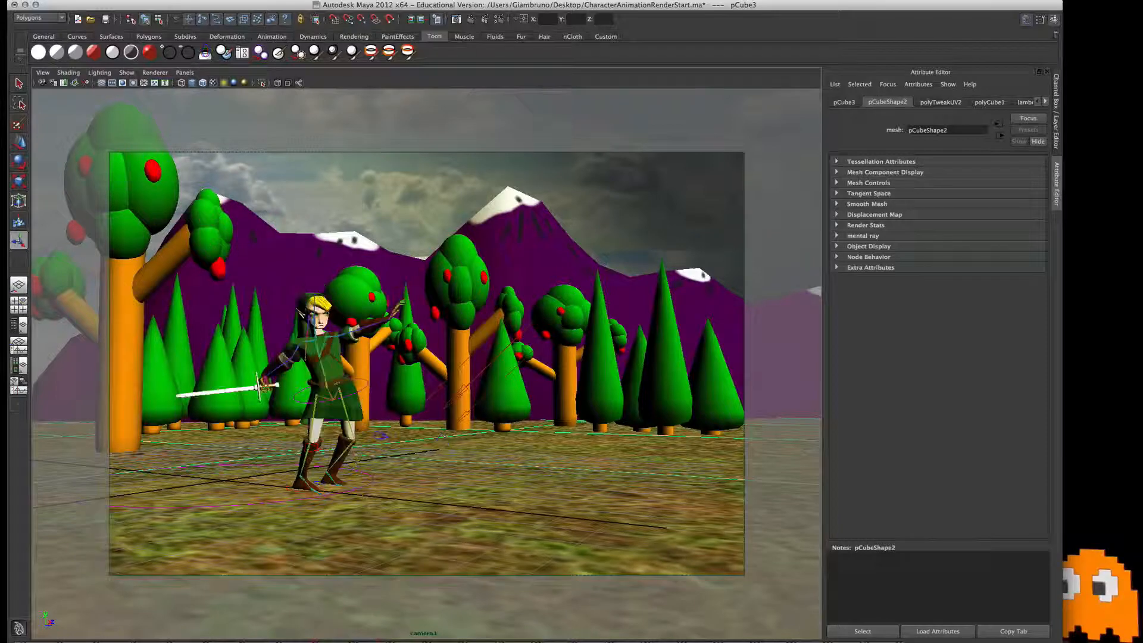
{"action": "left_click", "coordinate": [226, 392]}
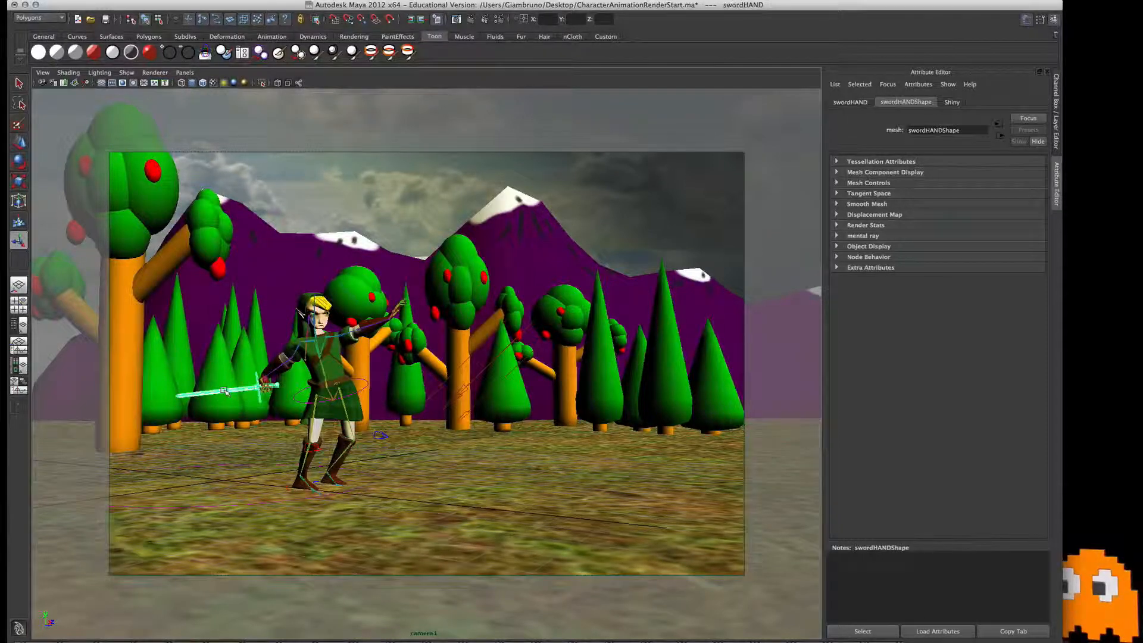
{"action": "left_click", "coordinate": [315, 1]}
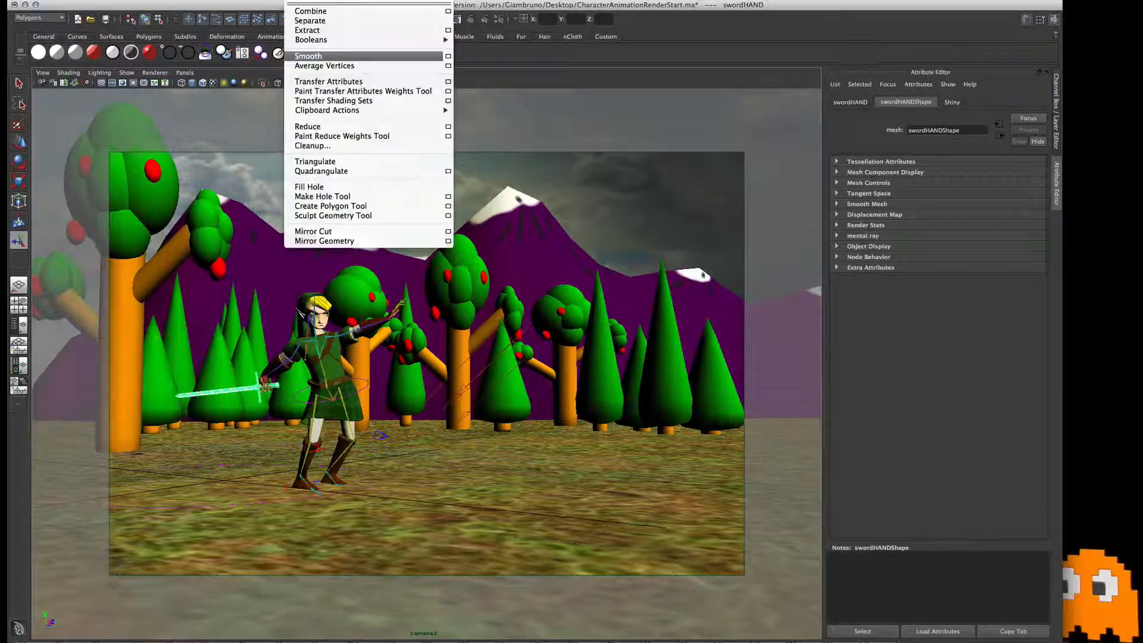
{"action": "left_click", "coordinate": [448, 56]}
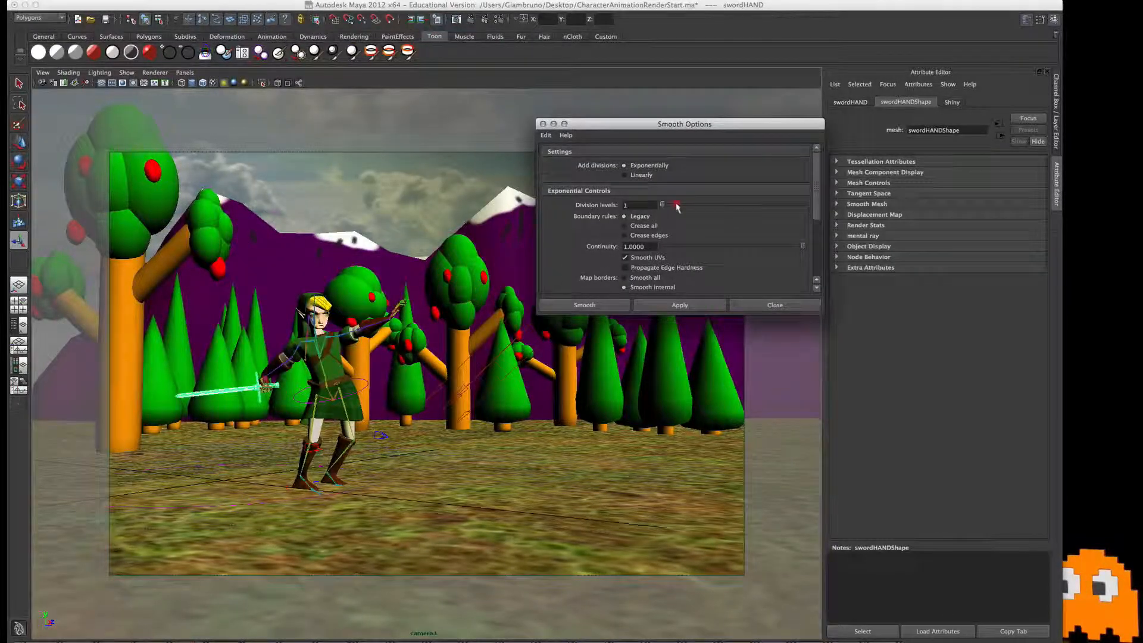
{"action": "scroll", "coordinate": [659, 245], "scroll_direction": "down", "scroll_amount": 5}
{"action": "left_click", "coordinate": [626, 208]}
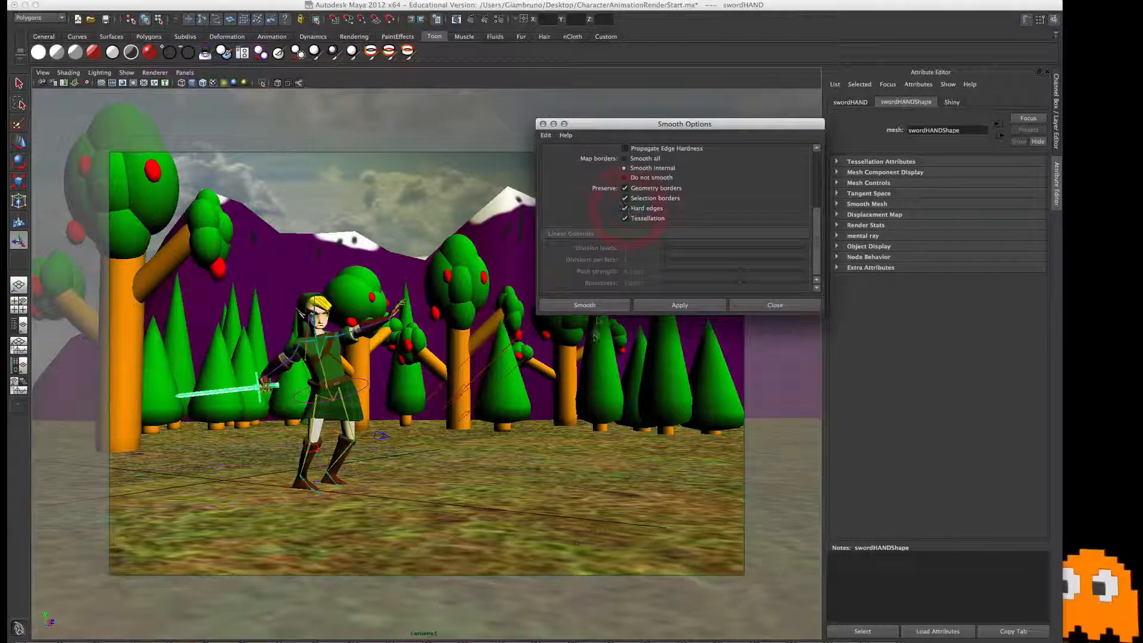
{"action": "left_click", "coordinate": [586, 305]}
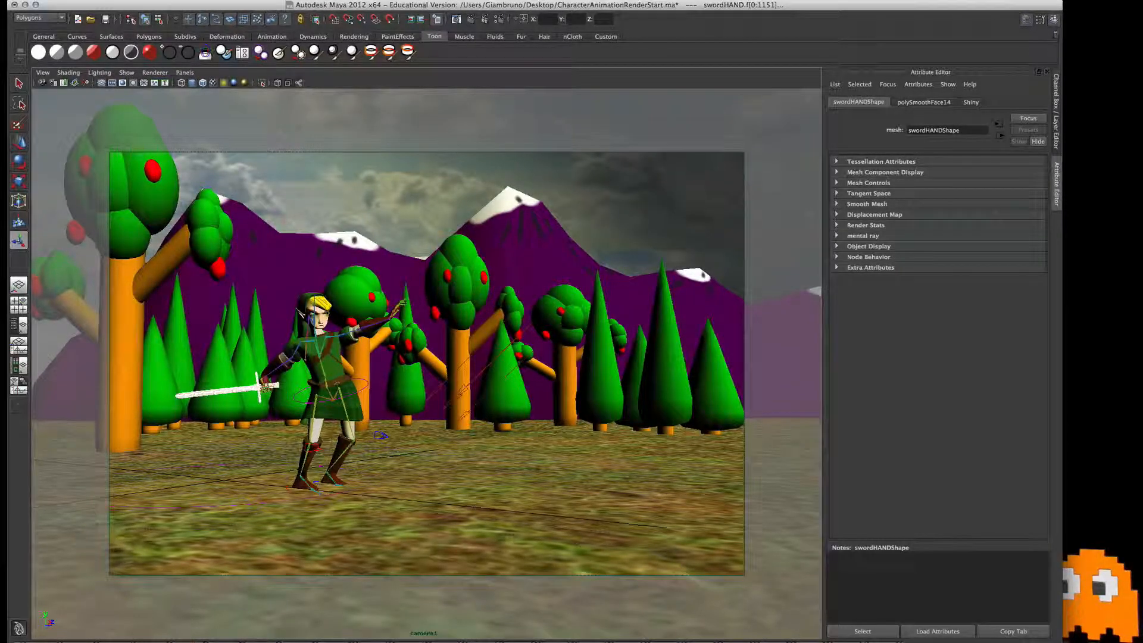
Step: Go to a frame where the sword stands in the ground and smooth swordGROUND with hard edges preserved
{"action": "left_click", "coordinate": [156, 642]}
{"action": "left_click", "coordinate": [347, 426]}
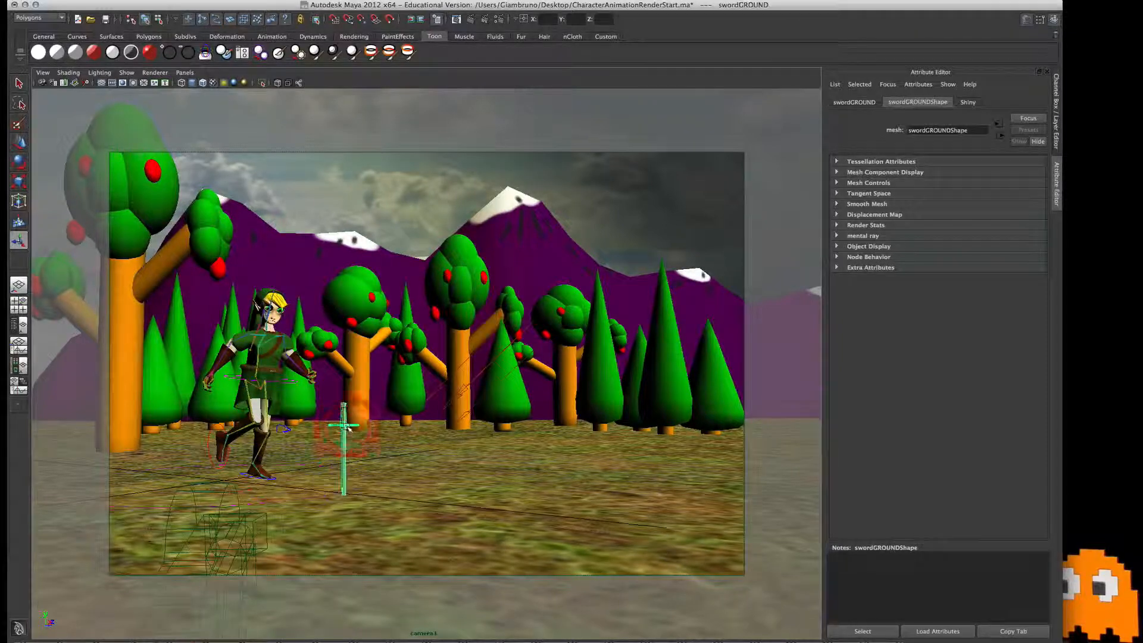
{"action": "left_click", "coordinate": [300, 0]}
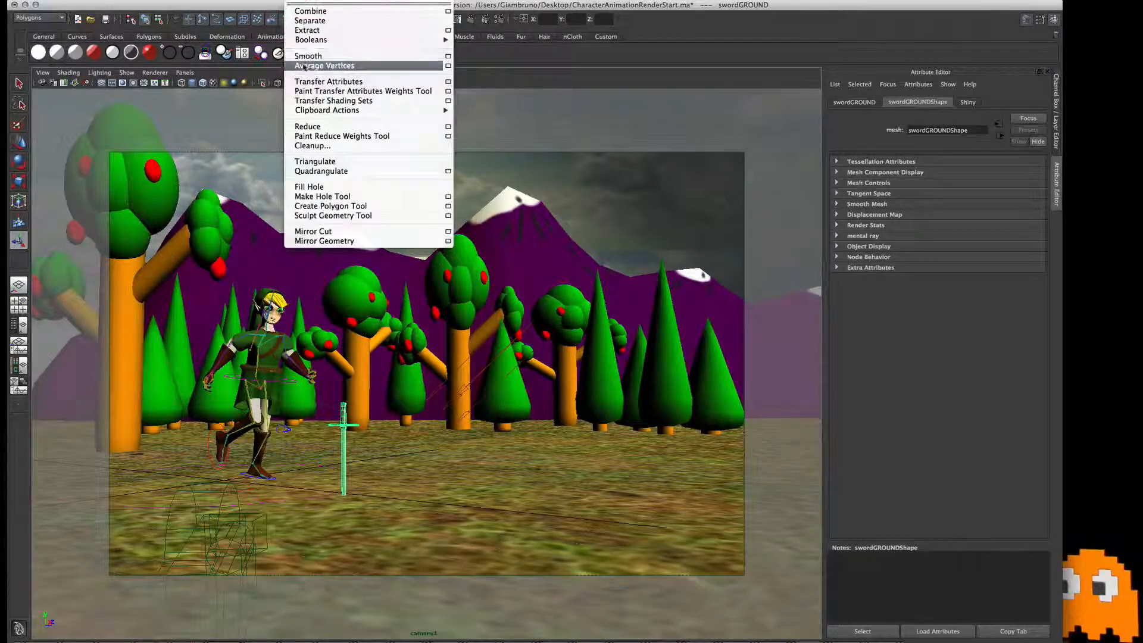
{"action": "left_click", "coordinate": [449, 57]}
{"action": "scroll", "coordinate": [605, 258], "scroll_direction": "down", "scroll_amount": 4}
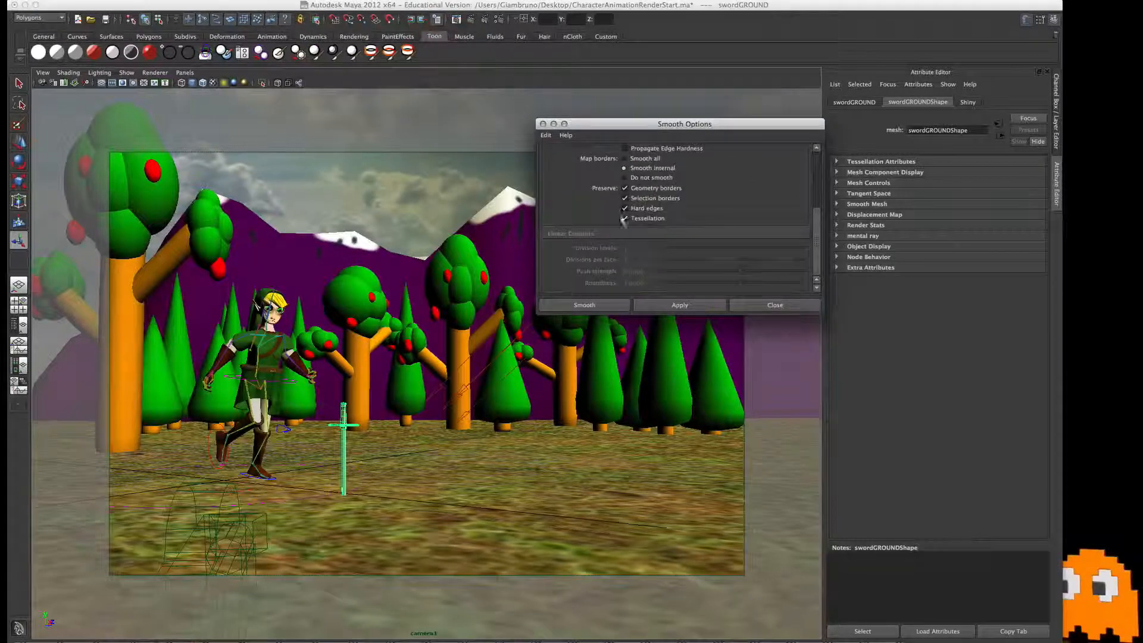
{"action": "left_click", "coordinate": [585, 305]}
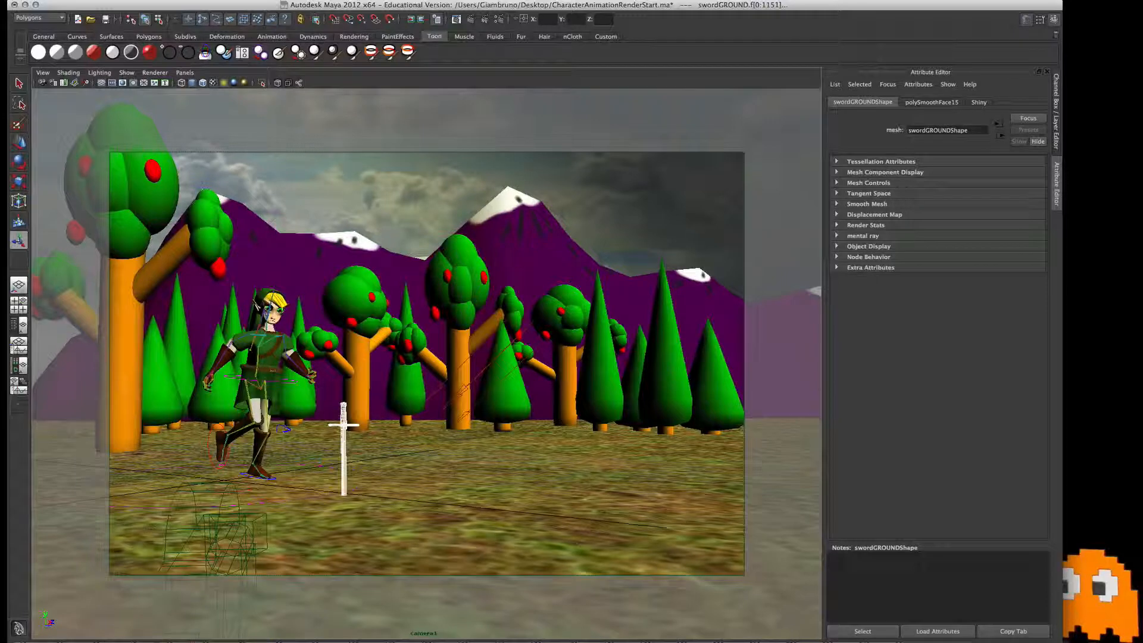
Step: Test-render a frame with the sword raised overhead to inspect the smoothed character and sword, and close the render
{"action": "left_click", "coordinate": [277, 641]}
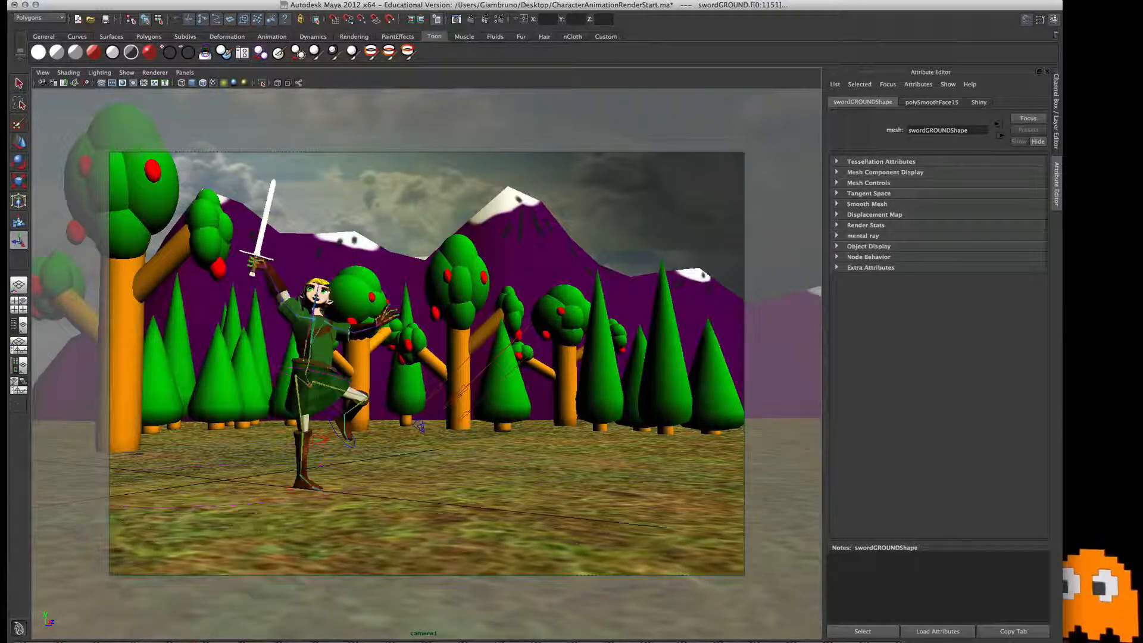
{"action": "left_click", "coordinate": [322, 347]}
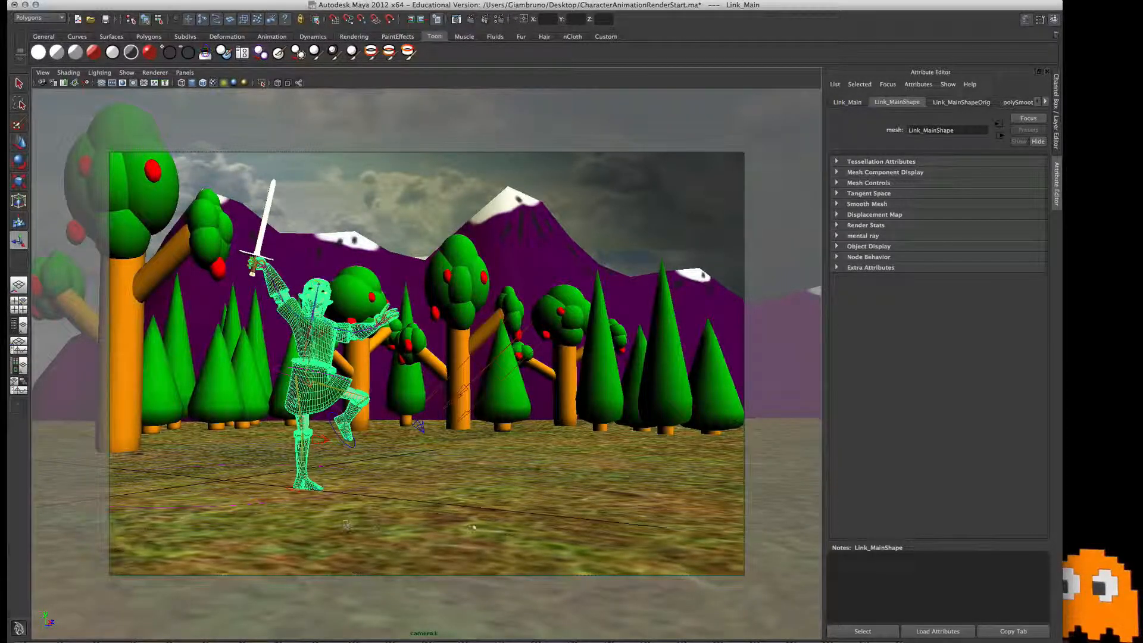
{"action": "left_click", "coordinate": [485, 20]}
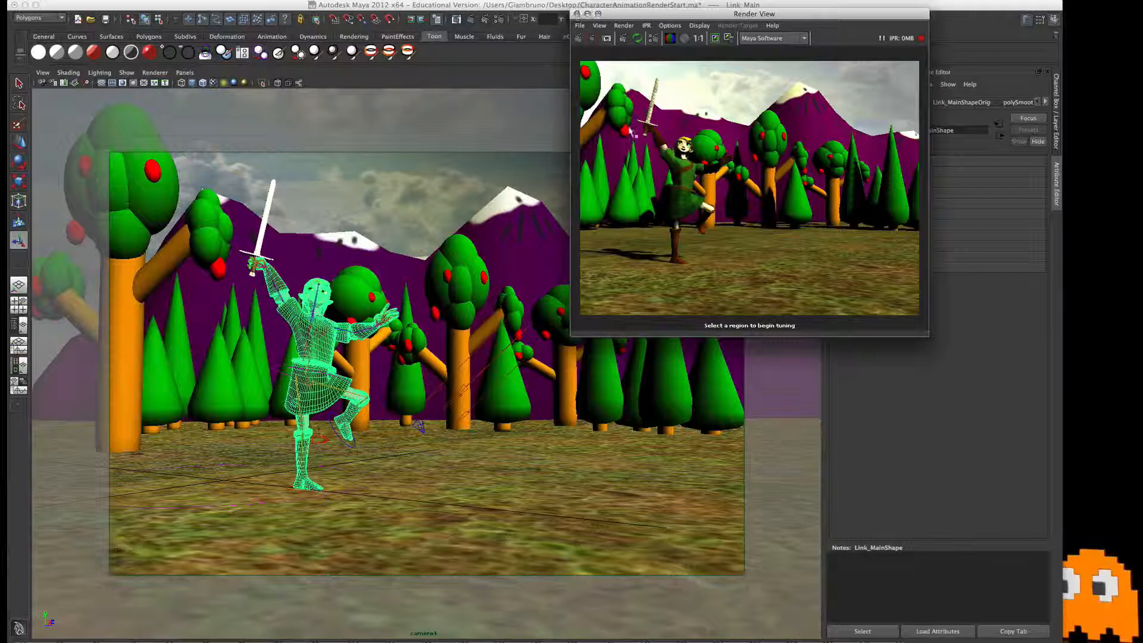
{"action": "left_click", "coordinate": [577, 14]}
Step: Undo the smoothing of both the ground sword and the hand-held sword
{"action": "left_click", "coordinate": [258, 232]}
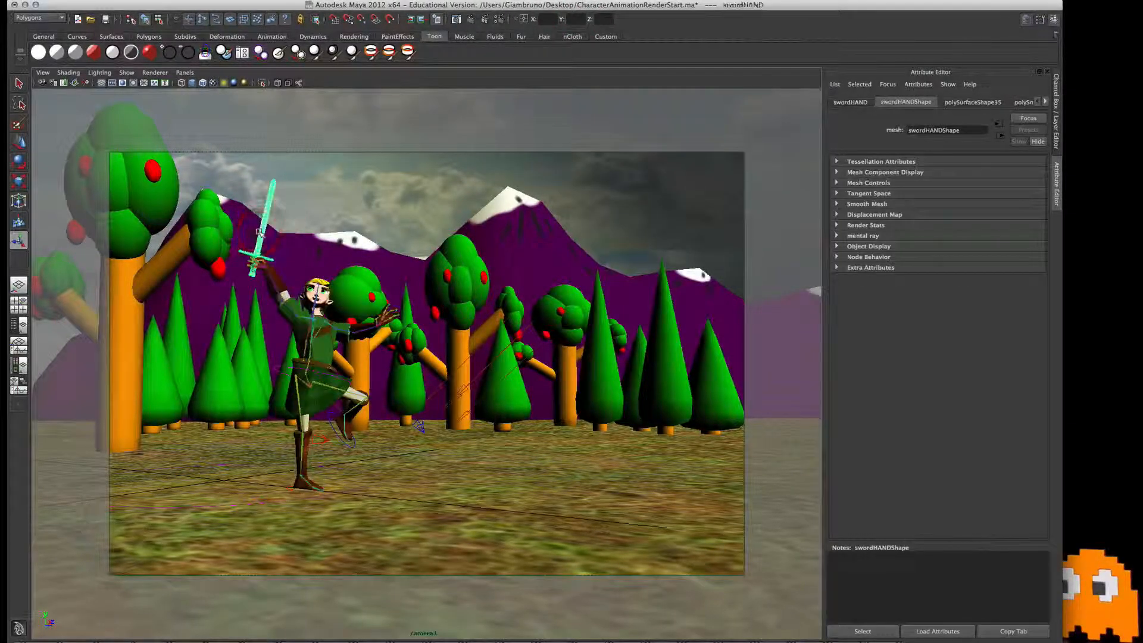
{"action": "key", "text": "super+z"}
{"action": "key", "text": "super+z"}
{"action": "key", "text": "super+z"}
{"action": "key", "text": "super+z"}
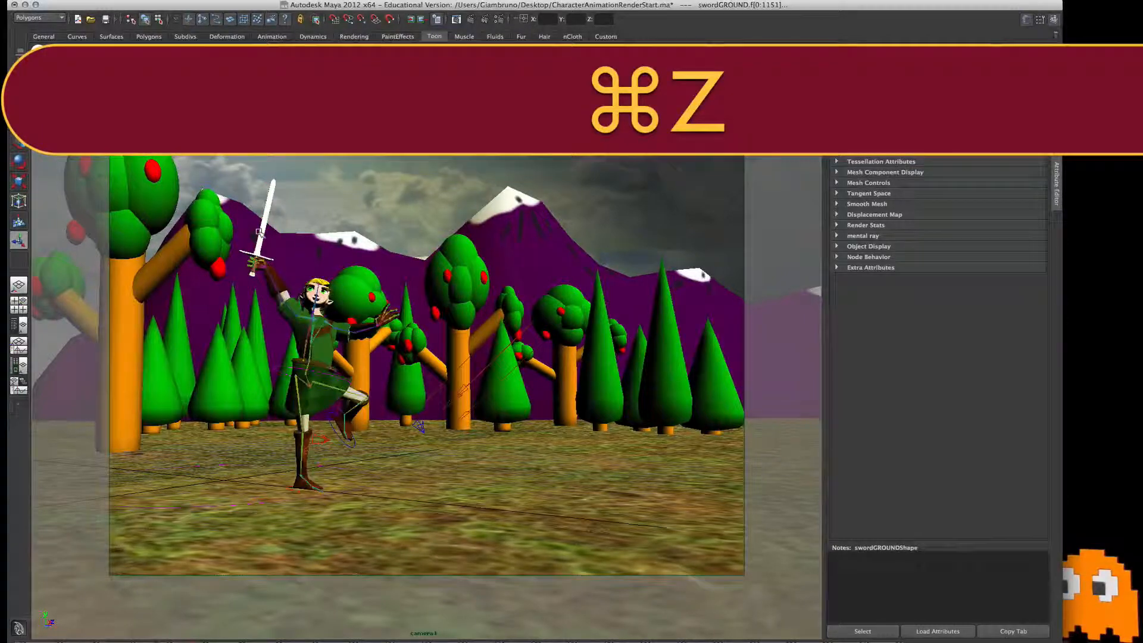
{"action": "key", "text": "super+z"}
{"action": "key", "text": "super+z"}
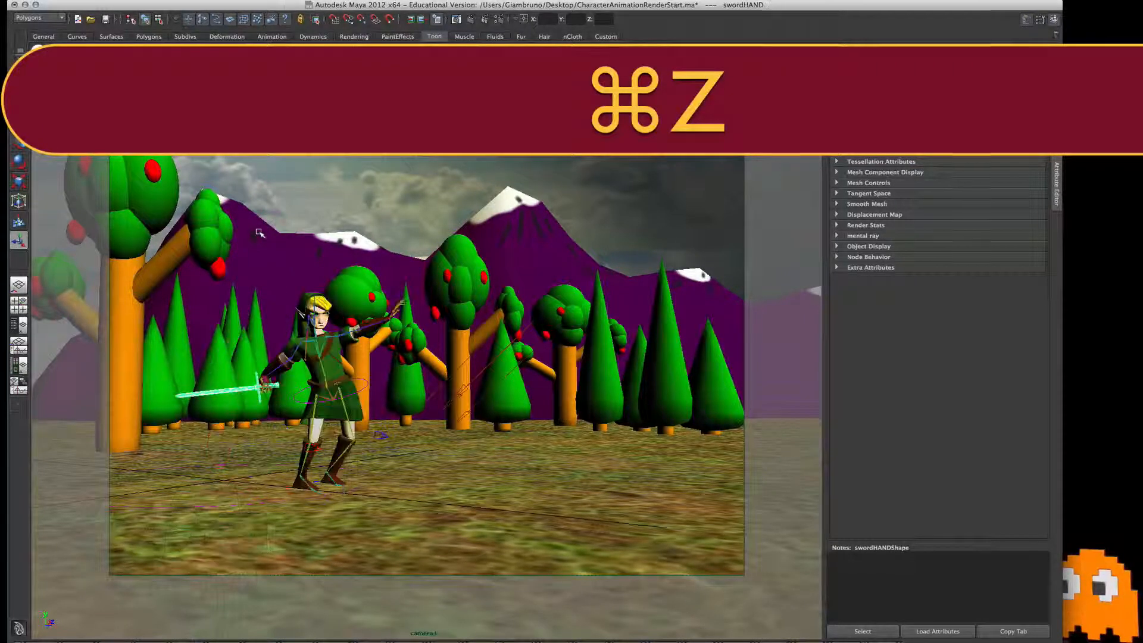
{"action": "key", "text": "super+z"}
{"action": "key", "text": "super+z"}
{"action": "key", "text": "super+z"}
{"action": "key", "text": "super+z"}
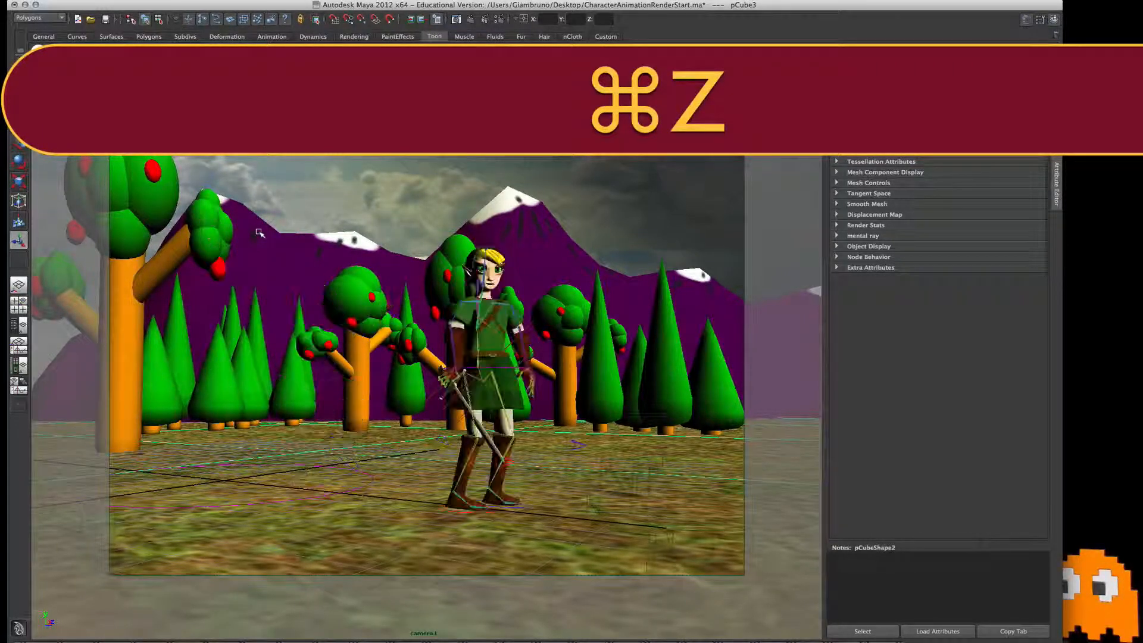
{"action": "key", "text": "super+z"}
{"action": "key", "text": "super+z"}
{"action": "key", "text": "super+z"}
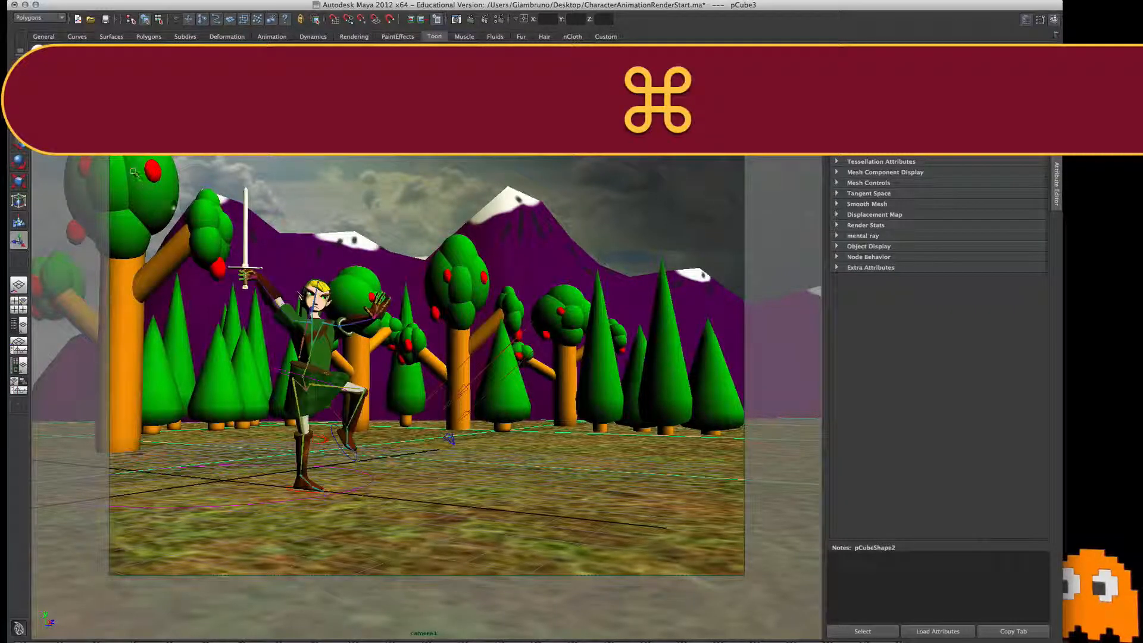
Step: Smooth the raised sword in the character's hand again, adjusting the division levels and keeping hard edges preserved
{"action": "left_click", "coordinate": [247, 243]}
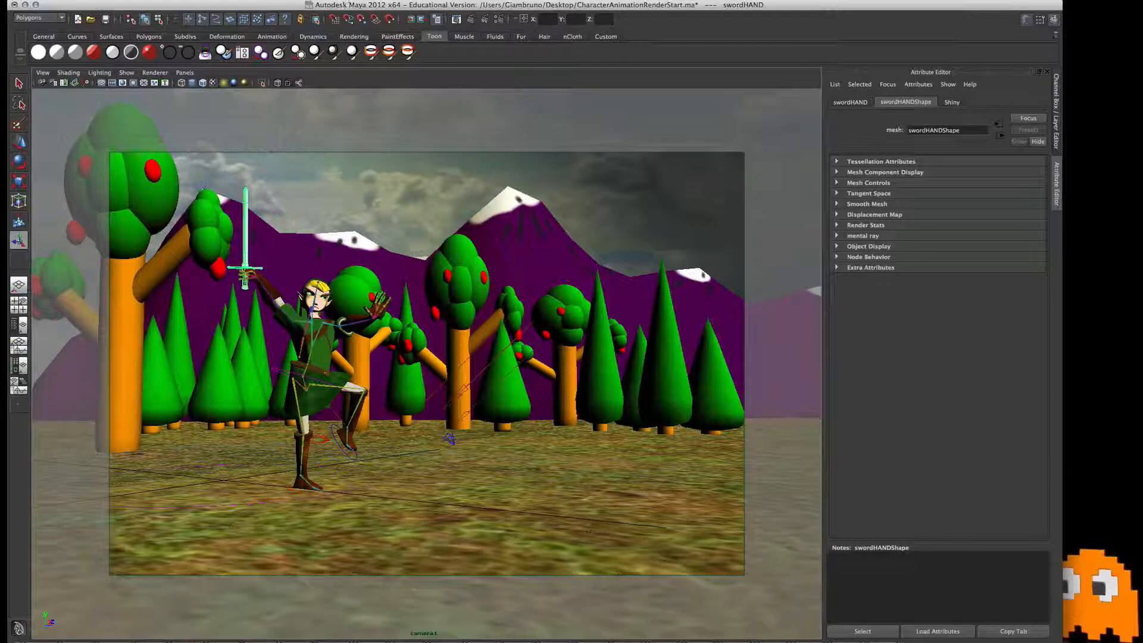
{"action": "left_click", "coordinate": [348, 2]}
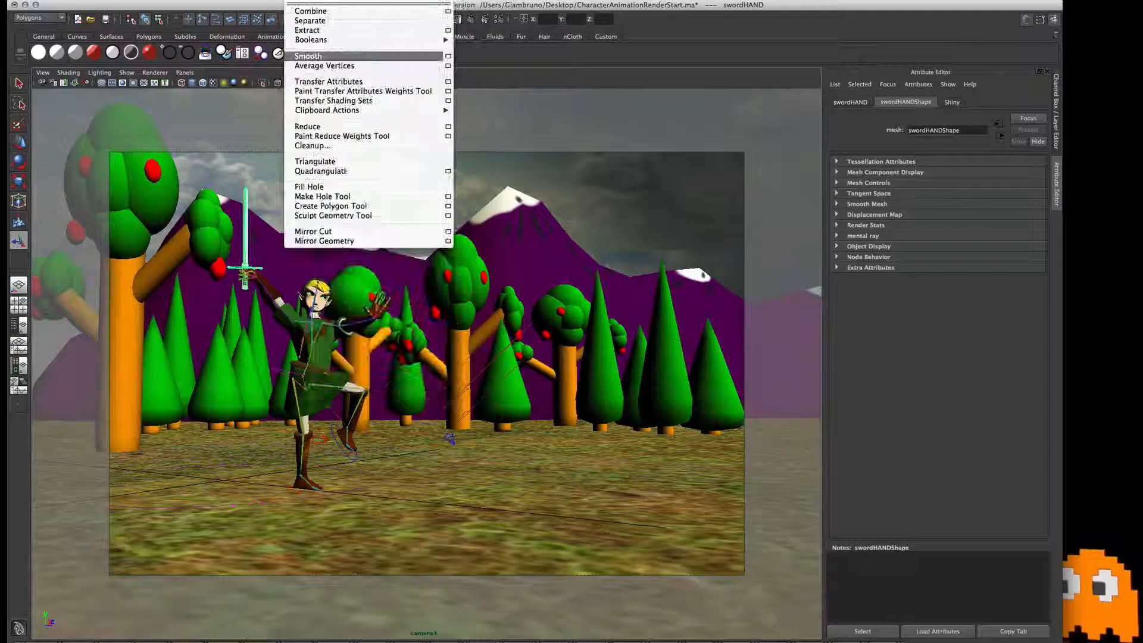
{"action": "left_click", "coordinate": [452, 60]}
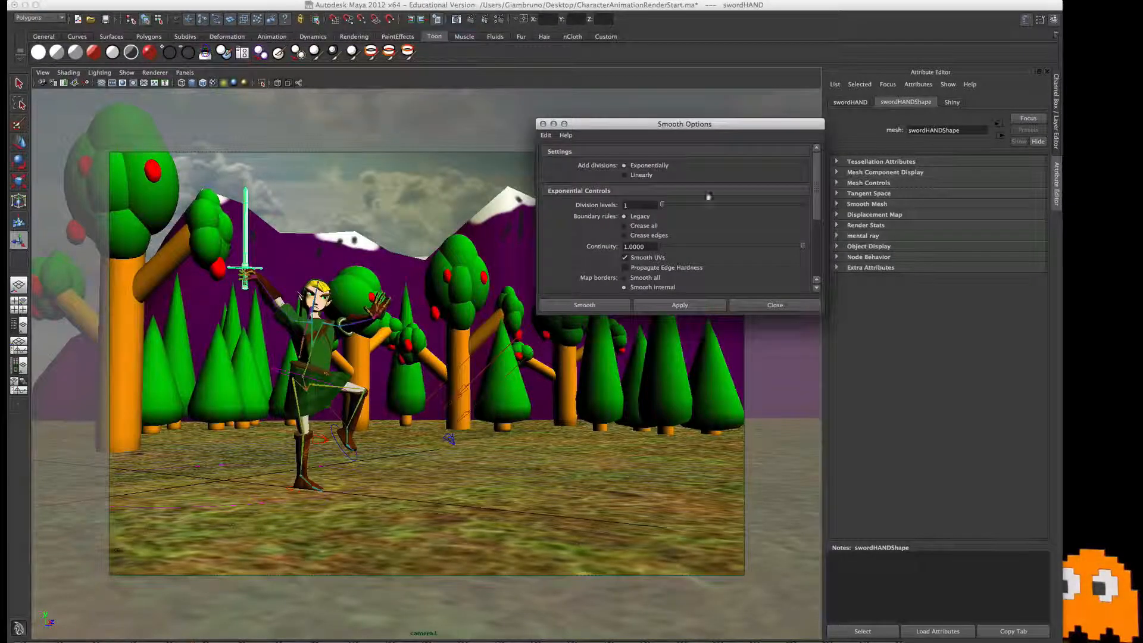
{"action": "left_click_drag", "start_coordinate": [663, 205], "coordinate": [692, 205]}
{"action": "scroll", "coordinate": [720, 246], "scroll_direction": "down", "scroll_amount": 4}
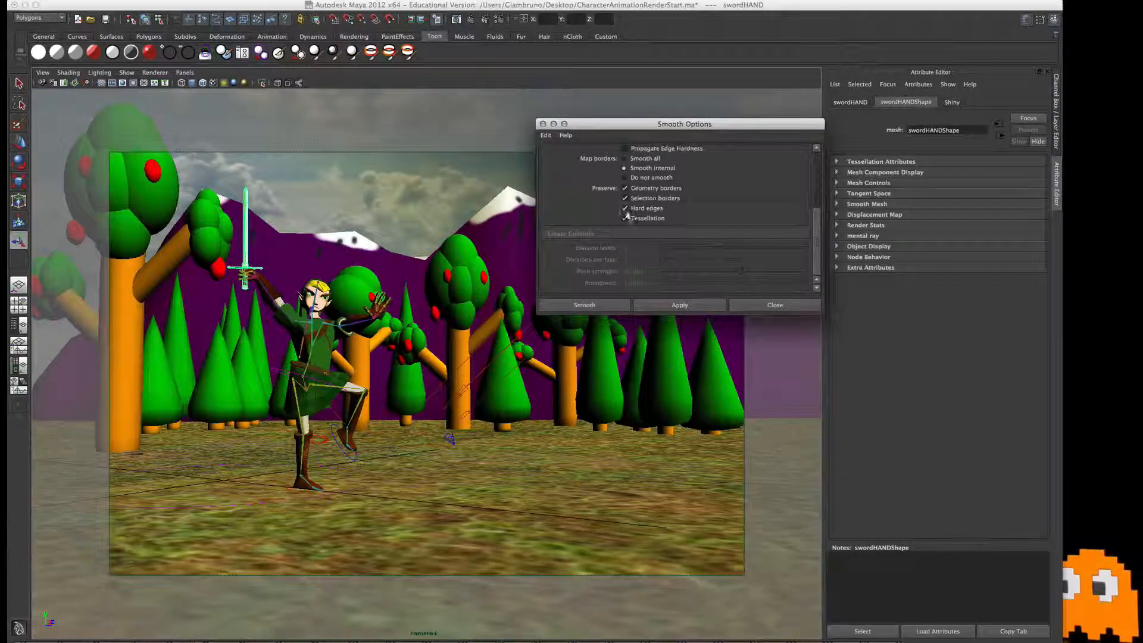
{"action": "left_click", "coordinate": [583, 305]}
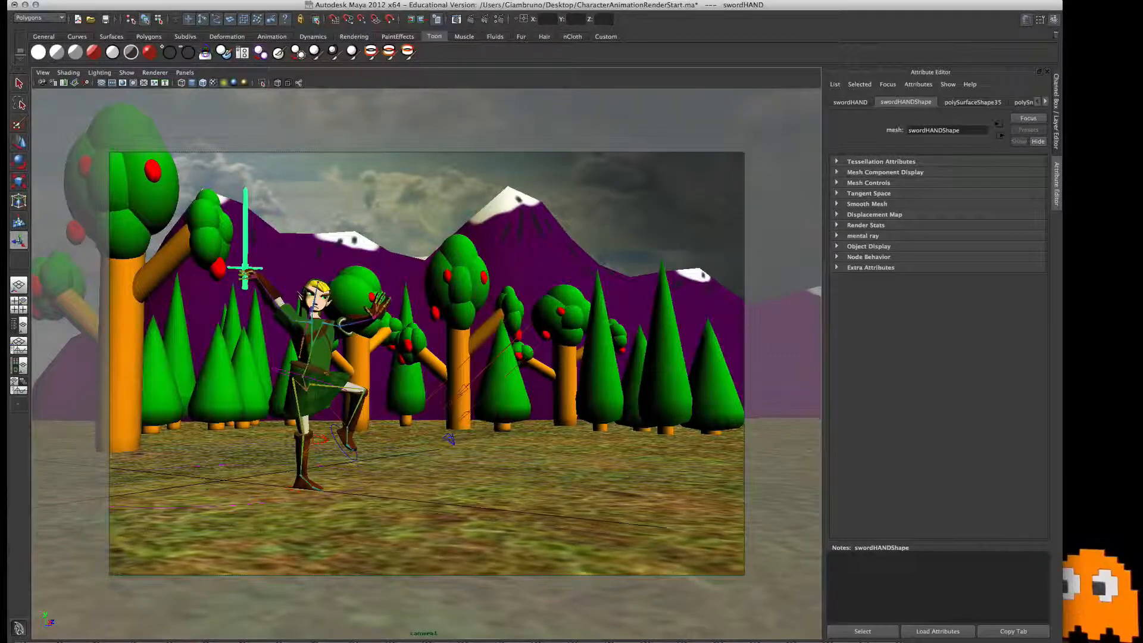
Step: Go to a frame where the sword stands in the ground and smooth swordGROUND with the same smoothing options
{"action": "left_click", "coordinate": [127, 642]}
{"action": "left_click", "coordinate": [346, 428]}
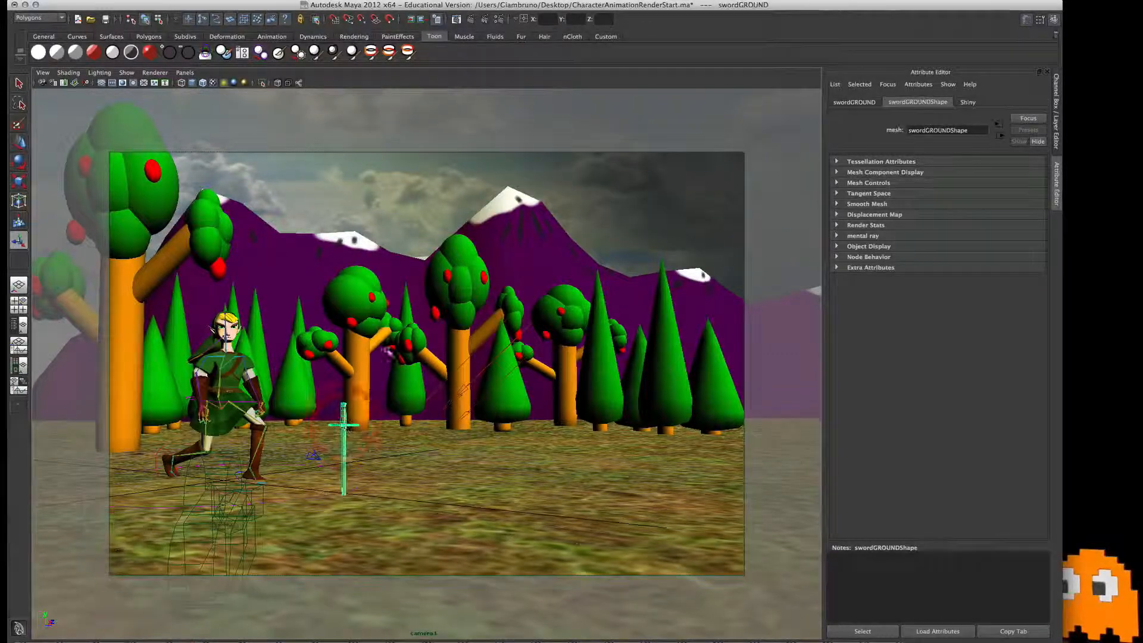
{"action": "left_click", "coordinate": [297, 0]}
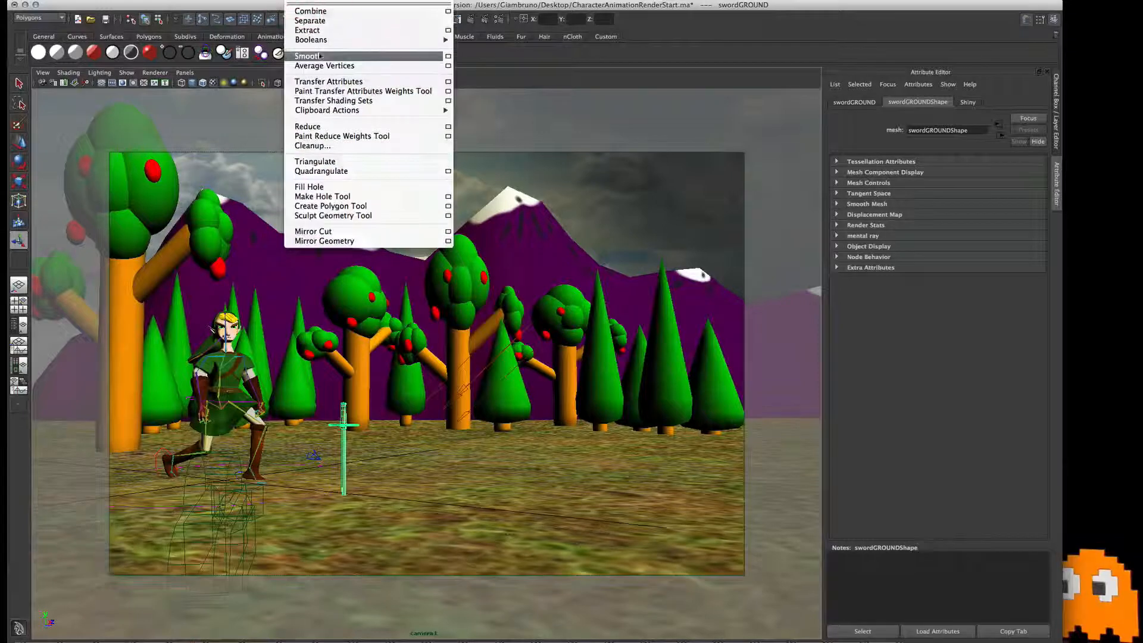
{"action": "left_click", "coordinate": [357, 57]}
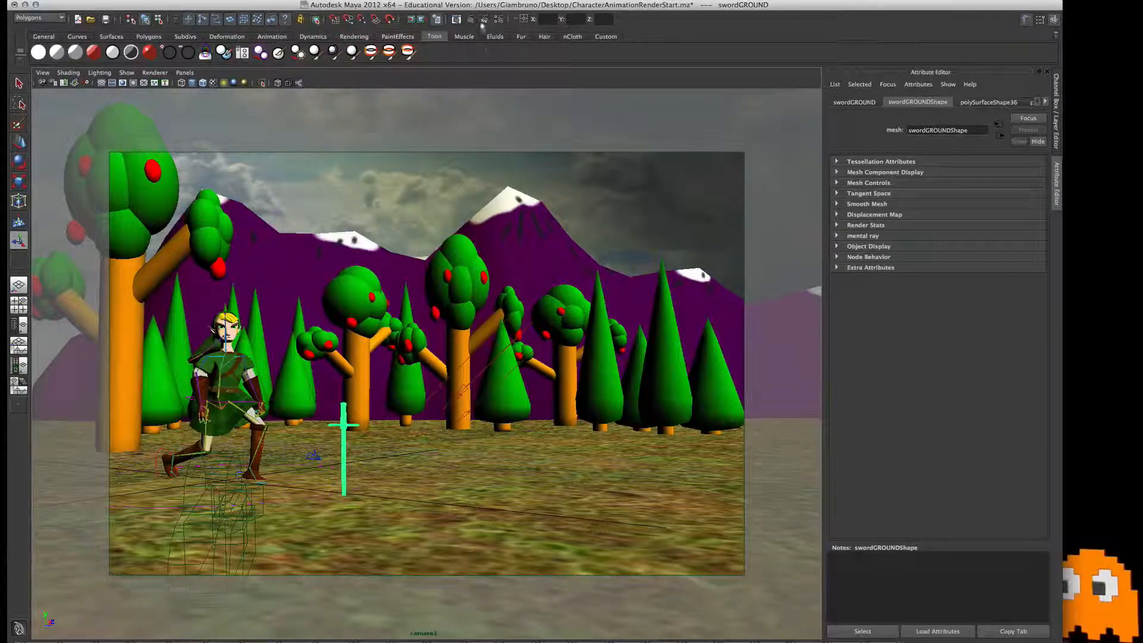
Step: Test-render the frame with the sword standing in the ground, inspect the image and close it
{"action": "left_click", "coordinate": [484, 21]}
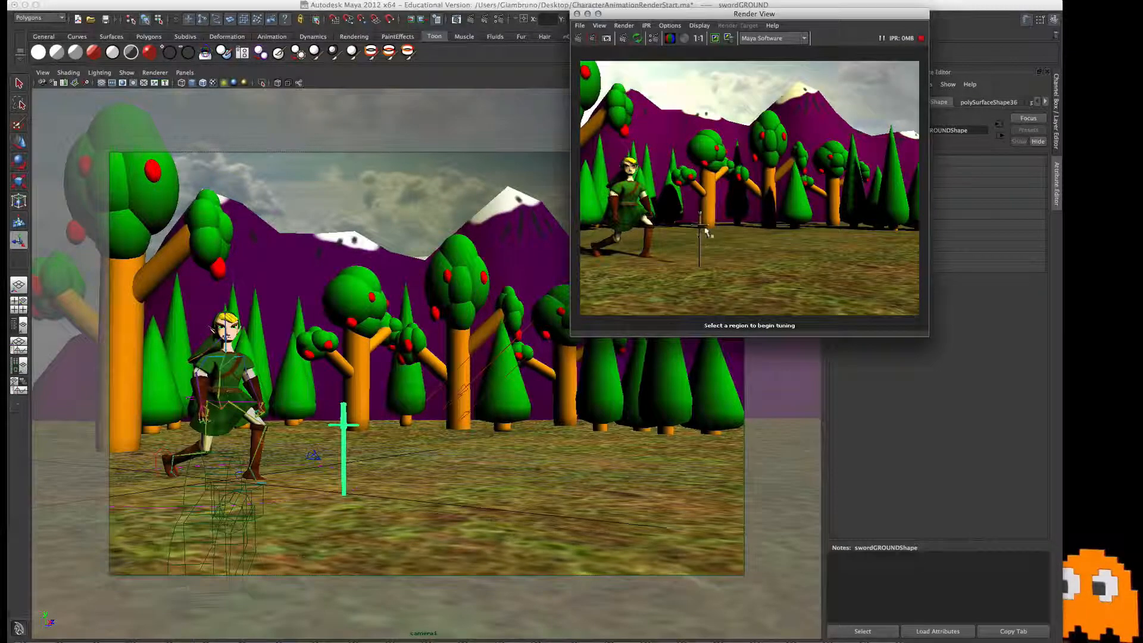
{"action": "left_click_drag", "start_coordinate": [655, 14], "coordinate": [507, 7]}
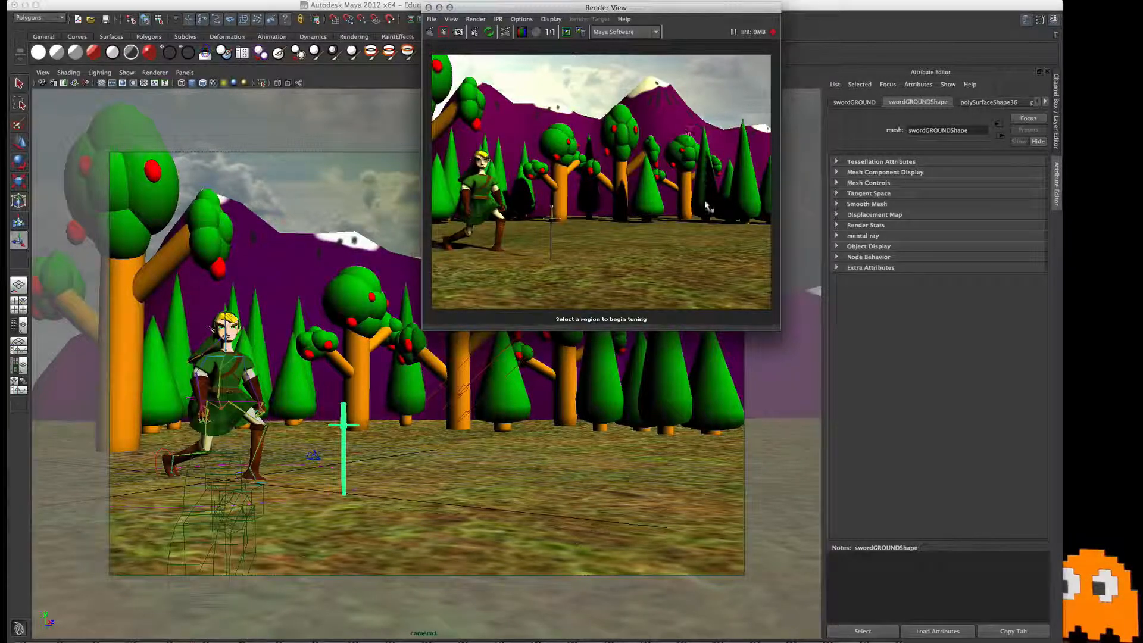
{"action": "left_click", "coordinate": [428, 7]}
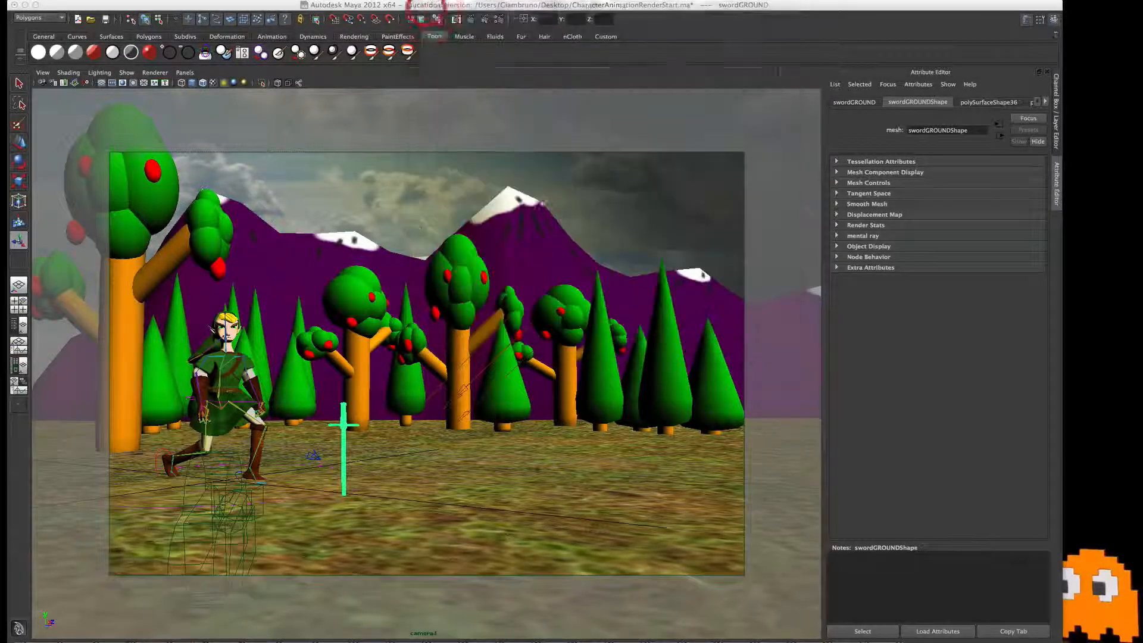
Step: Rotate the sky sphere, pSphere1, to bring a different part of the clouds behind the mountains, and check it with a test render
{"action": "left_click", "coordinate": [636, 230]}
{"action": "key", "text": "e"}
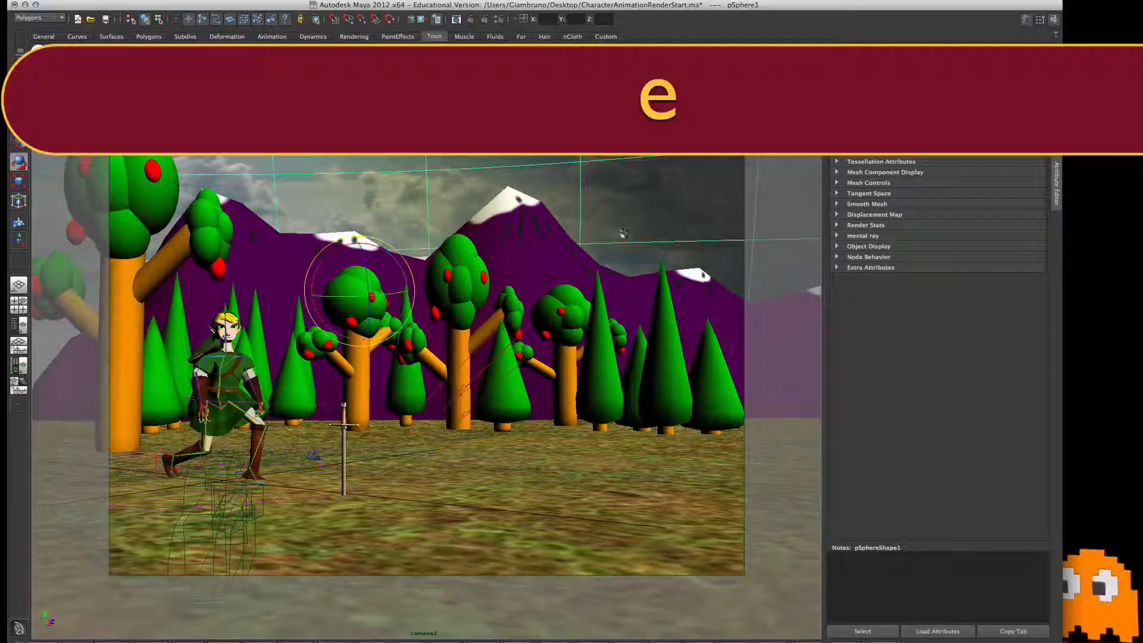
{"action": "left_click_drag", "start_coordinate": [368, 285], "coordinate": [345, 249]}
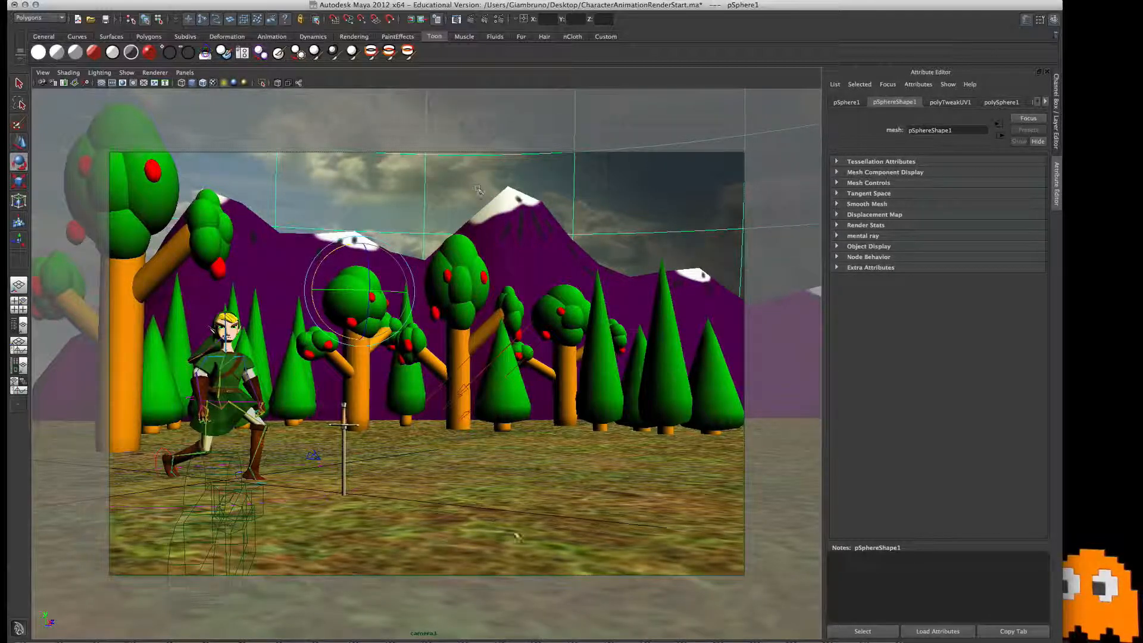
{"action": "left_click", "coordinate": [597, 212]}
{"action": "left_click", "coordinate": [485, 20]}
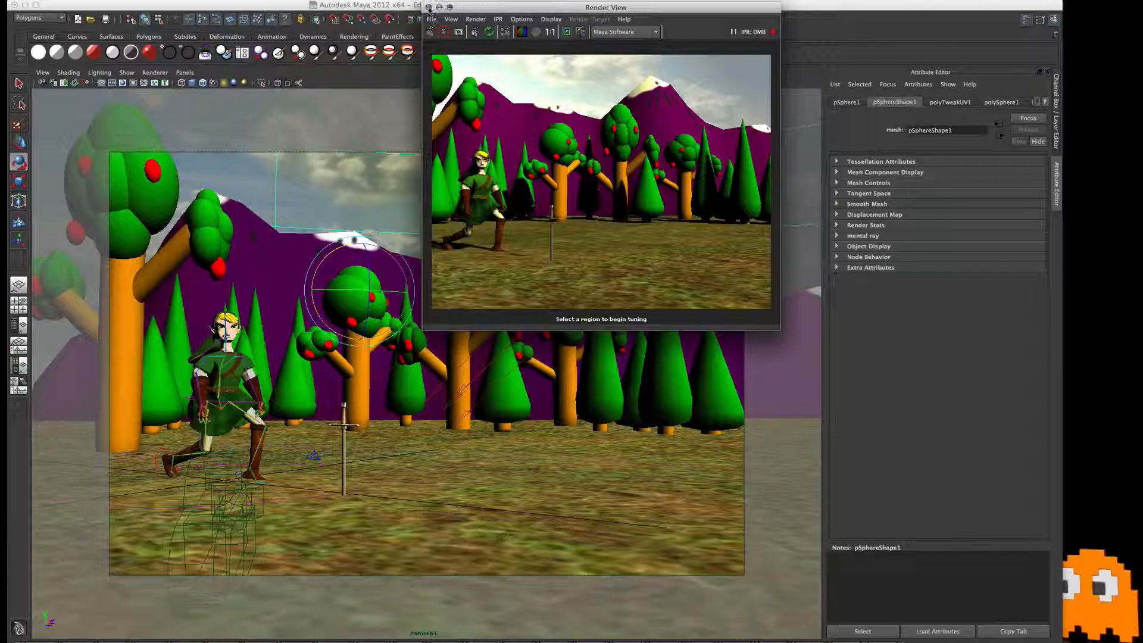
{"action": "left_click", "coordinate": [428, 8]}
Step: Rotate the directional light, directionalLight1, slightly and check the scene's lighting with a test render
{"action": "left_click", "coordinate": [482, 371]}
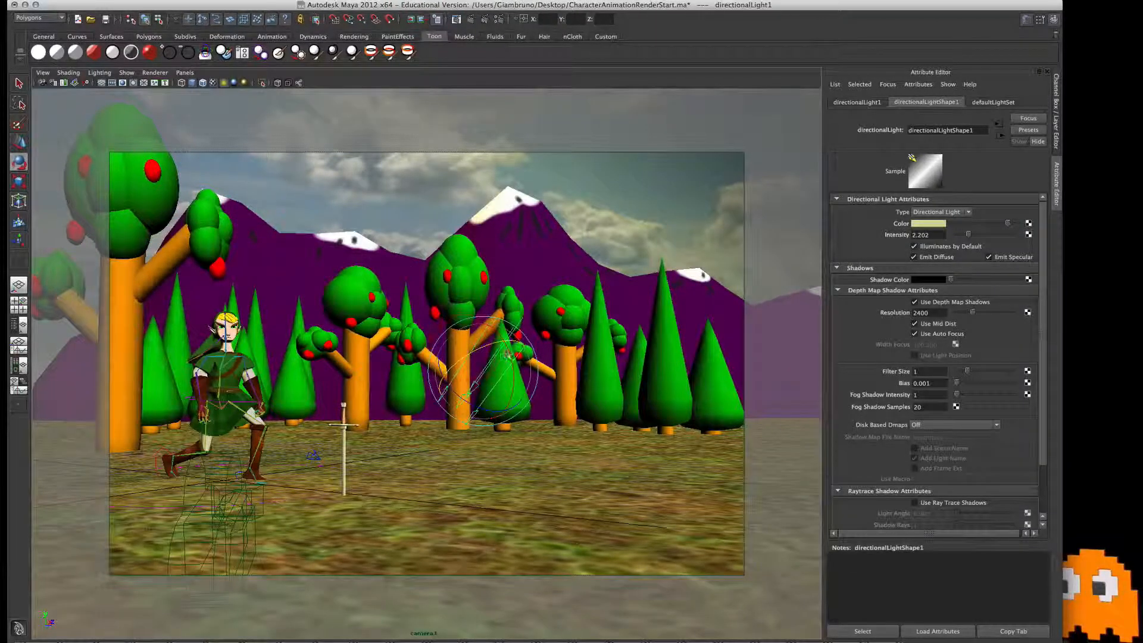
{"action": "left_click_drag", "start_coordinate": [507, 353], "coordinate": [505, 358]}
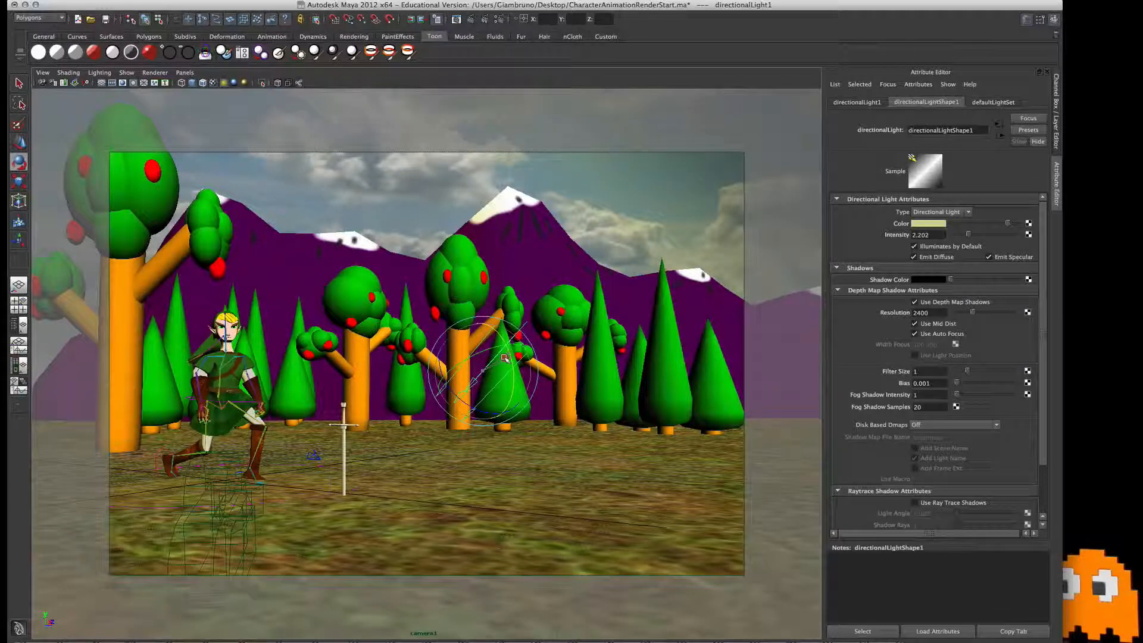
{"action": "left_click", "coordinate": [484, 19]}
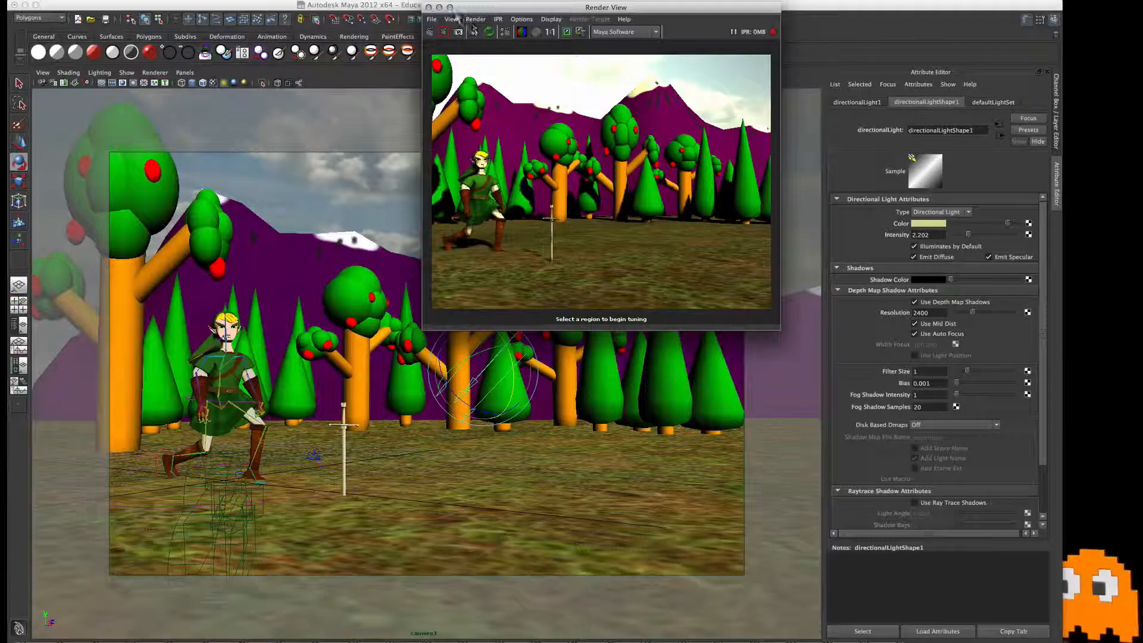
{"action": "left_click", "coordinate": [428, 8]}
Step: Lower the directional light's intensity to 1.651 and check the result with a test render
{"action": "left_click_drag", "start_coordinate": [969, 239], "coordinate": [964, 238]}
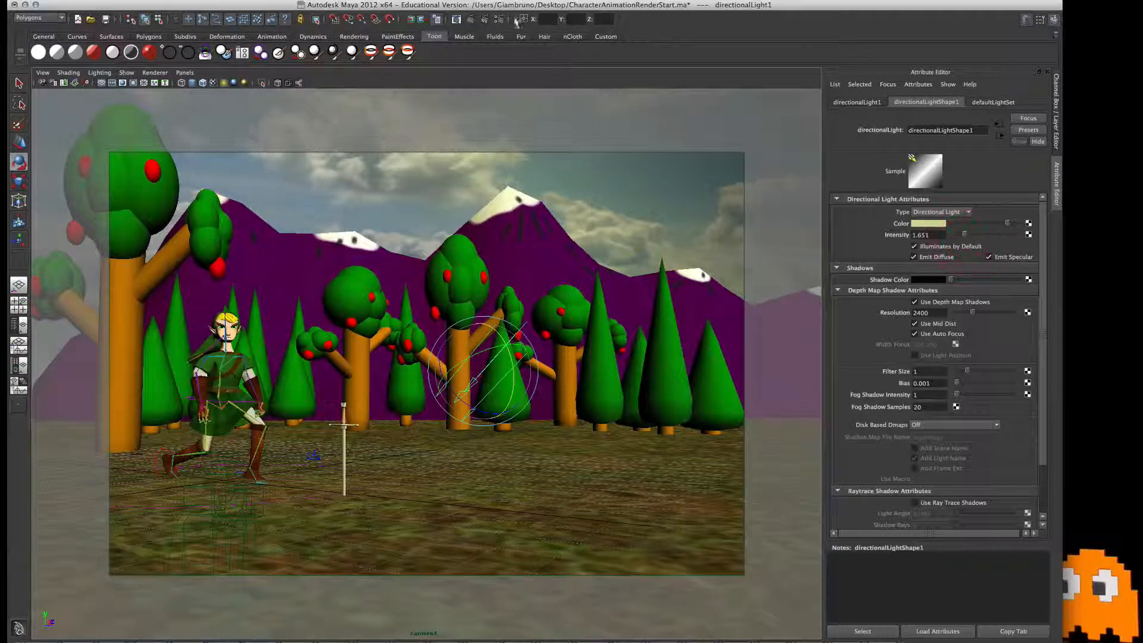
{"action": "left_click", "coordinate": [483, 19]}
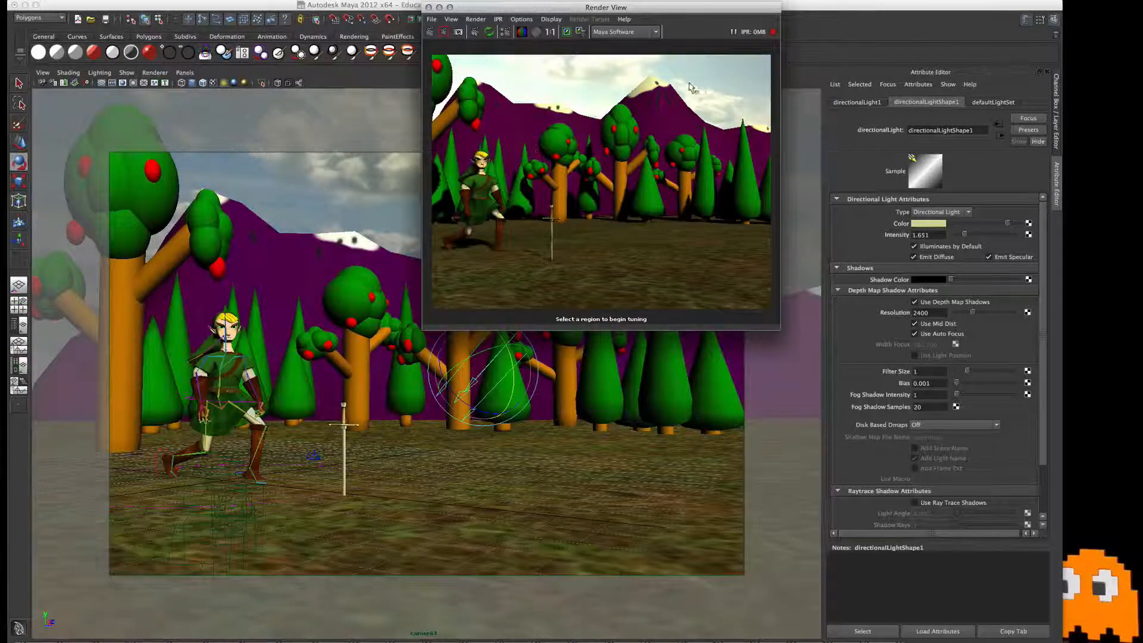
{"action": "left_click", "coordinate": [428, 7]}
Step: Darken the ambient color and incandescence of the sky sphere's material, lambert26, and check the sky with a test render
{"action": "left_click", "coordinate": [402, 174]}
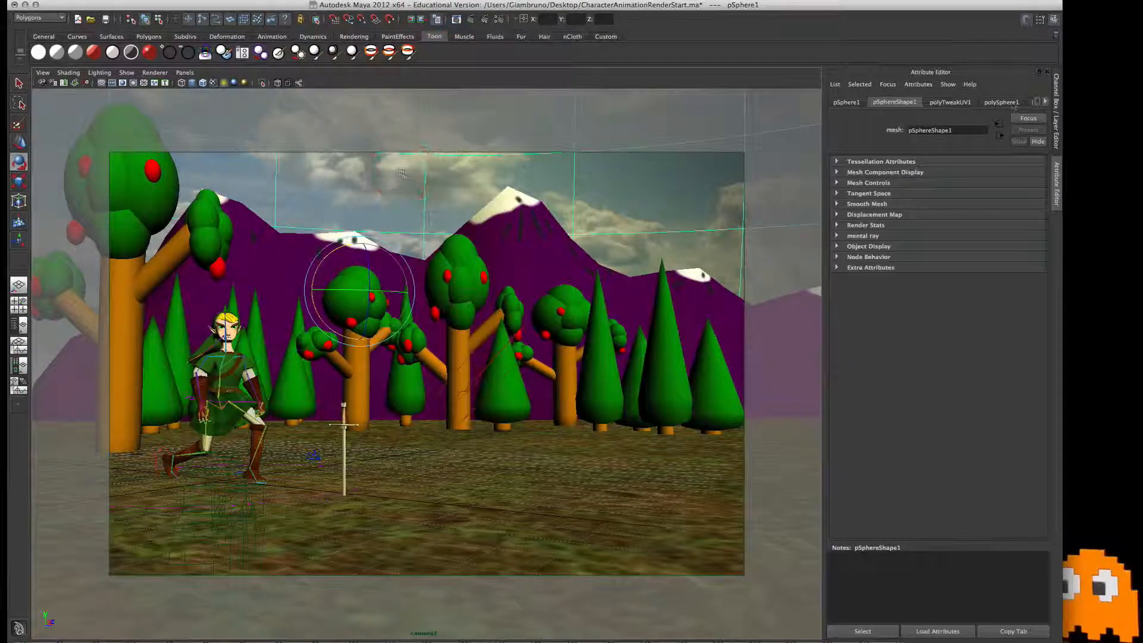
{"action": "left_click", "coordinate": [1044, 102]}
{"action": "left_click", "coordinate": [1012, 102]}
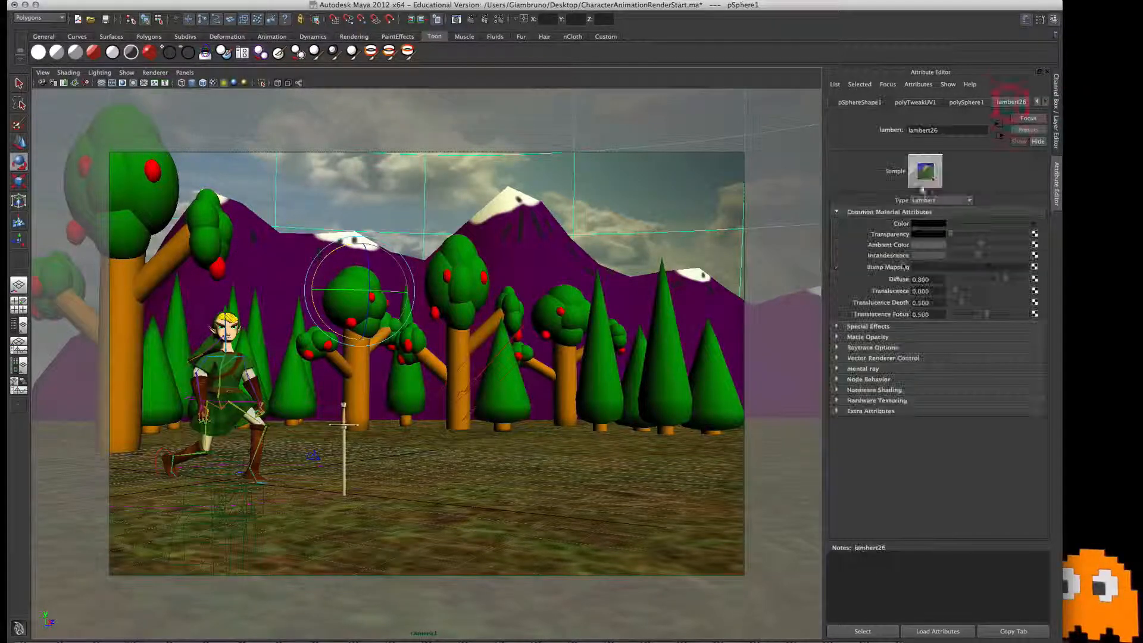
{"action": "left_click_drag", "start_coordinate": [978, 256], "coordinate": [971, 255]}
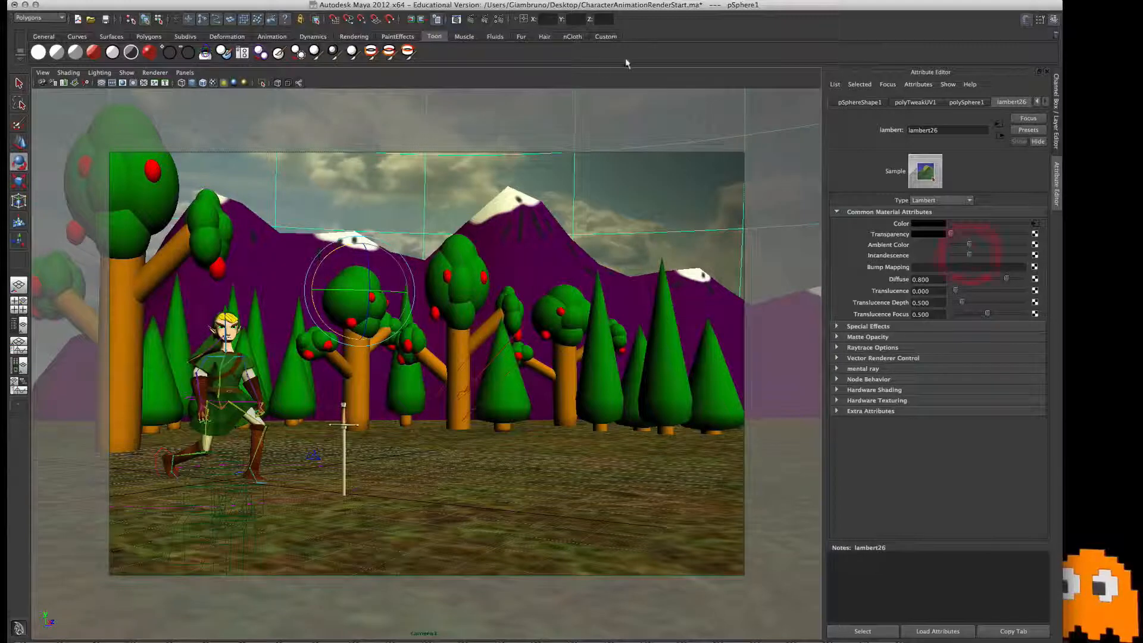
{"action": "left_click", "coordinate": [485, 18]}
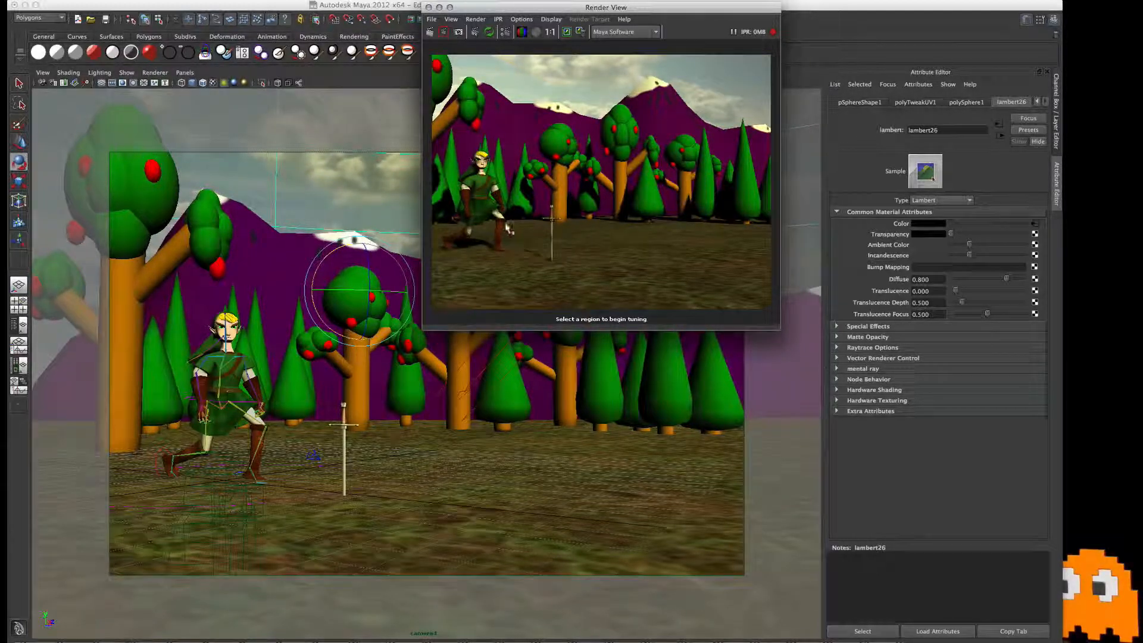
{"action": "left_click", "coordinate": [429, 7]}
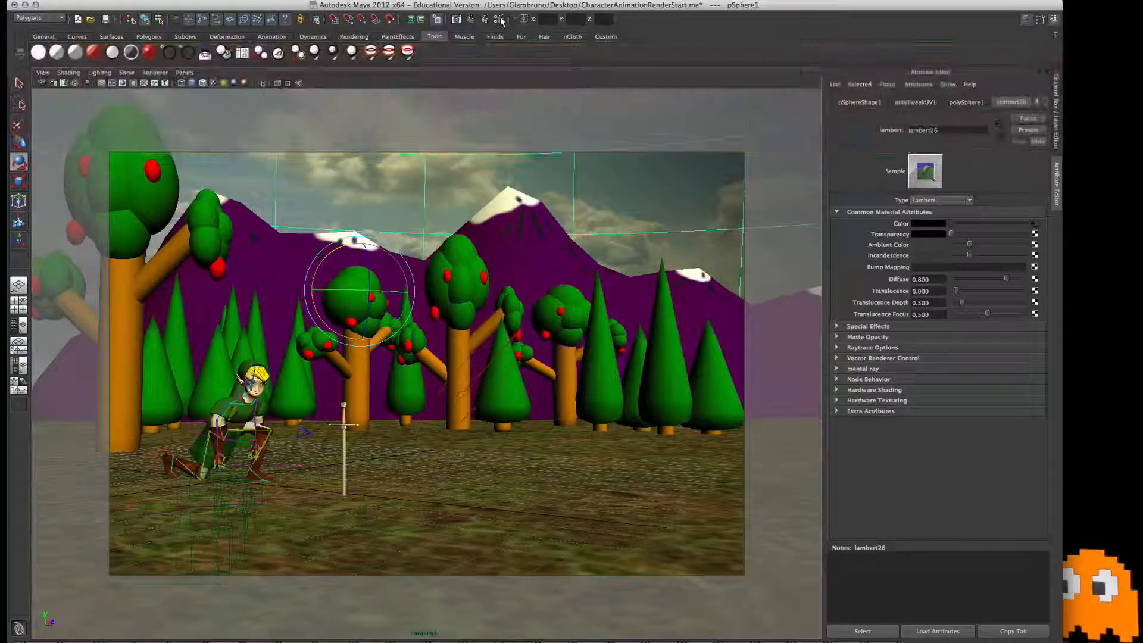
Step: Open the render settings, enable color management and collapse its section
{"action": "left_click", "coordinate": [501, 19]}
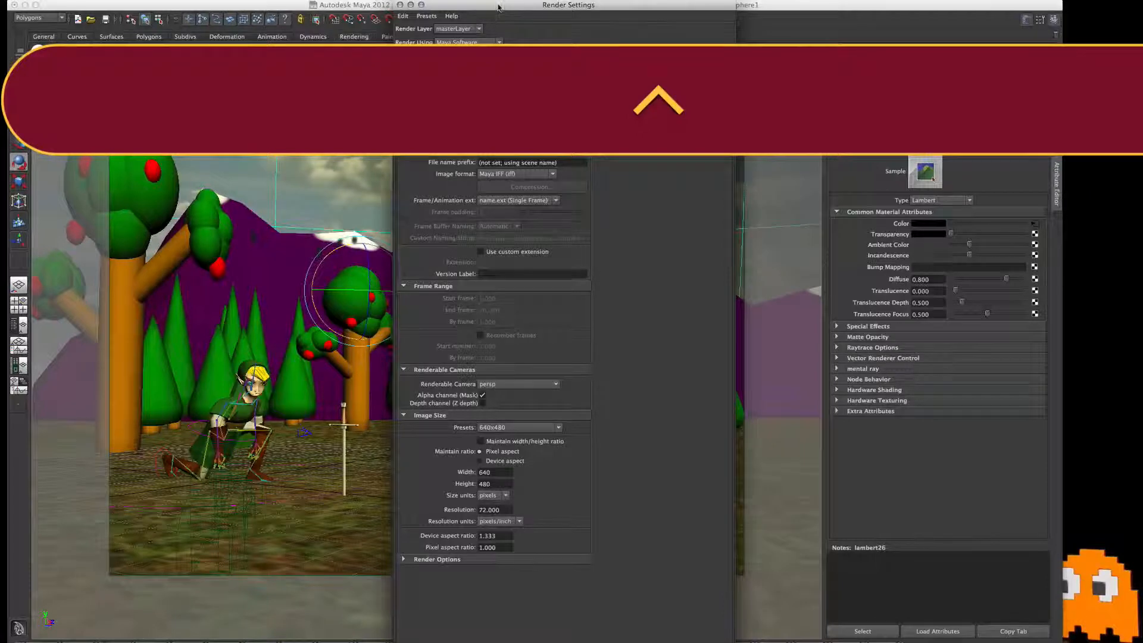
{"action": "mouse_move", "coordinate": [481, 5]}
{"action": "left_mouse_down"}
{"action": "mouse_move", "coordinate": [425, 5]}
{"action": "mouse_move", "coordinate": [459, 5]}
{"action": "left_mouse_up"}
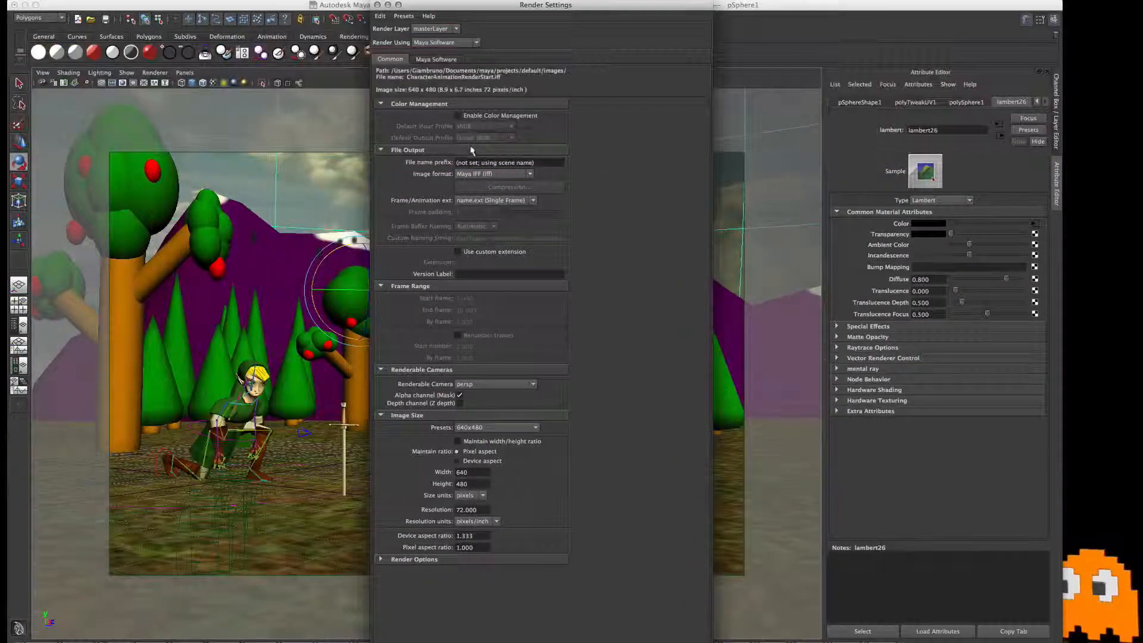
{"action": "left_click", "coordinate": [457, 116]}
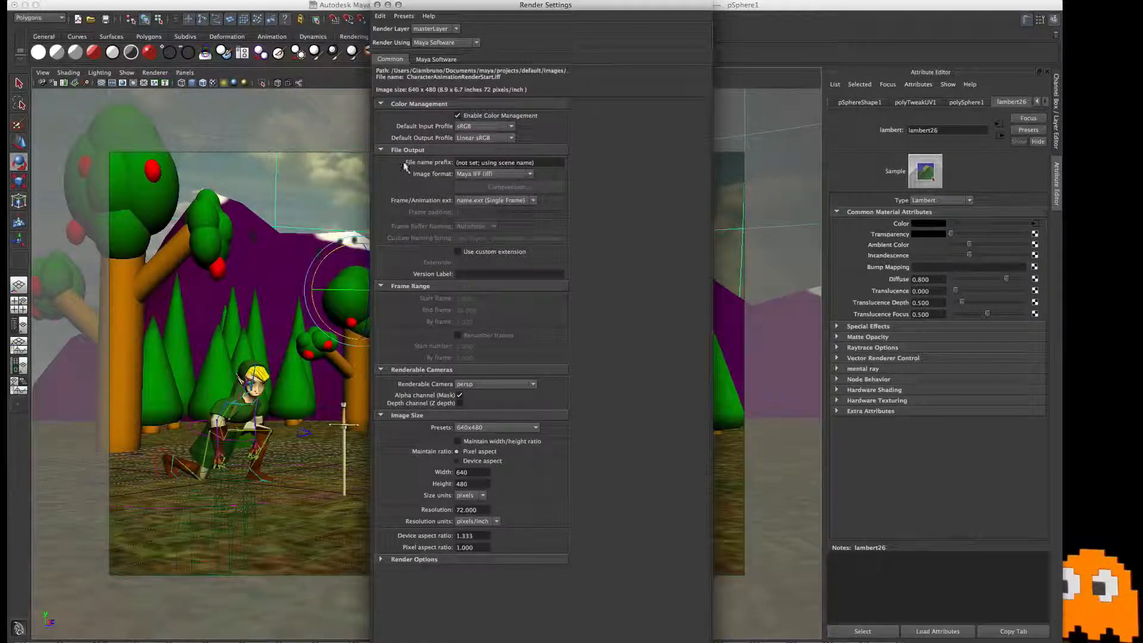
{"action": "left_click", "coordinate": [381, 104]}
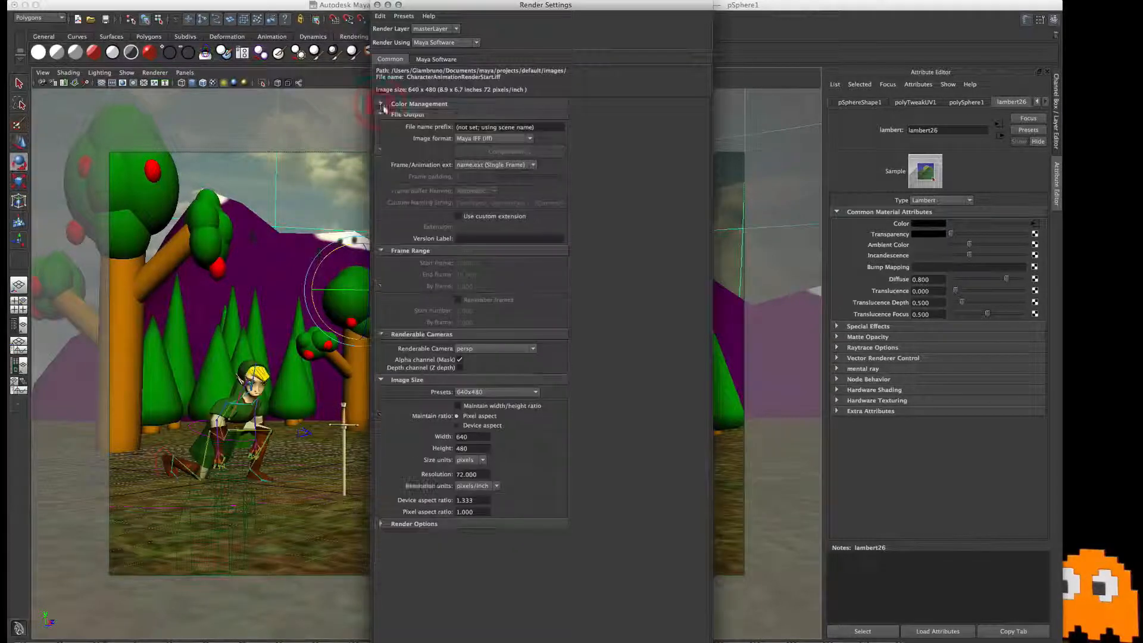
Step: Set the render output's file name prefix to LinkSword_TakeONE
{"action": "left_click", "coordinate": [544, 127]}
{"action": "left_click_drag", "start_coordinate": [544, 128], "coordinate": [439, 130]}
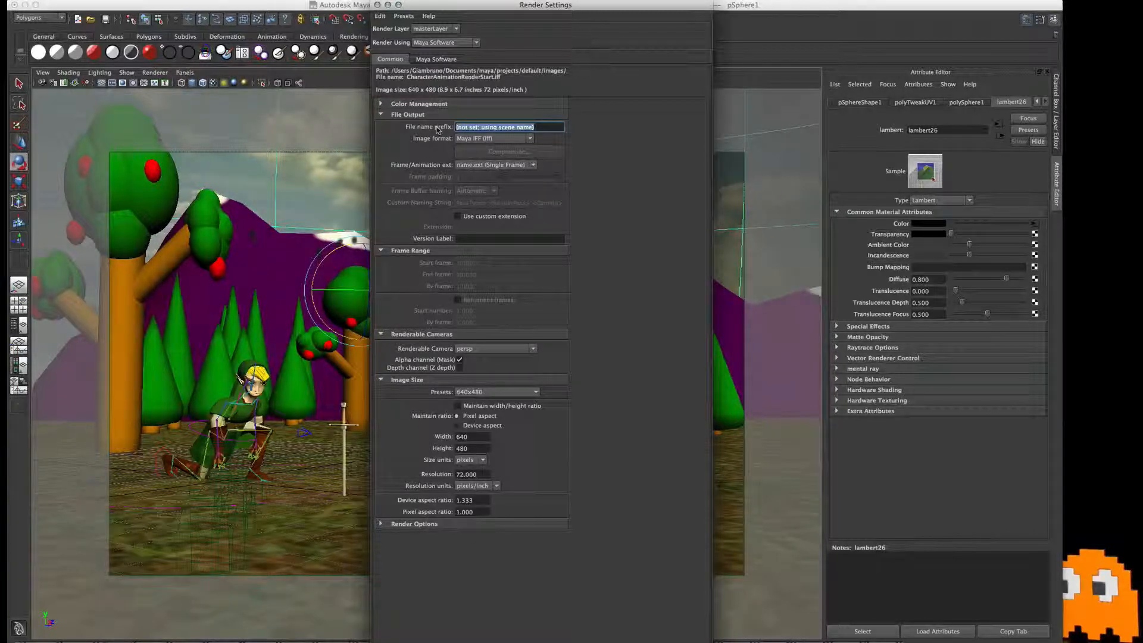
{"action": "type", "text": "LinkK"}
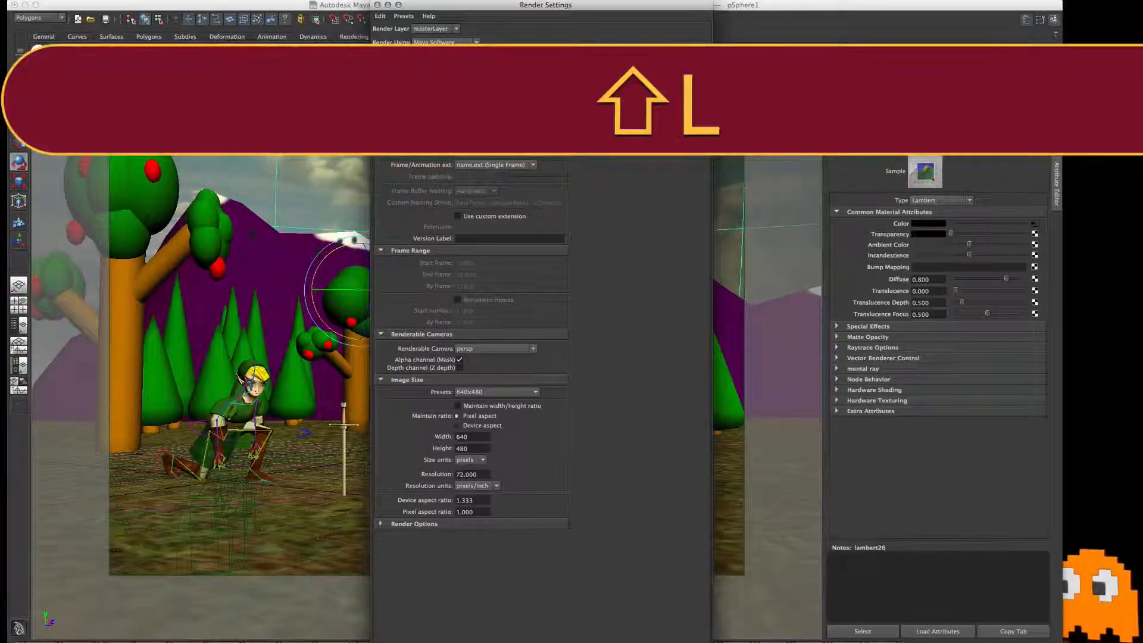
{"action": "type", "text": "SWord_"}
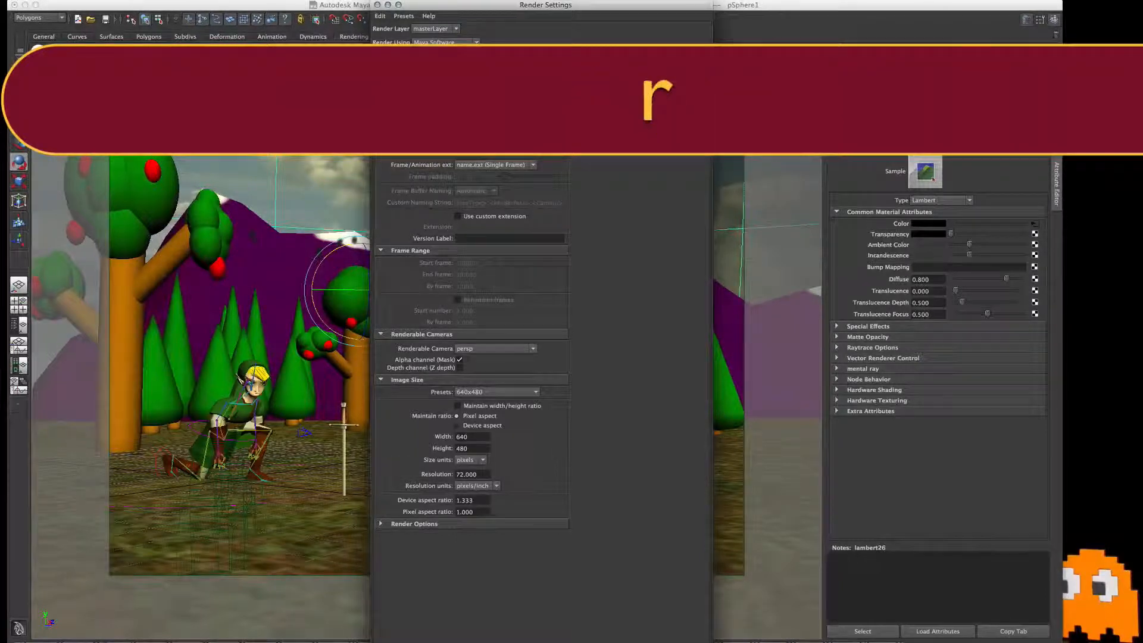
{"action": "type", "text": "Te0"}
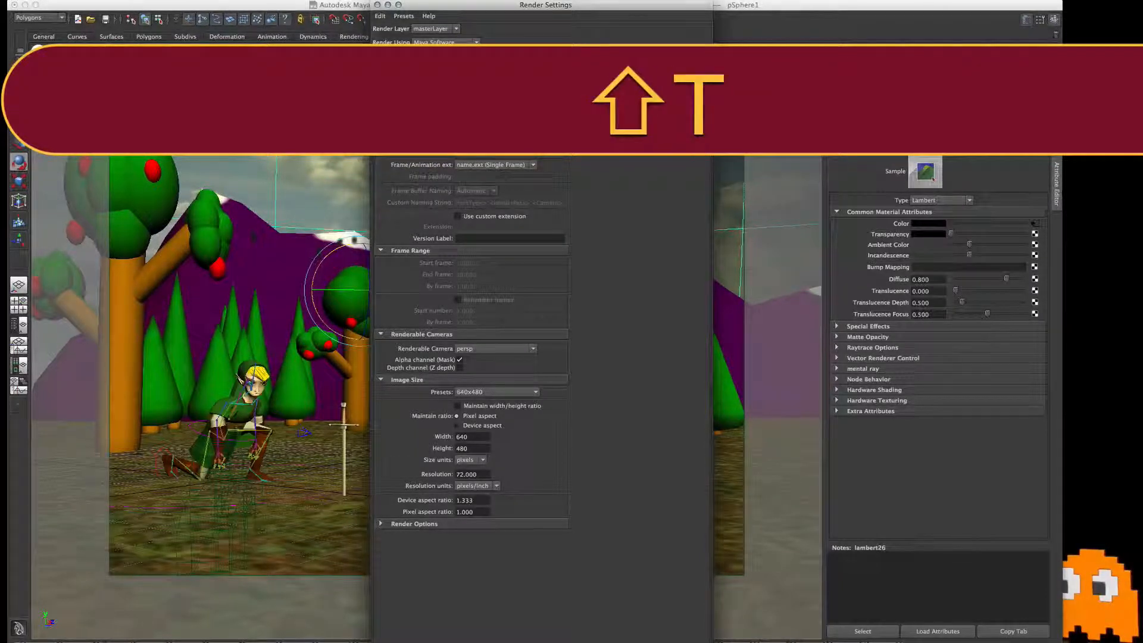
{"action": "type", "text": "l"}
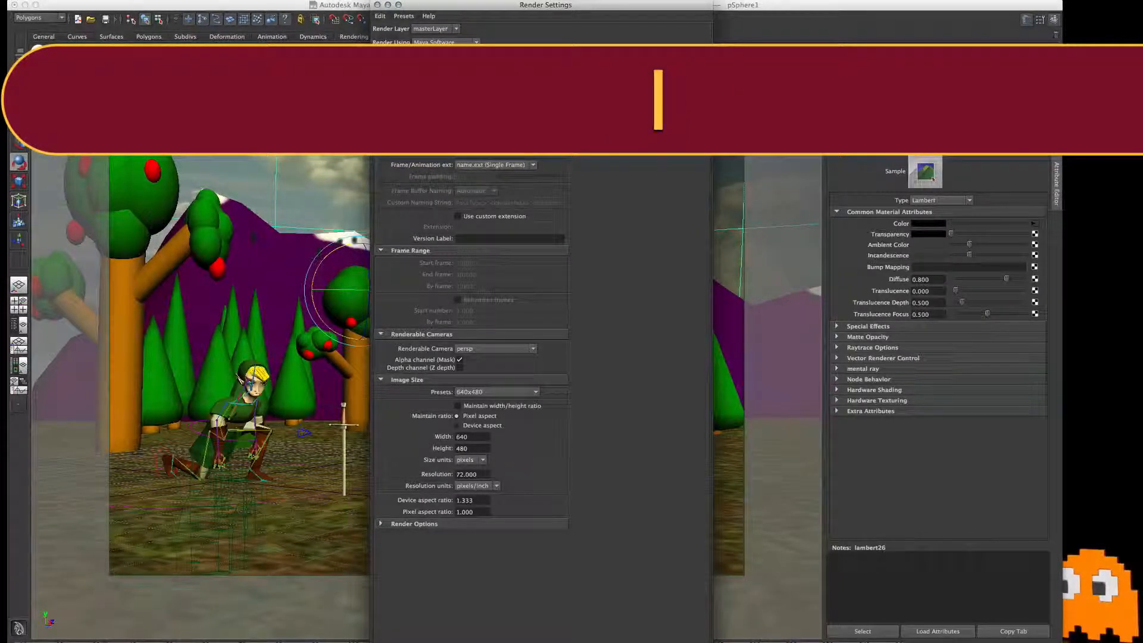
{"action": "key", "text": "BackSpace"}
{"action": "type", "text": "OE"}
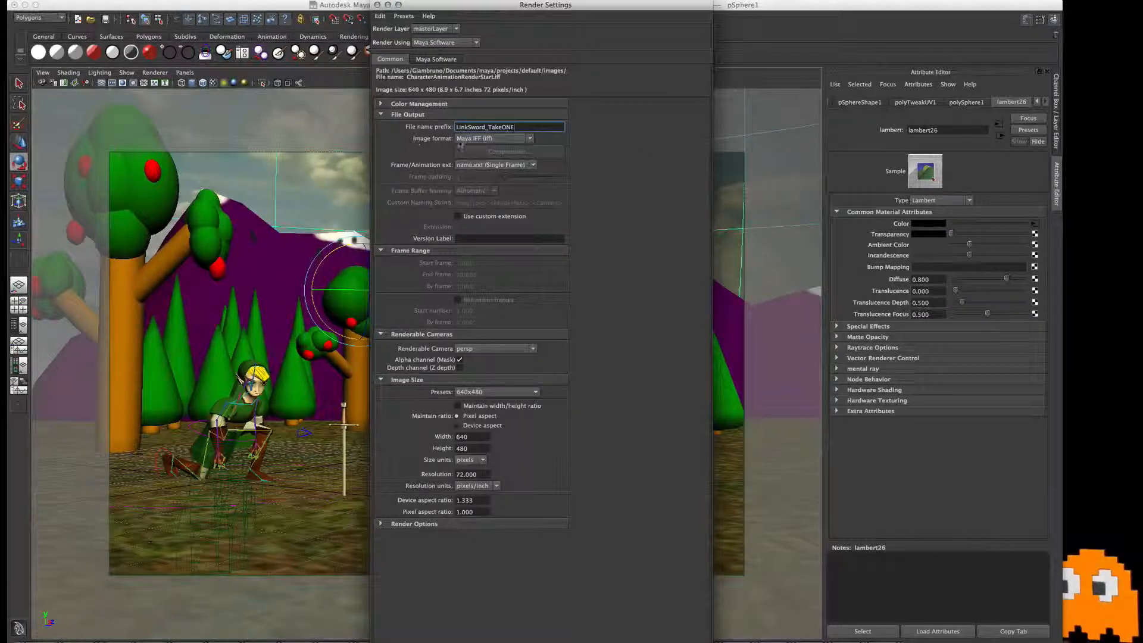
Step: Set the output image format to JPEG and the frame/animation extension to name_#.ext
{"action": "left_click", "coordinate": [470, 138]}
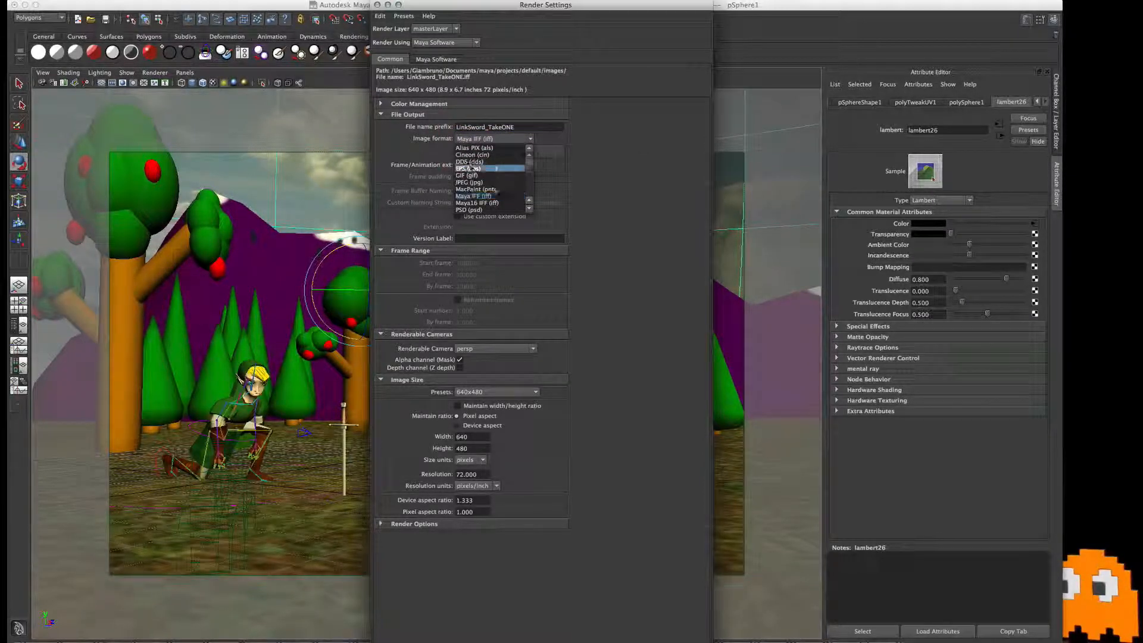
{"action": "left_click", "coordinate": [467, 183]}
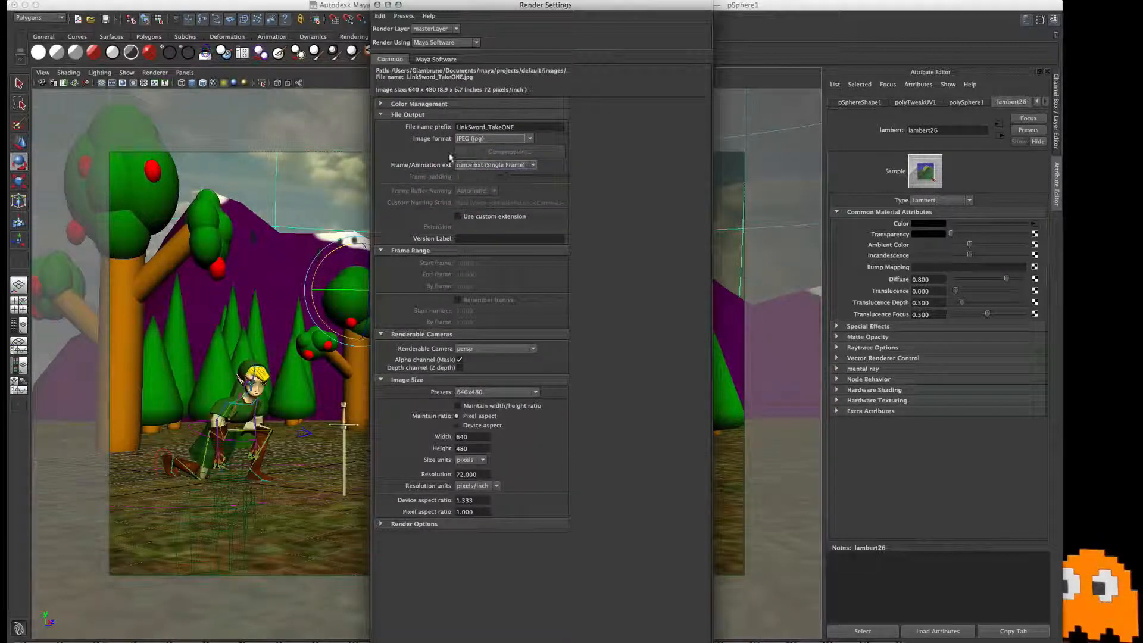
{"action": "left_click", "coordinate": [466, 167]}
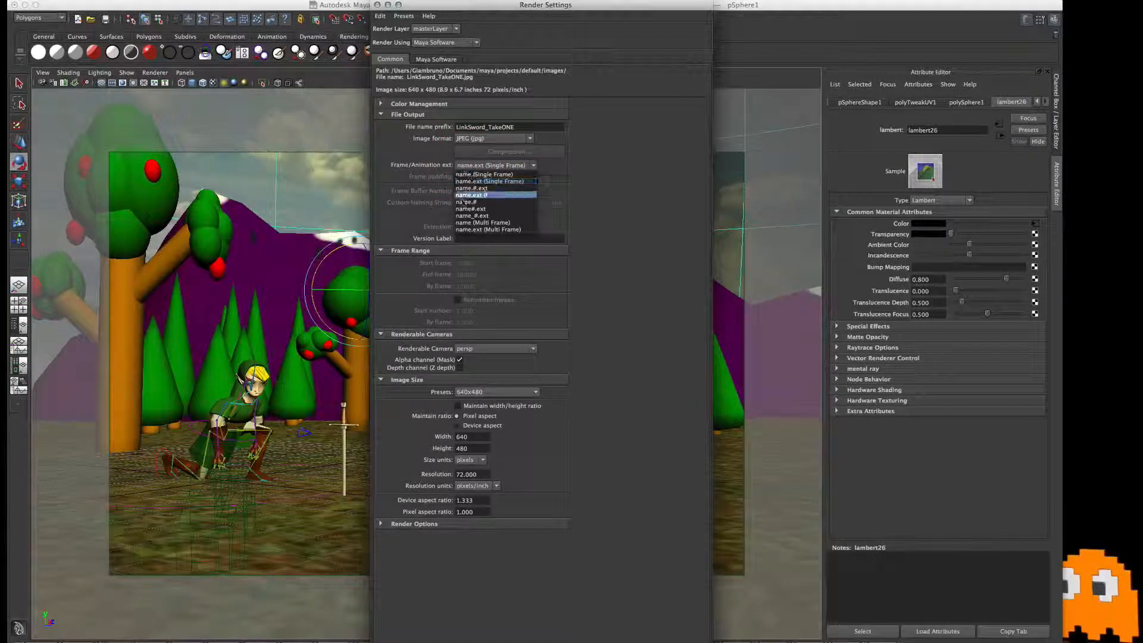
{"action": "left_click", "coordinate": [464, 216]}
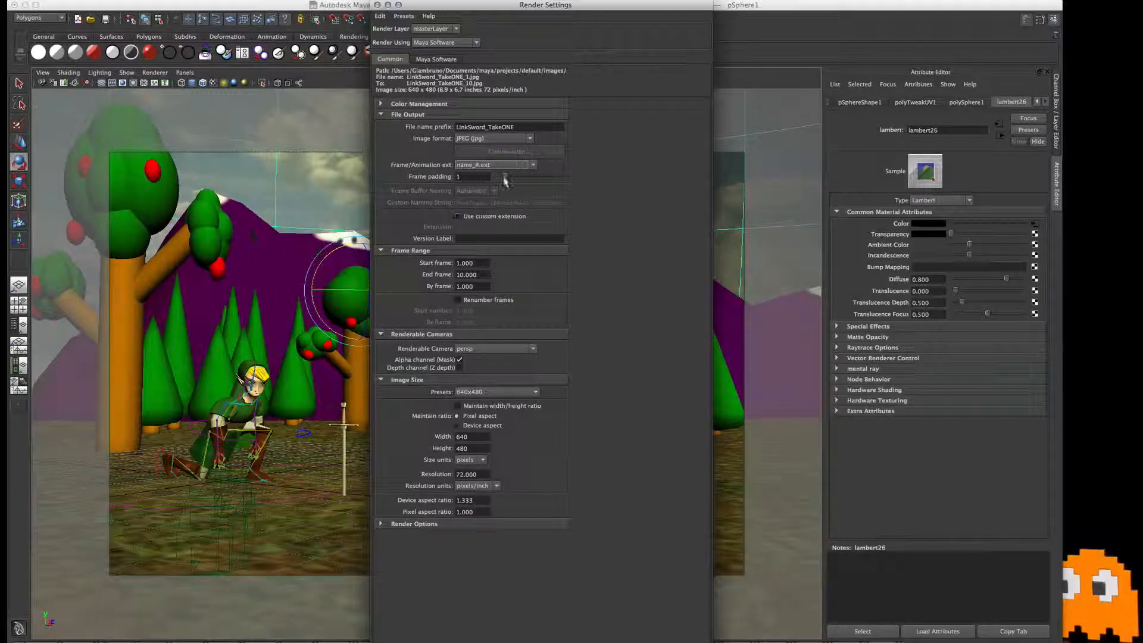
Step: Try different frame paddings for the numbered output files and set the padding to 4
{"action": "left_click_drag", "start_coordinate": [506, 178], "coordinate": [525, 177]}
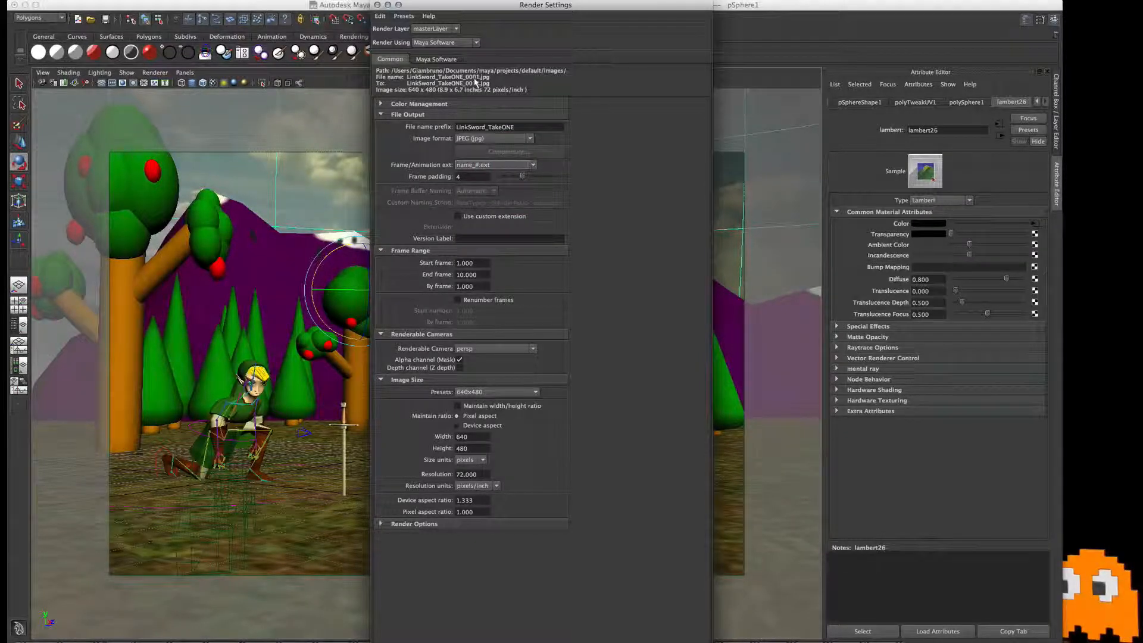
{"action": "left_click_drag", "start_coordinate": [518, 177], "coordinate": [496, 177]}
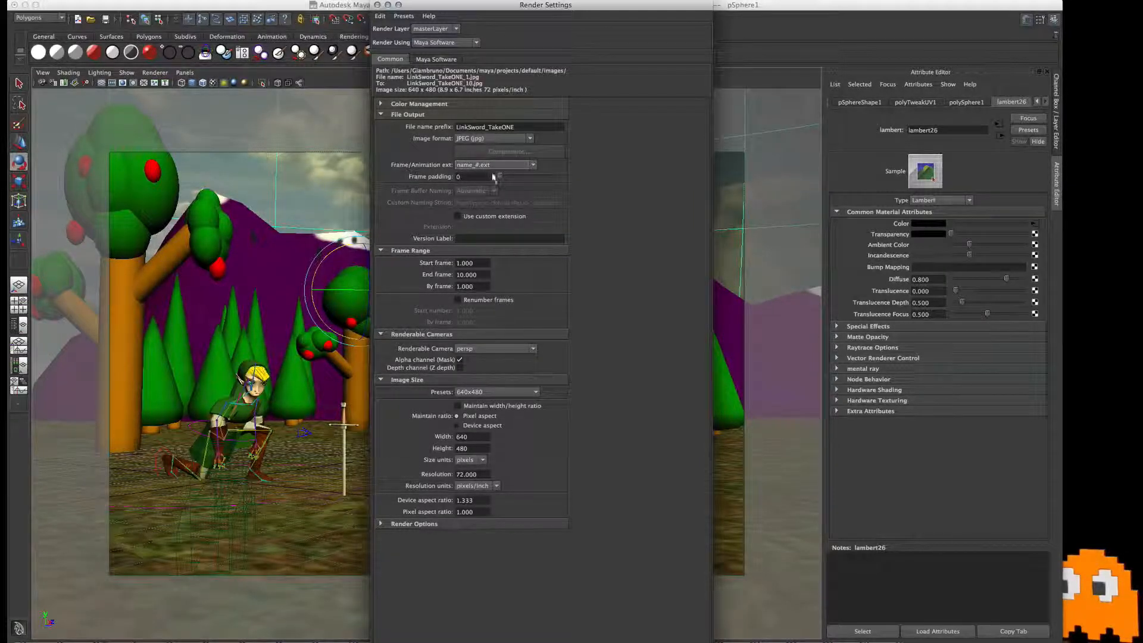
{"action": "left_click_drag", "start_coordinate": [508, 178], "coordinate": [522, 177]}
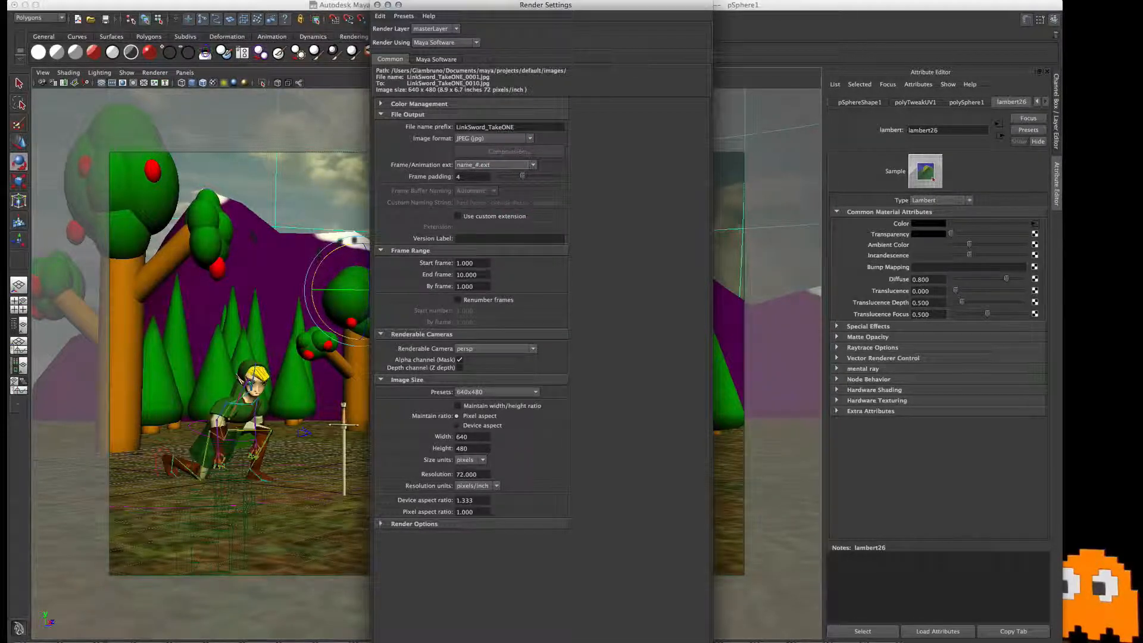
Step: Set the start frame of the render's frame range to 10
{"action": "double_click", "coordinate": [465, 263]}
{"action": "type", "text": "10"}
{"action": "key", "text": "Return"}
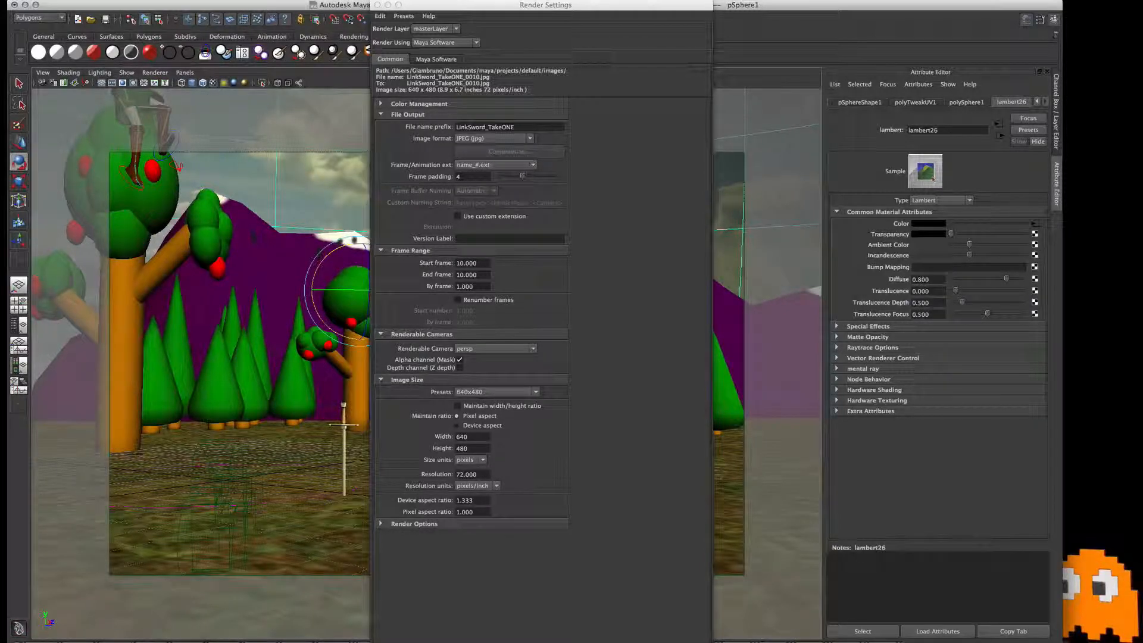
Step: Check the end of the animation in the timeline and set the render's end frame to 224
{"action": "left_click", "coordinate": [483, 275]}
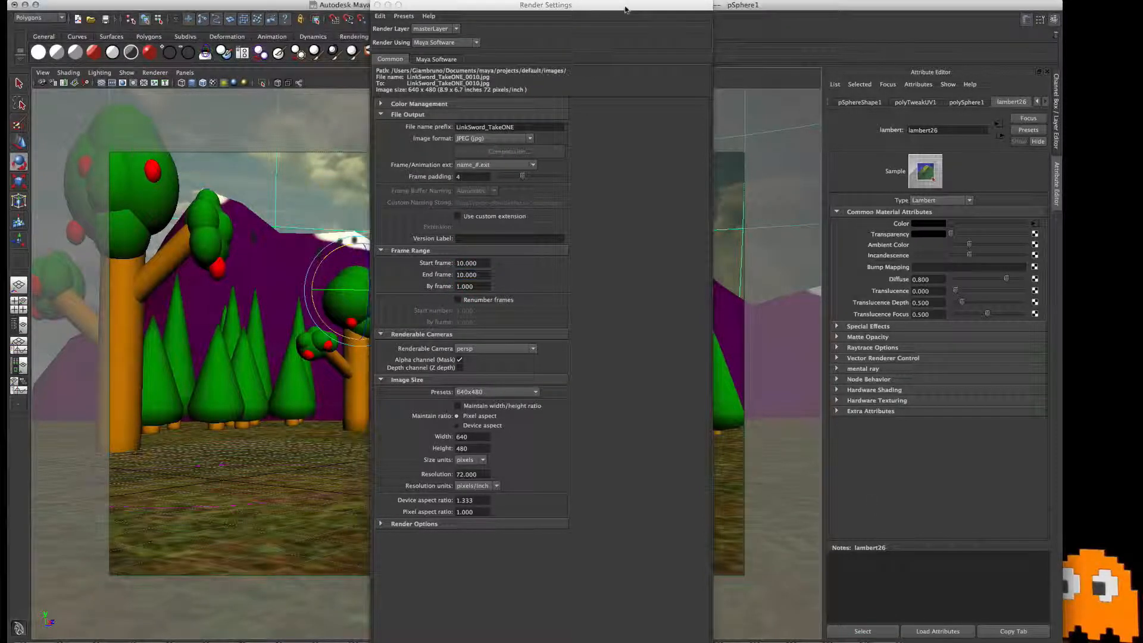
{"action": "left_click_drag", "start_coordinate": [627, 5], "coordinate": [363, 6]}
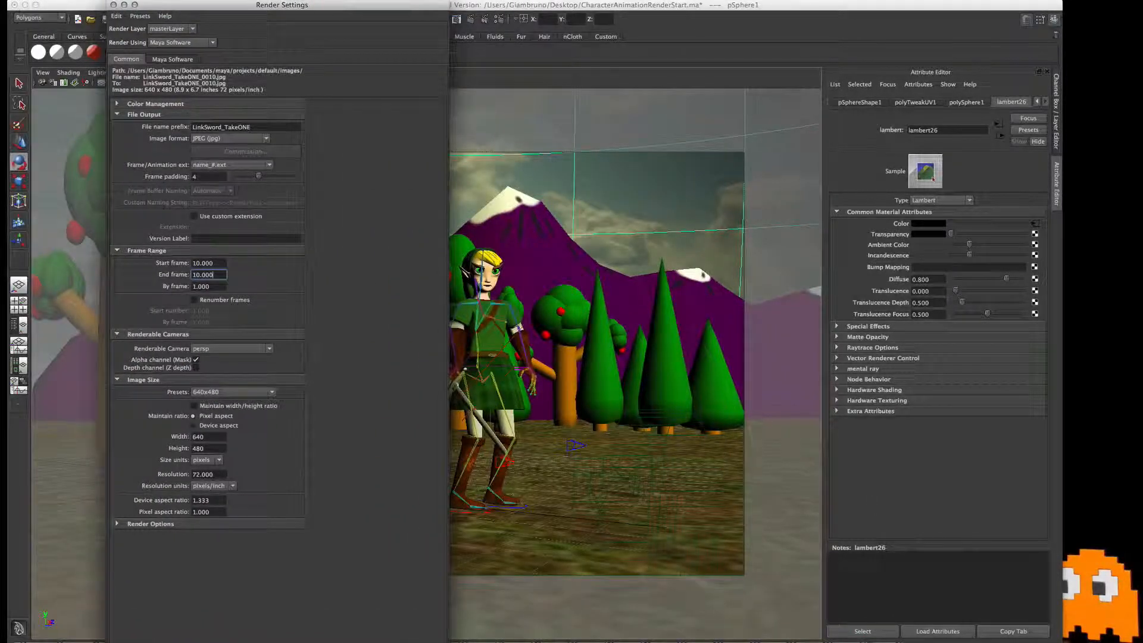
{"action": "left_click", "coordinate": [855, 642]}
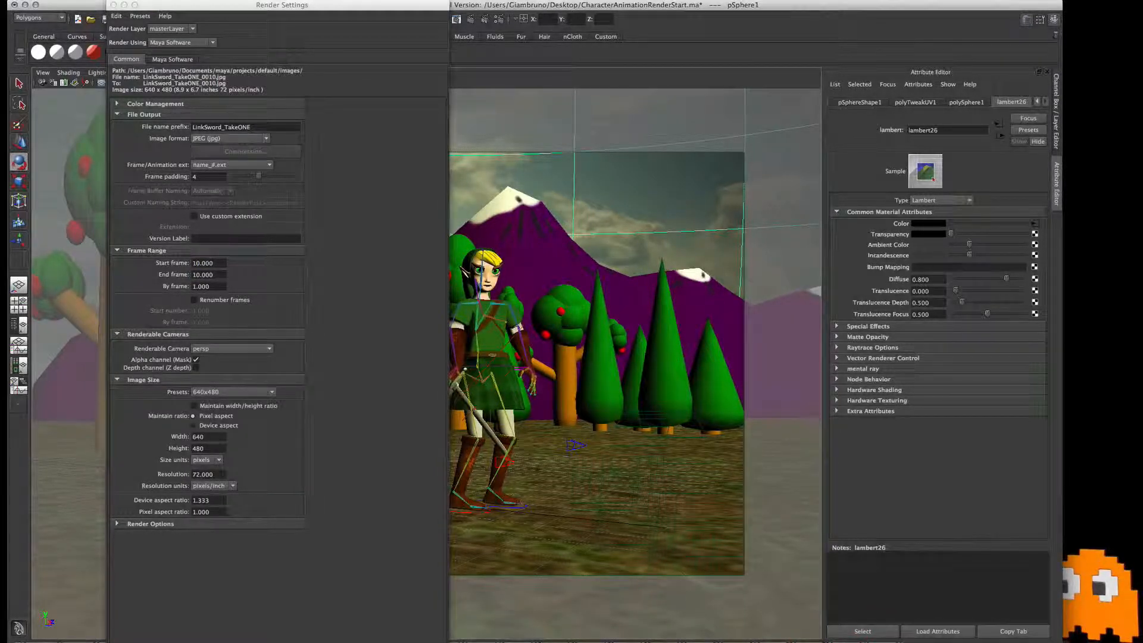
{"action": "left_click", "coordinate": [820, 641]}
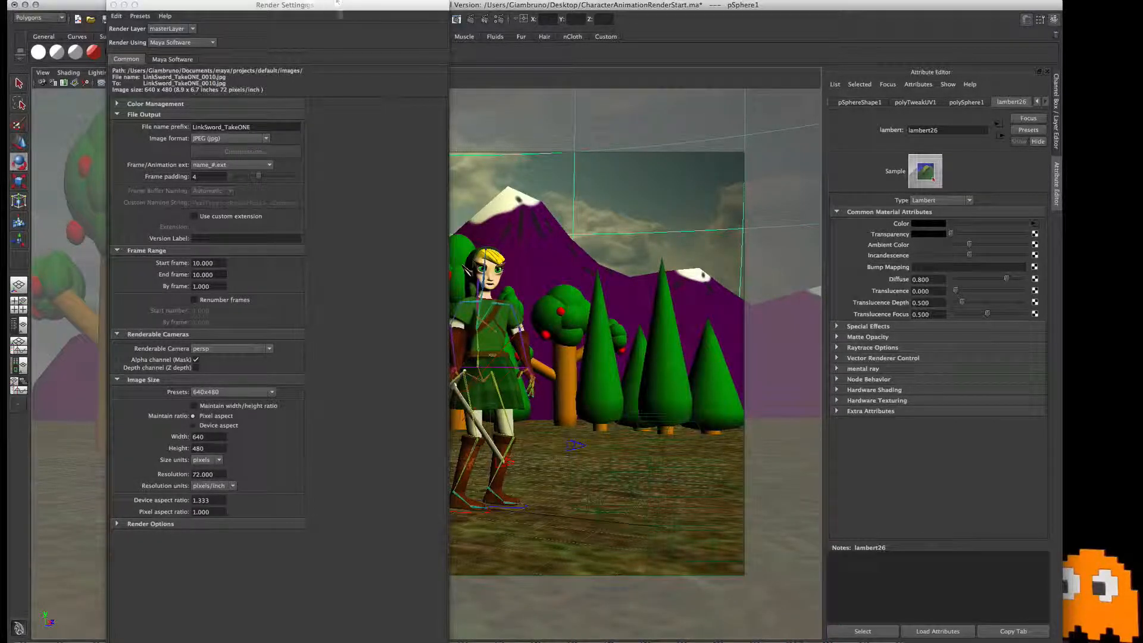
{"action": "left_click_drag", "start_coordinate": [337, 3], "coordinate": [751, 3]}
{"action": "double_click", "coordinate": [618, 274]}
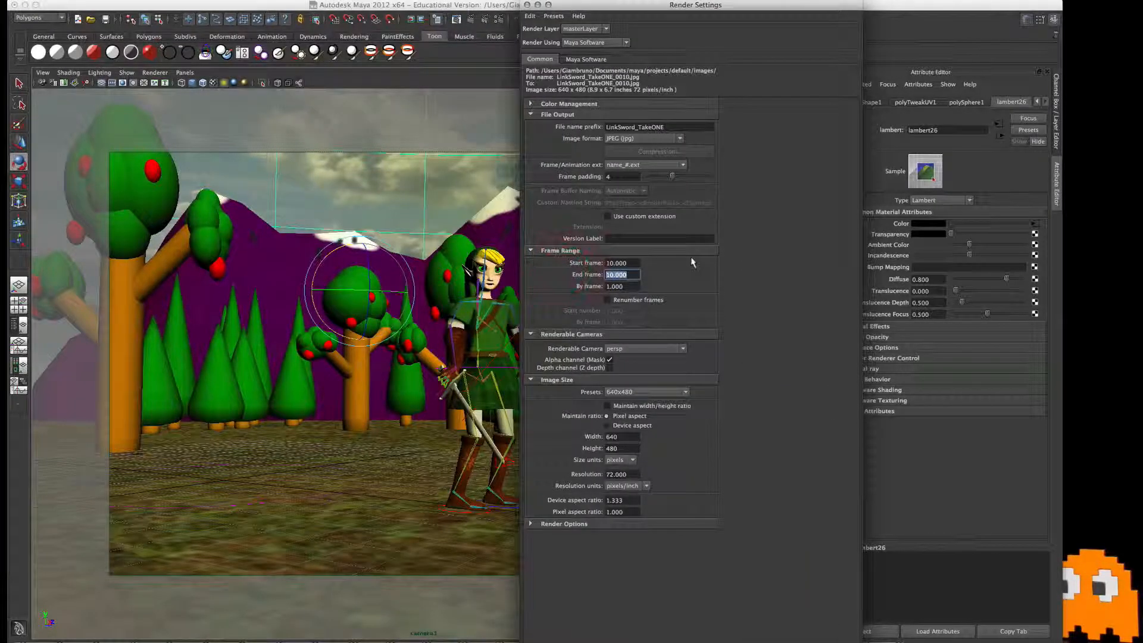
{"action": "type", "text": "224"}
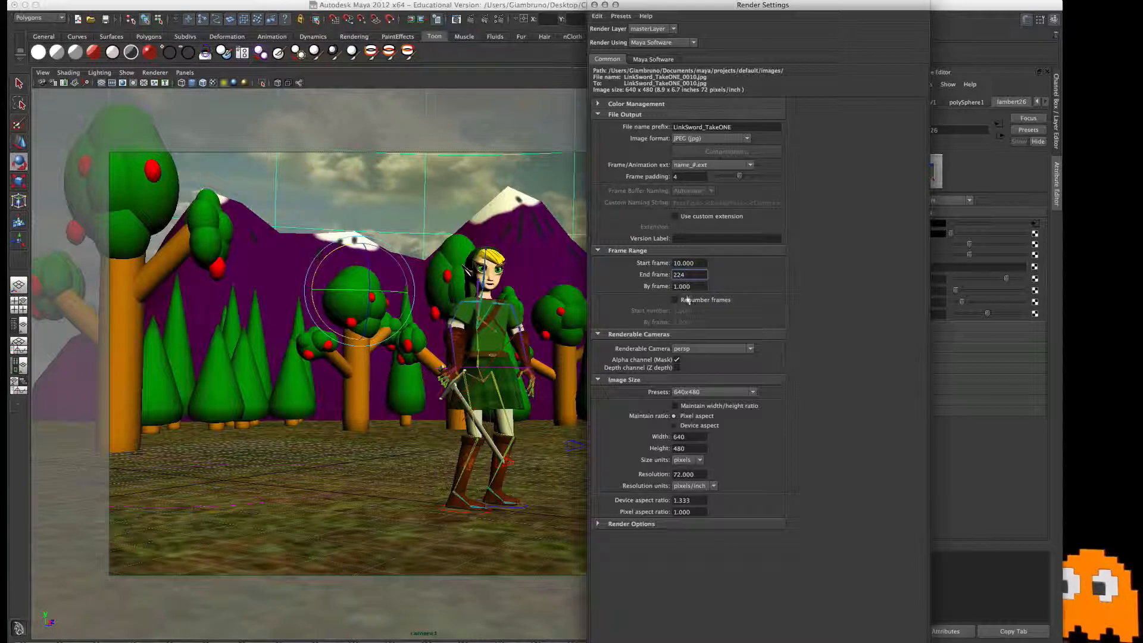
Step: Set the renderable camera to camera2 and the image size preset to HD 720
{"action": "left_click", "coordinate": [683, 350]}
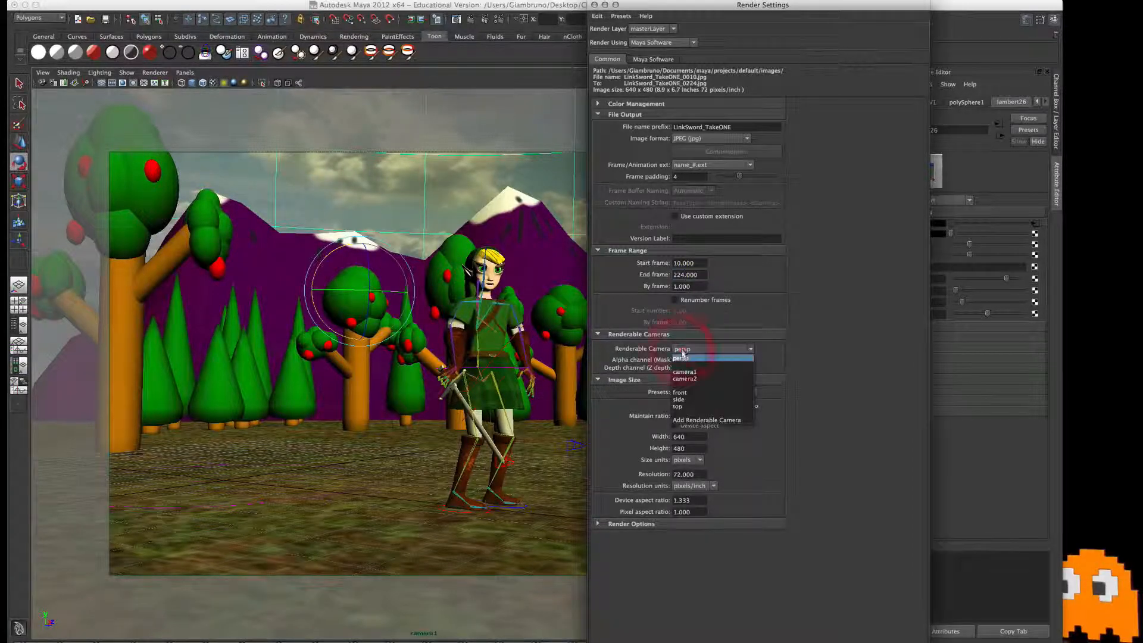
{"action": "left_click", "coordinate": [693, 380]}
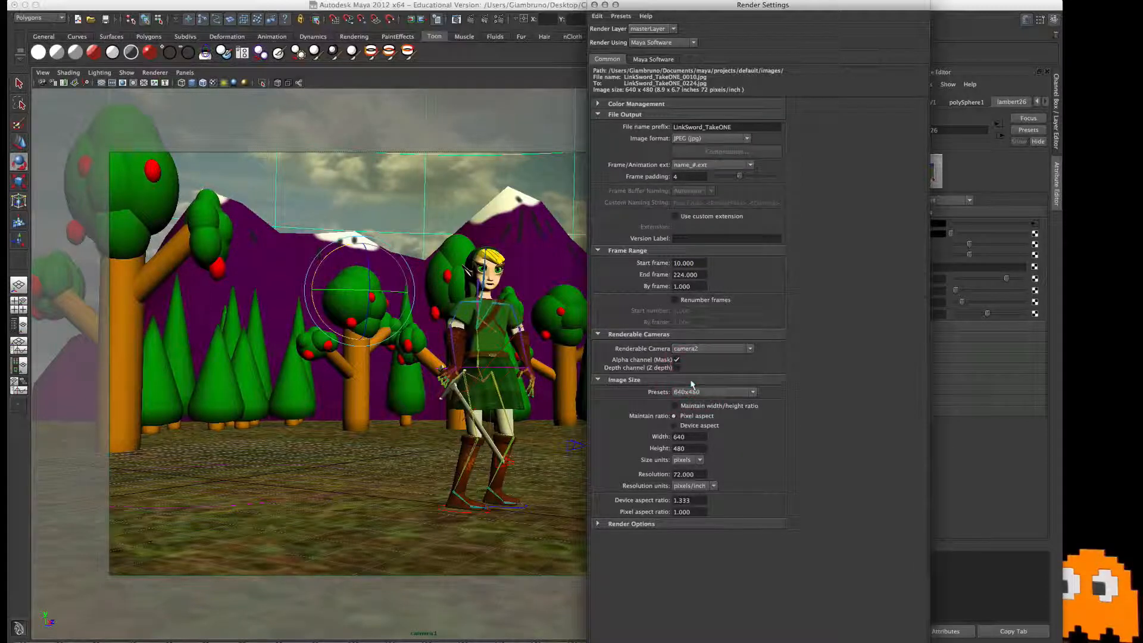
{"action": "left_click", "coordinate": [682, 392]}
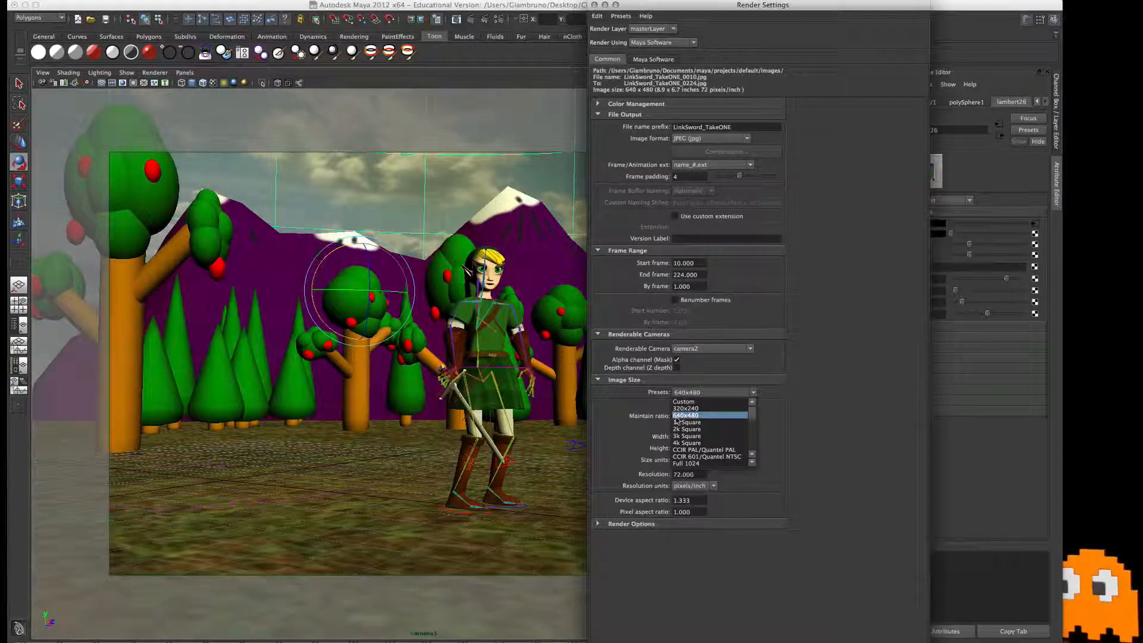
{"action": "left_click_drag", "start_coordinate": [755, 418], "coordinate": [754, 427]}
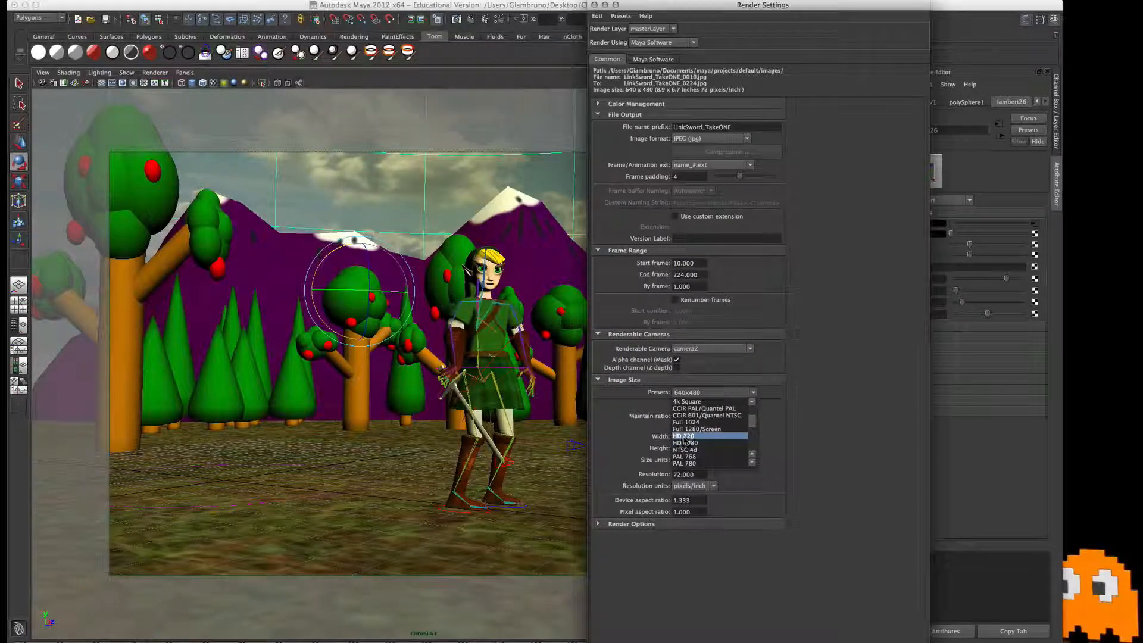
{"action": "left_click", "coordinate": [686, 438]}
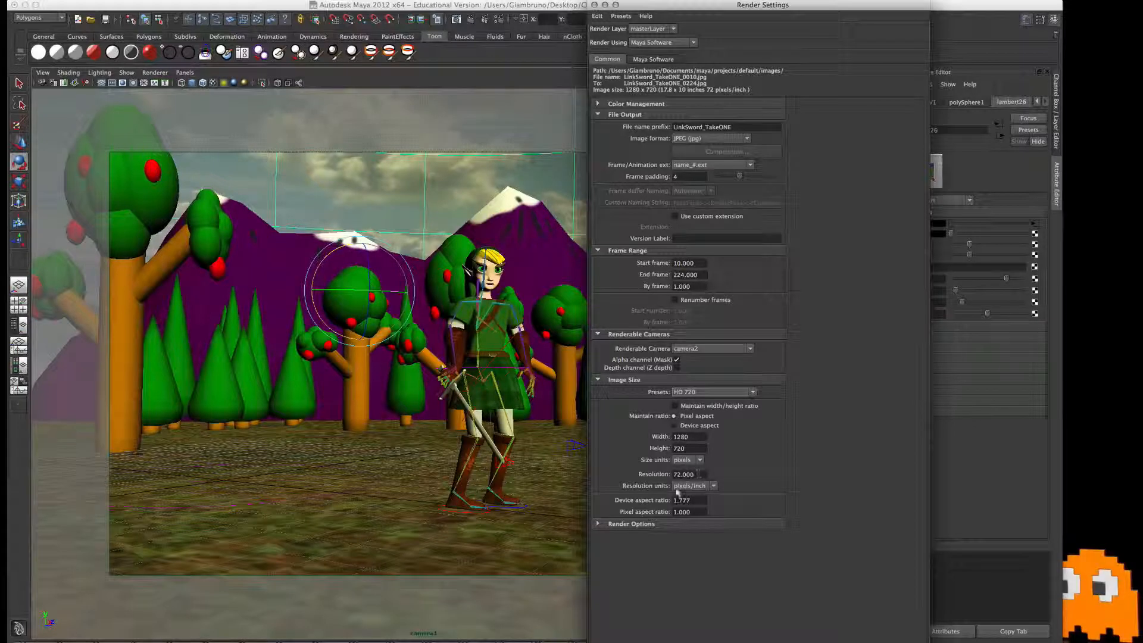
{"action": "left_click", "coordinate": [598, 524]}
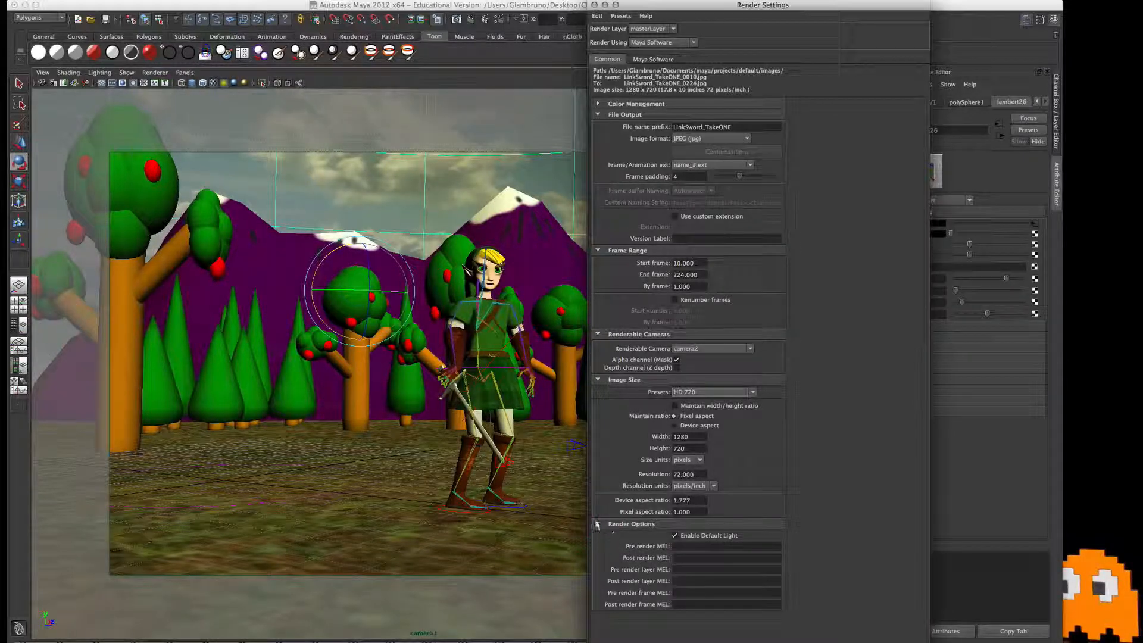
{"action": "left_click", "coordinate": [598, 524]}
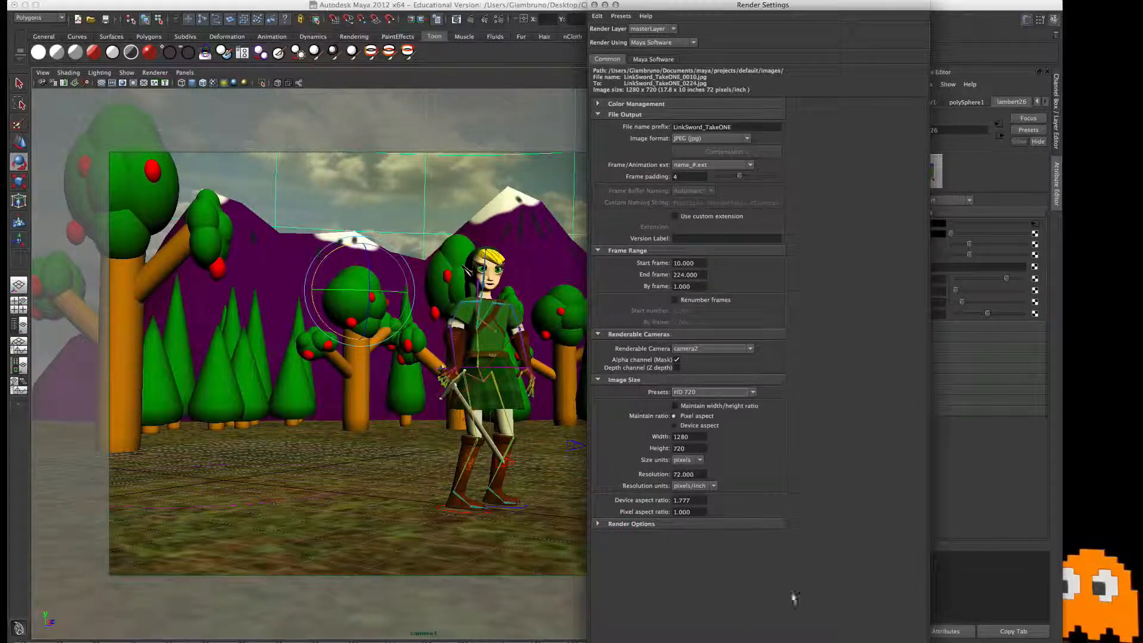
Step: Set the anti-aliasing quality of the Maya Software renderer to Production quality, trying the High quality edge anti-aliasing along the way
{"action": "left_click", "coordinate": [648, 60]}
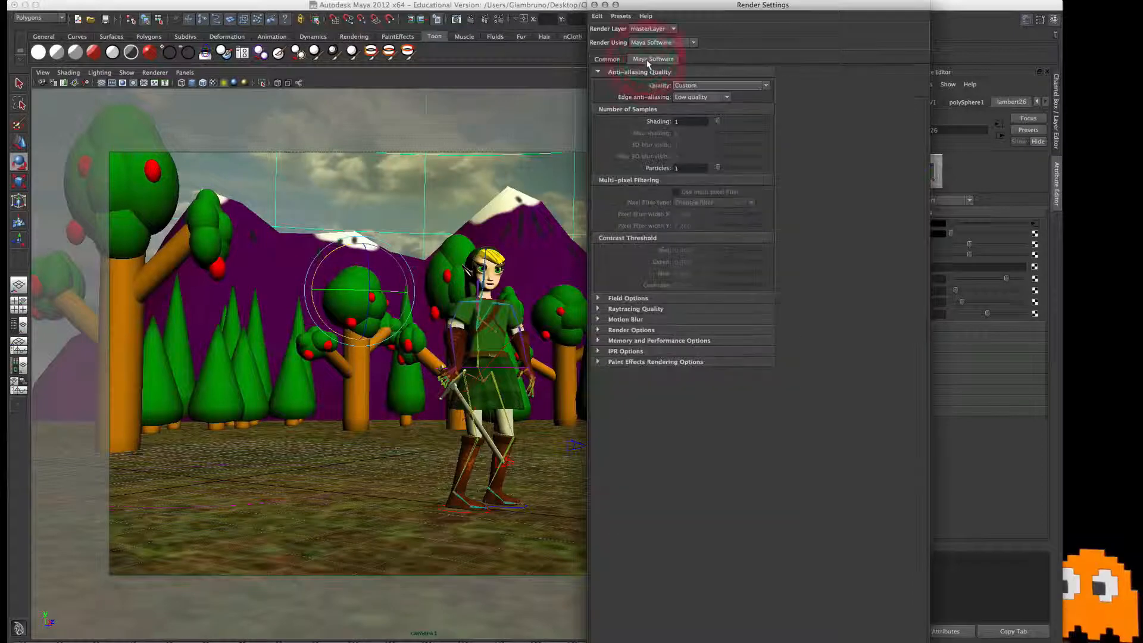
{"action": "left_click", "coordinate": [685, 86]}
{"action": "left_click", "coordinate": [691, 115]}
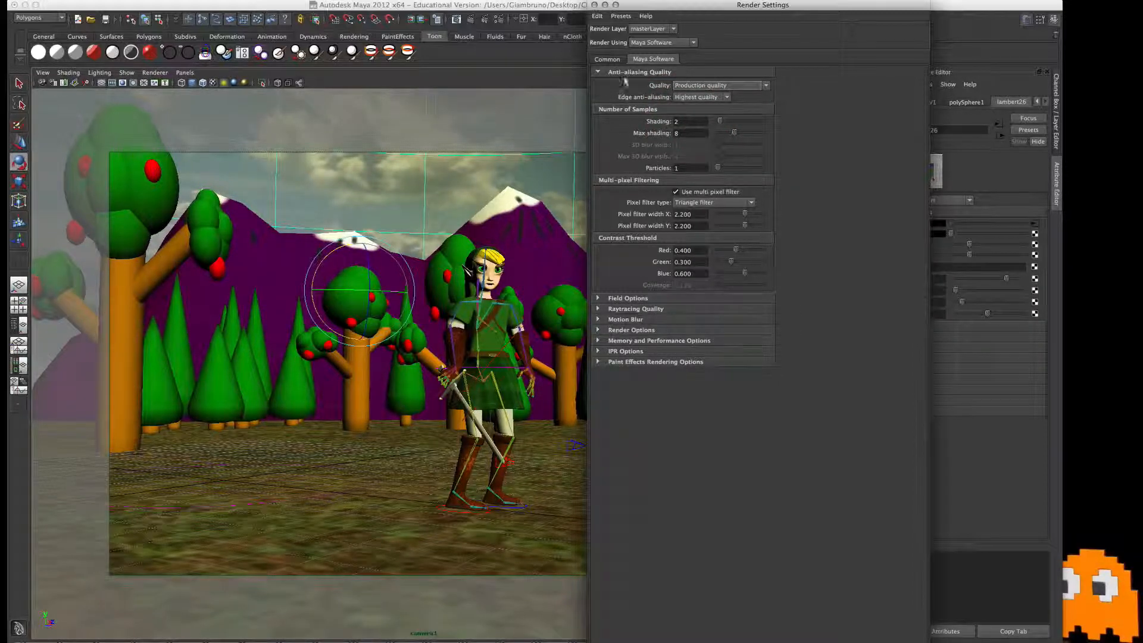
{"action": "left_click", "coordinate": [694, 98]}
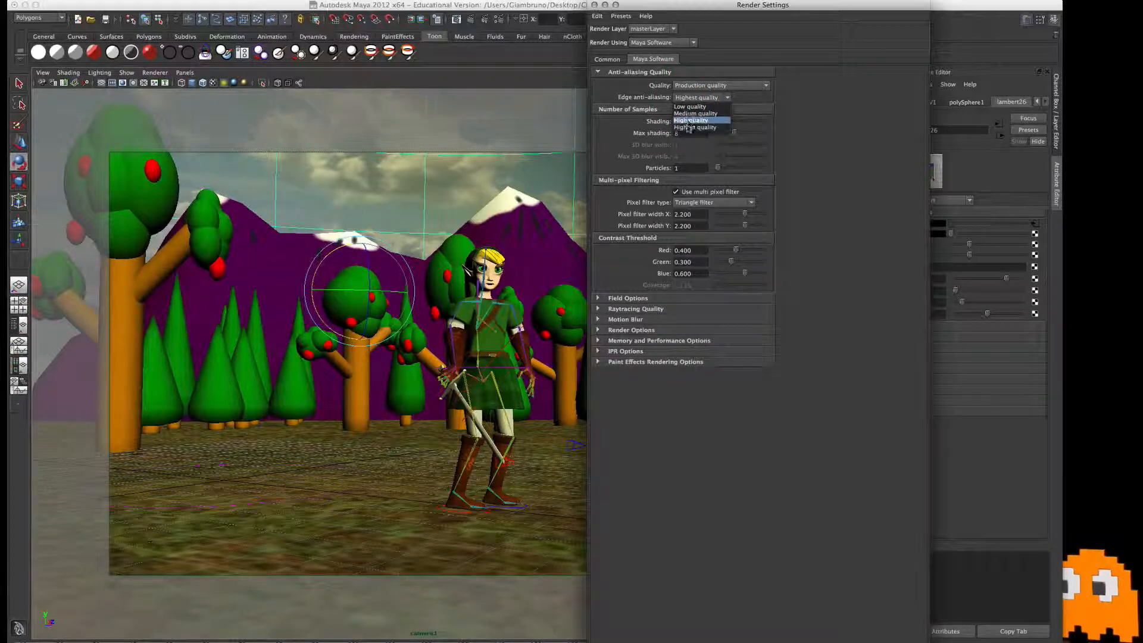
{"action": "left_click", "coordinate": [690, 121]}
{"action": "left_click", "coordinate": [690, 85]}
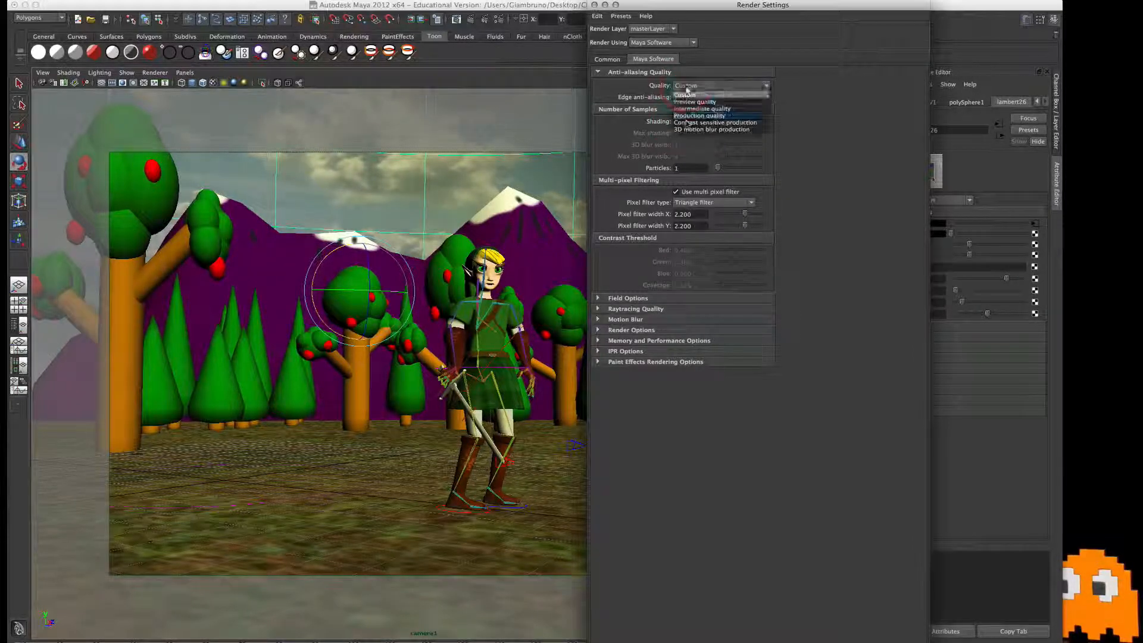
{"action": "left_click", "coordinate": [699, 116]}
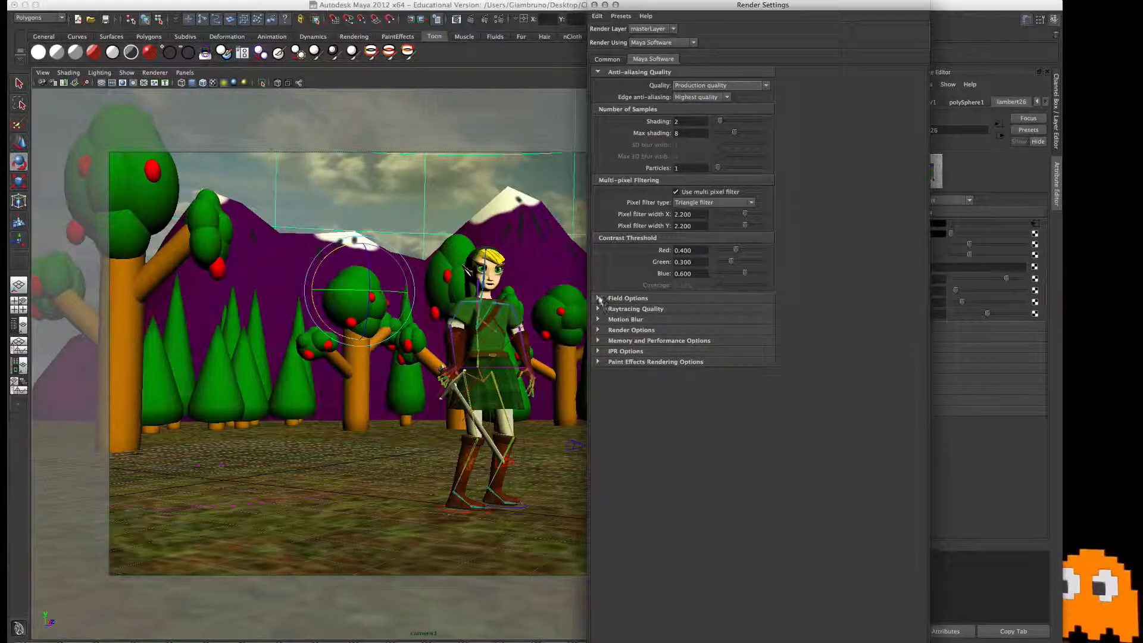
Step: Enable motion blur for the Maya Software renderer and set its type to 3D
{"action": "left_click", "coordinate": [598, 297]}
{"action": "left_click", "coordinate": [599, 298]}
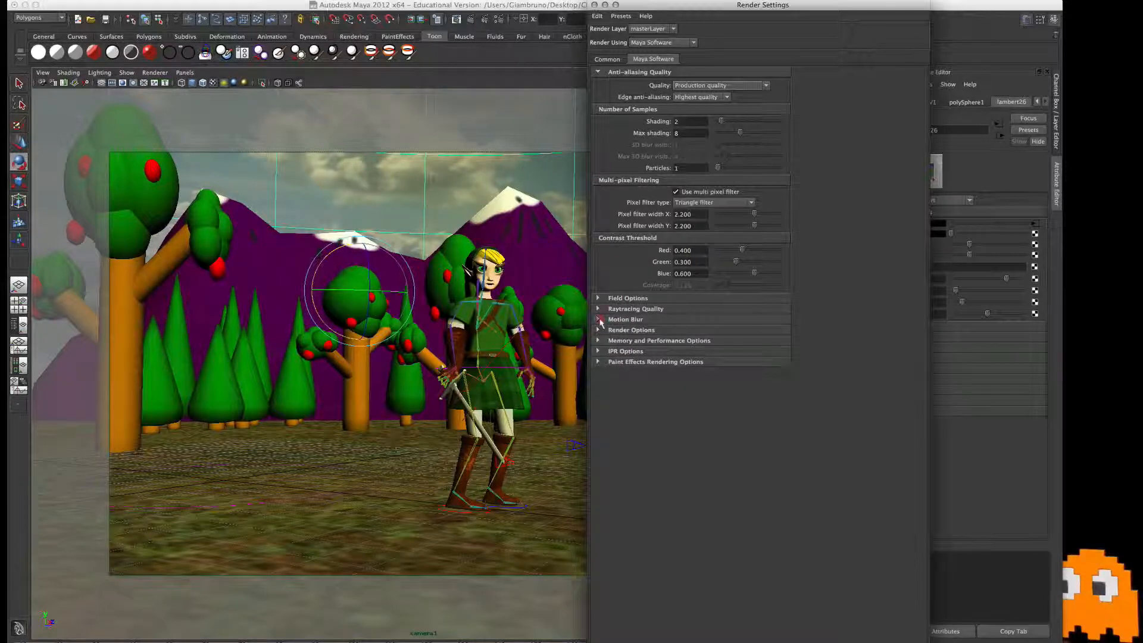
{"action": "left_click", "coordinate": [599, 320]}
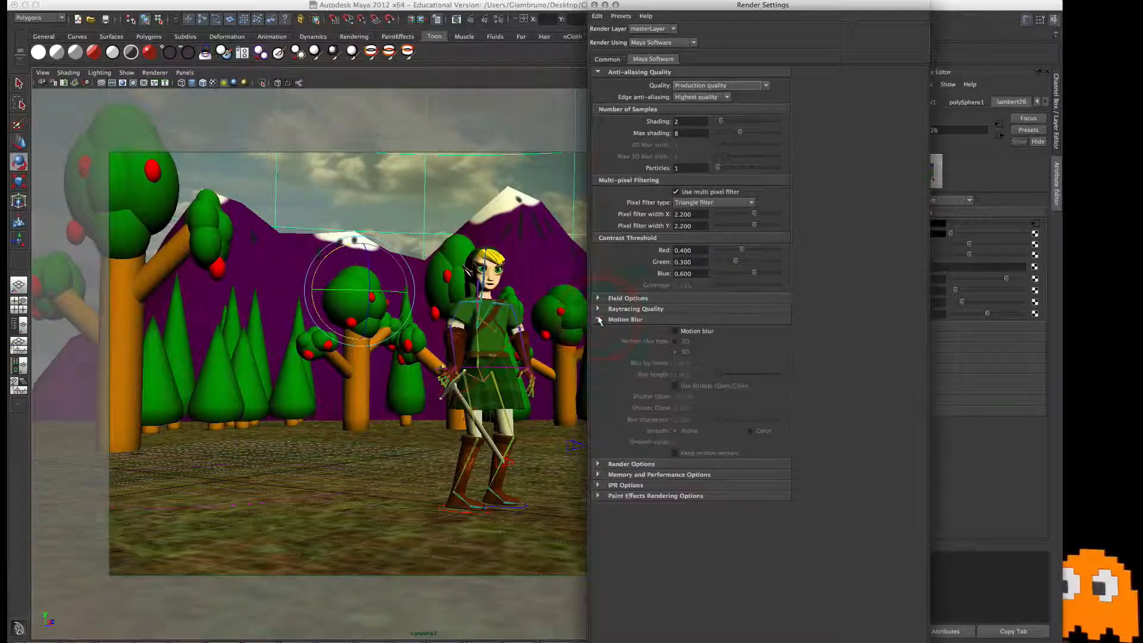
{"action": "left_click", "coordinate": [674, 330]}
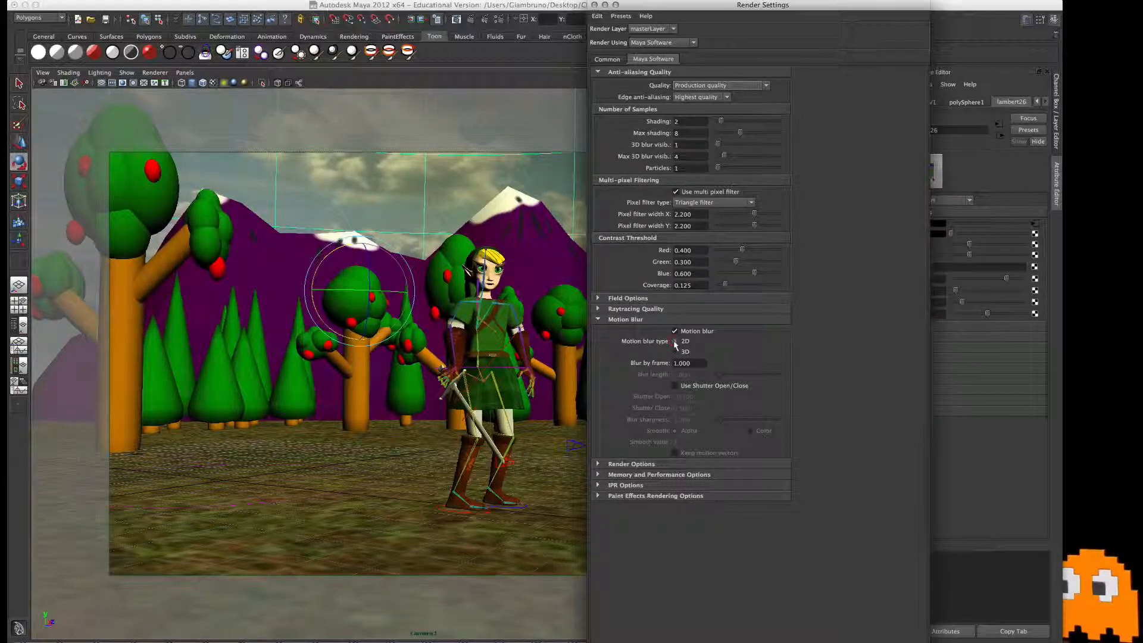
{"action": "left_click", "coordinate": [675, 351]}
{"action": "left_click", "coordinate": [684, 364]}
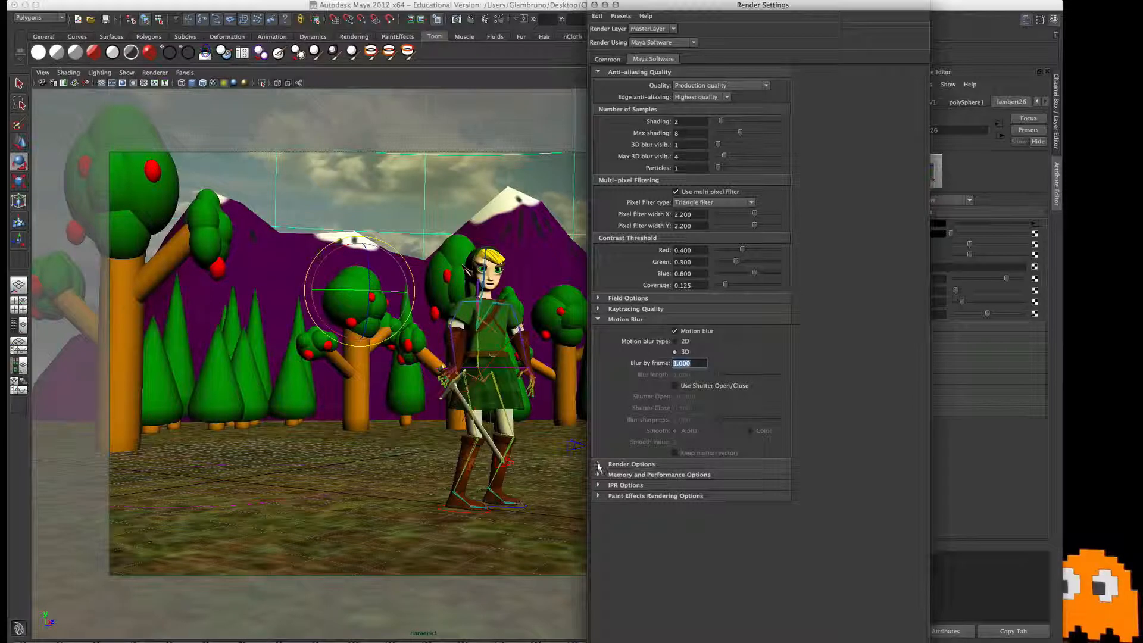
{"action": "left_click", "coordinate": [600, 465]}
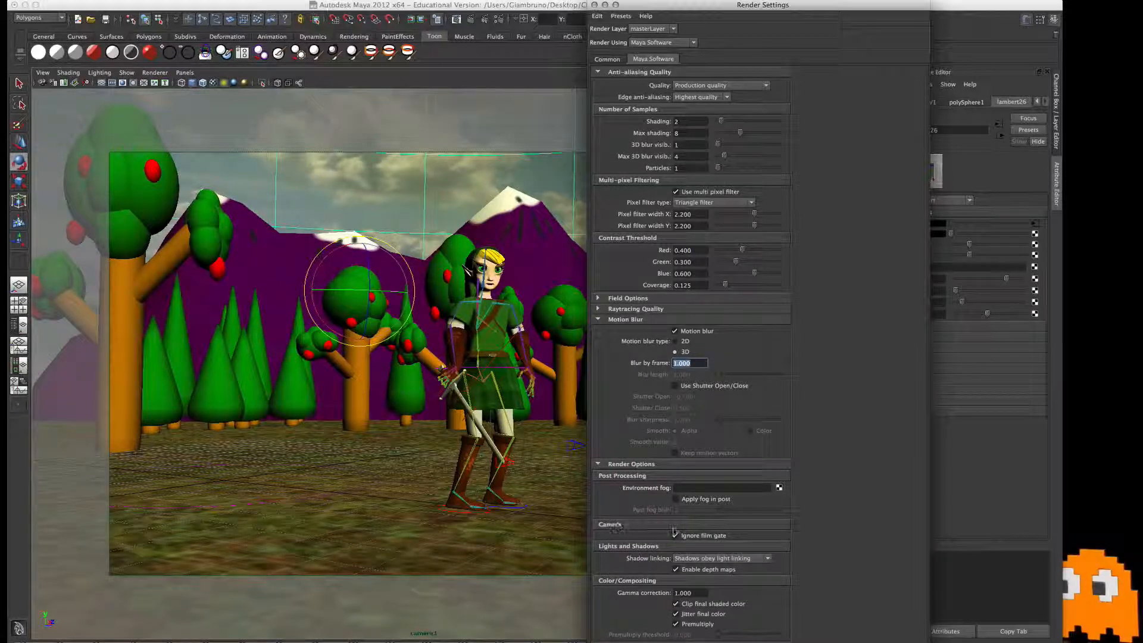
{"action": "left_click", "coordinate": [599, 464]}
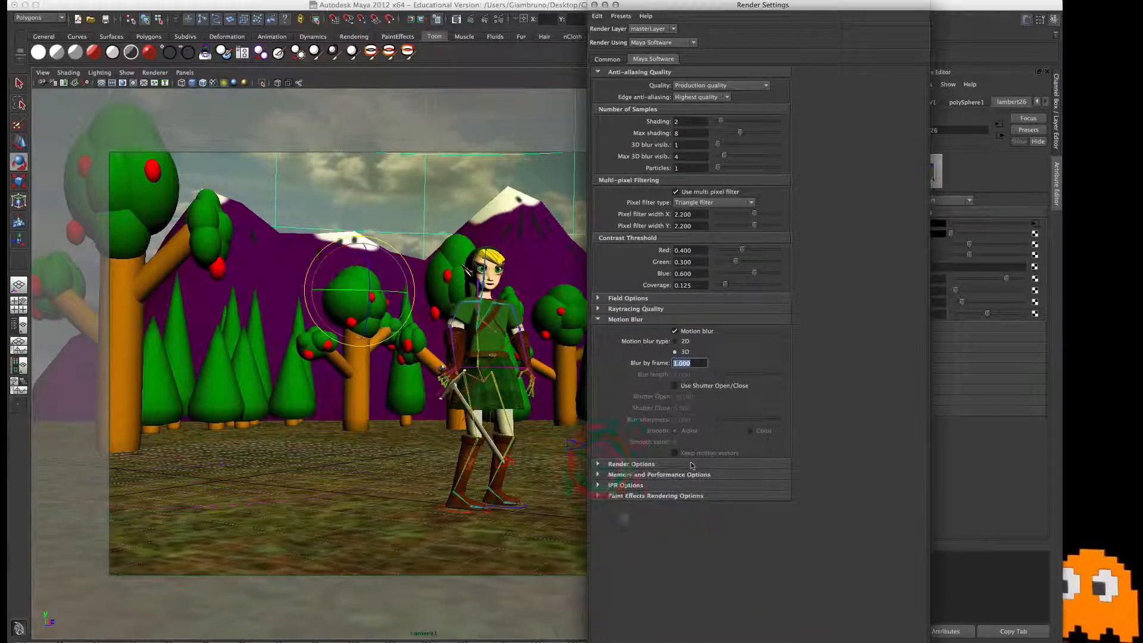
Step: Review the frame padding, start and end frames, and the Maya Software quality and motion blur settings
{"action": "left_click", "coordinate": [610, 61]}
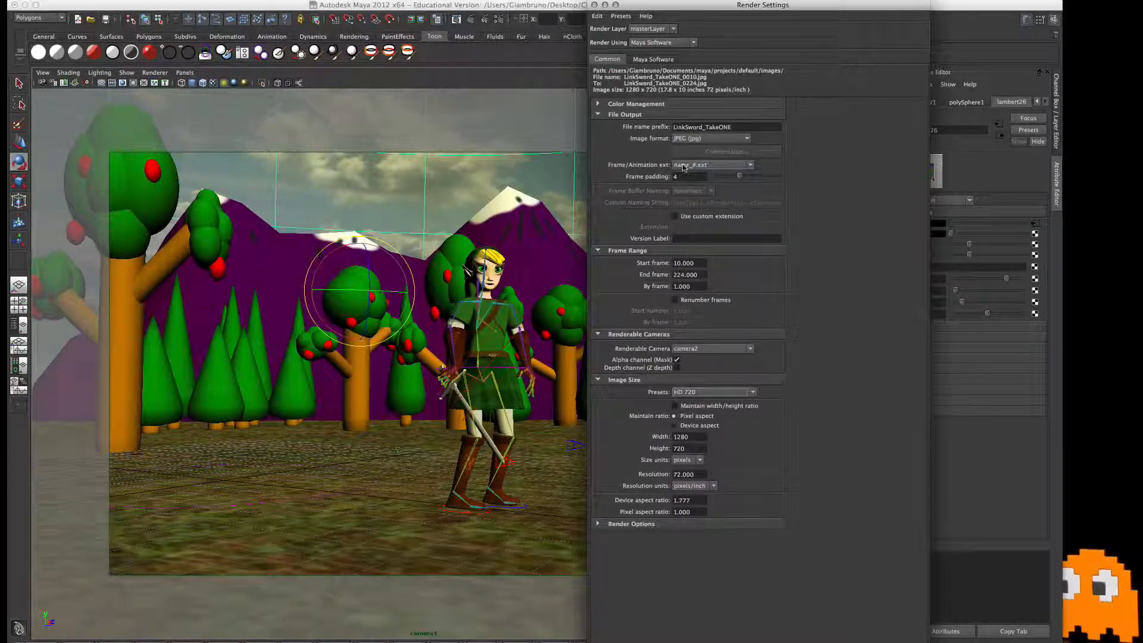
{"action": "left_click_drag", "start_coordinate": [685, 178], "coordinate": [635, 172]}
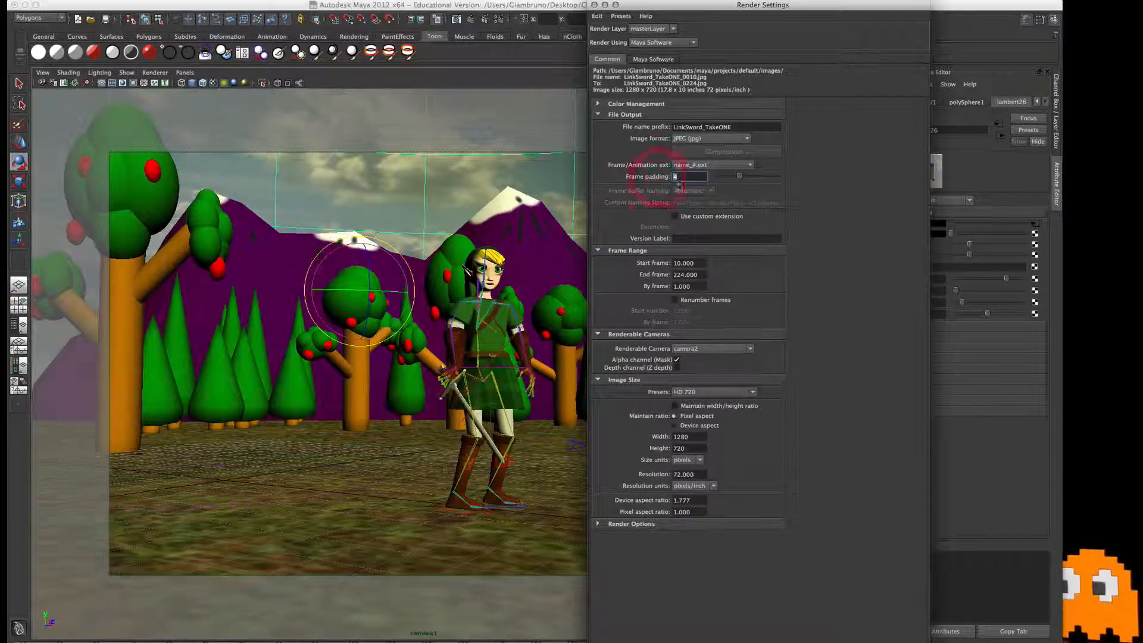
{"action": "left_click_drag", "start_coordinate": [697, 263], "coordinate": [643, 271]}
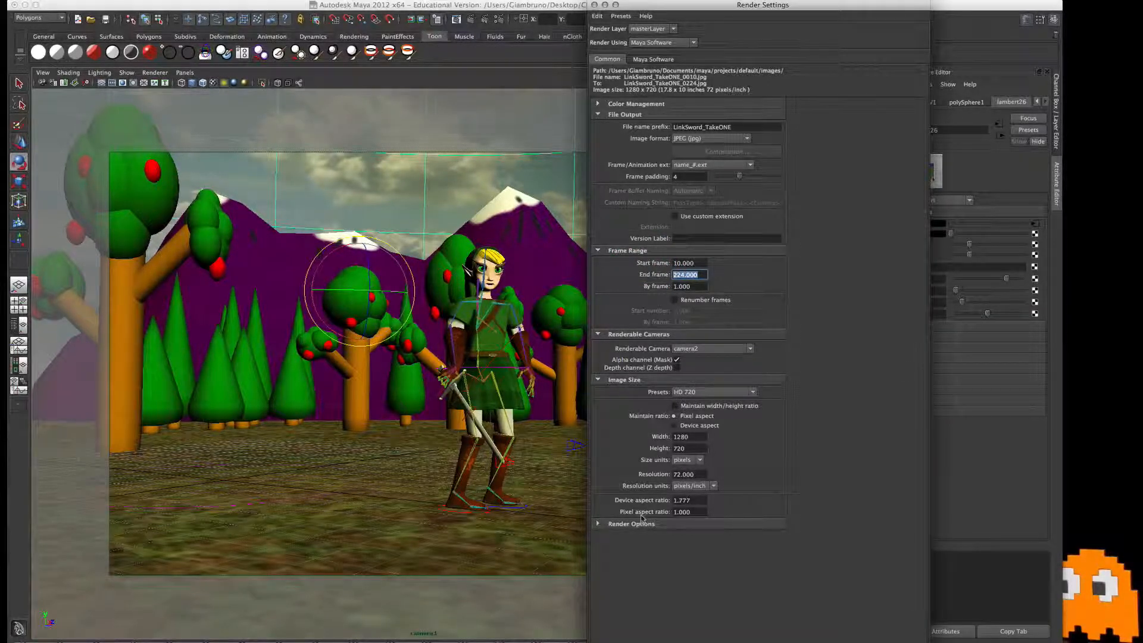
{"action": "left_click", "coordinate": [655, 60]}
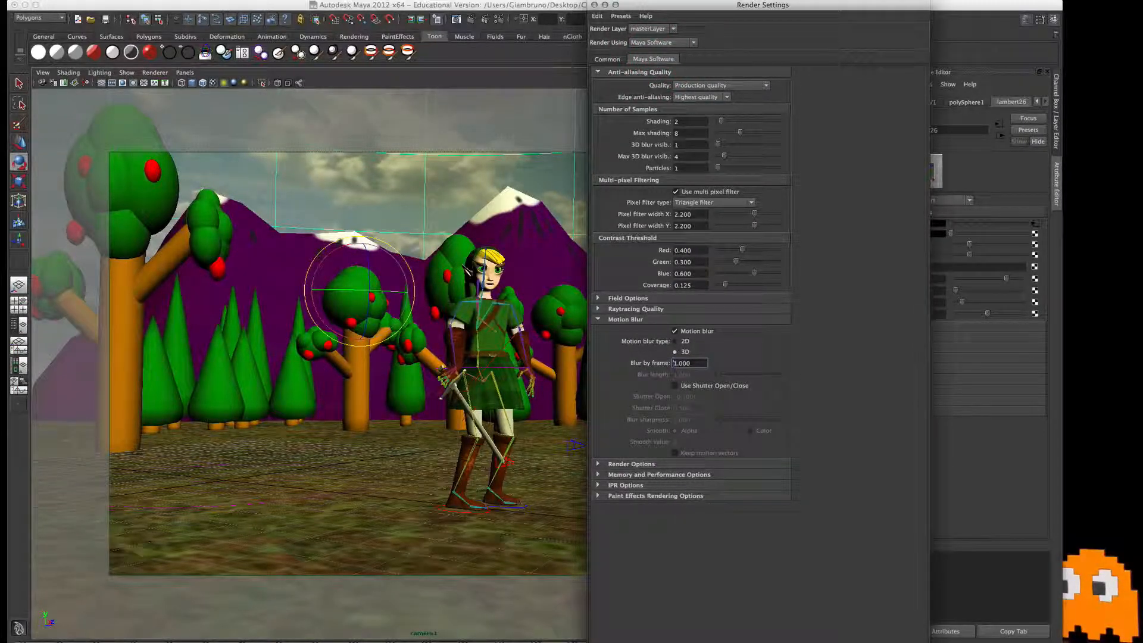
Step: Close the render settings and save the scene
{"action": "left_click", "coordinate": [594, 5]}
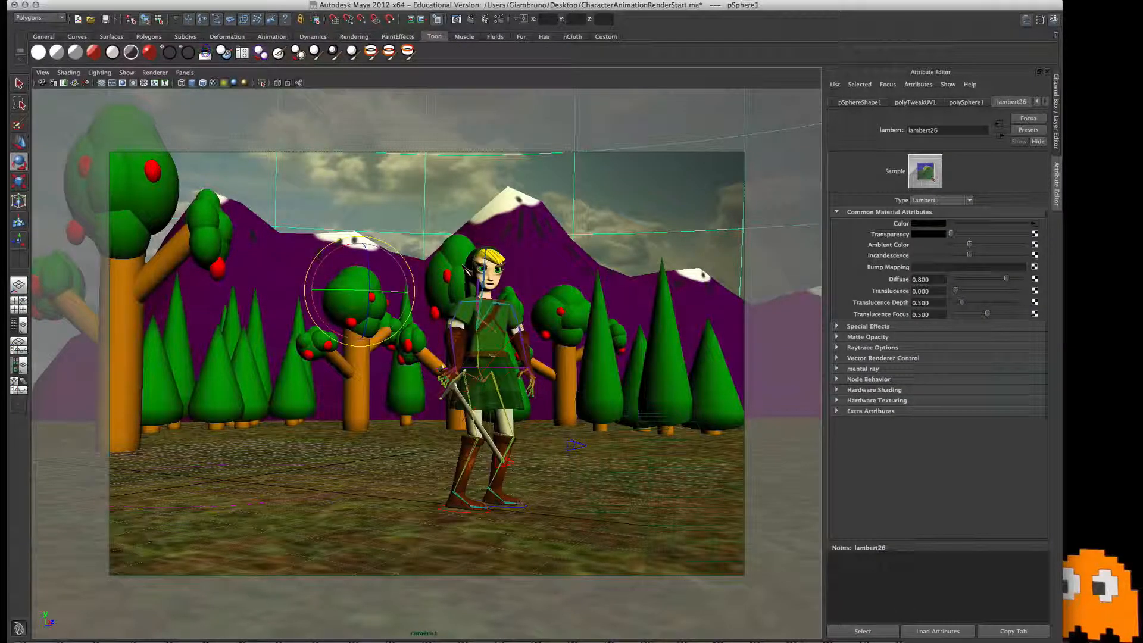
{"action": "left_click", "coordinate": [44, 1]}
{"action": "left_click", "coordinate": [53, 38]}
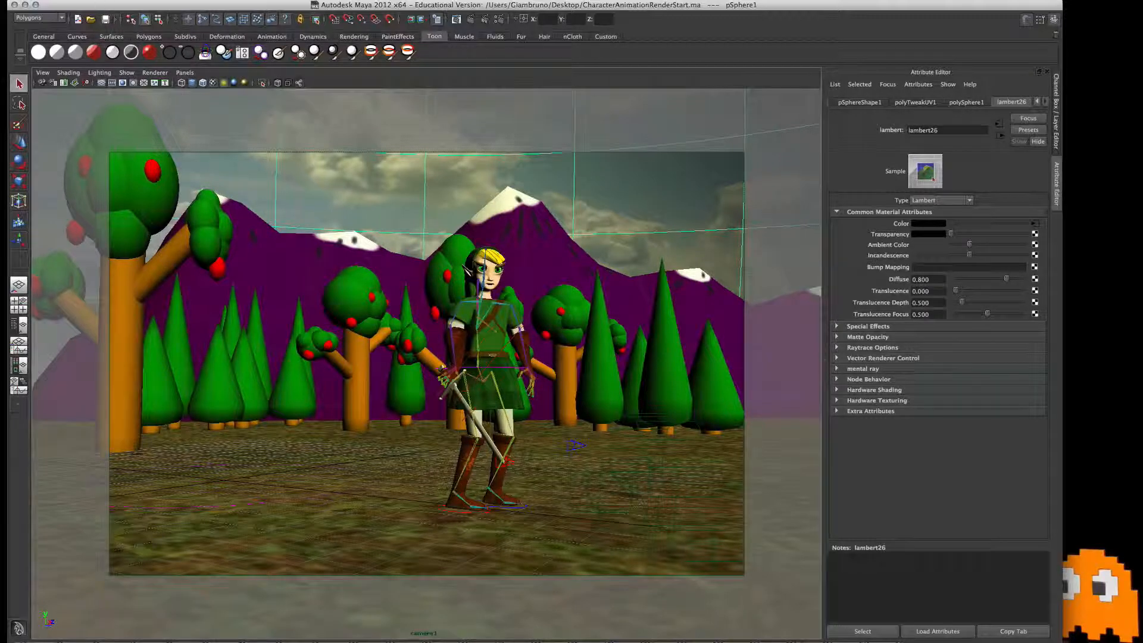
Step: Switch to the Rendering menu set and check the Batch Render options, then close them without starting a render
{"action": "left_click", "coordinate": [41, 18]}
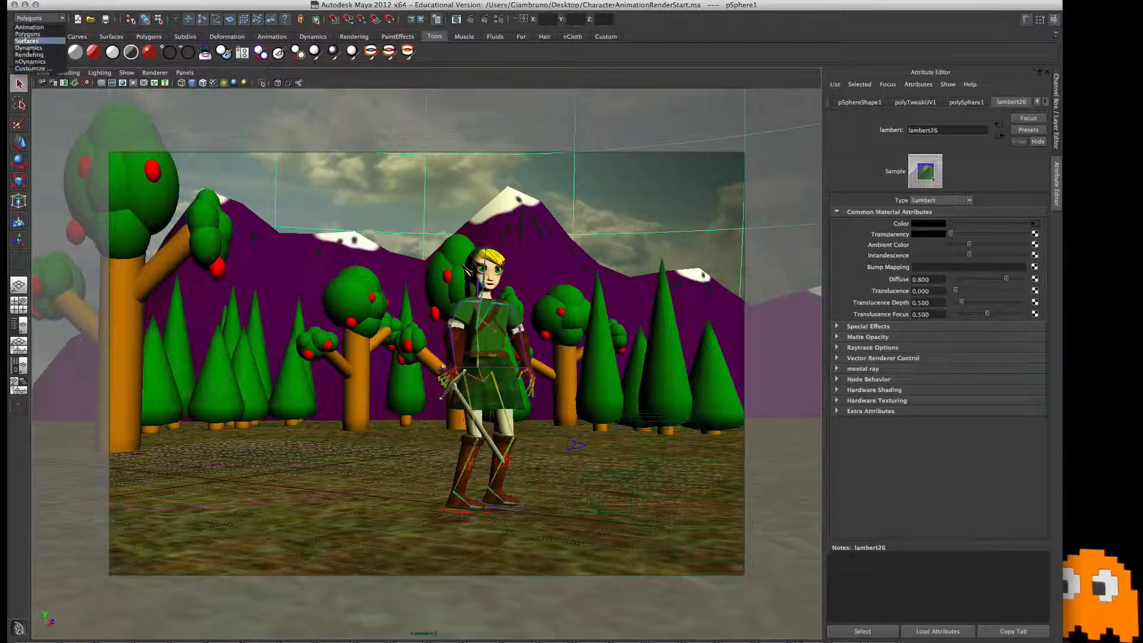
{"action": "left_click", "coordinate": [29, 54]}
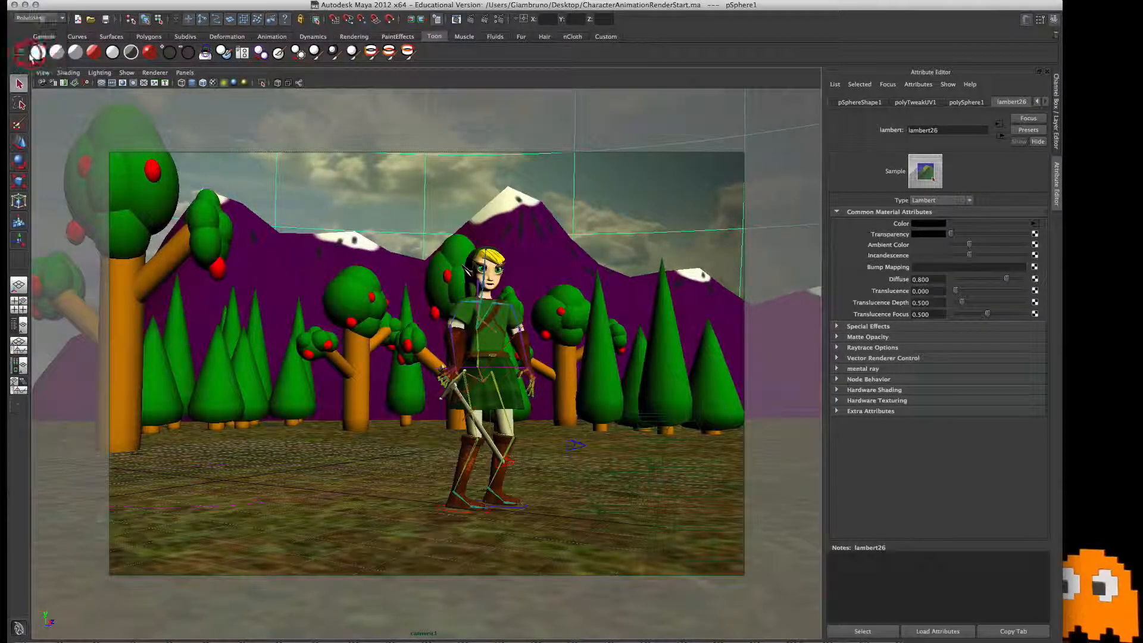
{"action": "left_click", "coordinate": [388, 0]}
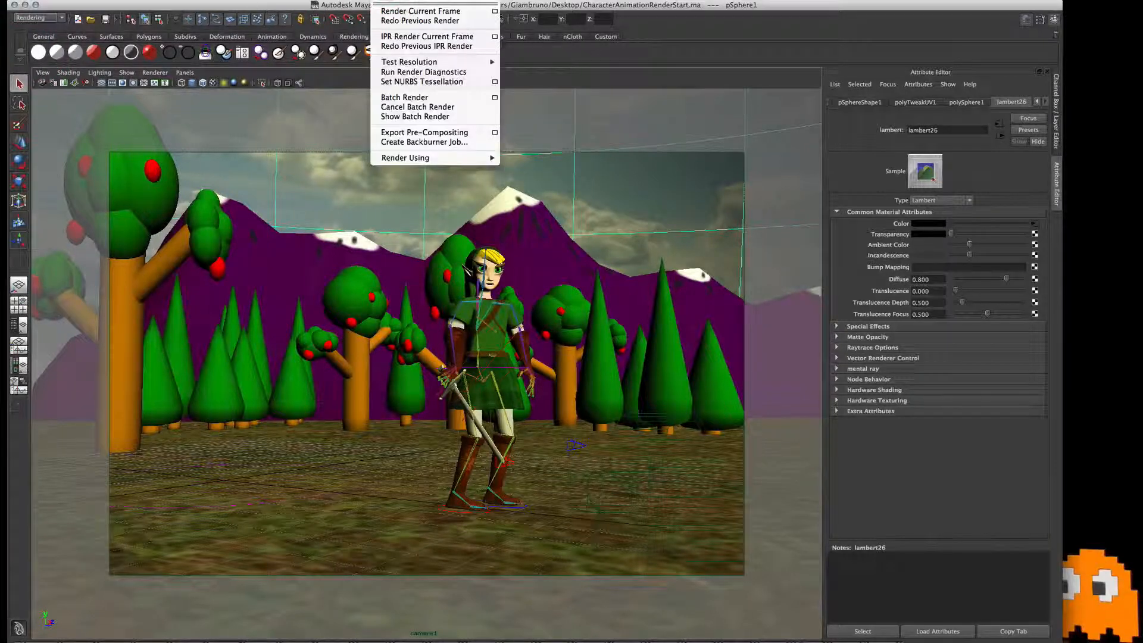
{"action": "left_click", "coordinate": [495, 102]}
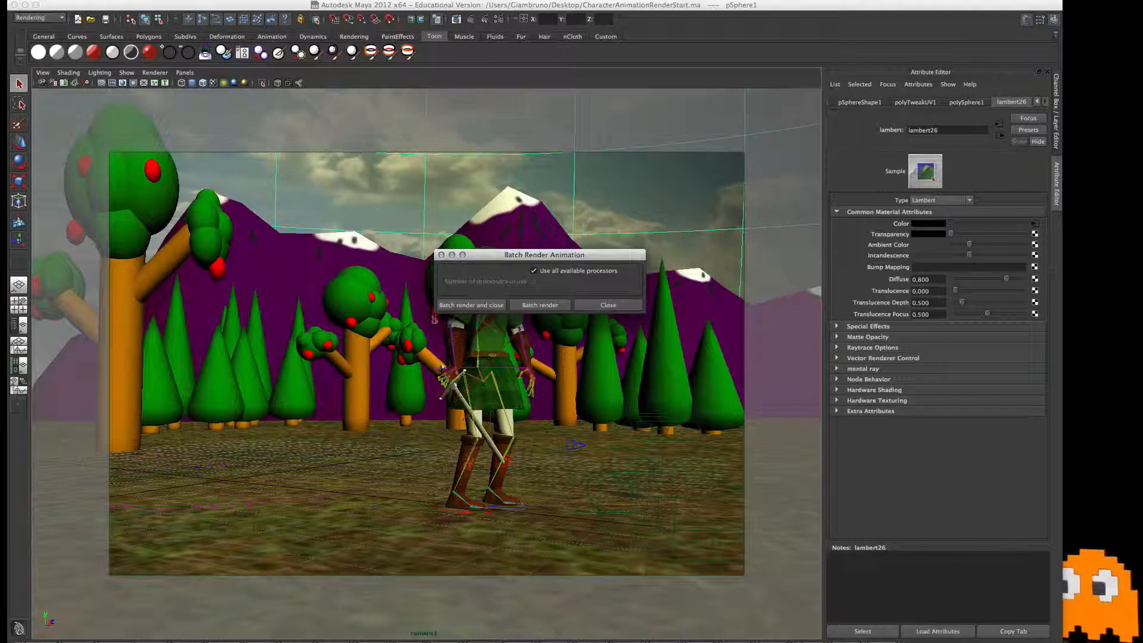
{"action": "left_click", "coordinate": [616, 306]}
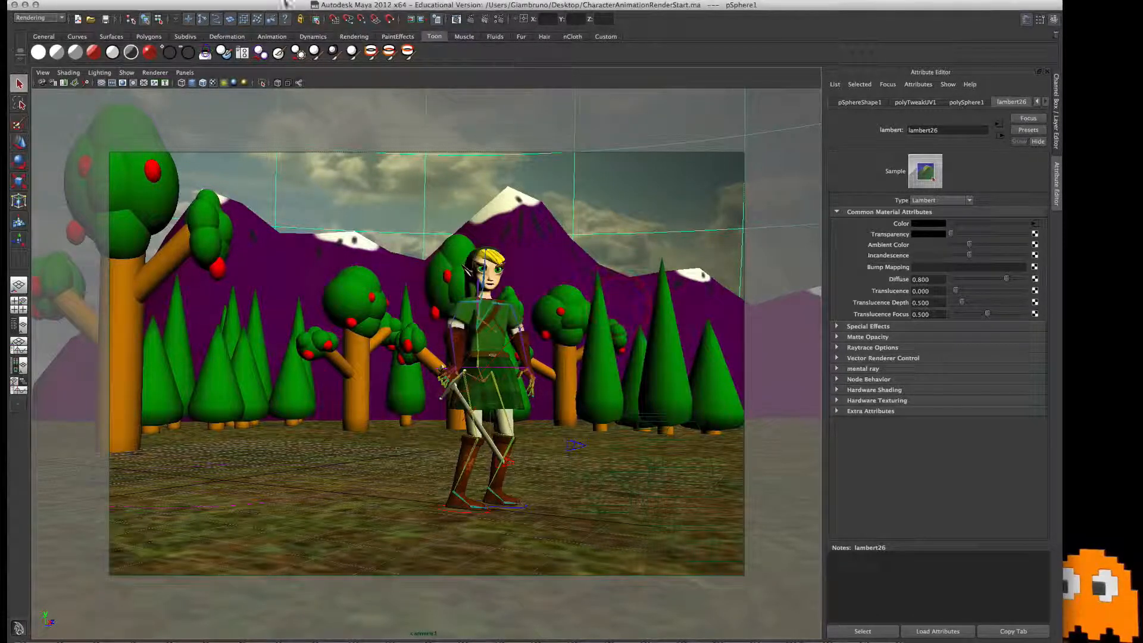
Step: Start a batch render of the animation from the Rendering menu set
{"action": "left_click", "coordinate": [30, 18]}
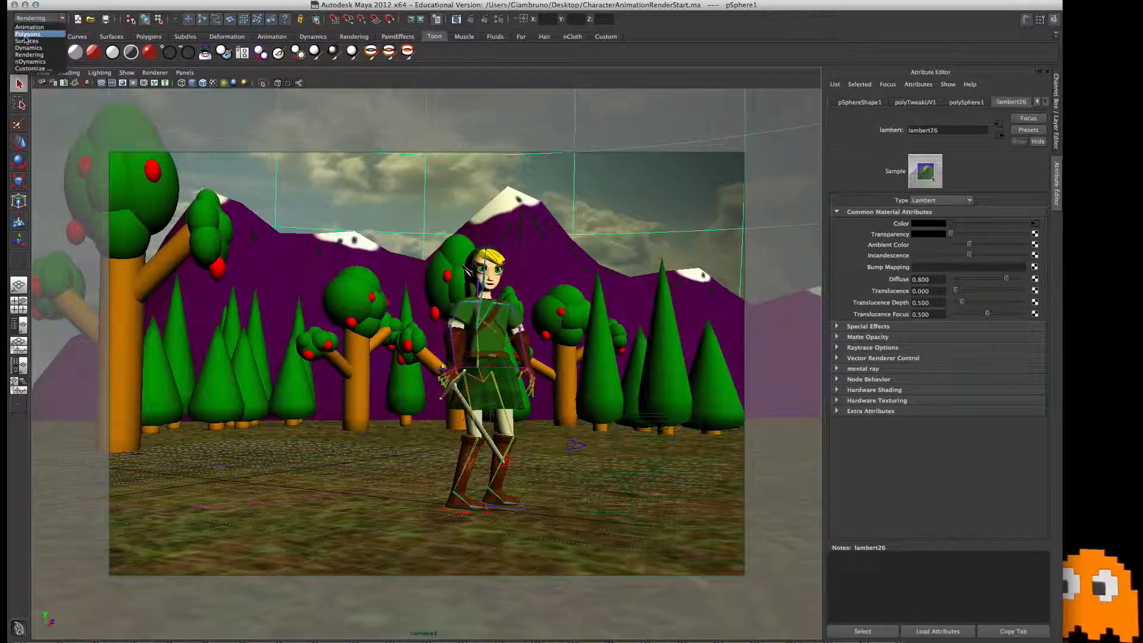
{"action": "left_click", "coordinate": [27, 55]}
{"action": "left_click", "coordinate": [394, 6]}
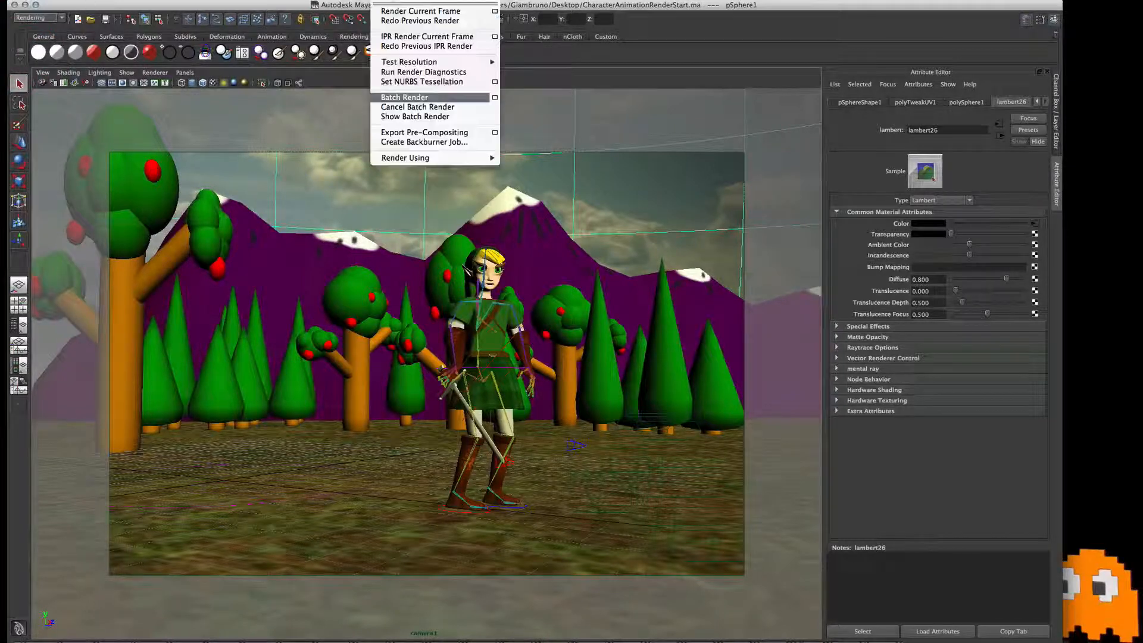
{"action": "left_click", "coordinate": [394, 98]}
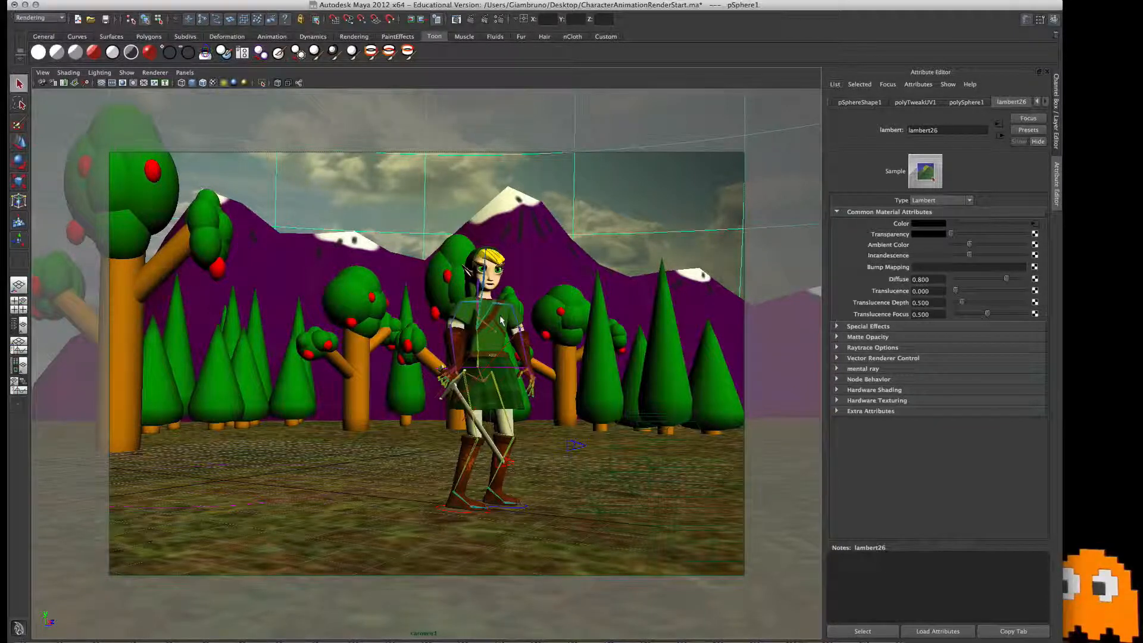
Step: Bring the Maya window in front of the agenda document and open the ANIMATION_DEMOS folder from the desktop
{"action": "mouse_move", "coordinate": [2, 536]}
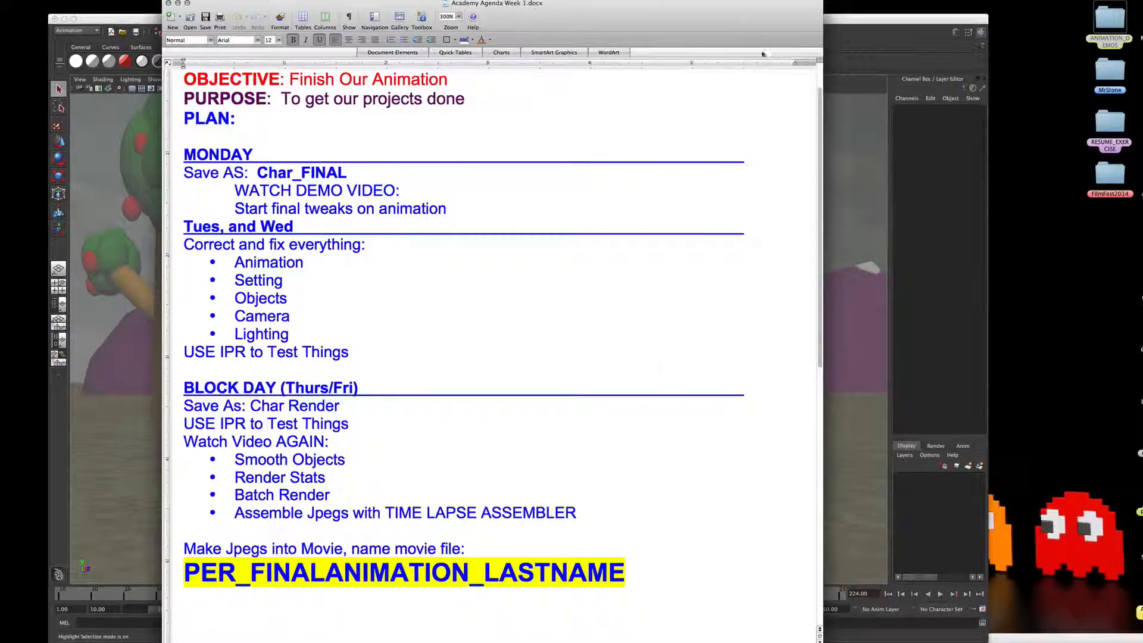
{"action": "left_click", "coordinate": [833, 18]}
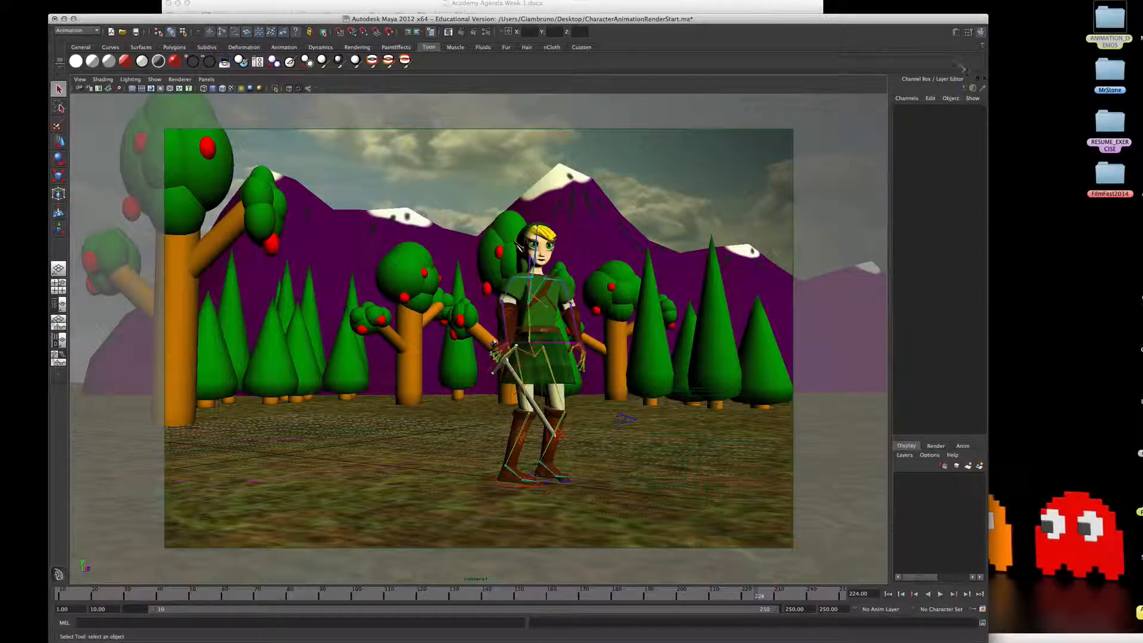
{"action": "double_click", "coordinate": [1110, 19]}
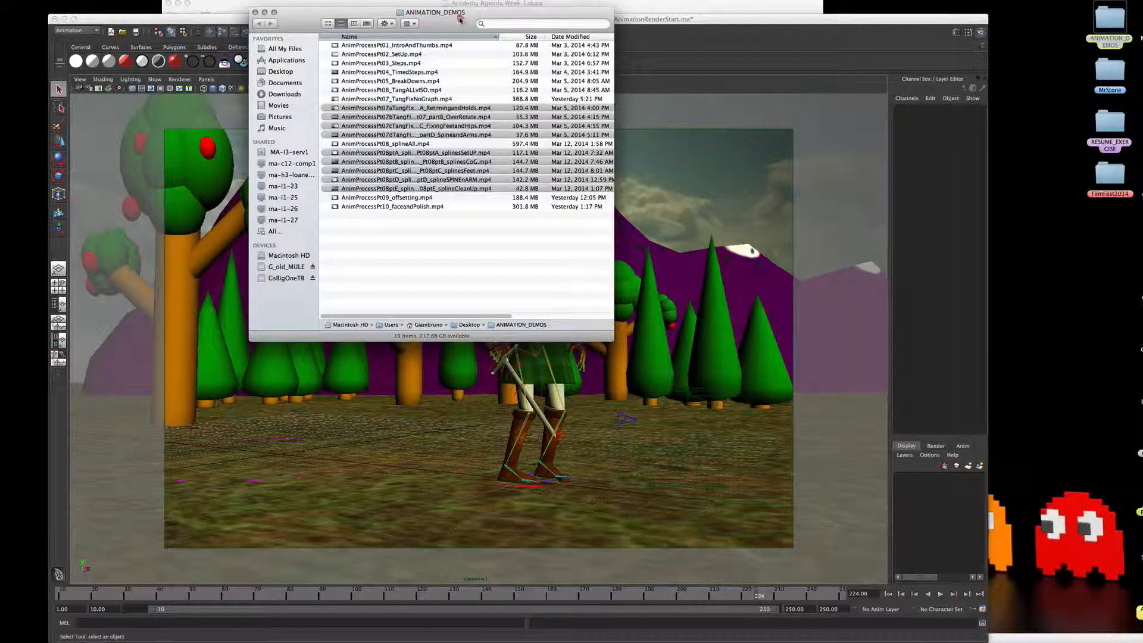
Step: Reopen the ANIMATION_DEMOS folder from the desktop and switch its window to the Documents folder
{"action": "mouse_move", "coordinate": [459, 19]}
{"action": "left_mouse_down"}
{"action": "mouse_move", "coordinate": [569, 10]}
{"action": "mouse_move", "coordinate": [477, 10]}
{"action": "left_mouse_up"}
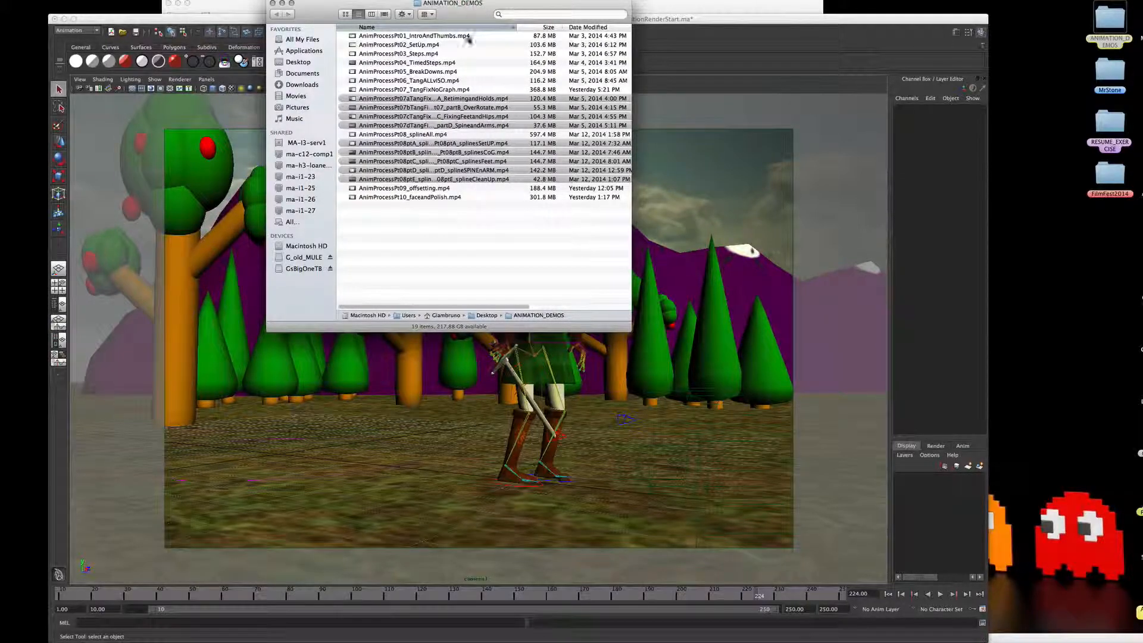
{"action": "left_click_drag", "start_coordinate": [550, 5], "coordinate": [700, 109]}
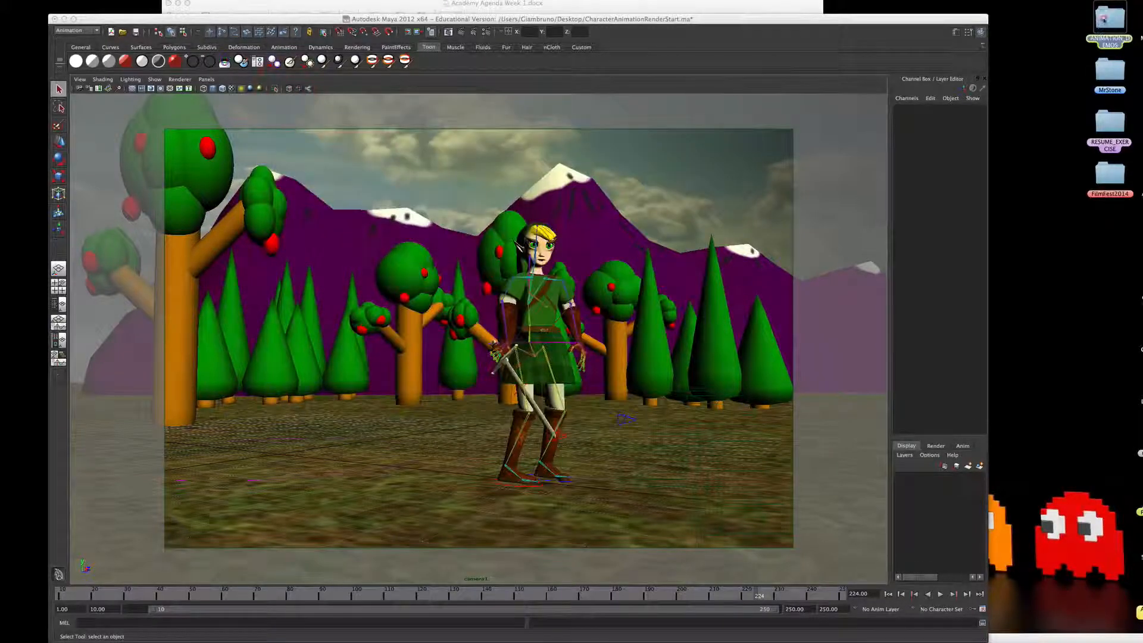
{"action": "double_click", "coordinate": [1099, 14]}
{"action": "left_click_drag", "start_coordinate": [500, 101], "coordinate": [466, 103]}
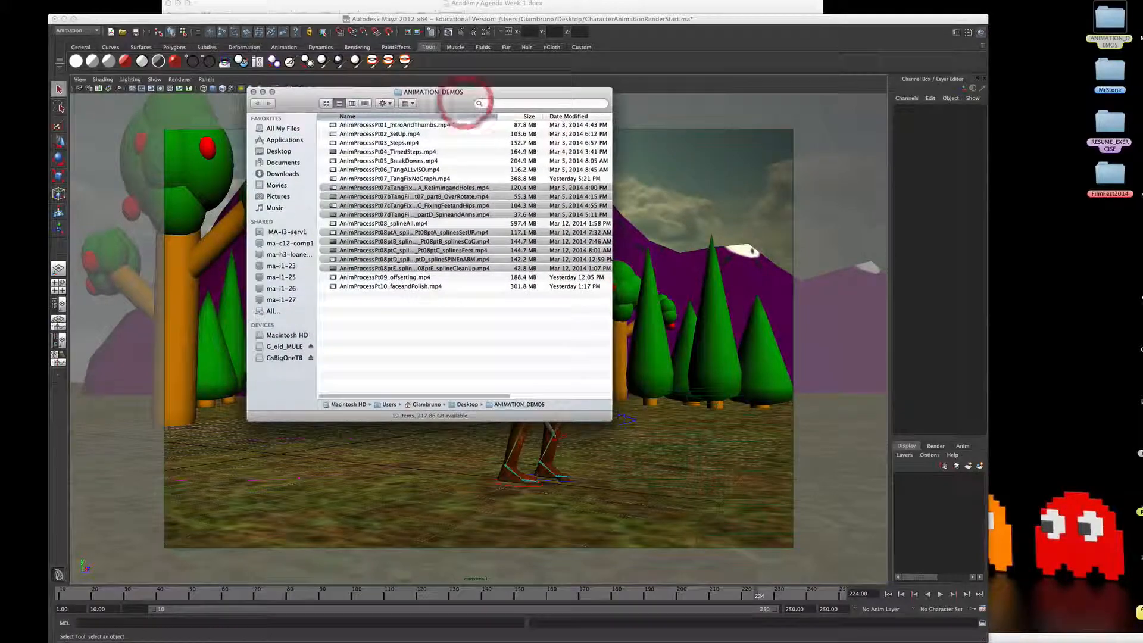
{"action": "left_click", "coordinate": [278, 165]}
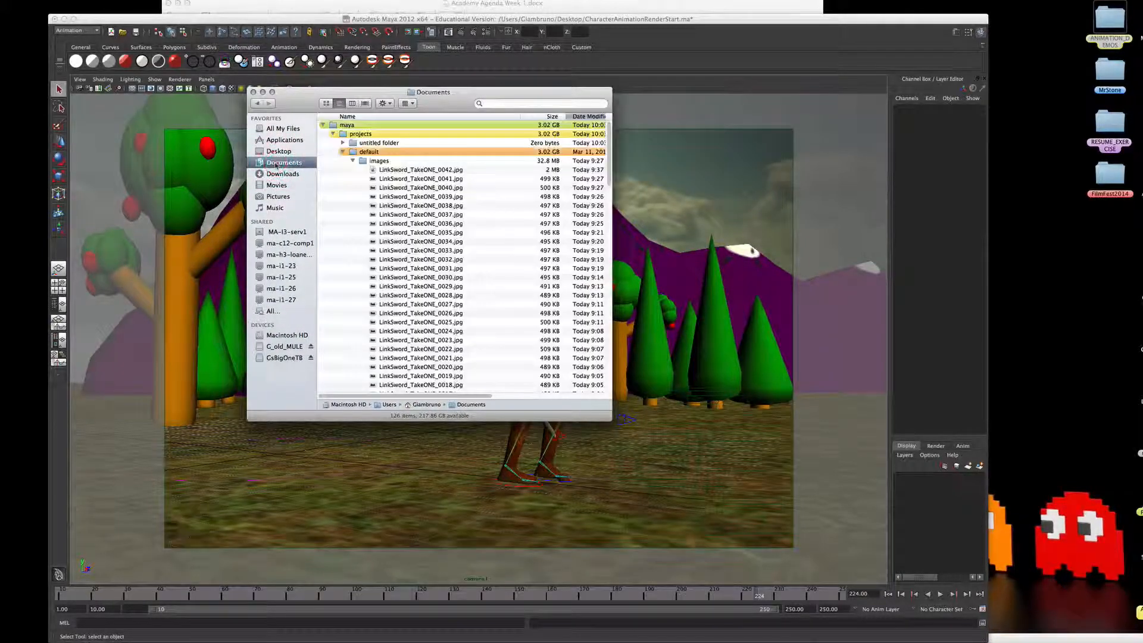
Step: Collapse the maya folder in Documents, and expand it again through projects, default and images to list the rendered frames
{"action": "left_click", "coordinate": [352, 162]}
{"action": "left_click", "coordinate": [323, 125]}
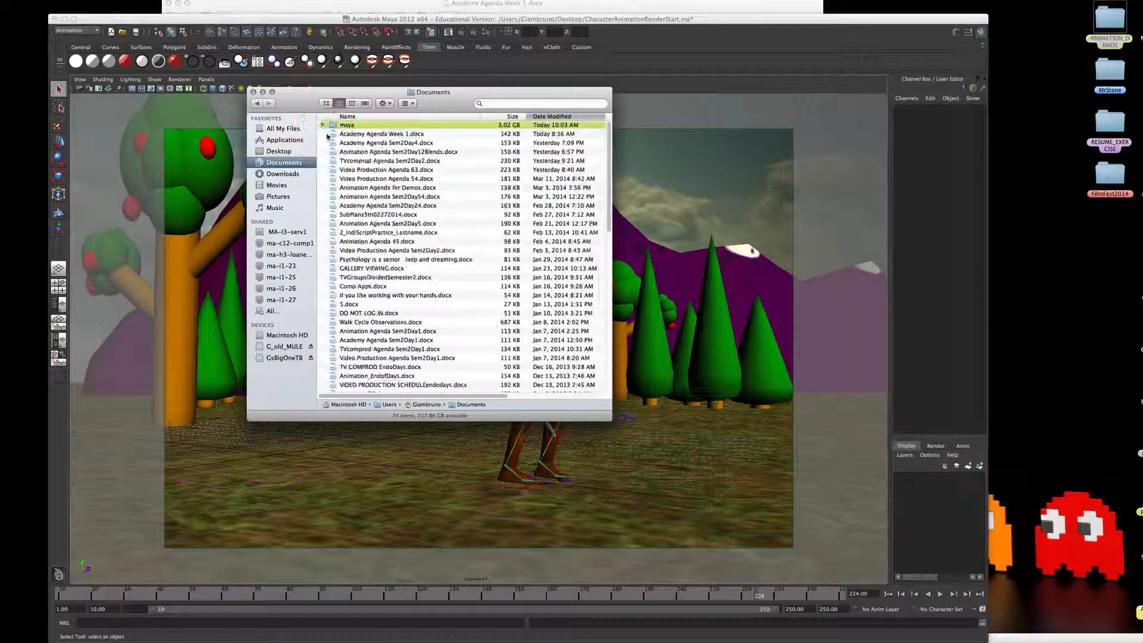
{"action": "left_click", "coordinate": [336, 126]}
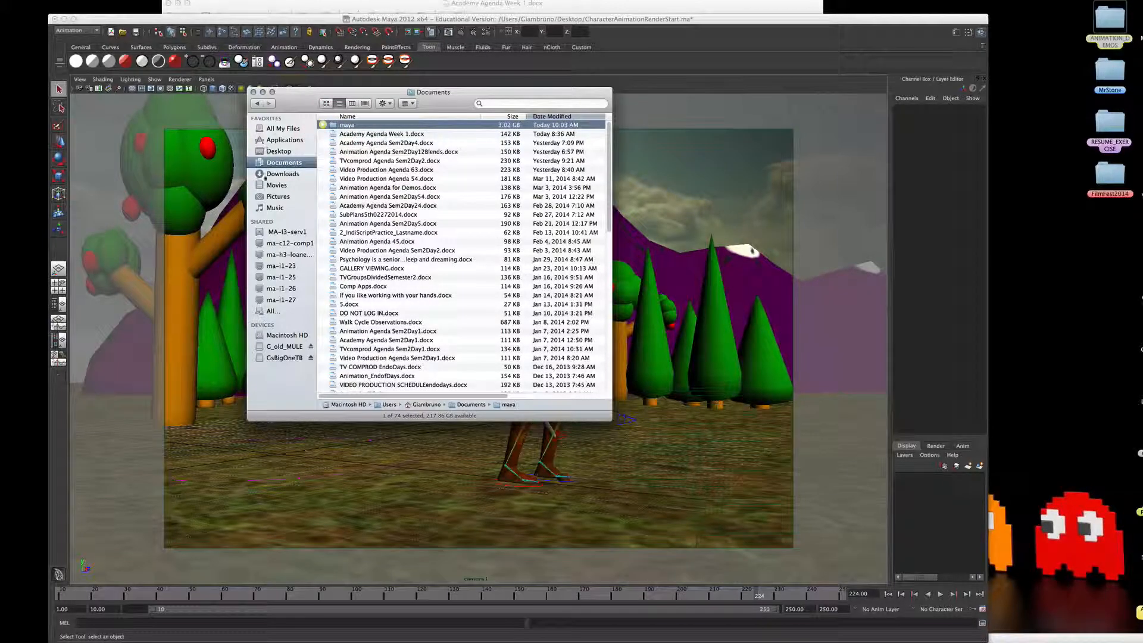
{"action": "left_click", "coordinate": [277, 185]}
{"action": "left_click", "coordinate": [277, 167]}
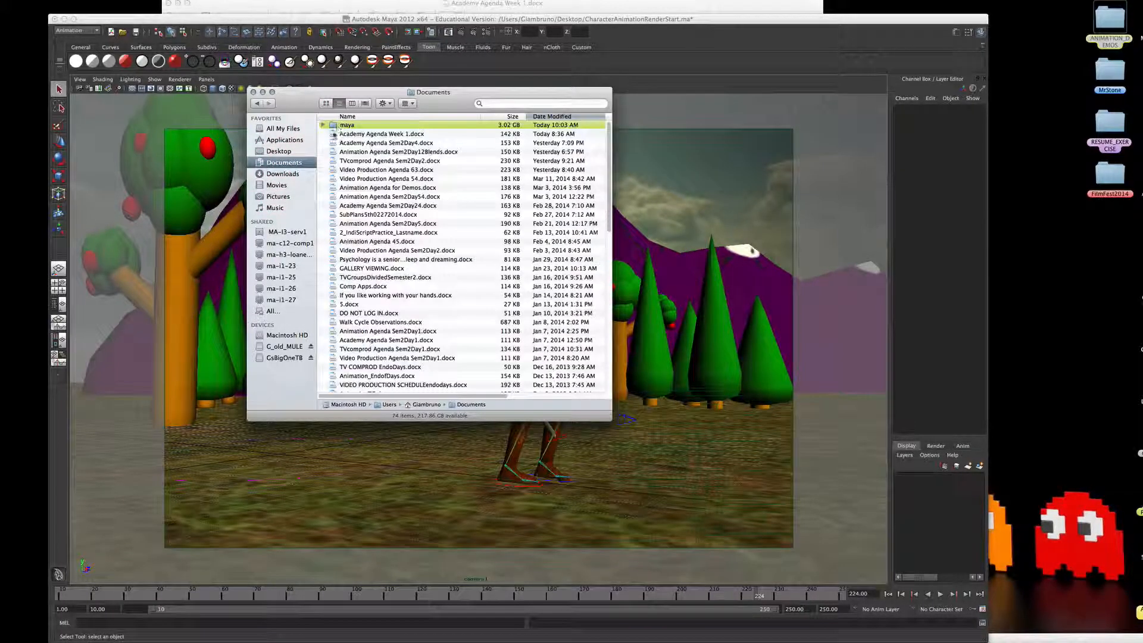
{"action": "left_click", "coordinate": [332, 125]}
{"action": "left_click", "coordinate": [324, 125]}
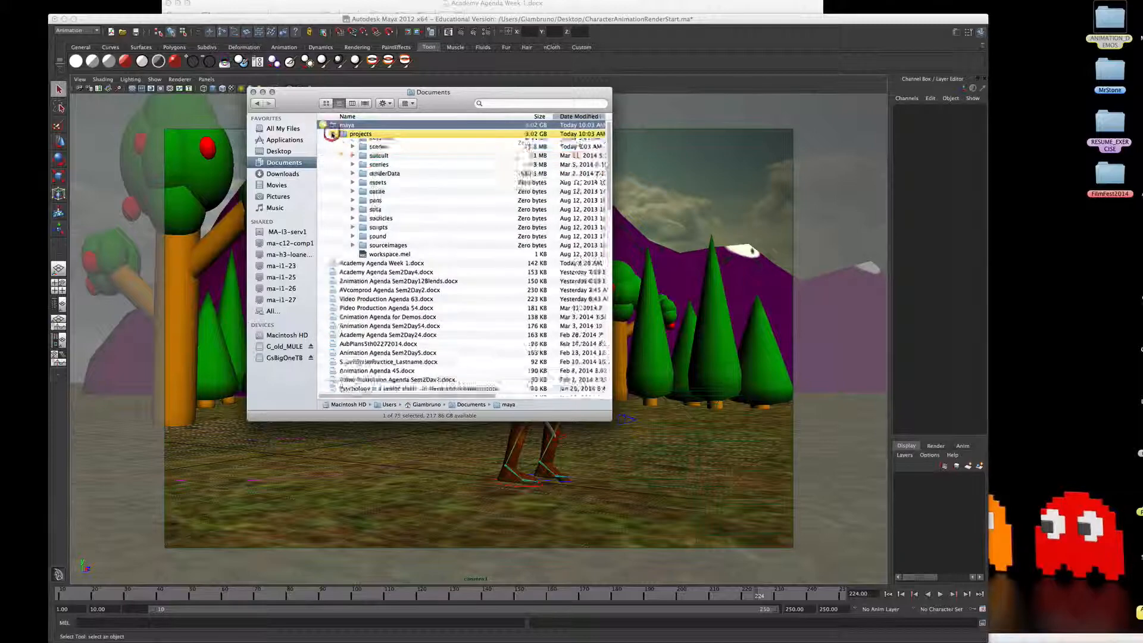
{"action": "left_click", "coordinate": [343, 136]}
{"action": "left_click", "coordinate": [343, 152]}
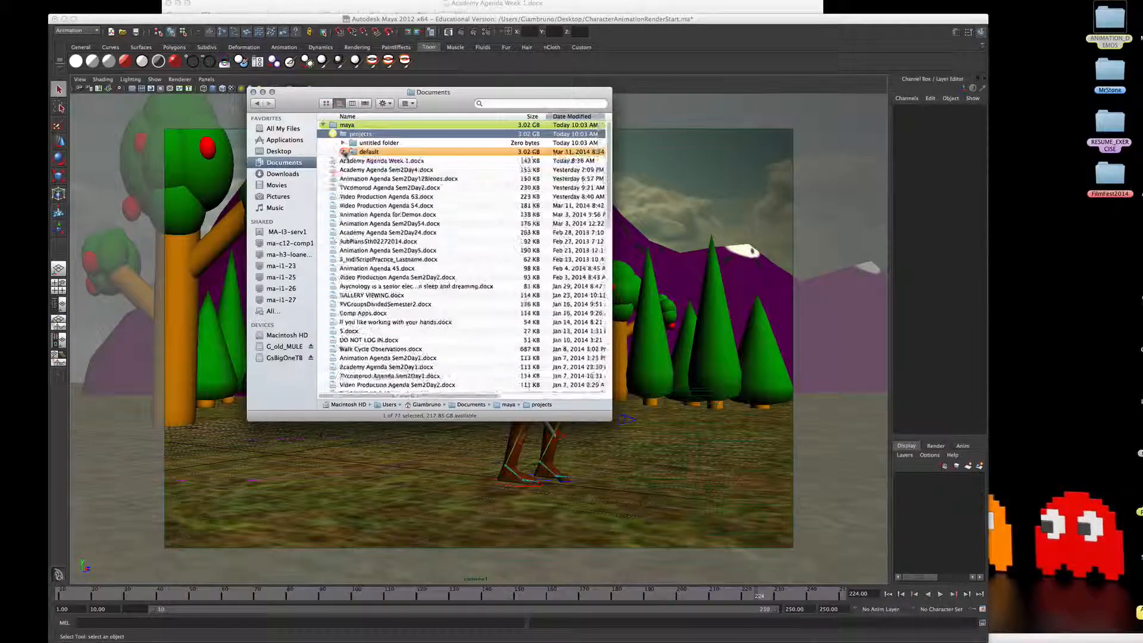
{"action": "left_click", "coordinate": [343, 153]}
{"action": "left_click", "coordinate": [353, 161]}
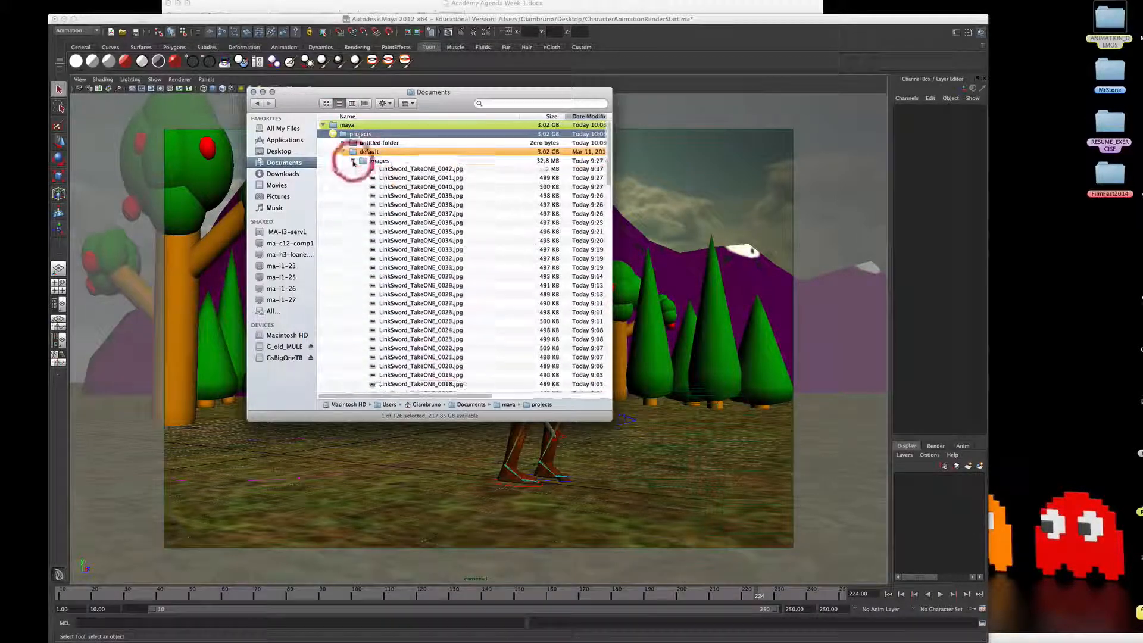
Step: Preview the rendered LinkSword_TakeONE images in Quick Look, stepping from frame 0041 down to 0018 and back up
{"action": "left_click", "coordinate": [397, 171]}
{"action": "left_click", "coordinate": [404, 215]}
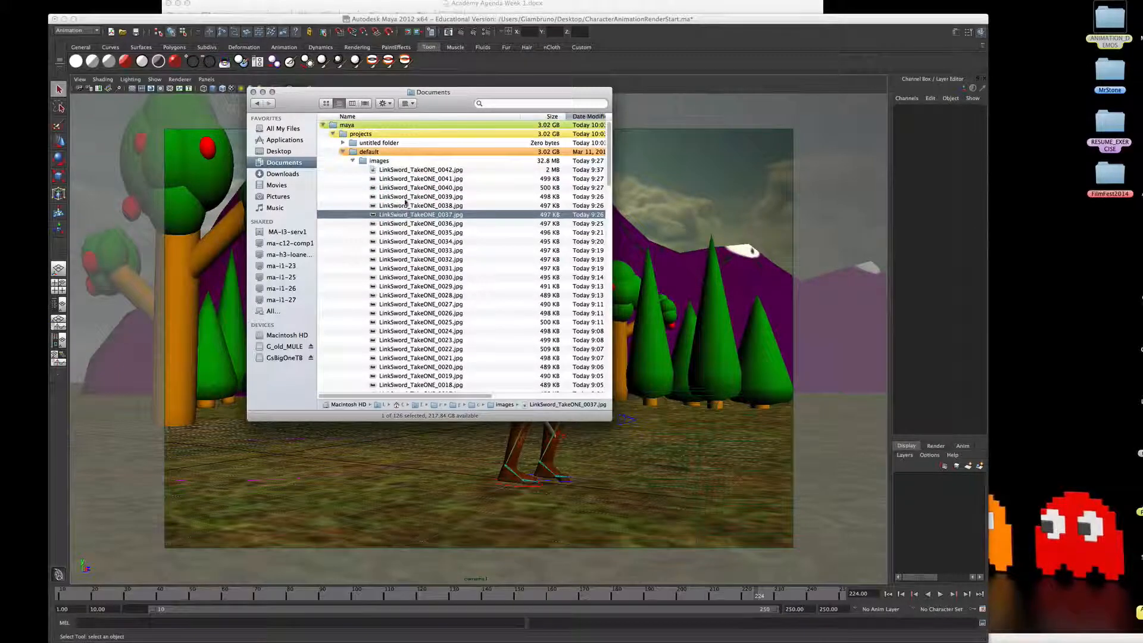
{"action": "left_click", "coordinate": [409, 179]}
{"action": "key", "text": "space"}
{"action": "key", "text": "Down"}
{"action": "key", "text": "Down"}
{"action": "key", "text": "Down"}
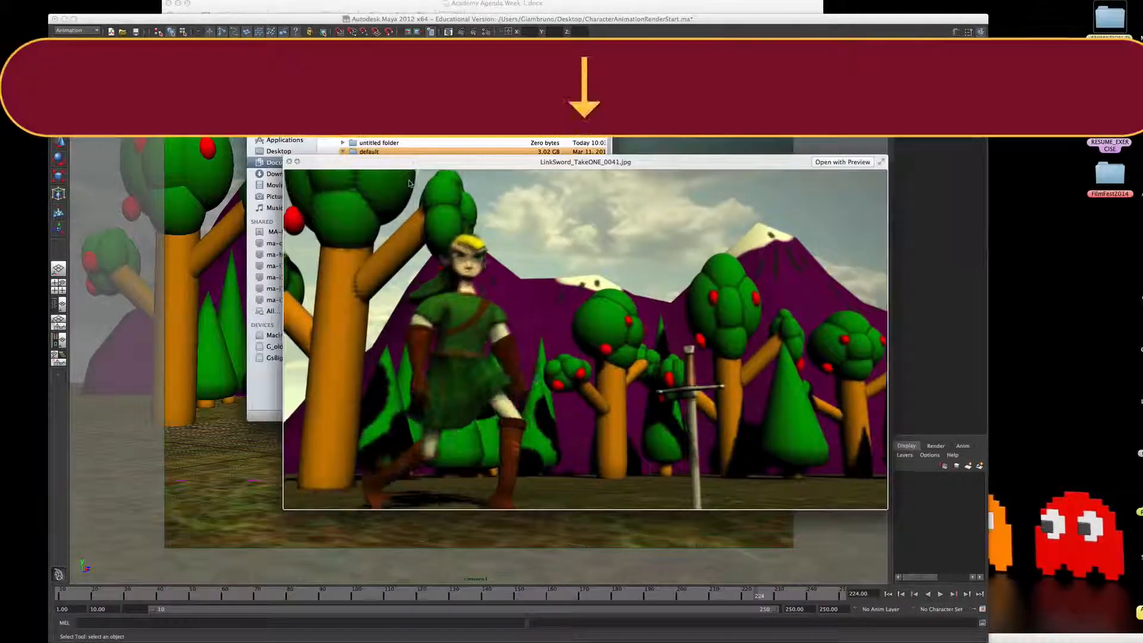
{"action": "key", "text": "Down"}
{"action": "key", "text": "Down"}
{"action": "key", "text": "Down"}
{"action": "key", "text": "Down"}
{"action": "key", "text": "Down"}
{"action": "key", "text": "Down"}
{"action": "key", "text": "Down"}
{"action": "key", "text": "Down"}
{"action": "key", "text": "Down"}
{"action": "key", "text": "Down"}
{"action": "key", "text": "Down"}
{"action": "key", "text": "Down"}
{"action": "key", "text": "Down"}
{"action": "key", "text": "Down"}
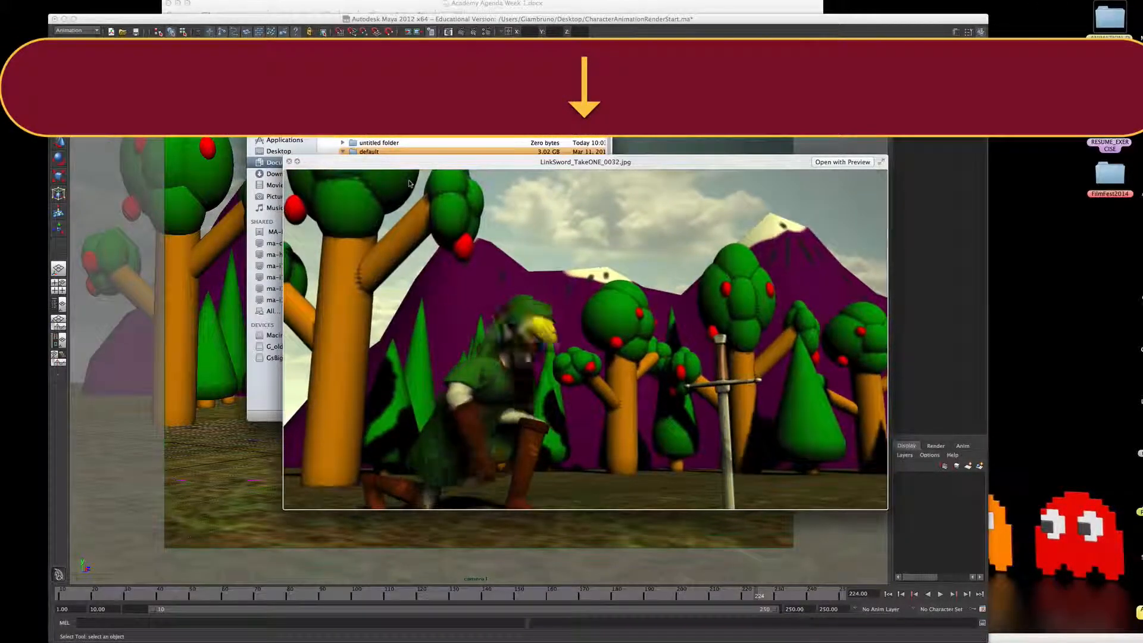
{"action": "key", "text": "Down"}
{"action": "key", "text": "Down"}
{"action": "key", "text": "Down"}
{"action": "key", "text": "Down"}
{"action": "key", "text": "Down"}
{"action": "key", "text": "Down"}
{"action": "key", "text": "Down"}
{"action": "key", "text": "Down"}
{"action": "key", "text": "Down"}
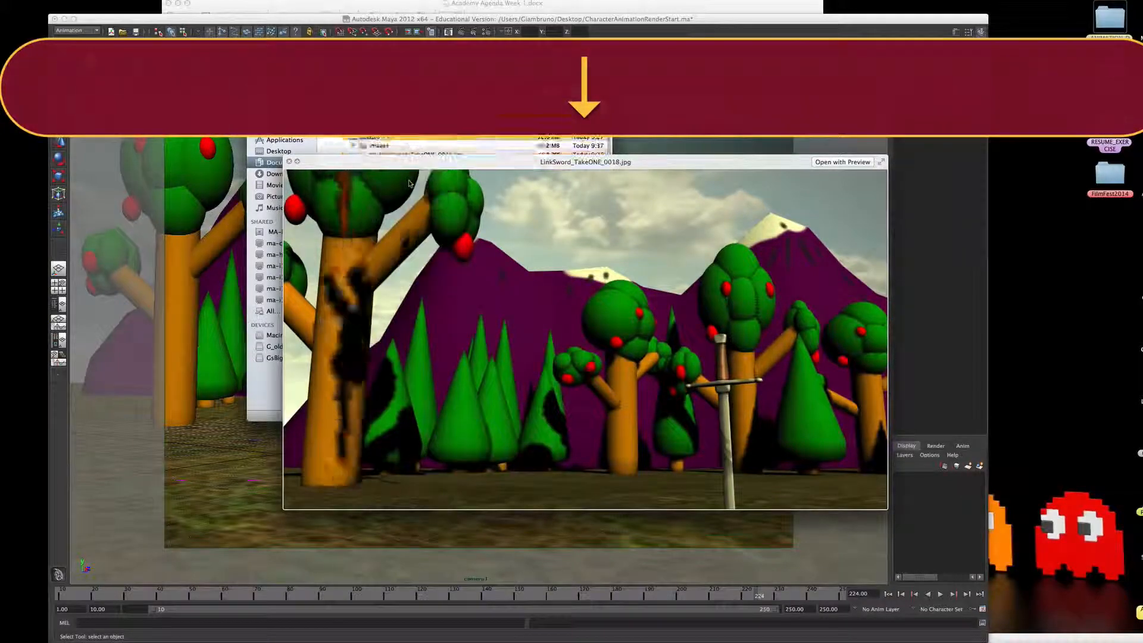
{"action": "key", "text": "Up"}
{"action": "key", "text": "Up"}
{"action": "key", "text": "Up"}
{"action": "key", "text": "Up"}
{"action": "key", "text": "Up"}
{"action": "key", "text": "Up"}
{"action": "key", "text": "Up"}
{"action": "key", "text": "Up"}
{"action": "key", "text": "Up"}
{"action": "key", "text": "Up"}
{"action": "key", "text": "Up"}
{"action": "key", "text": "Up"}
{"action": "key", "text": "Up"}
{"action": "key", "text": "Up"}
{"action": "key", "text": "Up"}
{"action": "key", "text": "Up"}
{"action": "key", "text": "Up"}
{"action": "key", "text": "Up"}
{"action": "key", "text": "Up"}
{"action": "key", "text": "Up"}
{"action": "key", "text": "Up"}
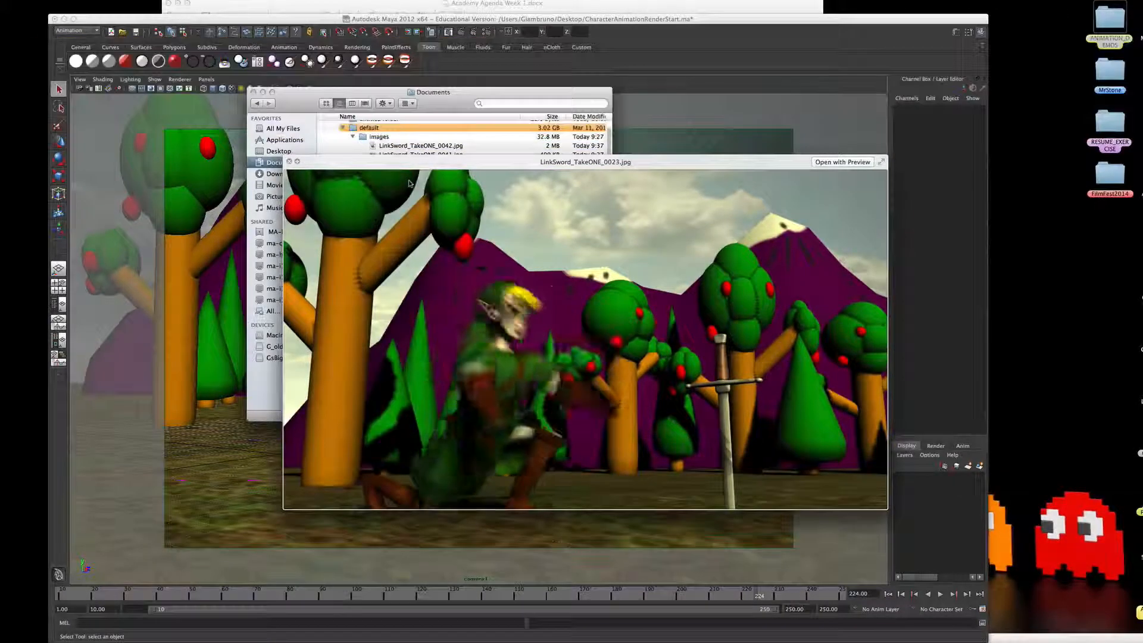
{"action": "key", "text": "space"}
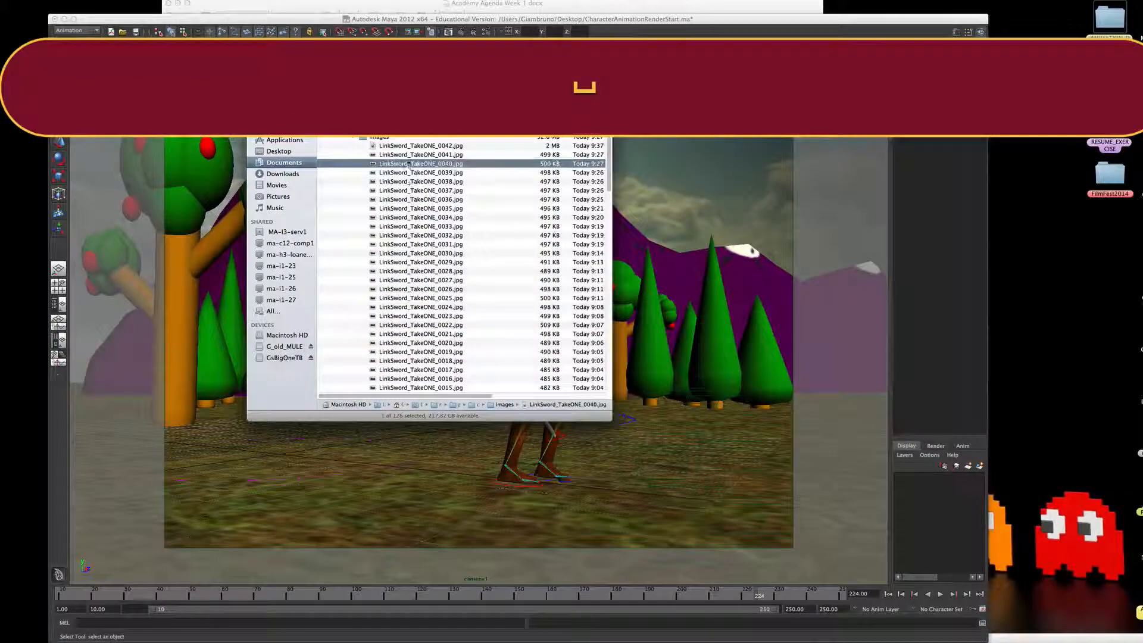
Step: Check the preview of LinkSword_TakeONE_0042.jpg and move that file to the Trash, closing the folder window
{"action": "left_click", "coordinate": [397, 147]}
{"action": "key", "text": "space"}
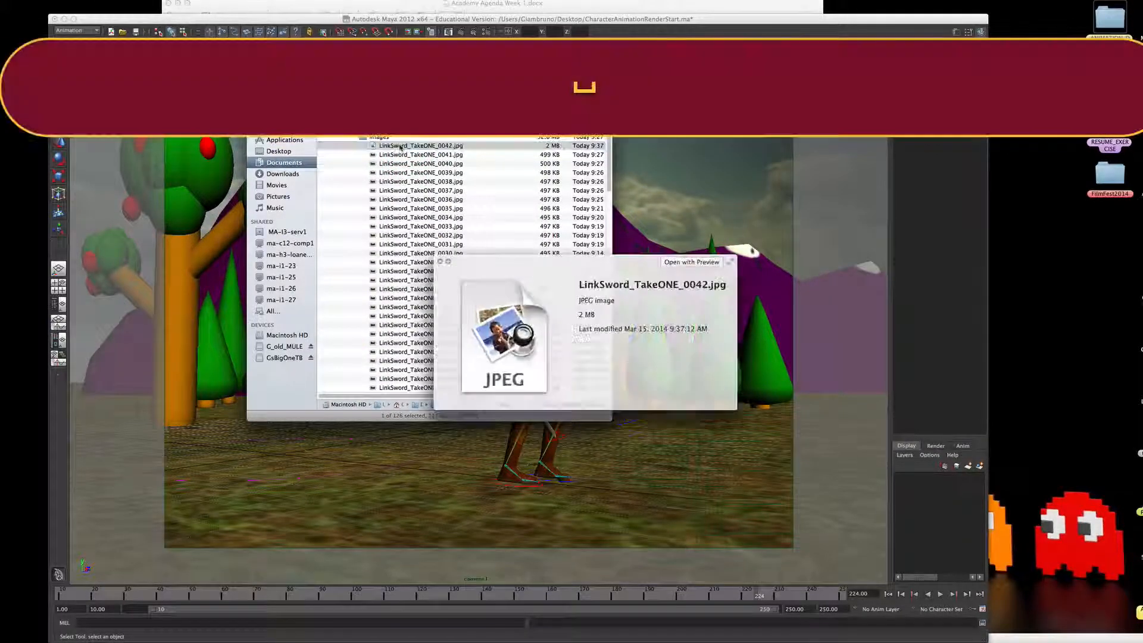
{"action": "key", "text": "space"}
{"action": "right_click", "coordinate": [398, 147]}
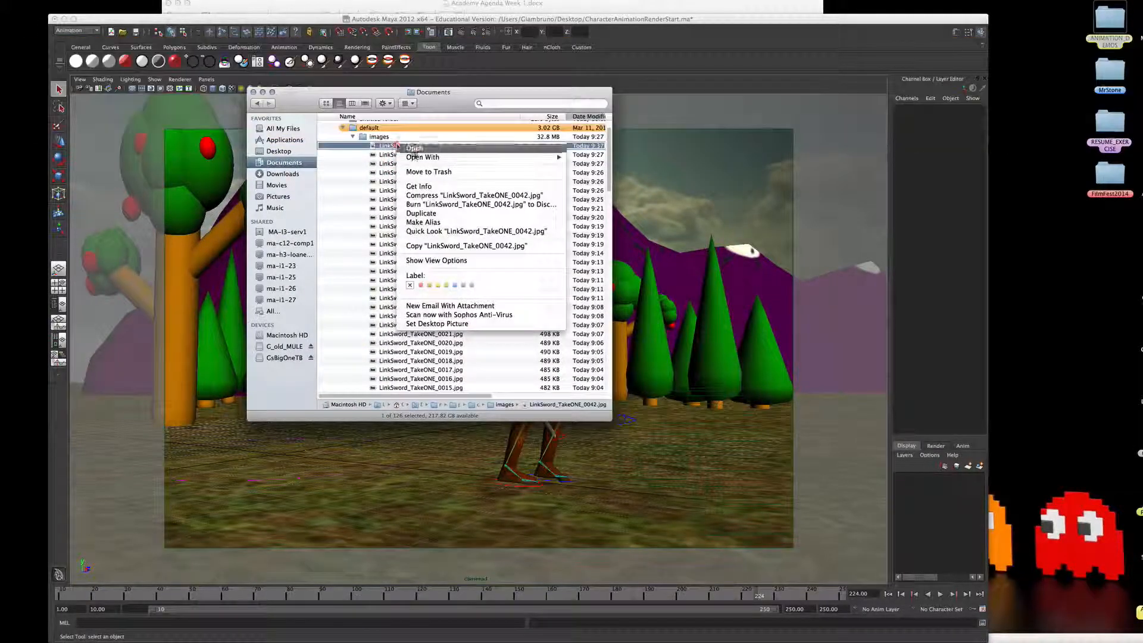
{"action": "left_click", "coordinate": [421, 168]}
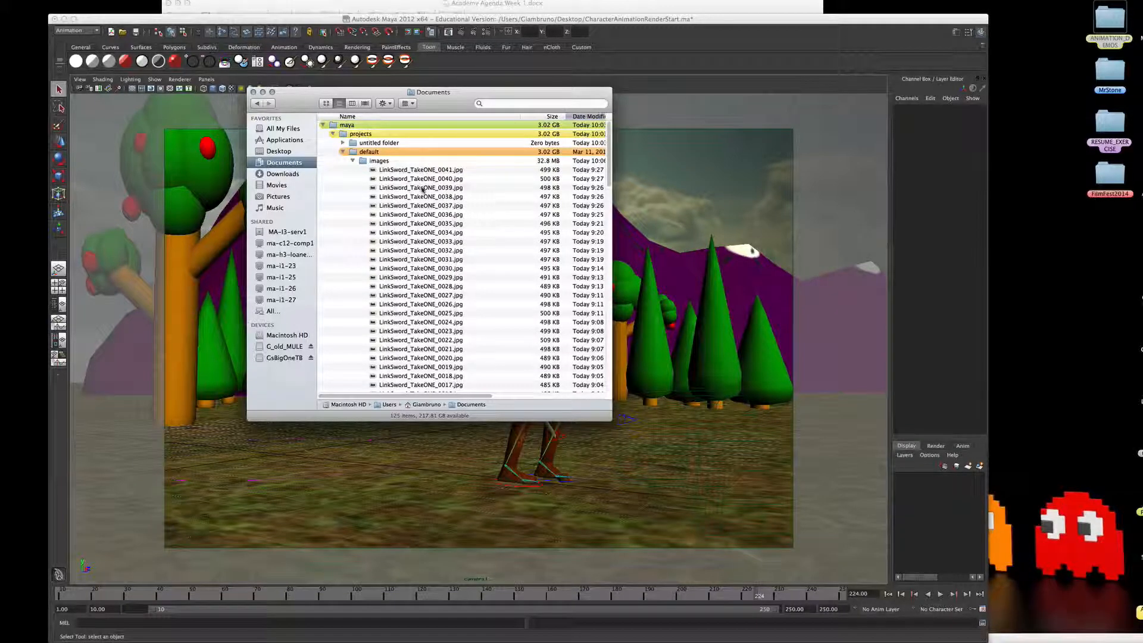
{"action": "left_click", "coordinate": [443, 171]}
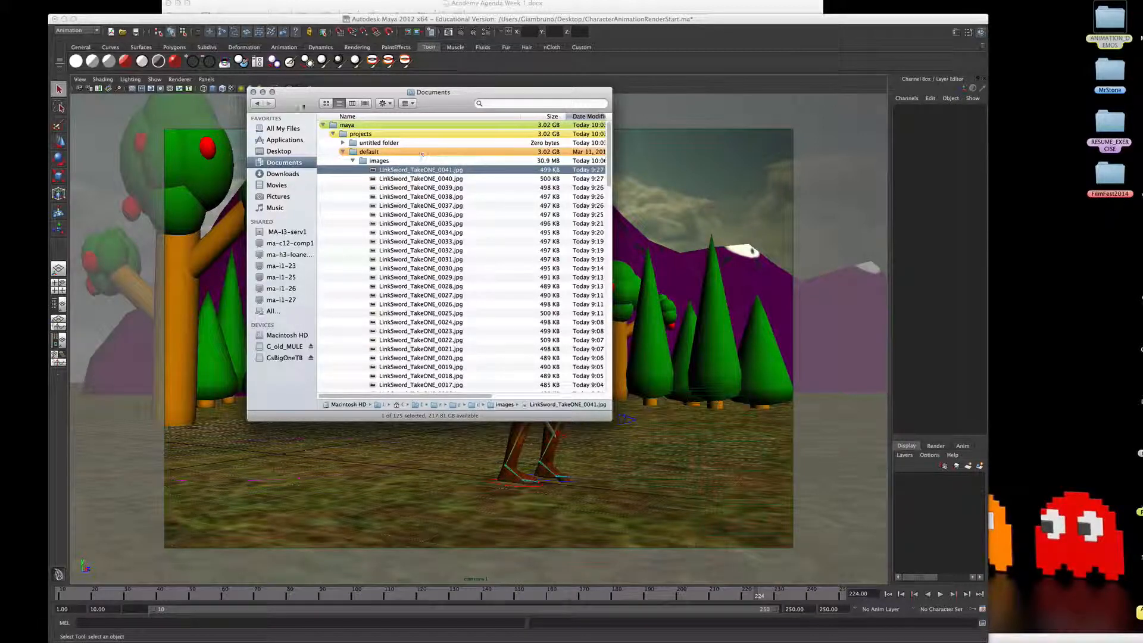
{"action": "left_click", "coordinate": [253, 92]}
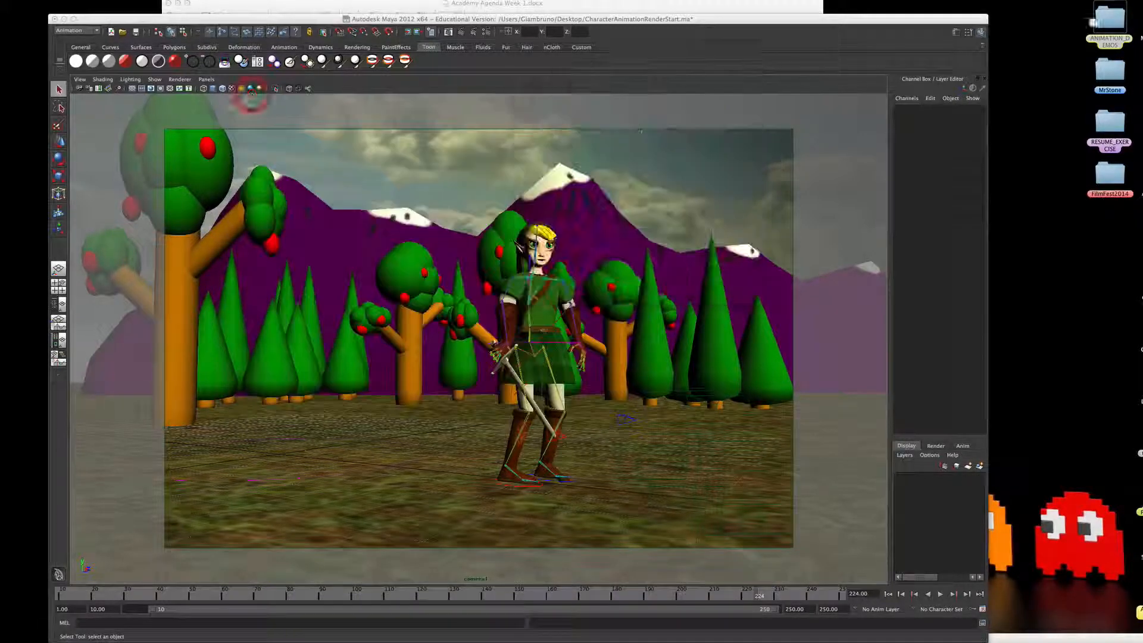
Step: Set the start frame to 42 in the render settings and close them
{"action": "left_click", "coordinate": [488, 32]}
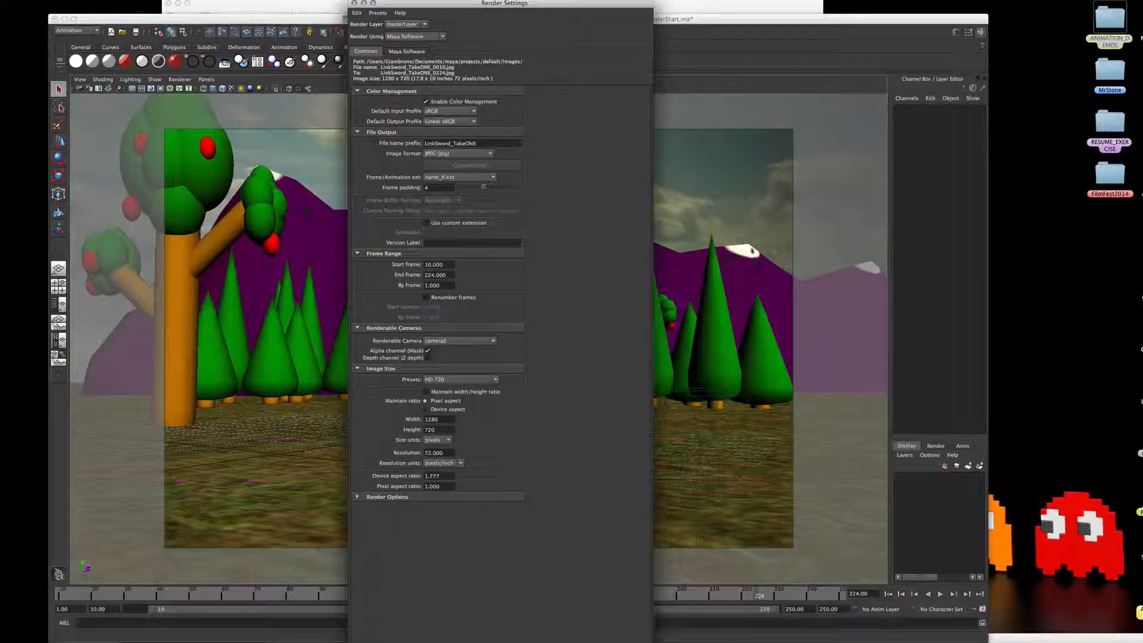
{"action": "double_click", "coordinate": [439, 265]}
{"action": "type", "text": "4"}
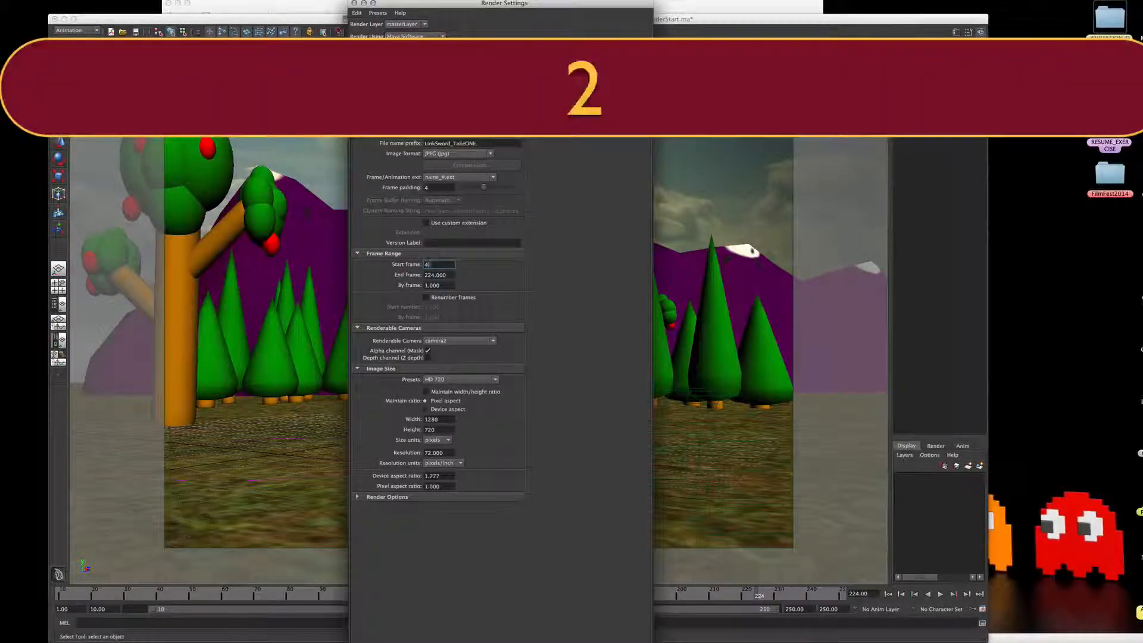
{"action": "type", "text": "2"}
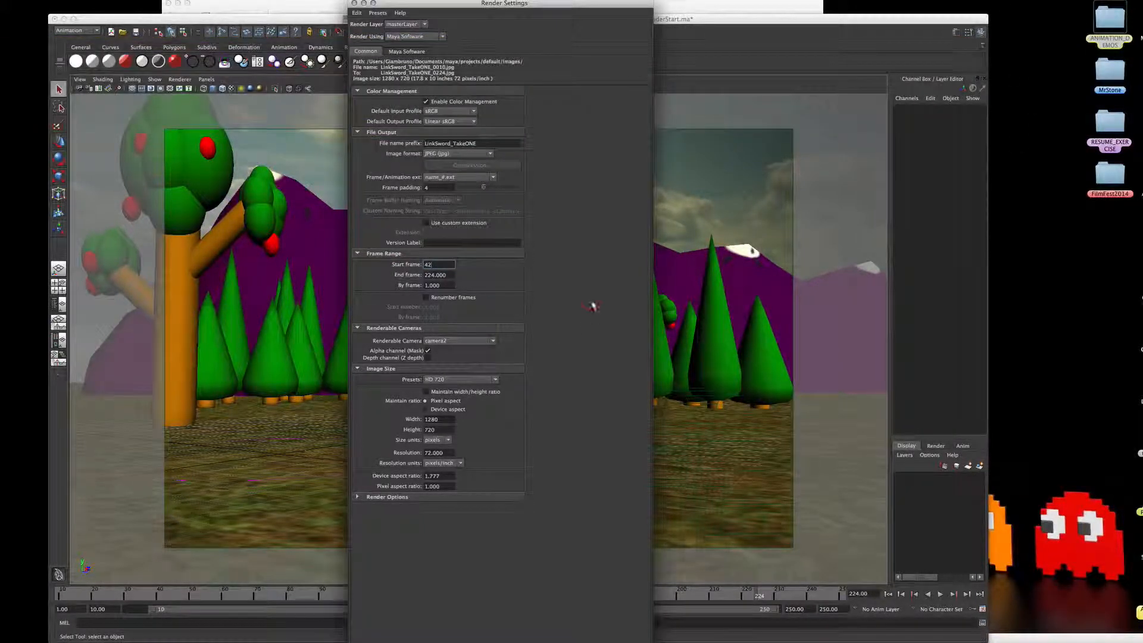
{"action": "left_click", "coordinate": [441, 285]}
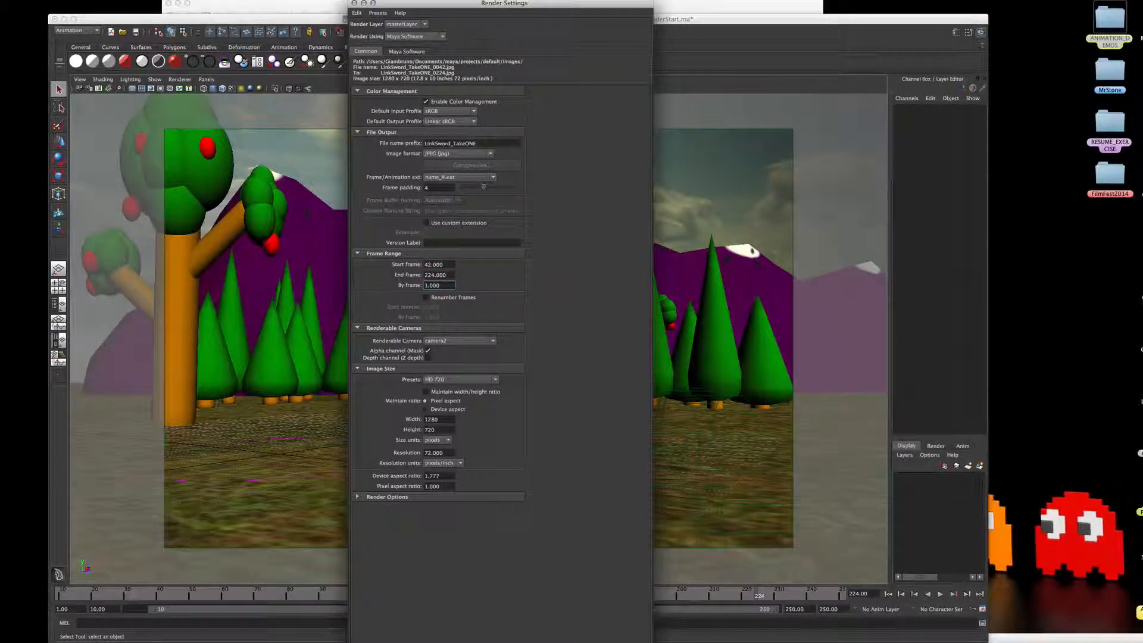
{"action": "left_click", "coordinate": [481, 642]}
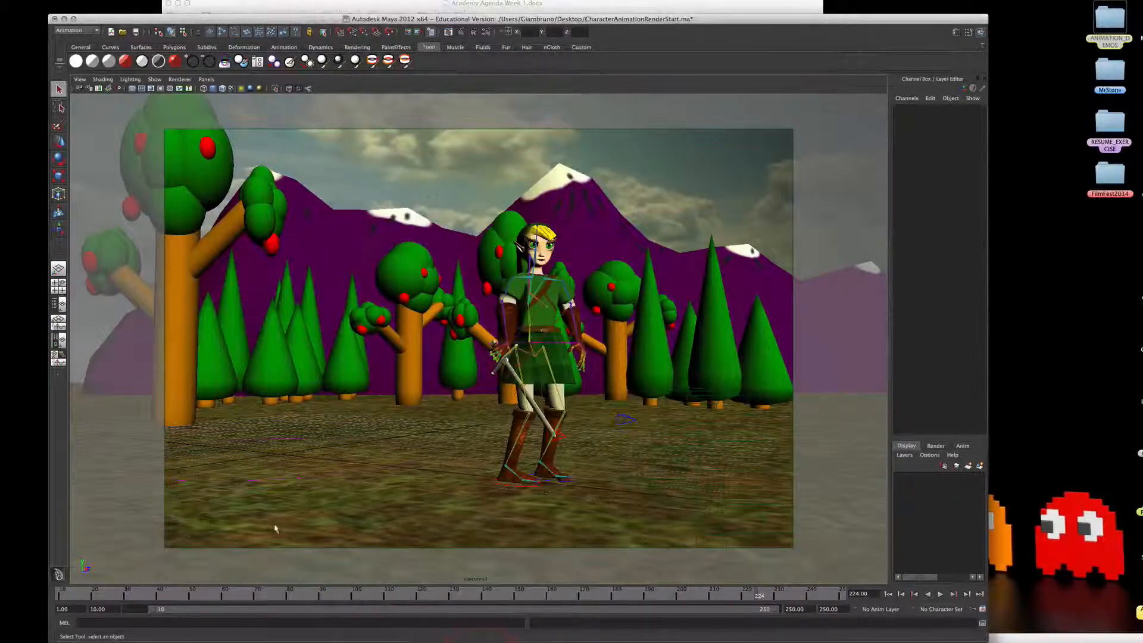
{"action": "left_click", "coordinate": [296, 531]}
Step: Save the scene and start a batch render of the remaining frames from the Rendering menu set
{"action": "left_click", "coordinate": [78, 30]}
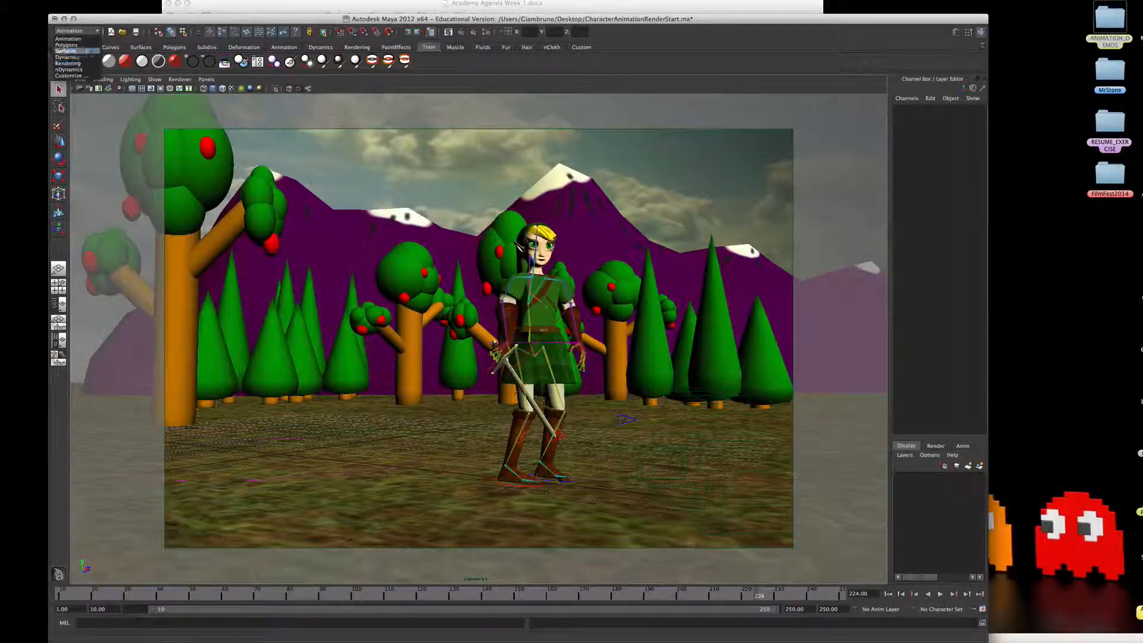
{"action": "left_click", "coordinate": [67, 64]}
{"action": "left_click", "coordinate": [136, 32]}
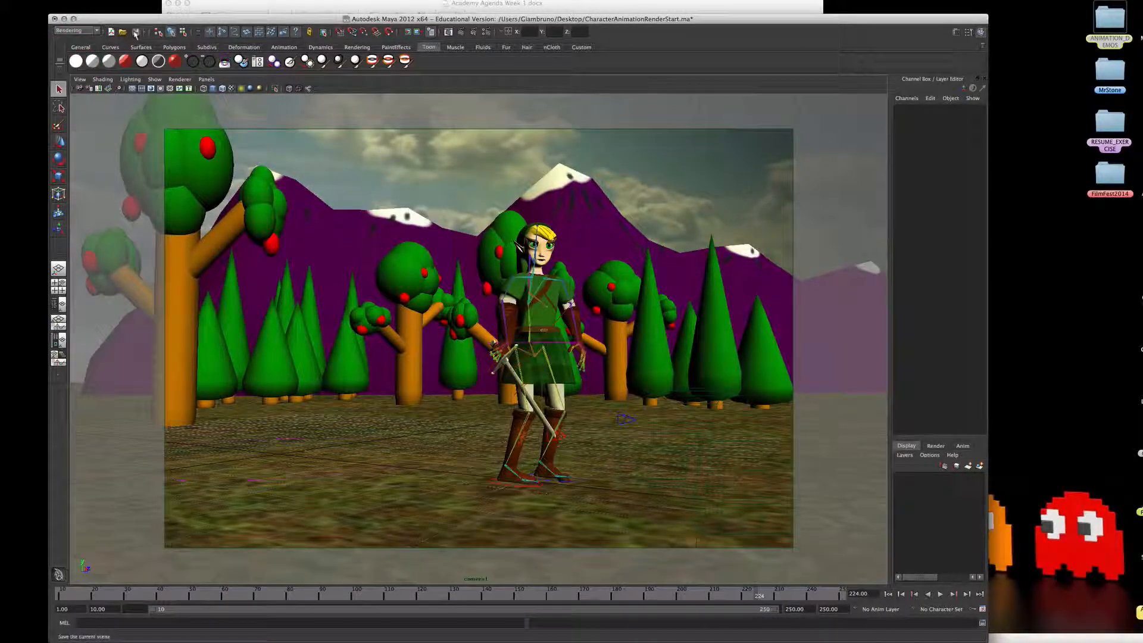
{"action": "left_click", "coordinate": [343, 0]}
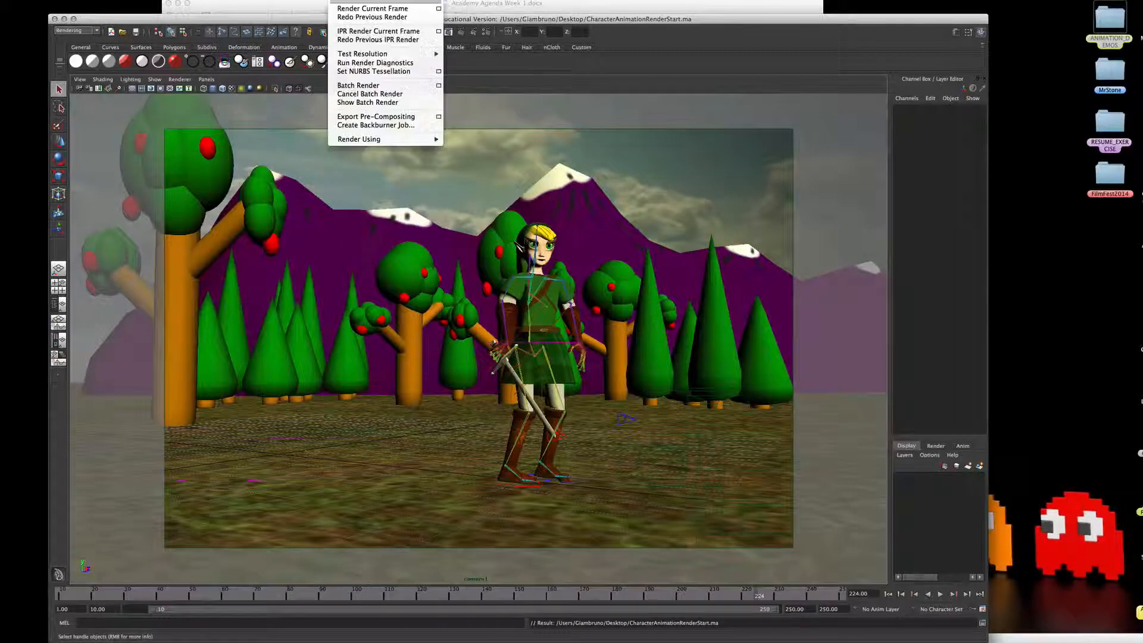
{"action": "left_click", "coordinate": [376, 86]}
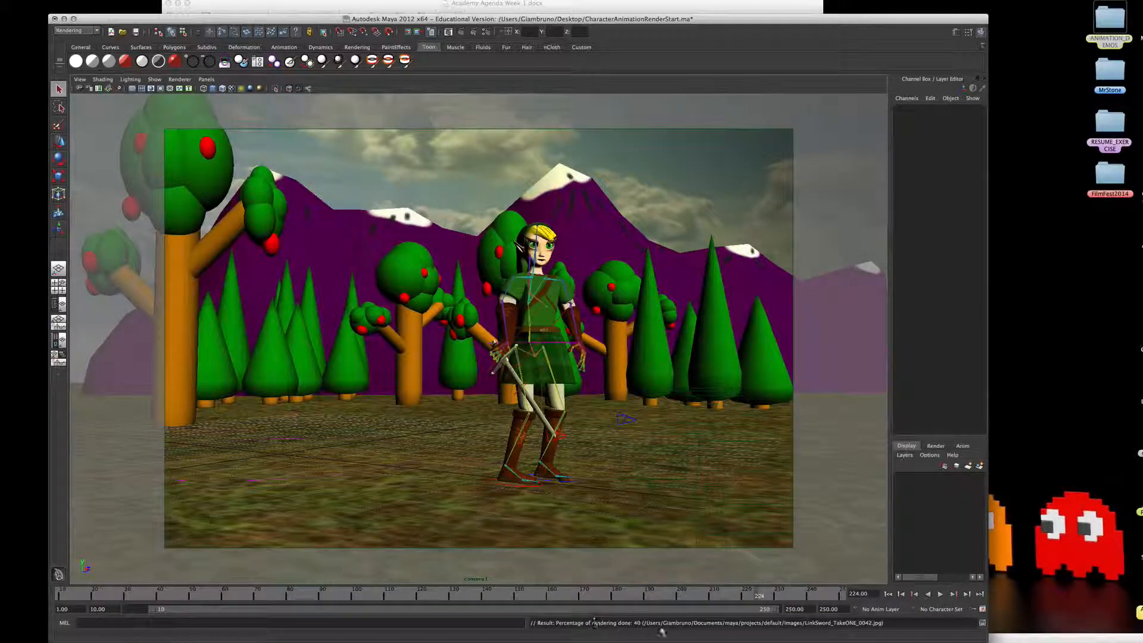
Step: Check the newly rendered frames in the default project's images folder under Documents, and close the folder window
{"action": "double_click", "coordinate": [1111, 23]}
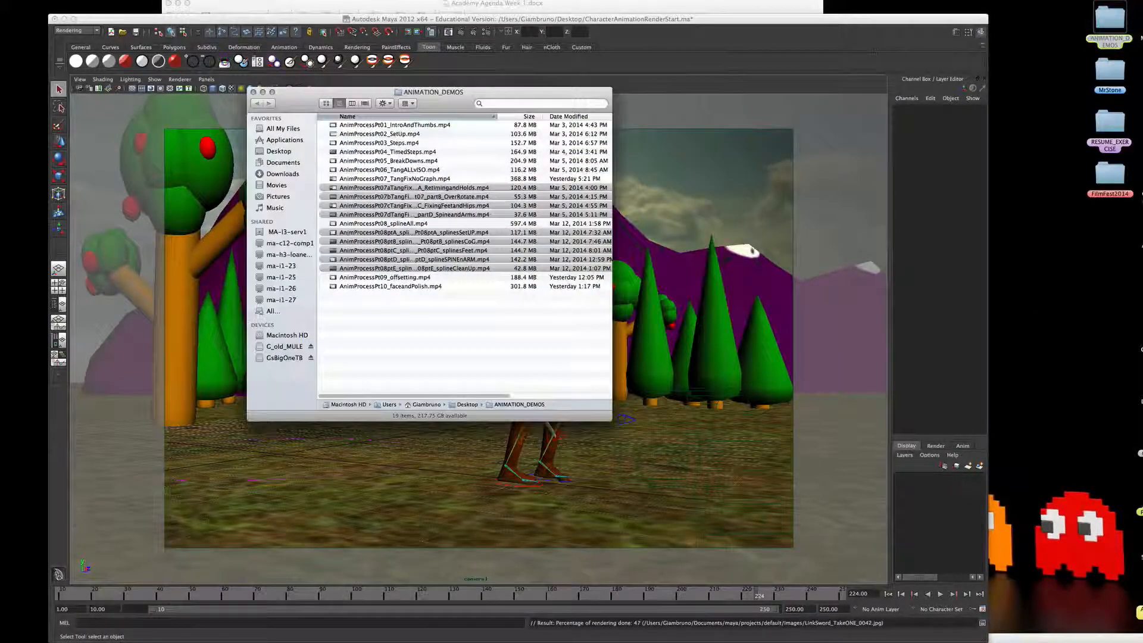
{"action": "left_click", "coordinate": [283, 162]}
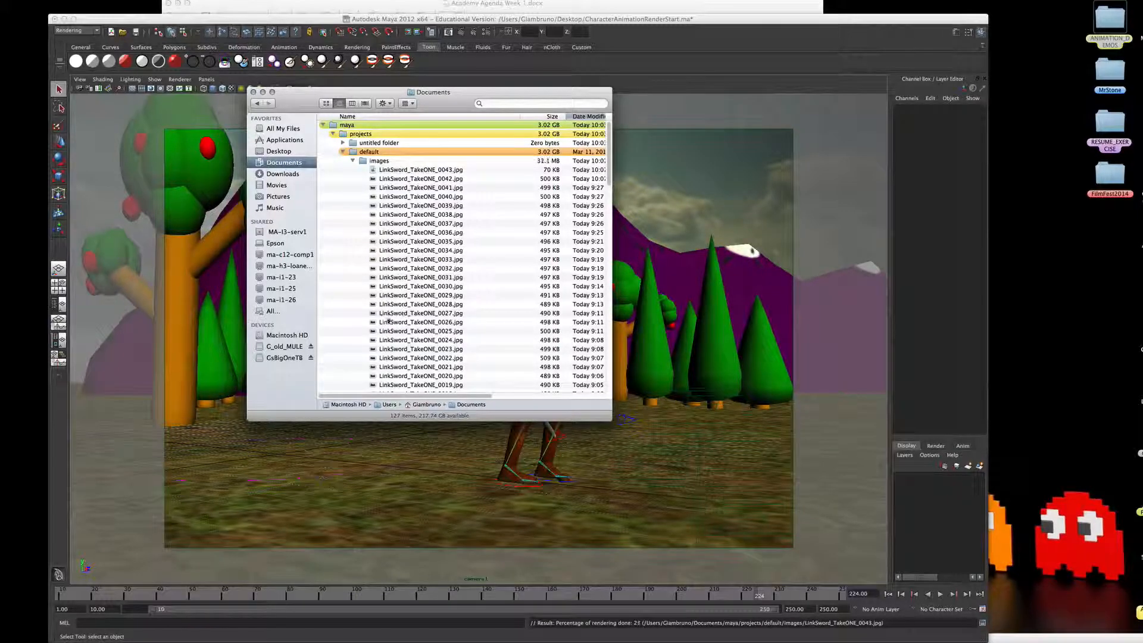
{"action": "left_click", "coordinate": [352, 161]}
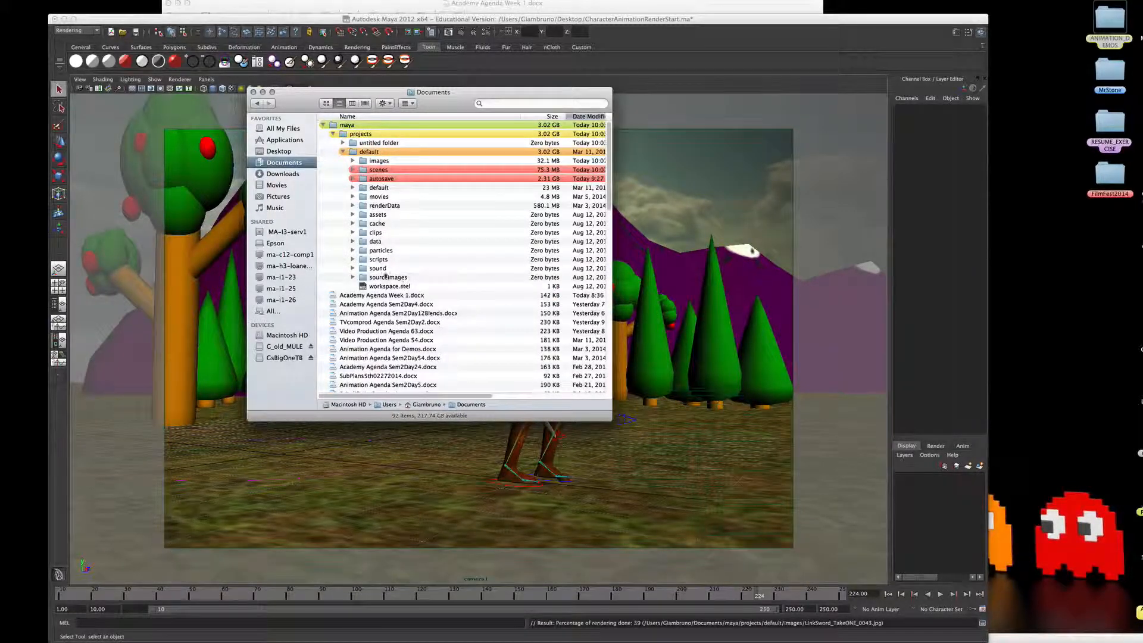
{"action": "left_click", "coordinate": [353, 160]}
{"action": "left_click", "coordinate": [366, 160]}
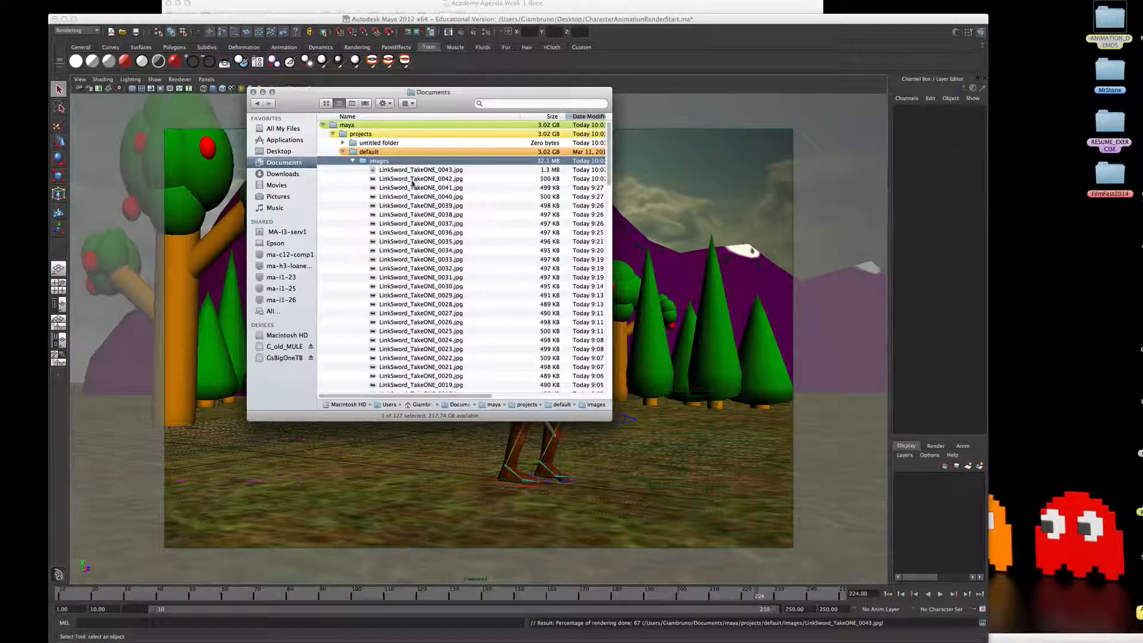
{"action": "left_click", "coordinate": [253, 92]}
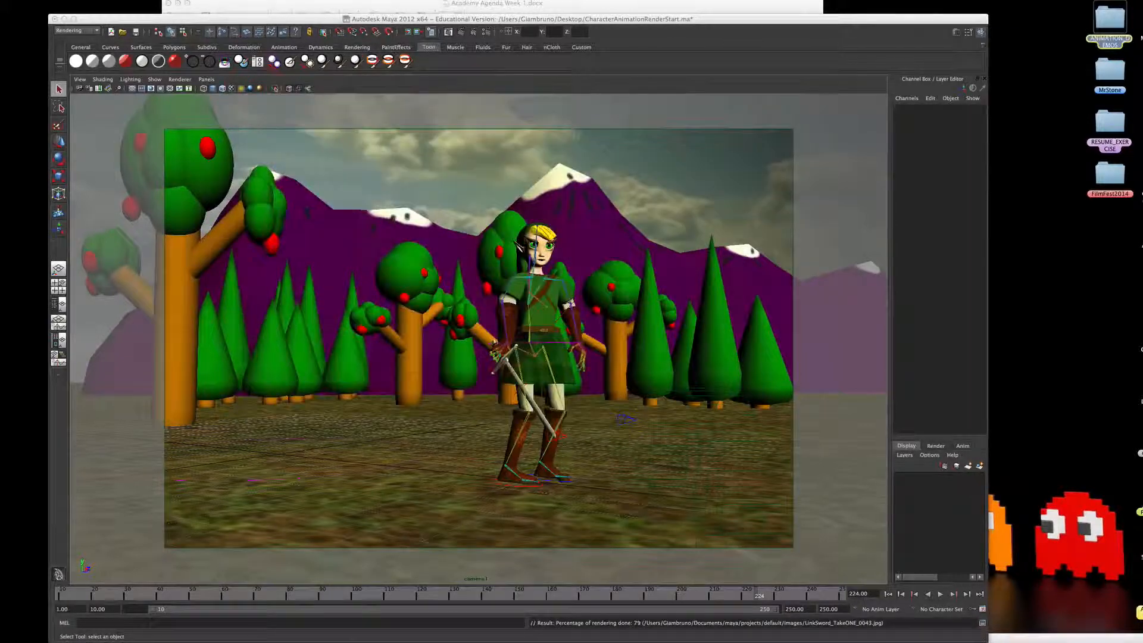
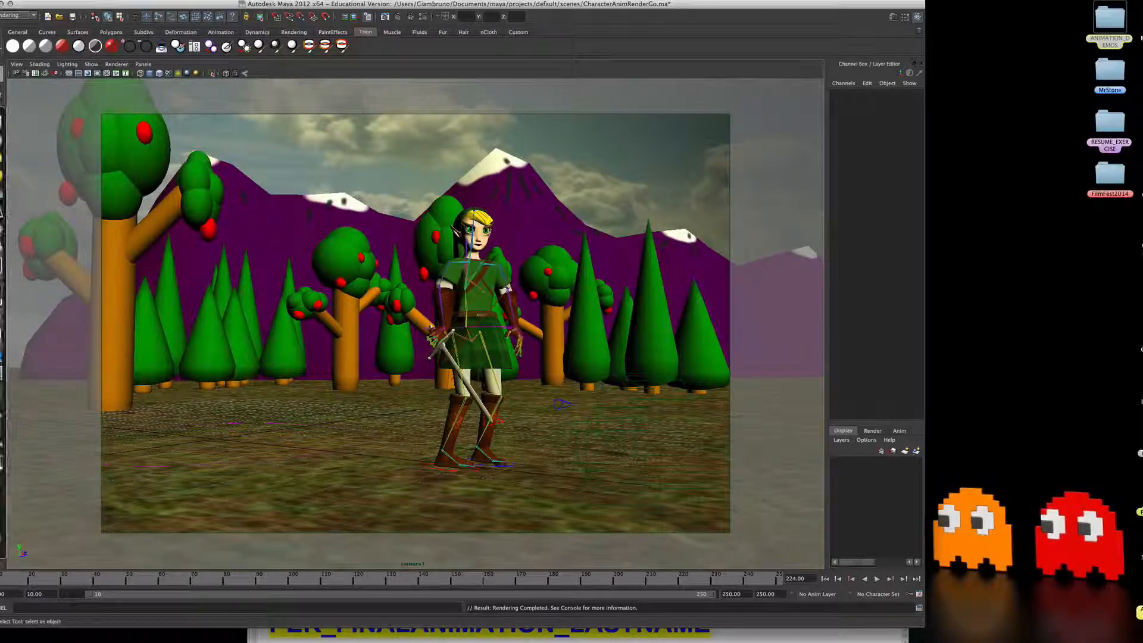
Step: Check the Word agenda for the instructions on assembling the JPEGs and naming the movie file, and return to Maya
{"action": "mouse_move", "coordinate": [18, 421]}
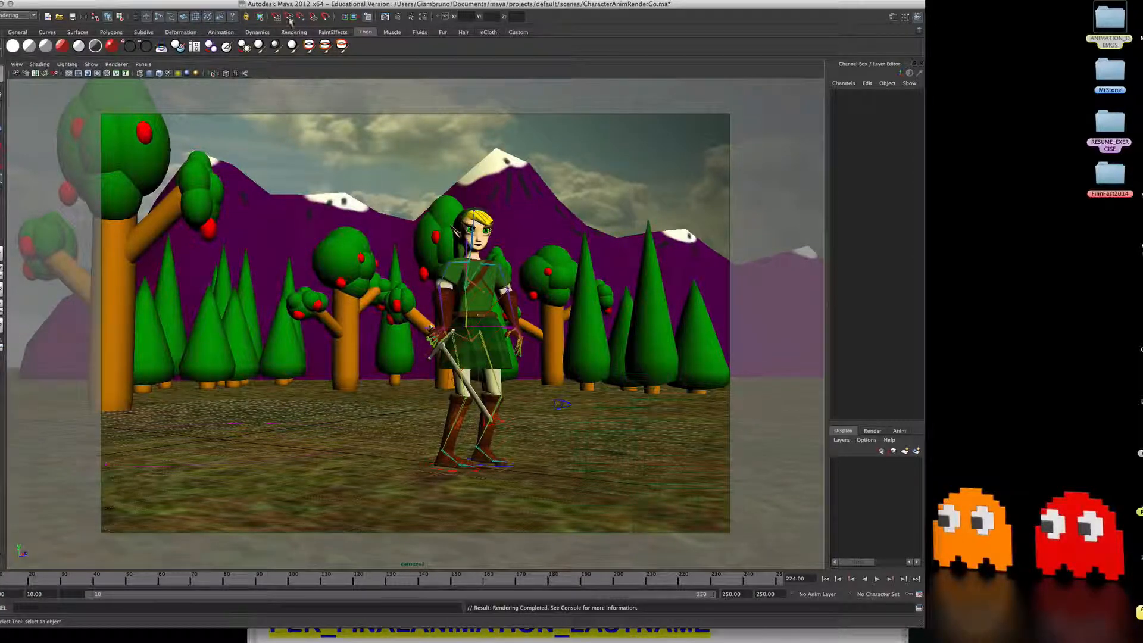
{"action": "left_click", "coordinate": [415, 637]}
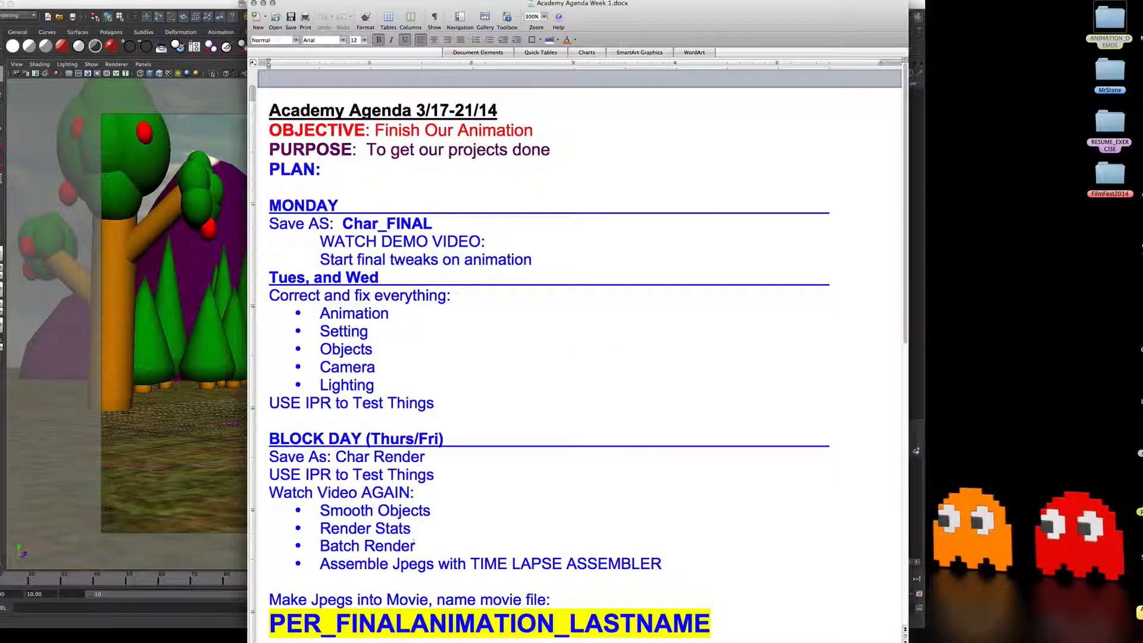
{"action": "left_click_drag", "start_coordinate": [392, 563], "coordinate": [448, 564]}
{"action": "scroll", "coordinate": [440, 477], "scroll_direction": "down", "scroll_amount": 6}
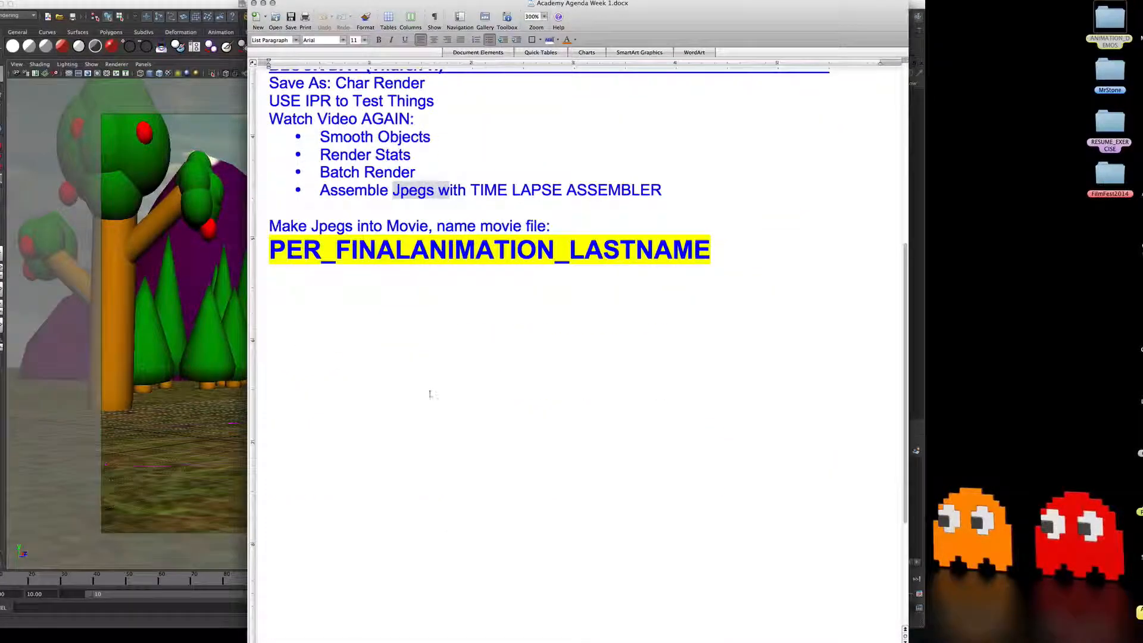
{"action": "left_click_drag", "start_coordinate": [688, 281], "coordinate": [297, 262]}
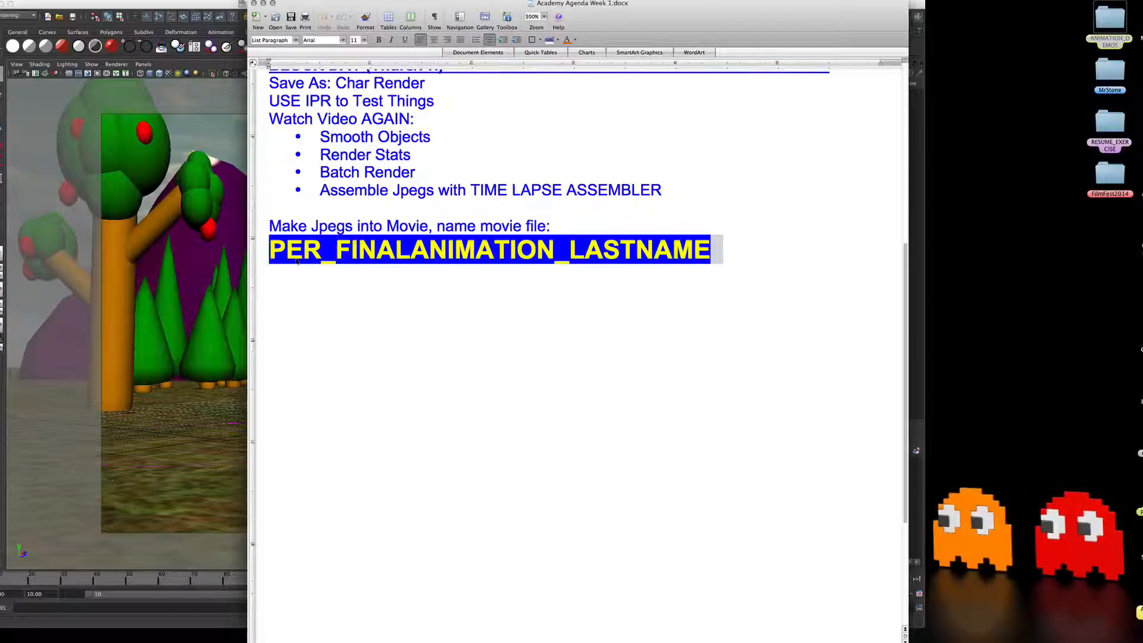
{"action": "left_click", "coordinate": [735, 266]}
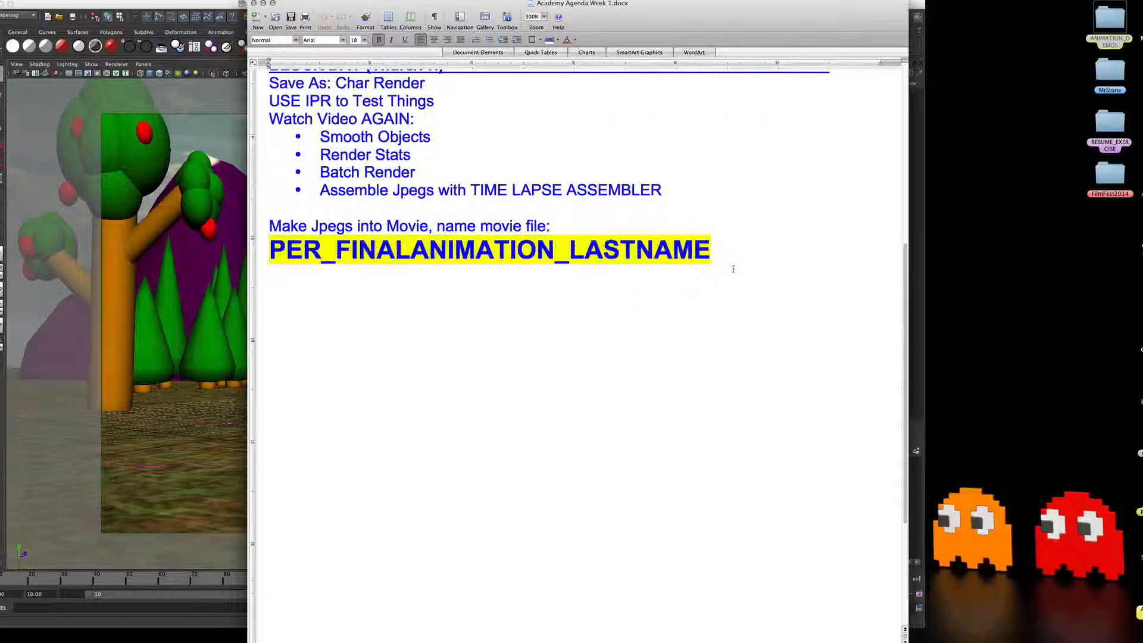
{"action": "scroll", "coordinate": [536, 178], "scroll_direction": "up", "scroll_amount": 1}
{"action": "left_click", "coordinate": [183, 15]}
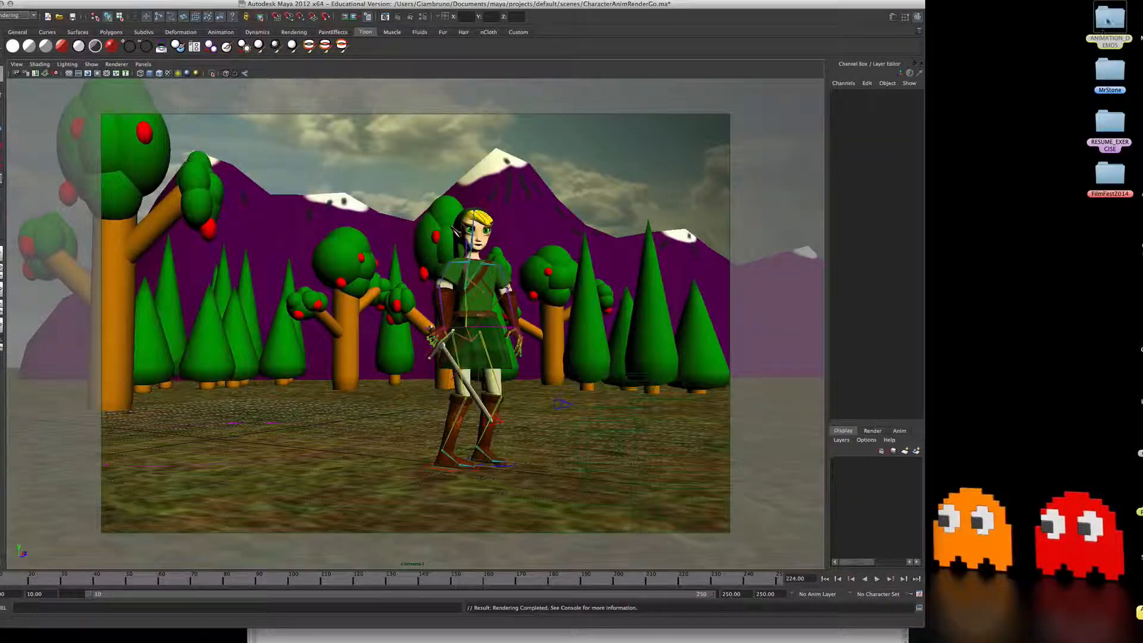
Step: Open the Documents folder in a file window, show the default project's images folder, and enlarge the window
{"action": "double_click", "coordinate": [1110, 21]}
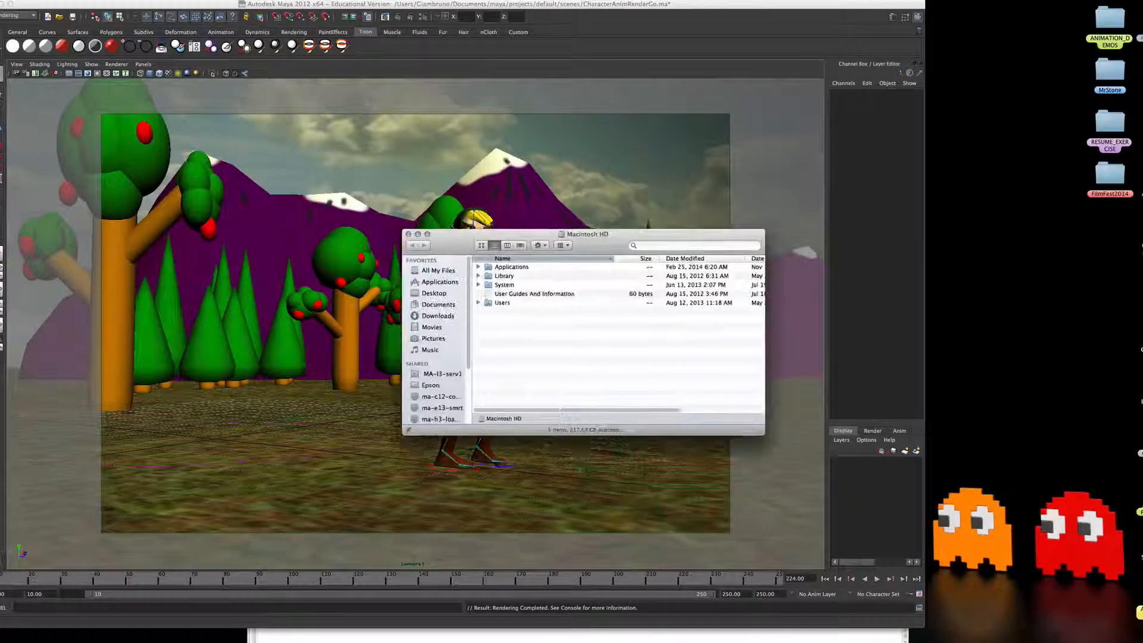
{"action": "left_click_drag", "start_coordinate": [614, 244], "coordinate": [419, 3]}
{"action": "left_click", "coordinate": [257, 150]}
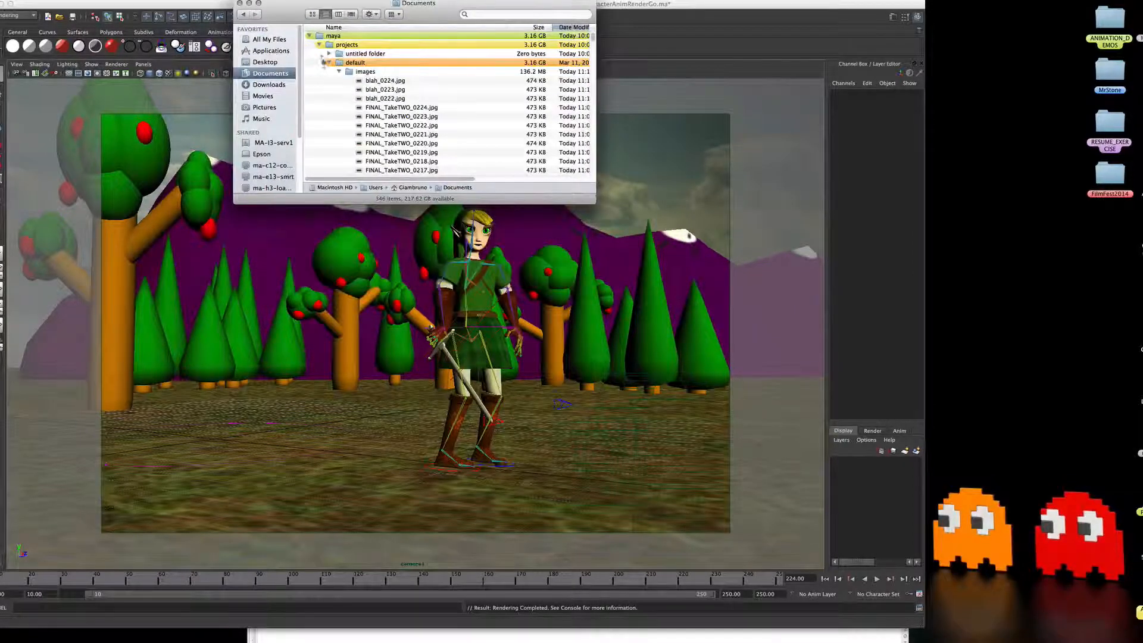
{"action": "left_click", "coordinate": [310, 36]}
{"action": "left_click", "coordinate": [310, 37]}
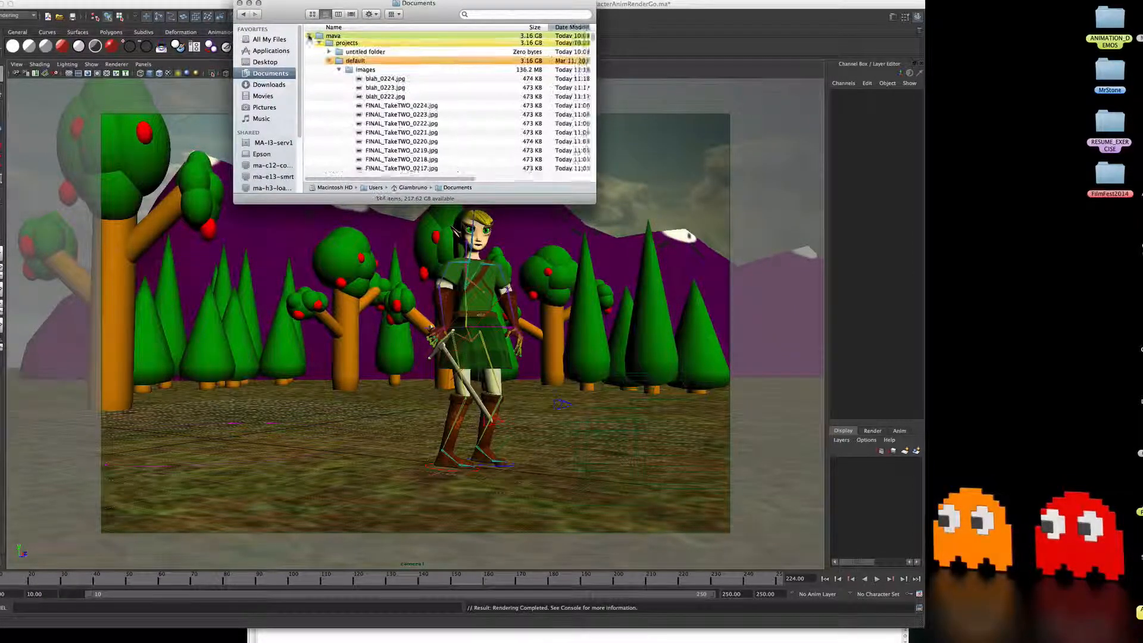
{"action": "left_click", "coordinate": [319, 45]}
{"action": "left_click", "coordinate": [319, 45]}
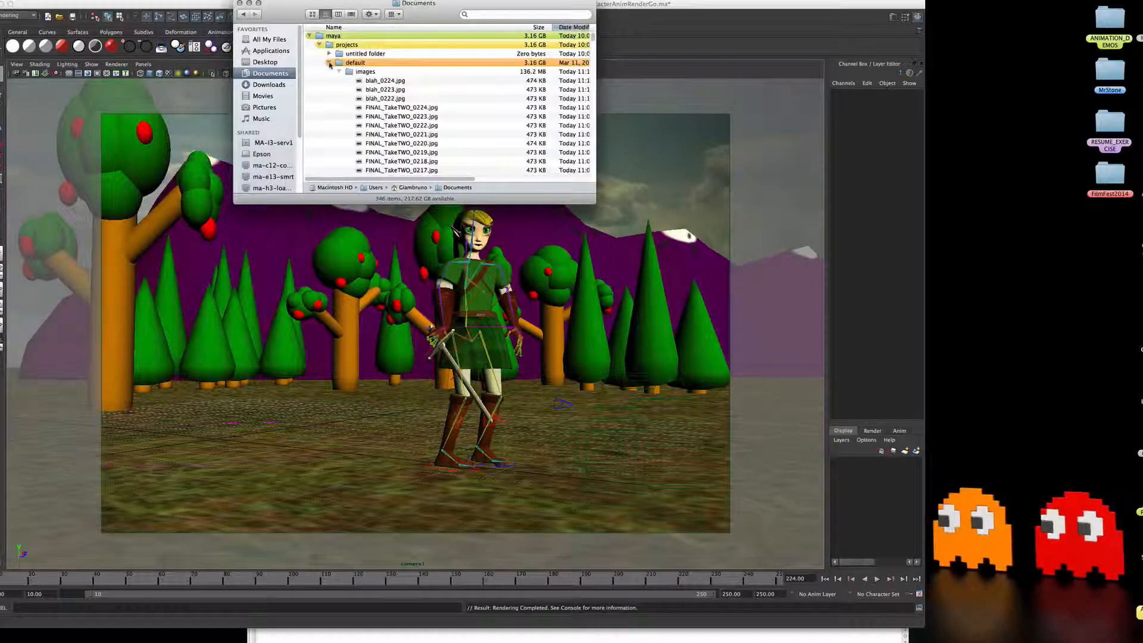
{"action": "left_click", "coordinate": [329, 62]}
{"action": "left_click", "coordinate": [329, 63]}
{"action": "left_click_drag", "start_coordinate": [441, 13], "coordinate": [428, 12]}
{"action": "left_click_drag", "start_coordinate": [580, 201], "coordinate": [662, 588]}
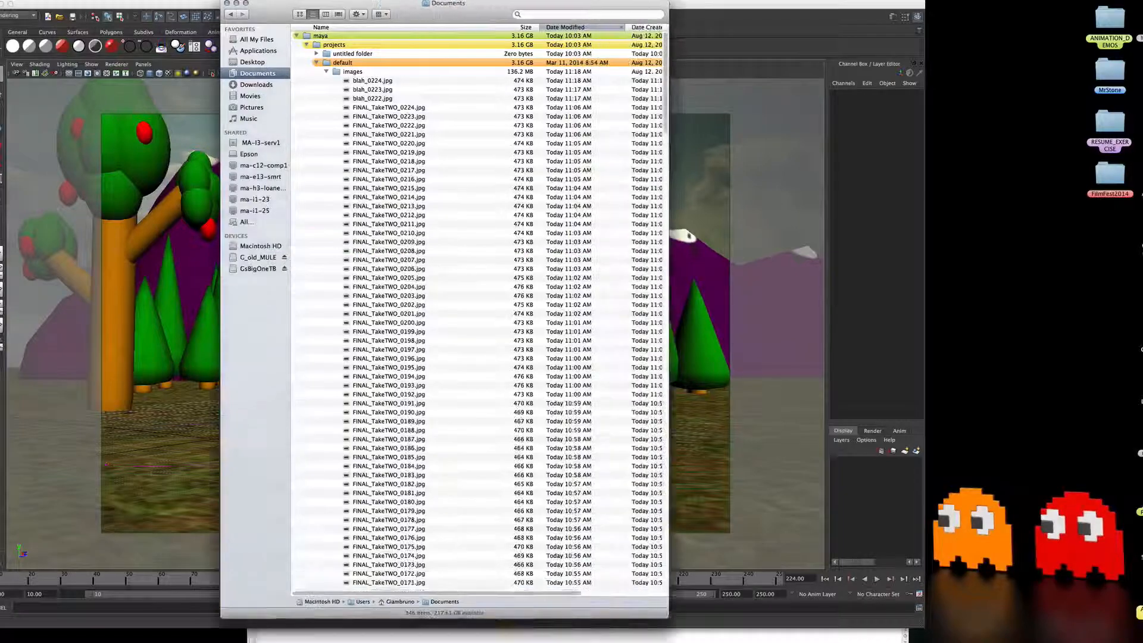
Step: Examine the FINAL_TakeTWO and LinkSword_TakeONE frame sequences in the images folder, including frames 0044 and 0045 of the LinkSword_TakeONE set
{"action": "scroll", "coordinate": [414, 239], "scroll_direction": "down", "scroll_amount": 10}
{"action": "scroll", "coordinate": [415, 239], "scroll_direction": "down", "scroll_amount": 20}
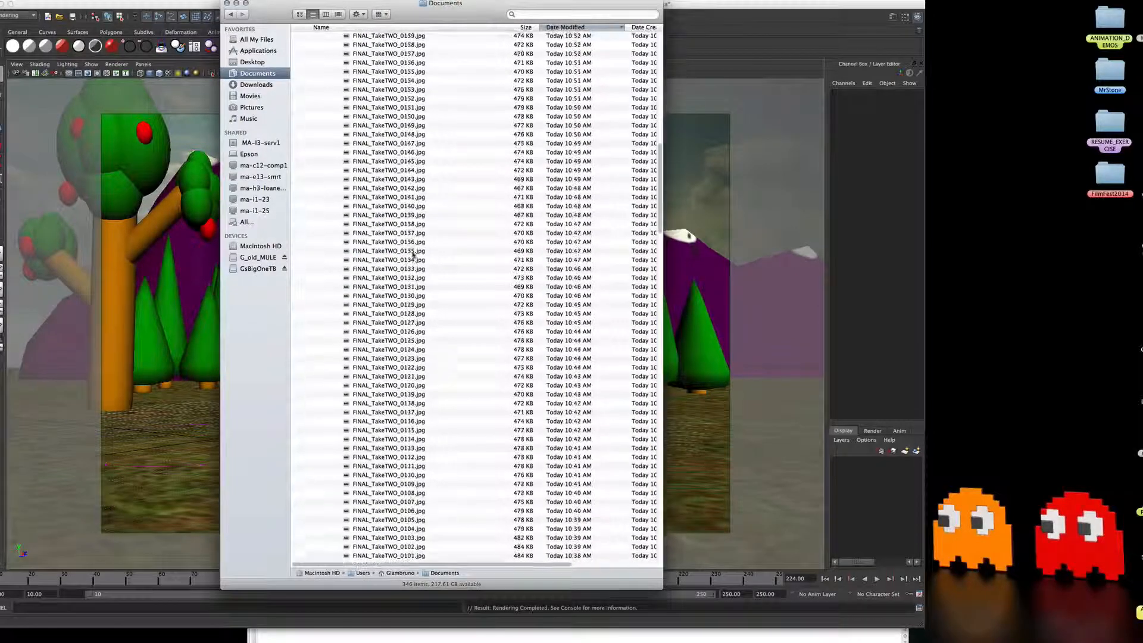
{"action": "scroll", "coordinate": [412, 257], "scroll_direction": "down", "scroll_amount": 5}
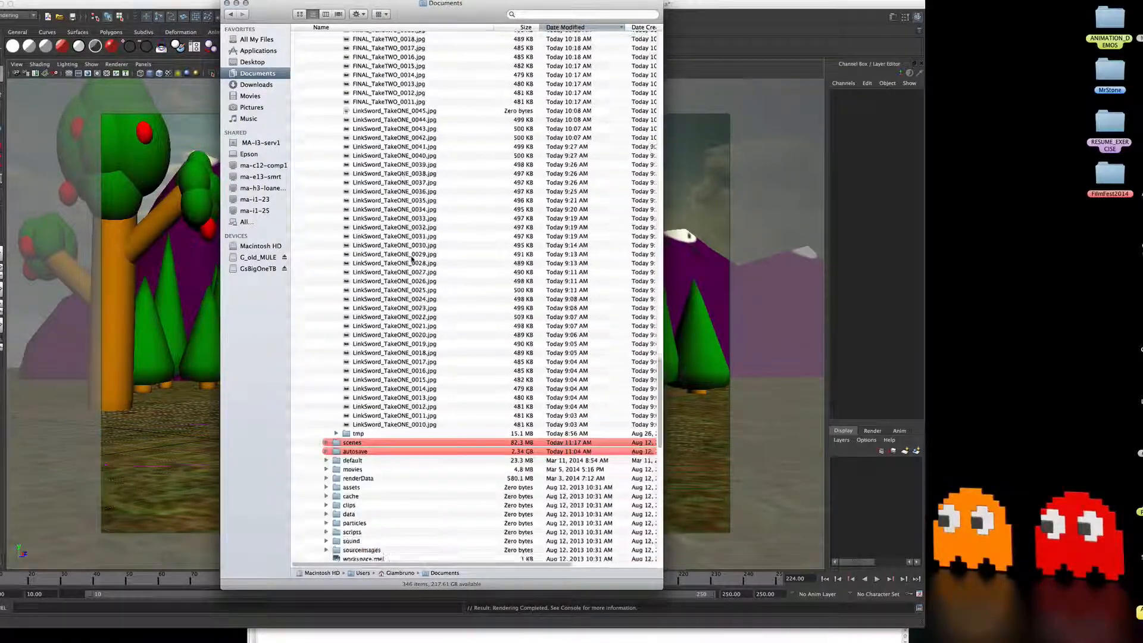
{"action": "left_click", "coordinate": [411, 111]}
{"action": "left_click", "coordinate": [400, 156]}
{"action": "left_click", "coordinate": [397, 120]}
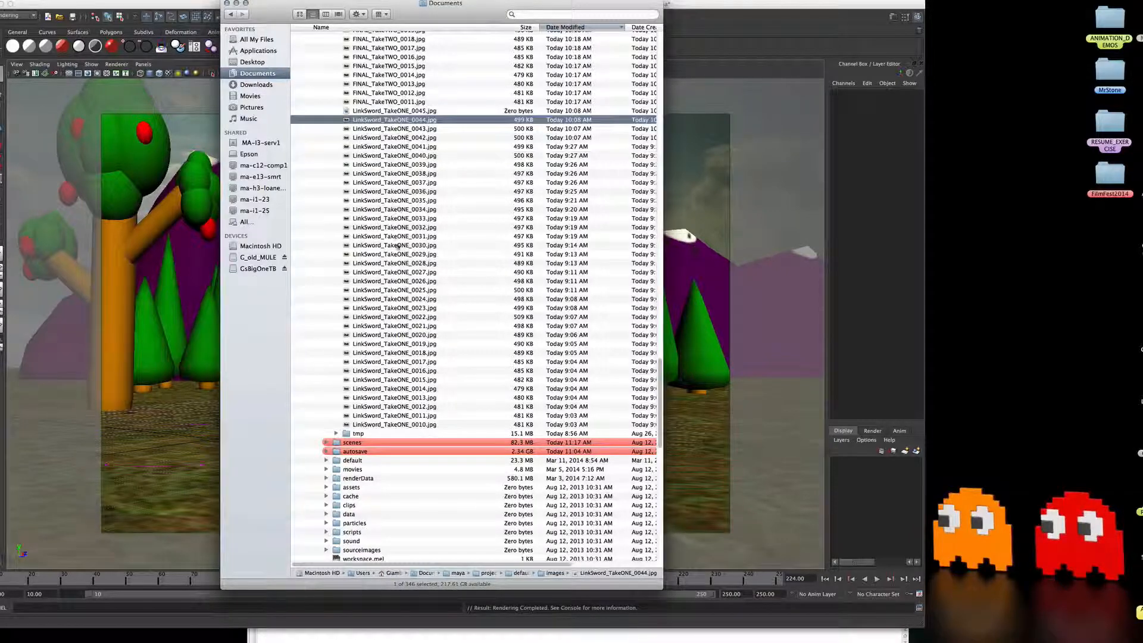
{"action": "key", "text": "Up"}
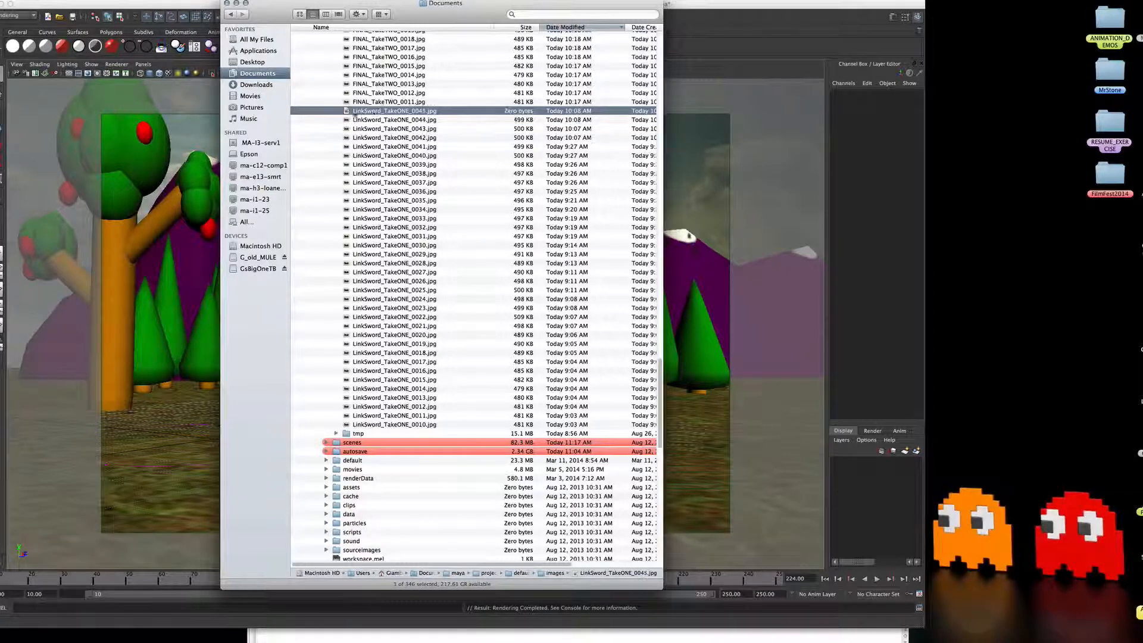
{"action": "scroll", "coordinate": [384, 376], "scroll_direction": "up", "scroll_amount": 2}
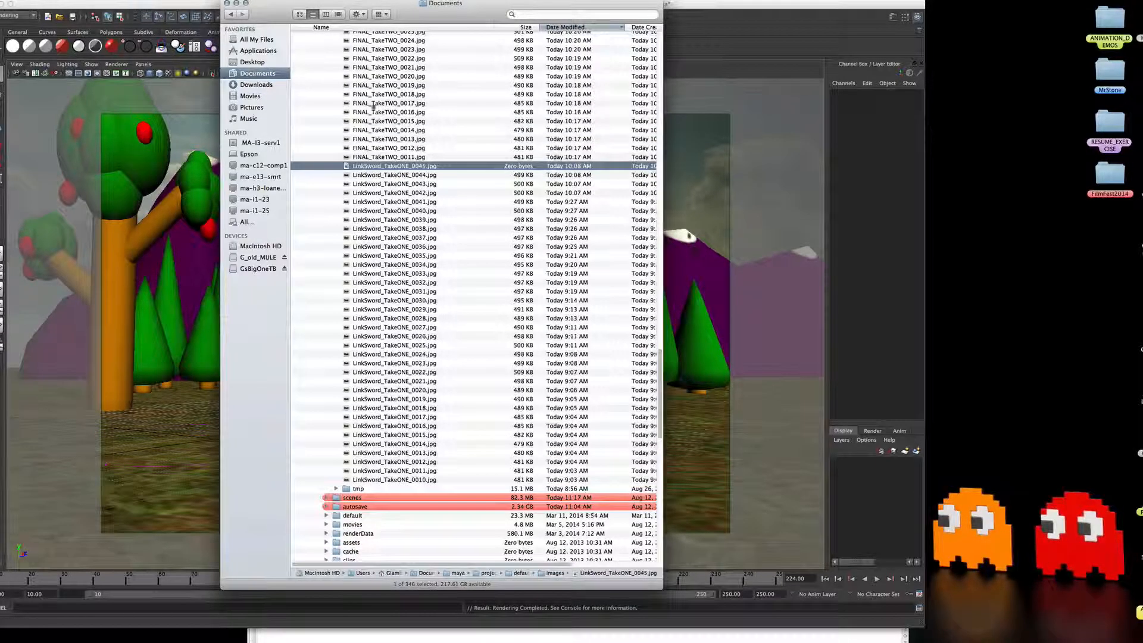
{"action": "scroll", "coordinate": [405, 130], "scroll_direction": "up", "scroll_amount": 15}
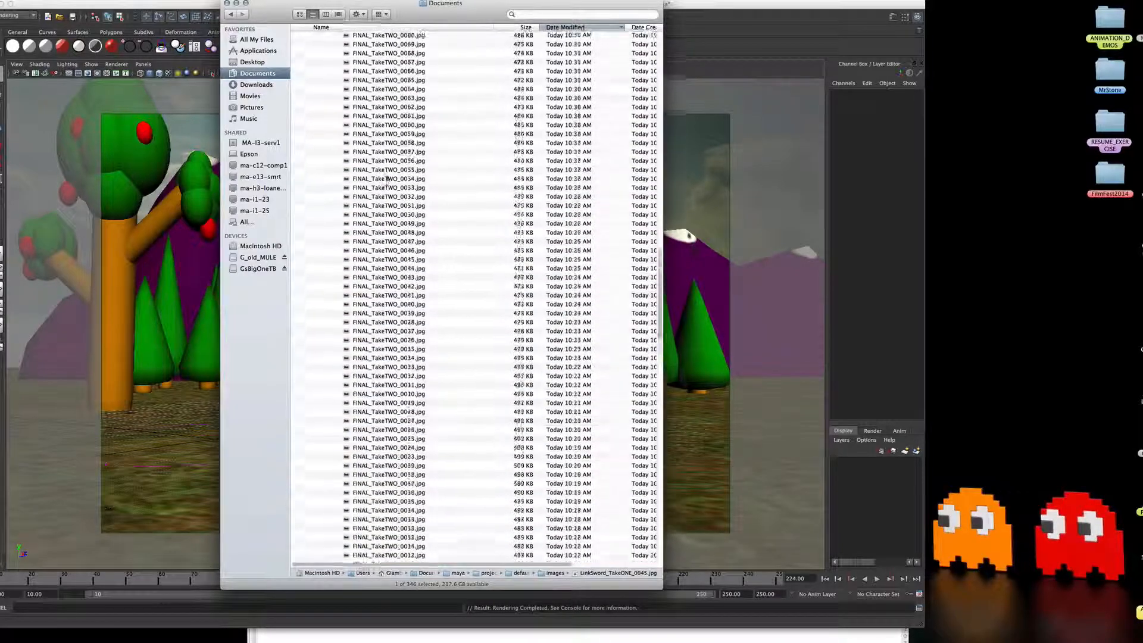
{"action": "scroll", "coordinate": [387, 178], "scroll_direction": "up", "scroll_amount": 5}
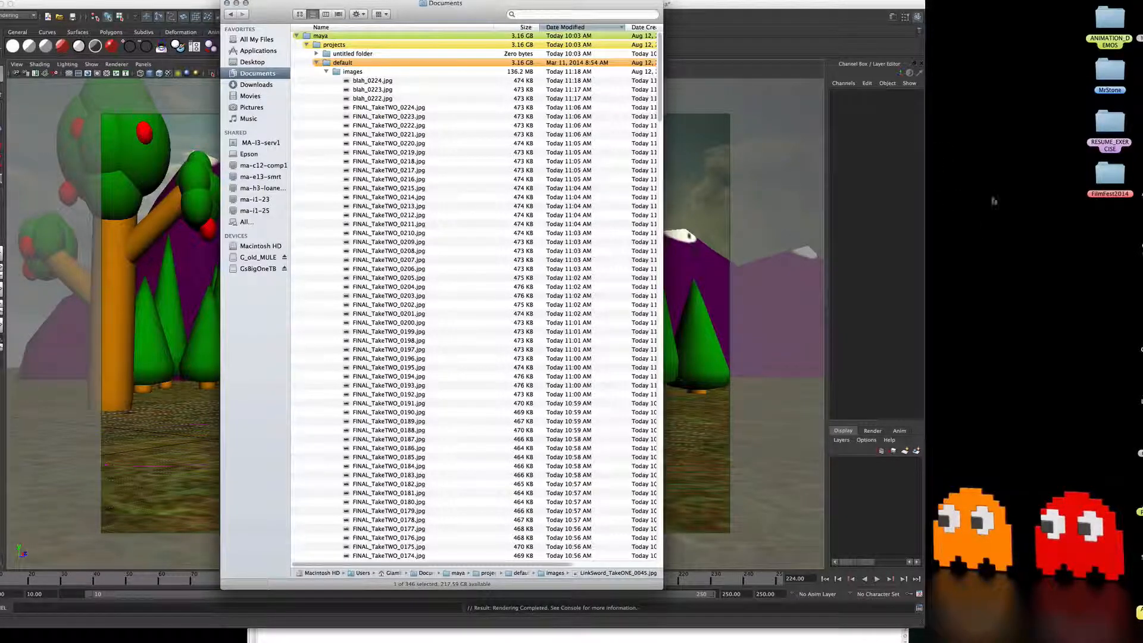
Step: Create a new folder on the desktop, move the FINAL_TakeTWO frames 0011 through 0224 into it, and close the file window
{"action": "right_click", "coordinate": [994, 234]}
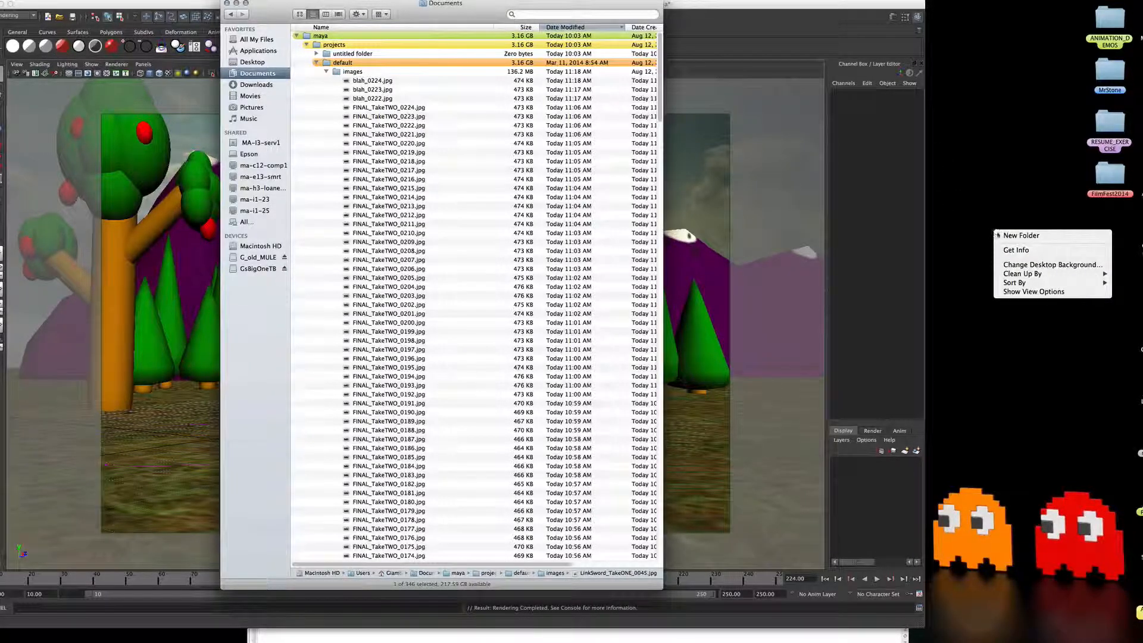
{"action": "left_click", "coordinate": [1004, 236]}
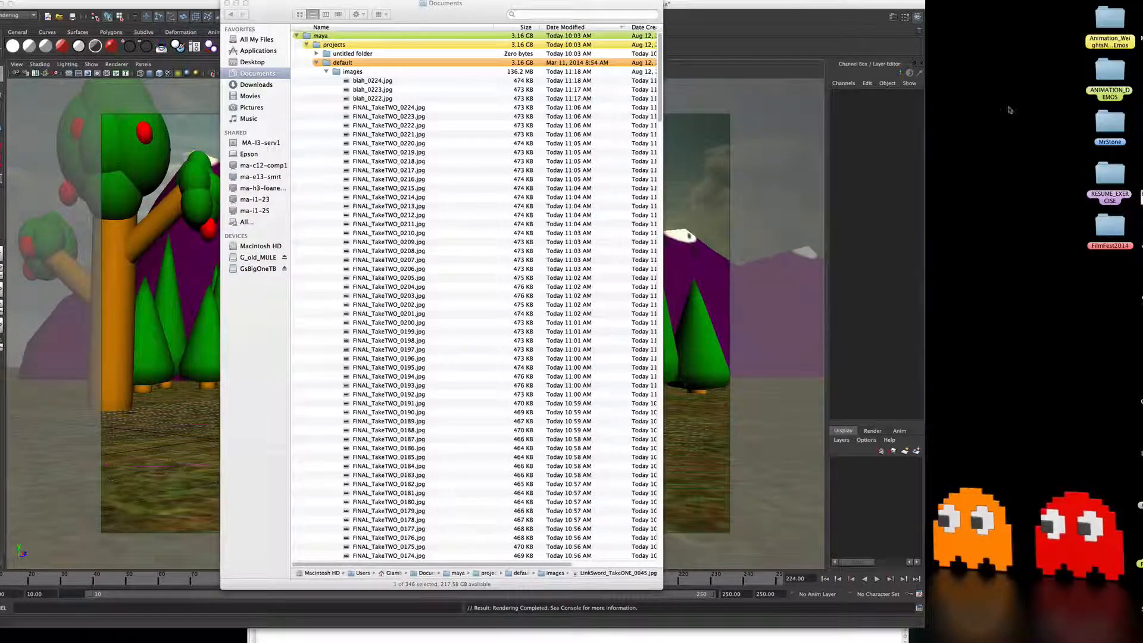
{"action": "left_click", "coordinate": [362, 99]}
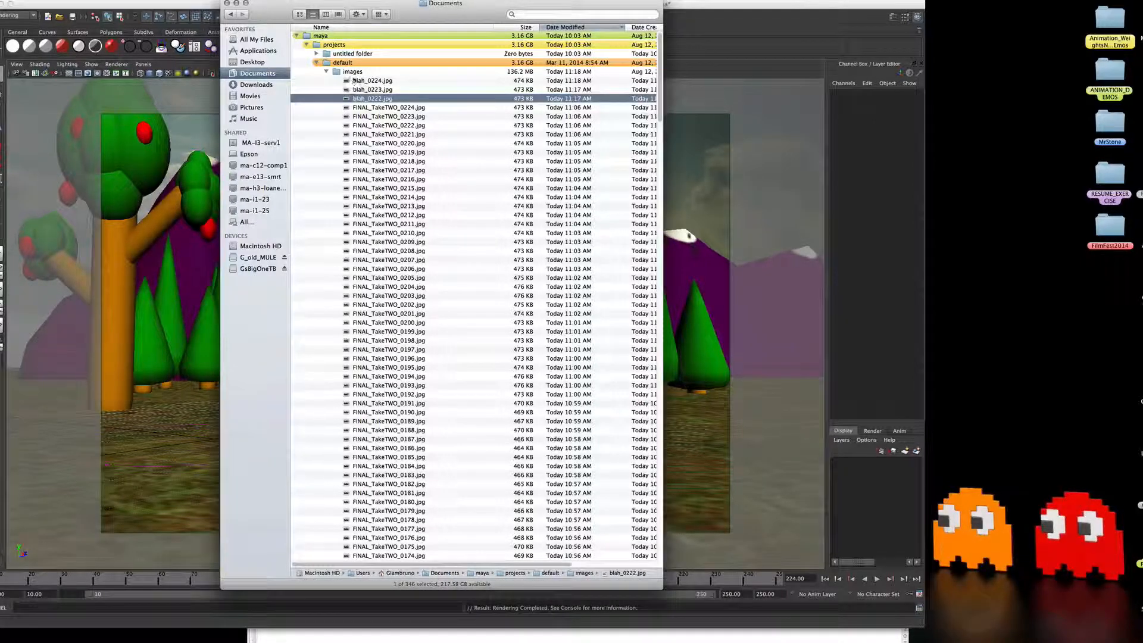
{"action": "left_click", "coordinate": [370, 108]}
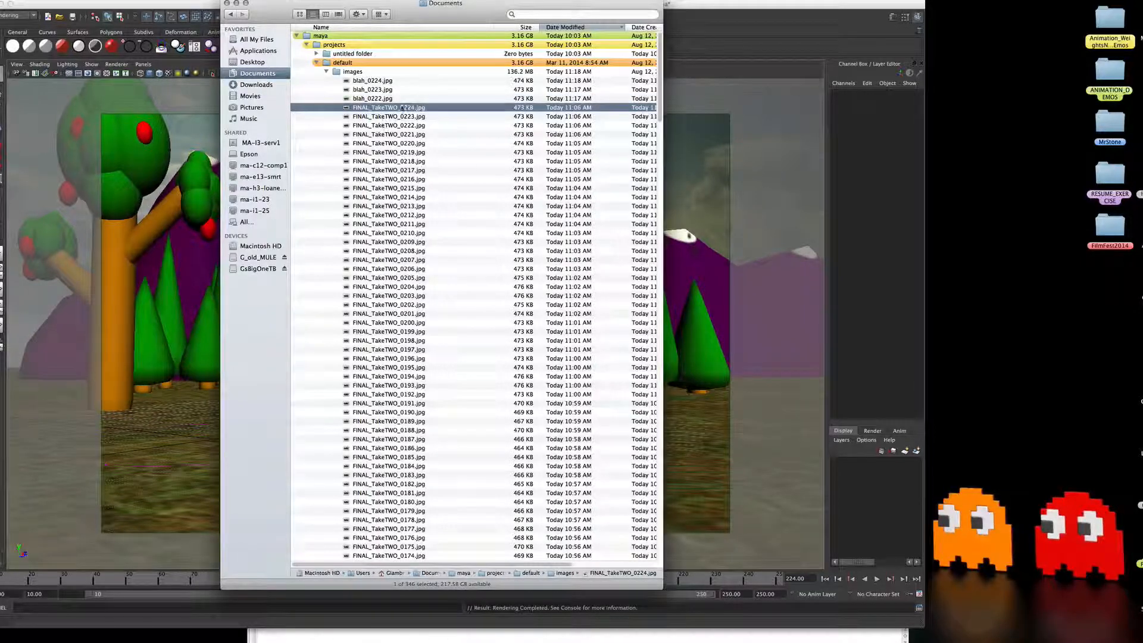
{"action": "scroll", "coordinate": [405, 122], "scroll_direction": "down", "scroll_amount": 5}
{"action": "scroll", "coordinate": [405, 122], "scroll_direction": "up", "scroll_amount": 5}
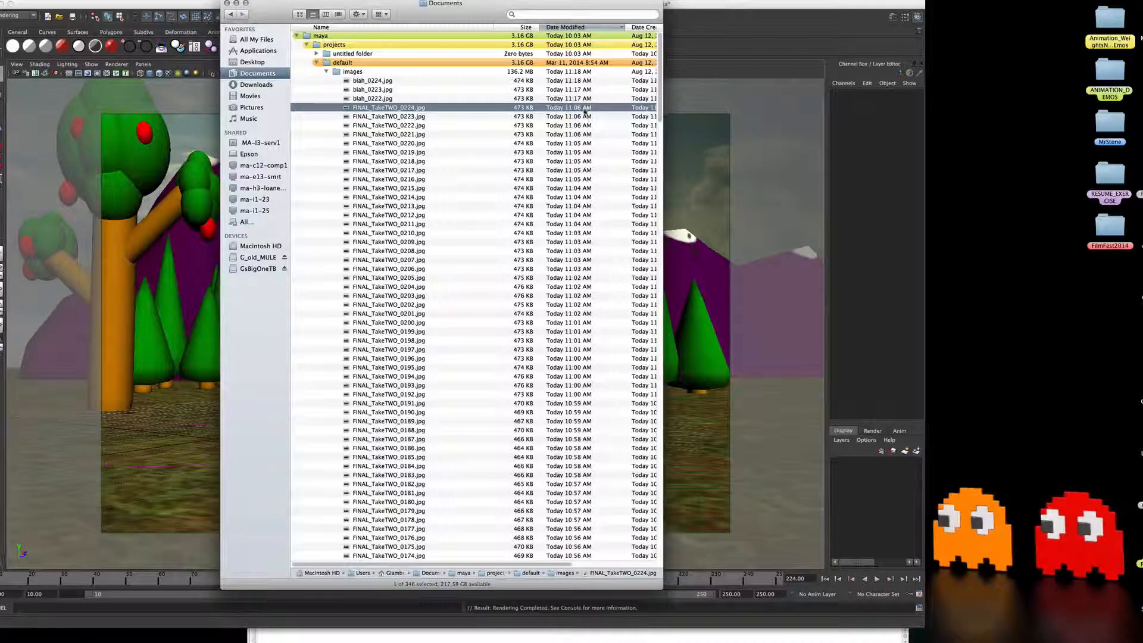
{"action": "scroll", "coordinate": [584, 112], "scroll_direction": "down", "scroll_amount": 20}
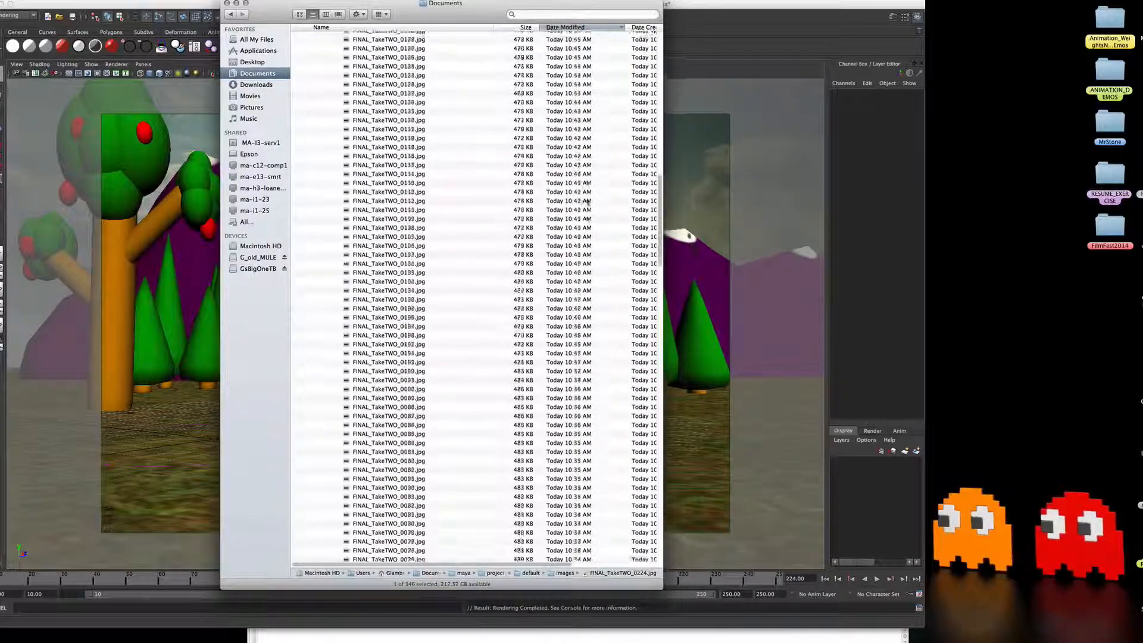
{"action": "scroll", "coordinate": [585, 203], "scroll_direction": "down", "scroll_amount": 20}
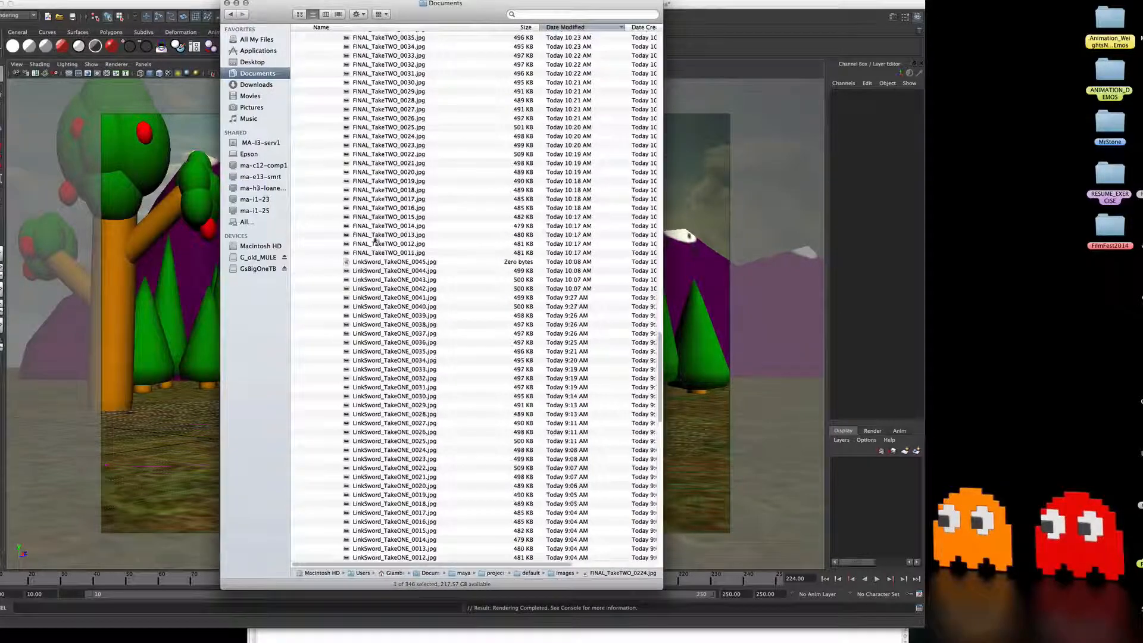
{"action": "left_click", "coordinate": [539, 253], "text": "shift"}
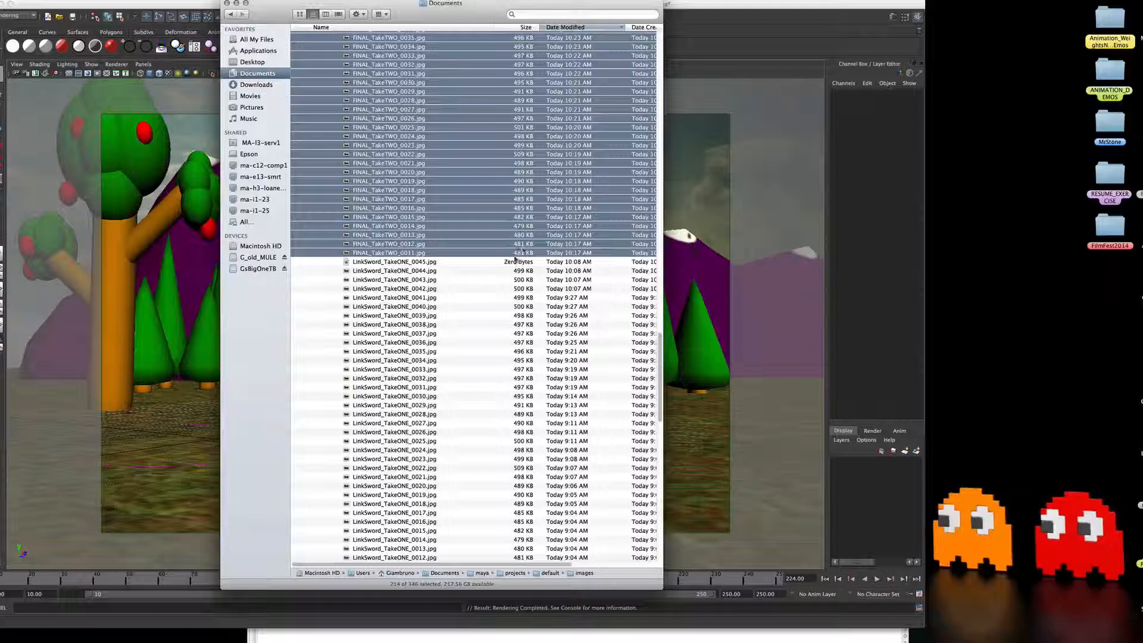
{"action": "scroll", "coordinate": [497, 264], "scroll_direction": "up", "scroll_amount": 20}
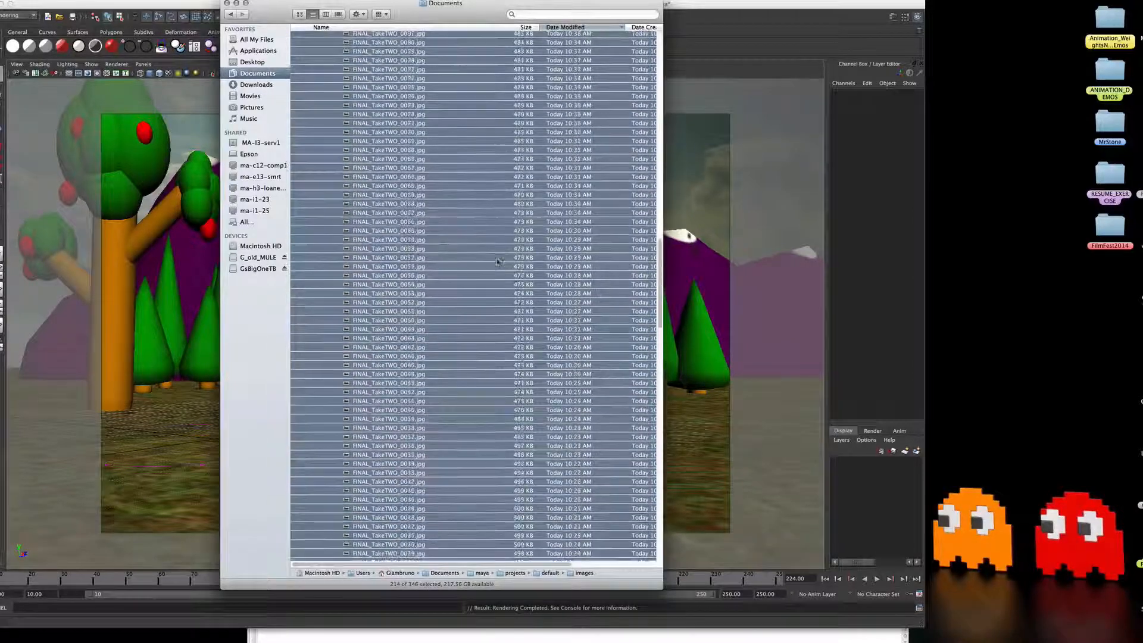
{"action": "scroll", "coordinate": [502, 264], "scroll_direction": "up", "scroll_amount": 8}
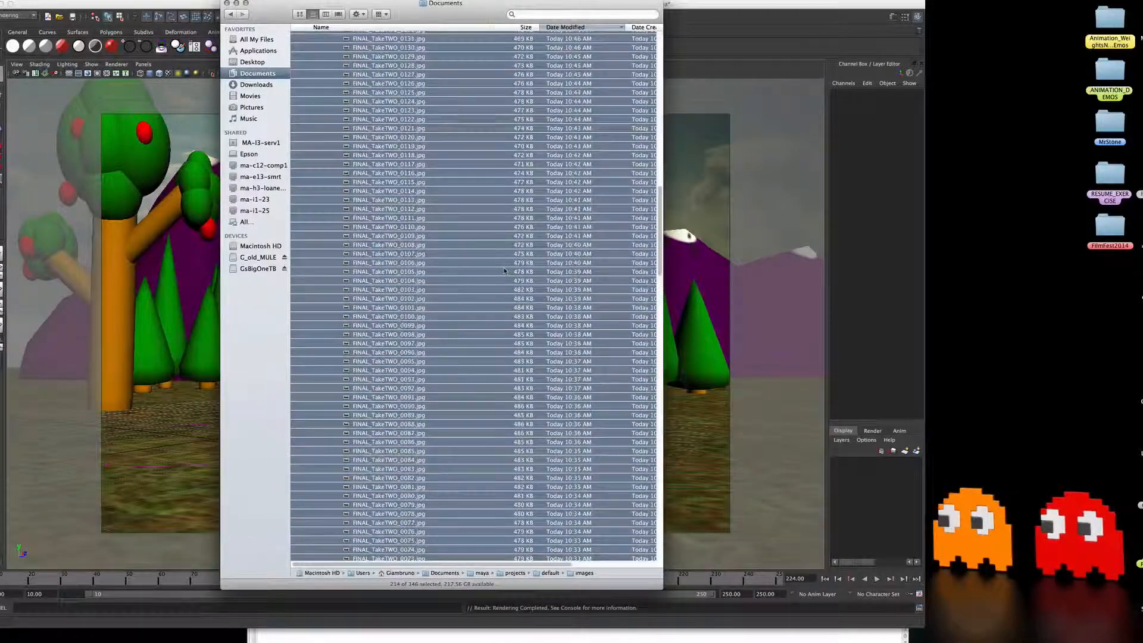
{"action": "scroll", "coordinate": [505, 271], "scroll_direction": "up", "scroll_amount": 16}
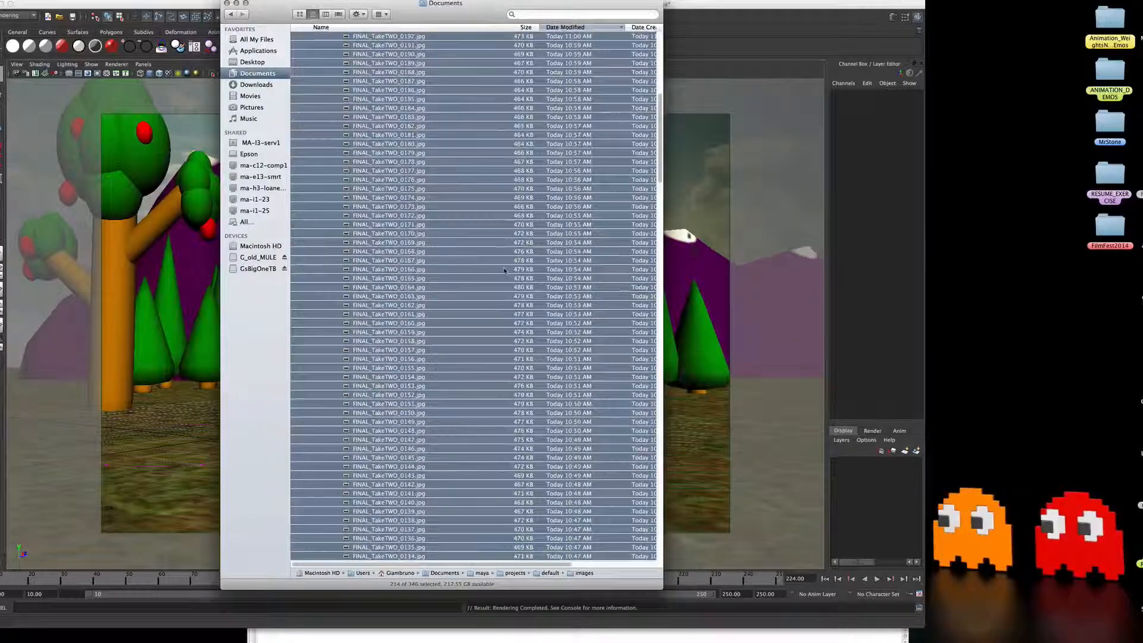
{"action": "scroll", "coordinate": [504, 270], "scroll_direction": "up", "scroll_amount": 15}
{"action": "scroll", "coordinate": [505, 271], "scroll_direction": "up", "scroll_amount": 1}
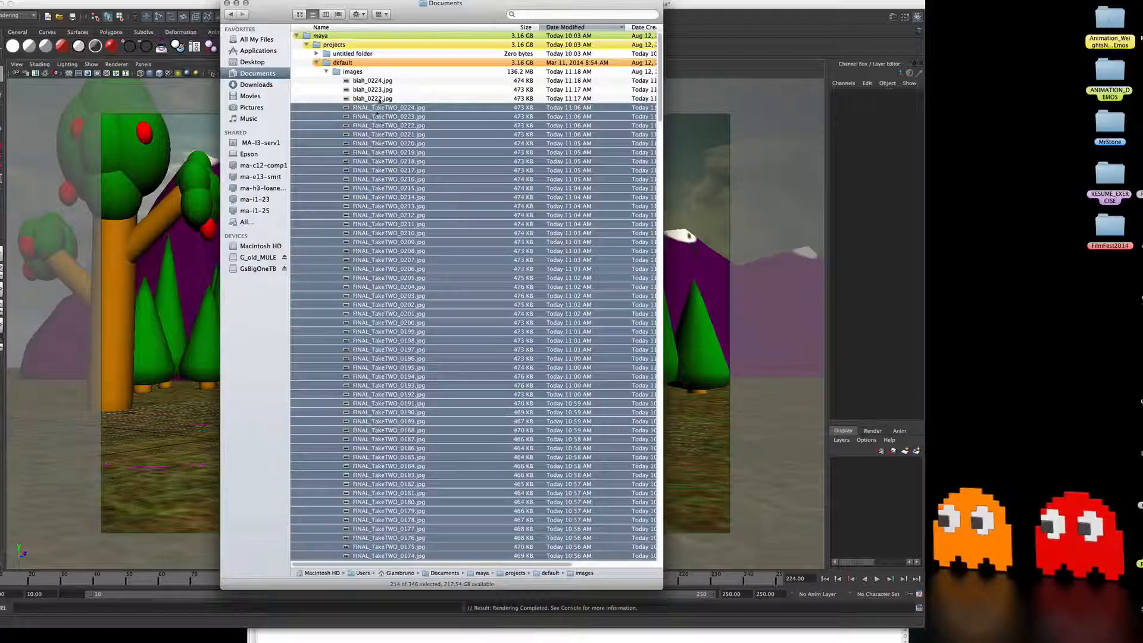
{"action": "left_click_drag", "start_coordinate": [377, 111], "coordinate": [1110, 225]}
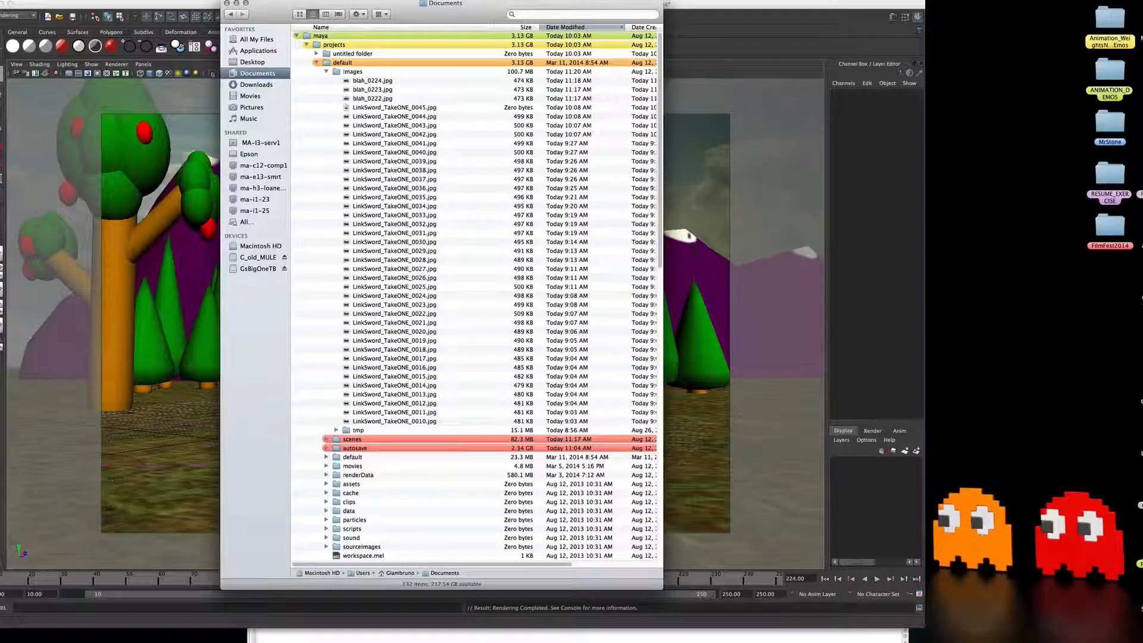
{"action": "left_click", "coordinate": [226, 4]}
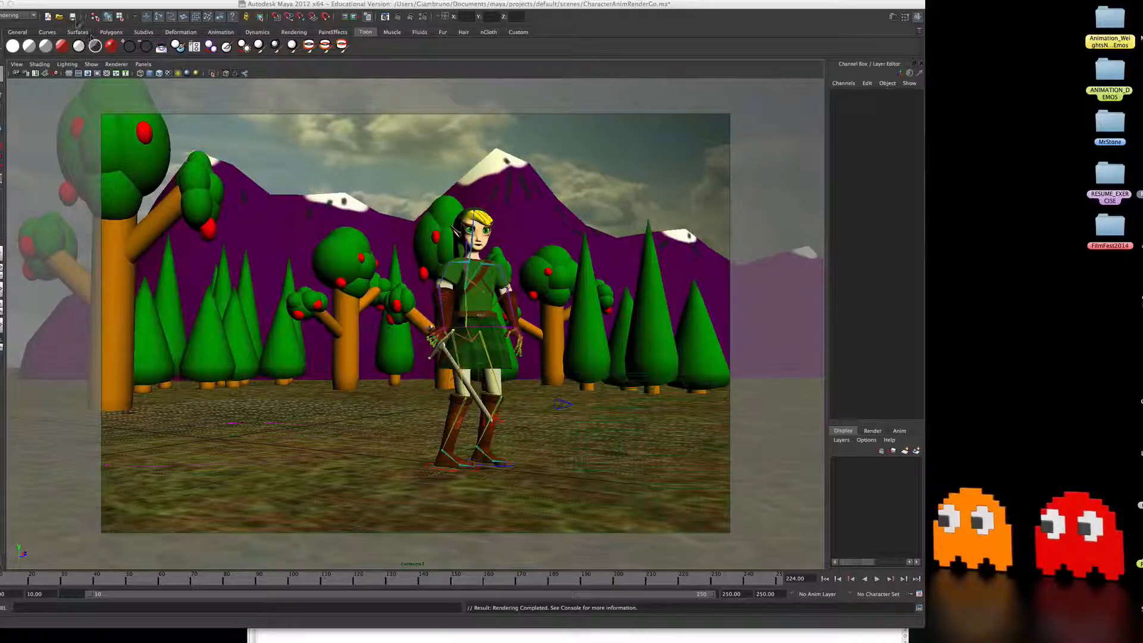
Step: Save the CharacterAnimRenderGo scene and close Maya
{"action": "left_click", "coordinate": [72, 18]}
{"action": "left_click_drag", "start_coordinate": [124, 5], "coordinate": [198, 4]}
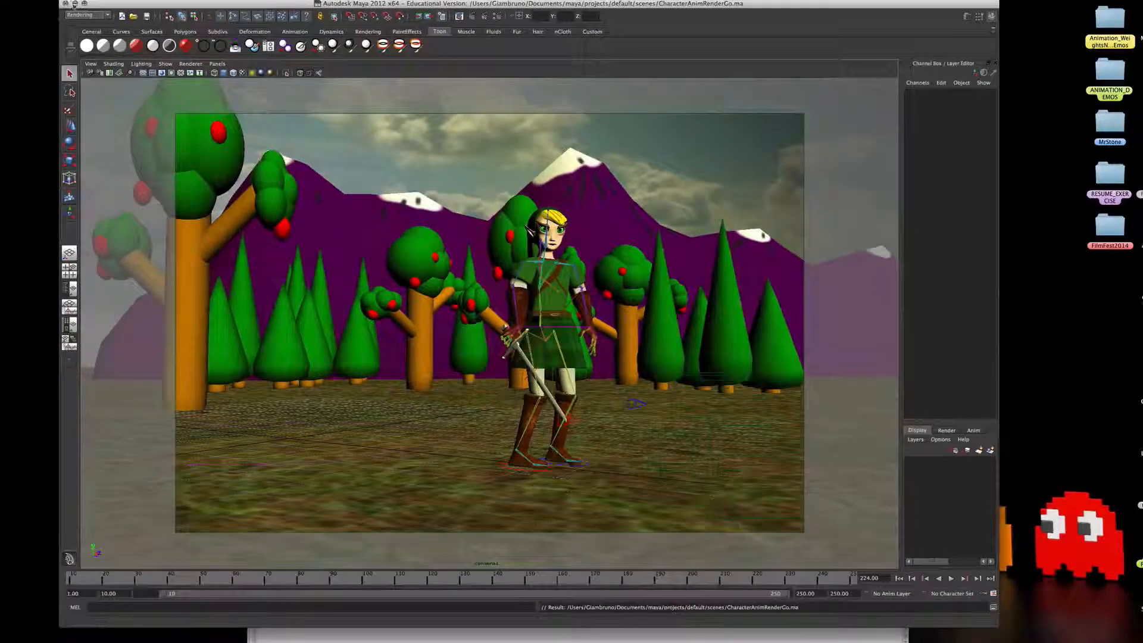
{"action": "left_click", "coordinate": [65, 3]}
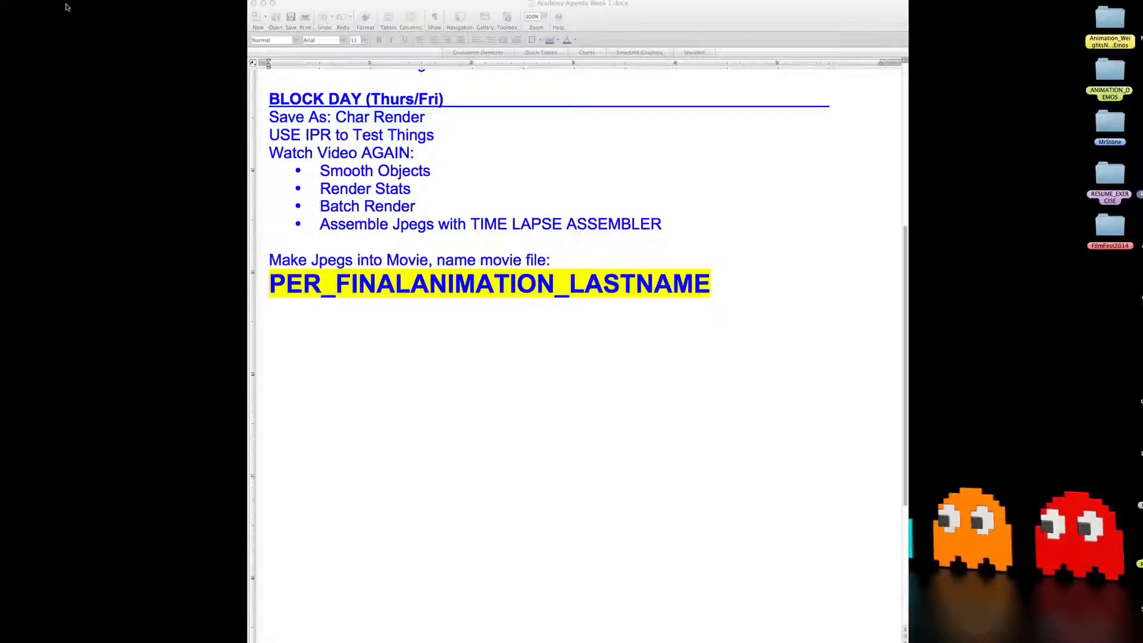
Step: Move the agenda document aside, open the FINALRENDERIMAGES folder from the desktop, and select frame FINAL_TakeTWO_0018.jpg
{"action": "left_click", "coordinate": [632, 12]}
{"action": "left_click_drag", "start_coordinate": [631, 4], "coordinate": [495, 3]}
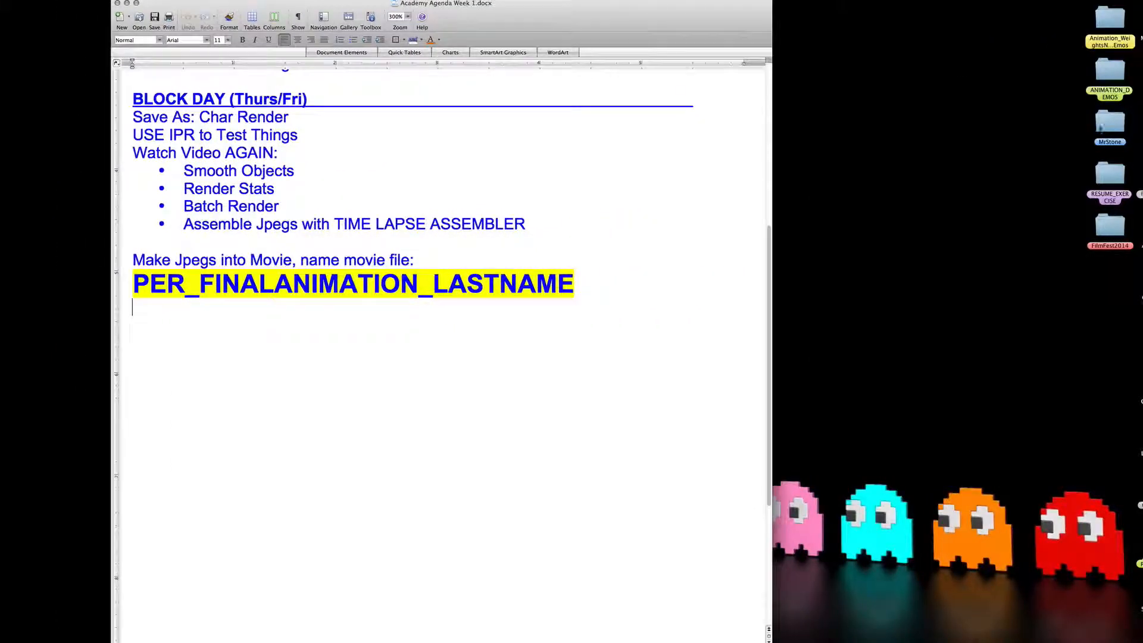
{"action": "double_click", "coordinate": [1141, 179]}
{"action": "left_click", "coordinate": [510, 332]}
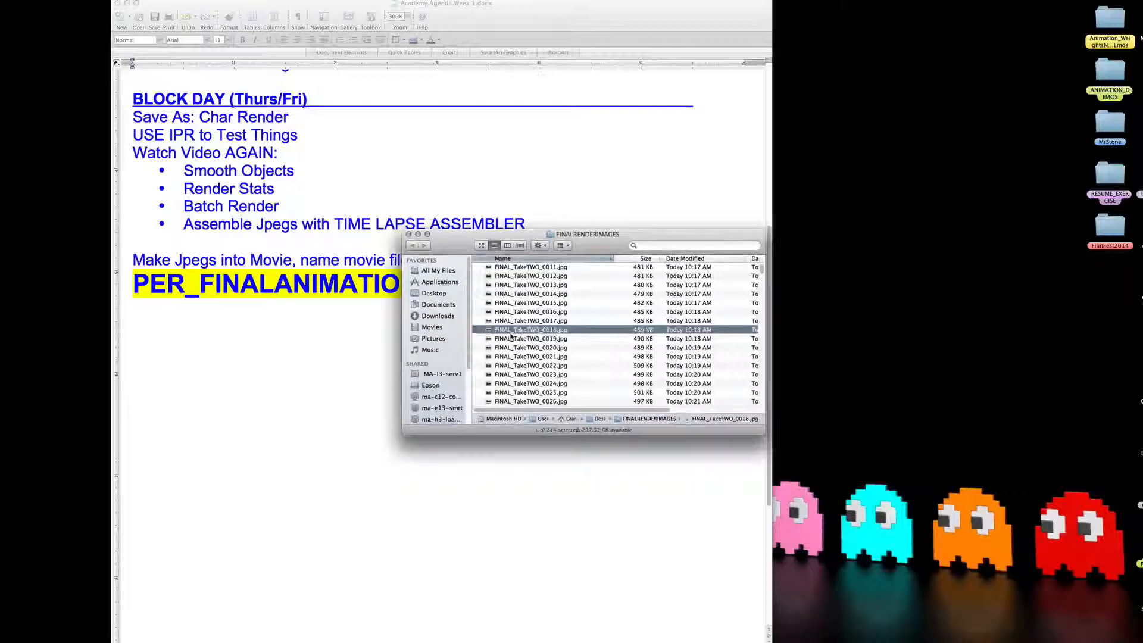
Step: Preview the rendered frames from FINAL_TakeTWO_0018 back to FINAL_TakeTWO_0011, and close the preview
{"action": "key", "text": "space"}
{"action": "key", "text": "Up"}
{"action": "key", "text": "Up"}
{"action": "key", "text": "Up"}
{"action": "key", "text": "Up"}
{"action": "key", "text": "Up"}
{"action": "key", "text": "Up"}
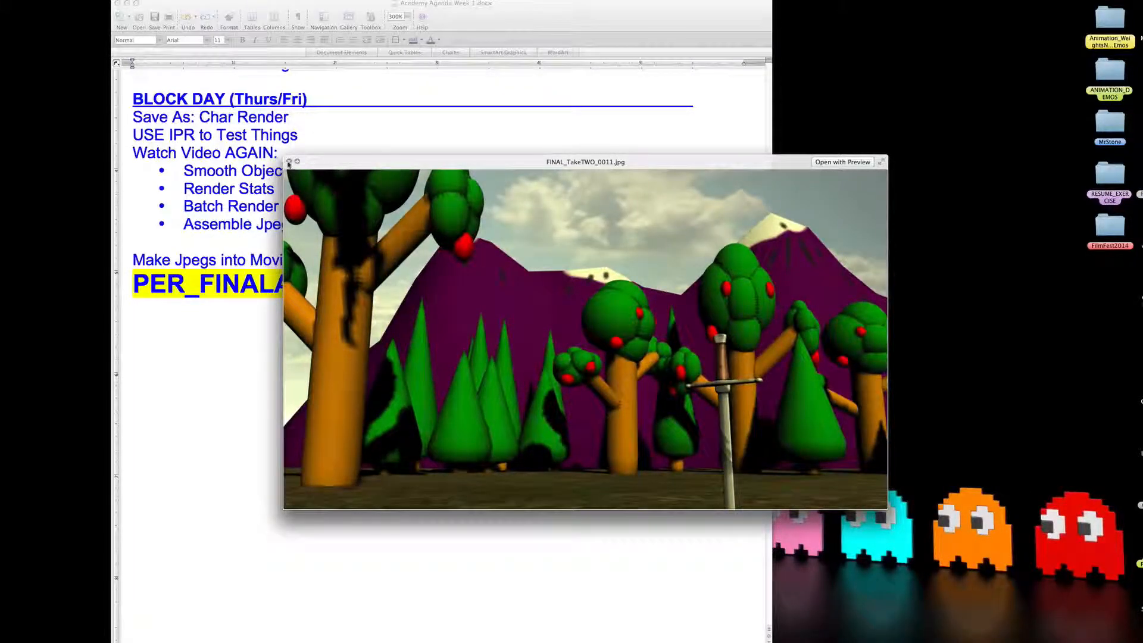
{"action": "left_click", "coordinate": [289, 161]}
Step: Place the FINALRENDERIMAGES window below the highlighted movie name, launch Time Lapse Assembler, and move its window over the agenda document
{"action": "mouse_move", "coordinate": [9, 322]}
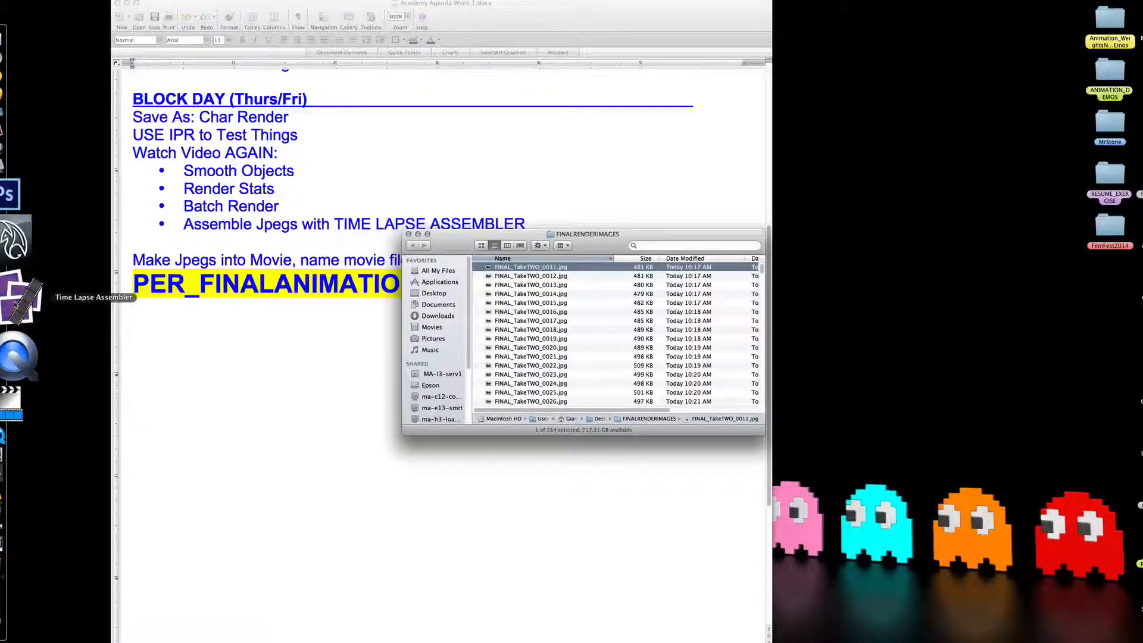
{"action": "left_click_drag", "start_coordinate": [430, 245], "coordinate": [229, 346]}
{"action": "mouse_move", "coordinate": [19, 371]}
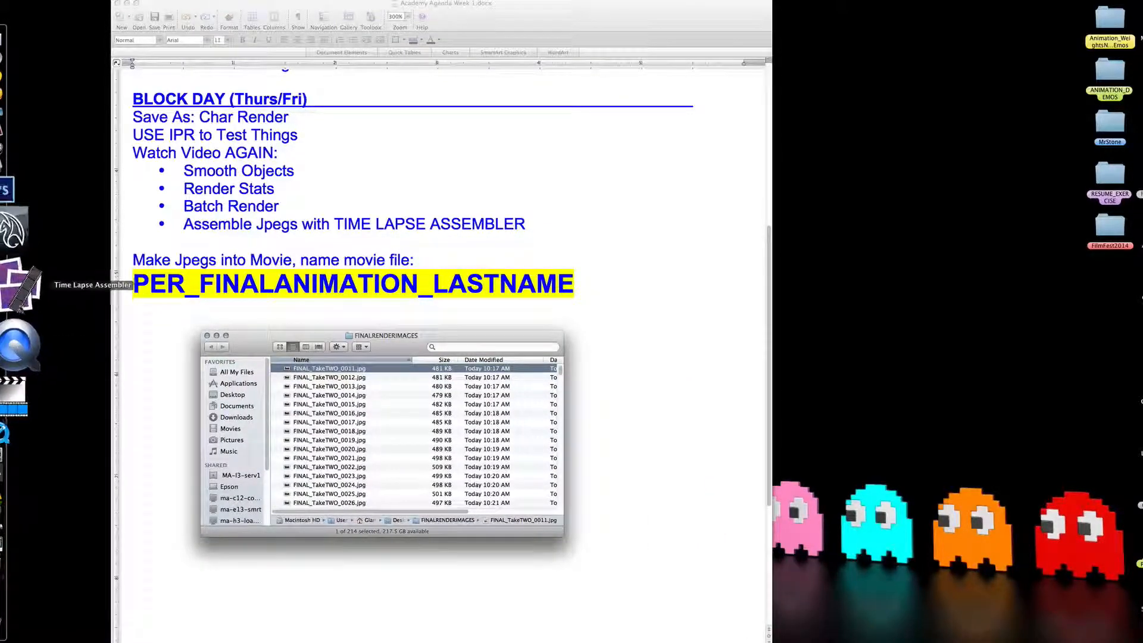
{"action": "left_click", "coordinate": [25, 304]}
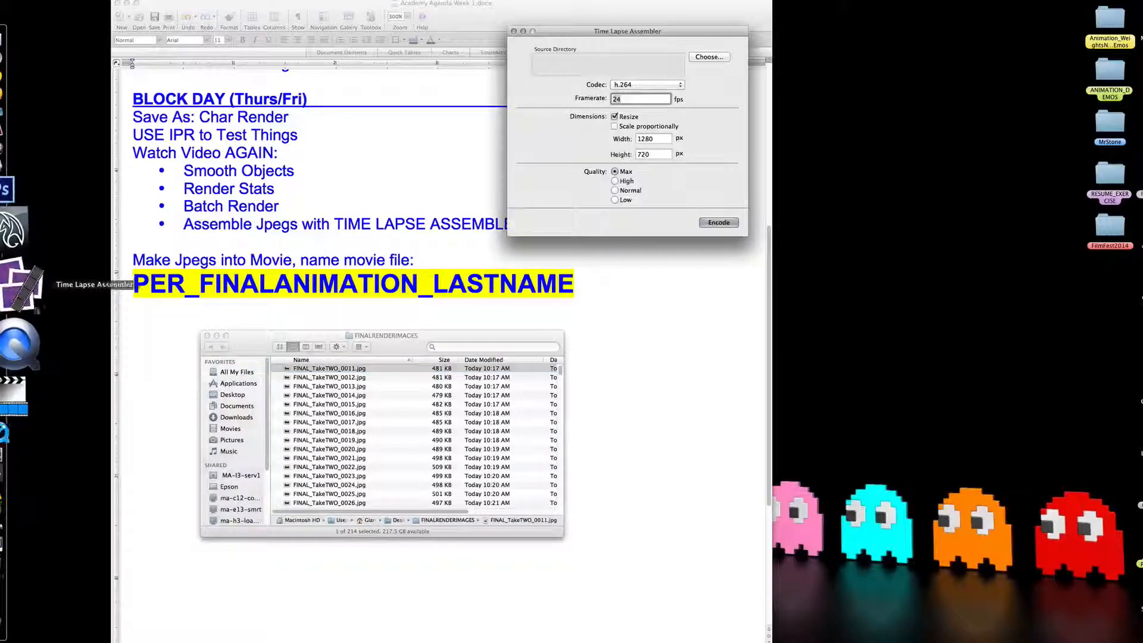
{"action": "left_click_drag", "start_coordinate": [578, 31], "coordinate": [422, 12]}
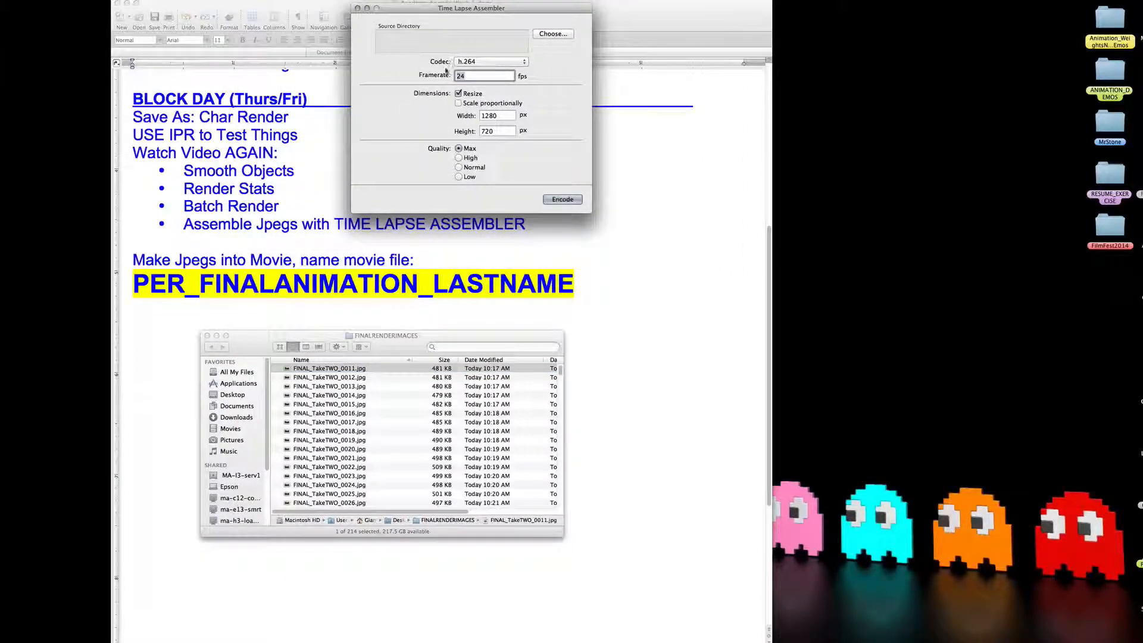
Step: Configure the encoding with the h.264 codec, 24 fps, dimensions of 1280 by 720 px and Max quality
{"action": "left_click", "coordinate": [462, 63]}
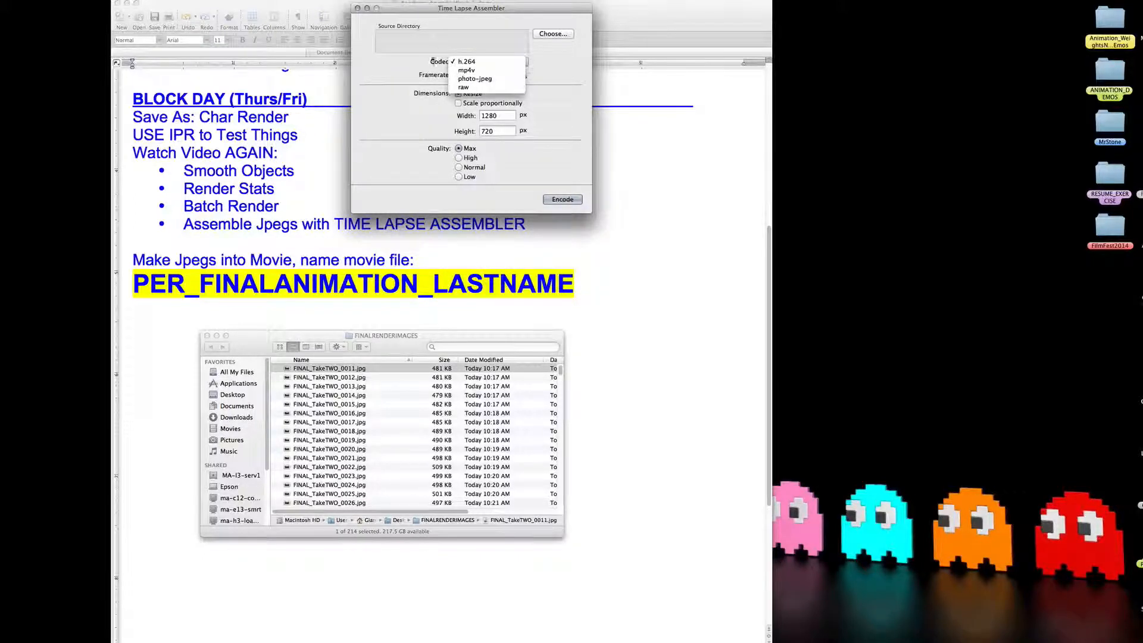
{"action": "left_click", "coordinate": [474, 63]}
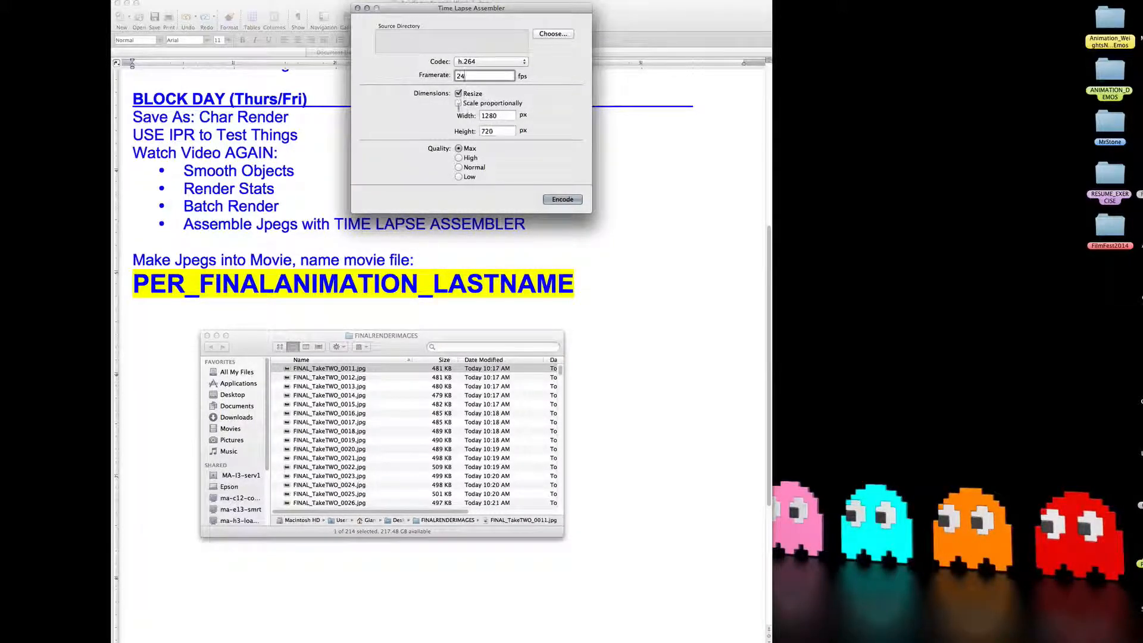
{"action": "key", "text": "Tab"}
{"action": "key", "text": "Tab"}
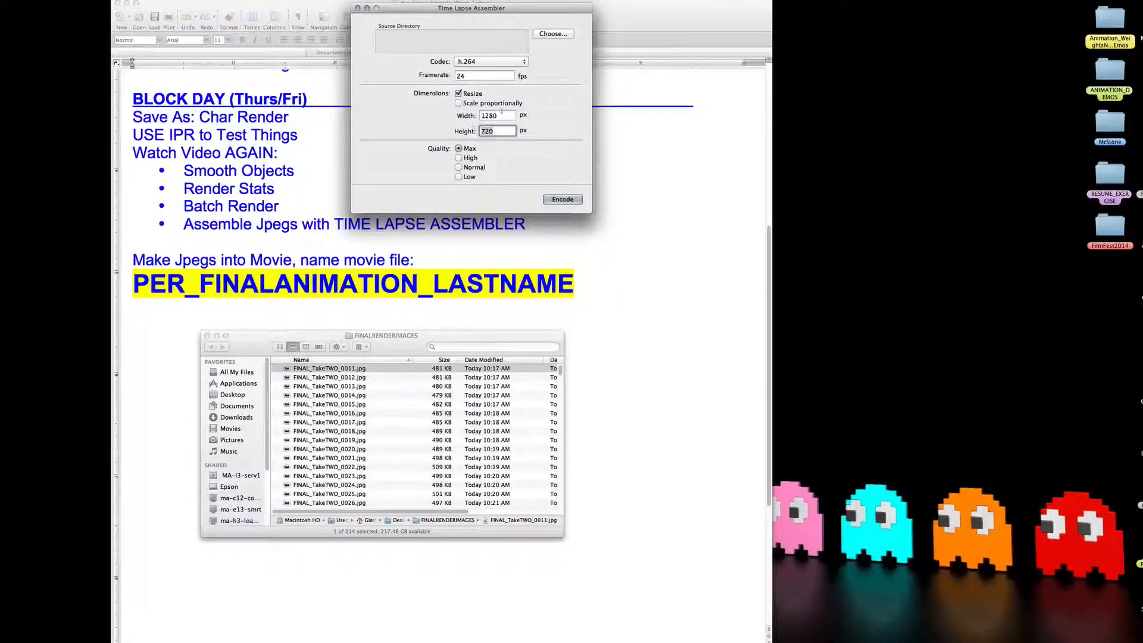
{"action": "key", "text": "shift+Tab"}
{"action": "key", "text": "Tab"}
{"action": "left_click", "coordinate": [458, 158]}
Step: Choose the FINALRENDERIMAGES folder on the desktop as the source directory for the movie
{"action": "left_click", "coordinate": [552, 34]}
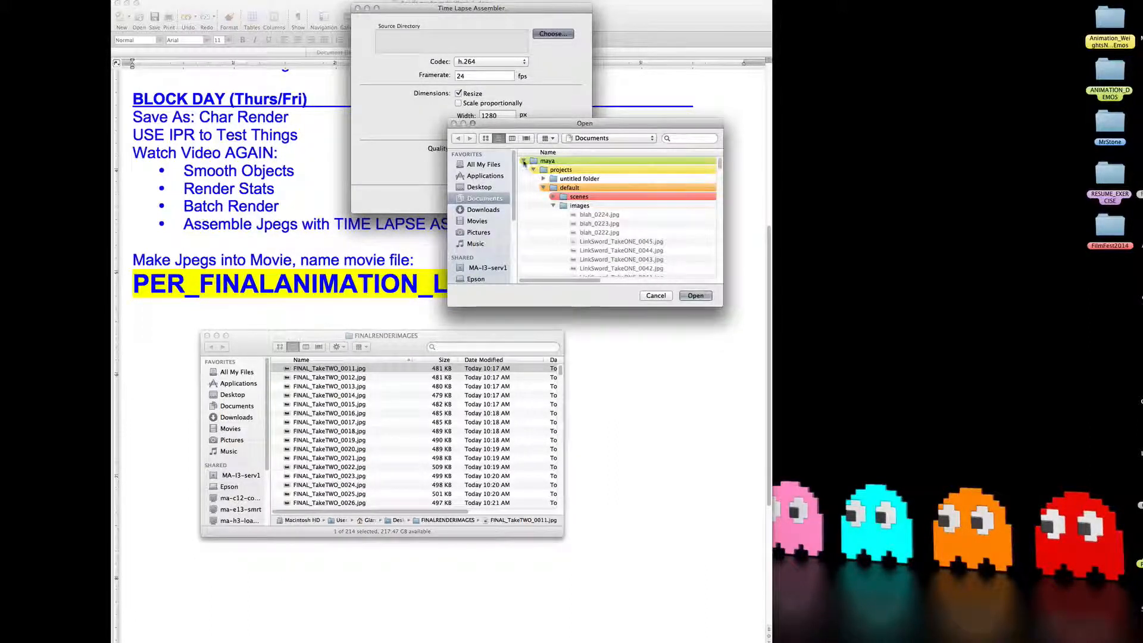
{"action": "left_click", "coordinate": [524, 162]}
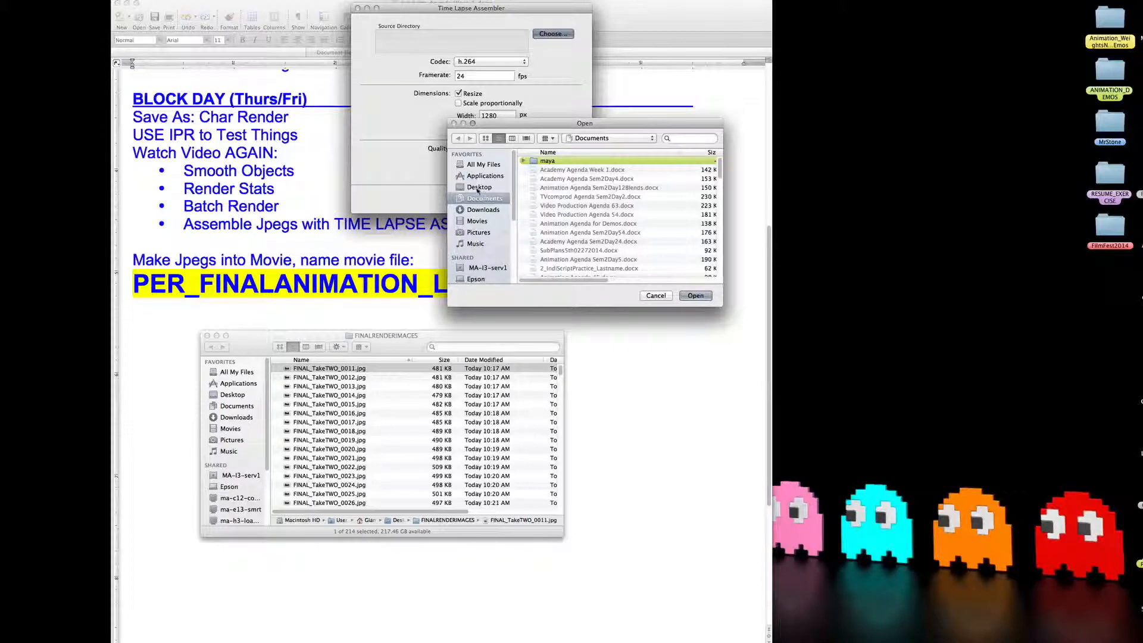
{"action": "left_click_drag", "start_coordinate": [478, 191], "coordinate": [298, 169]}
{"action": "left_click", "coordinate": [297, 164]}
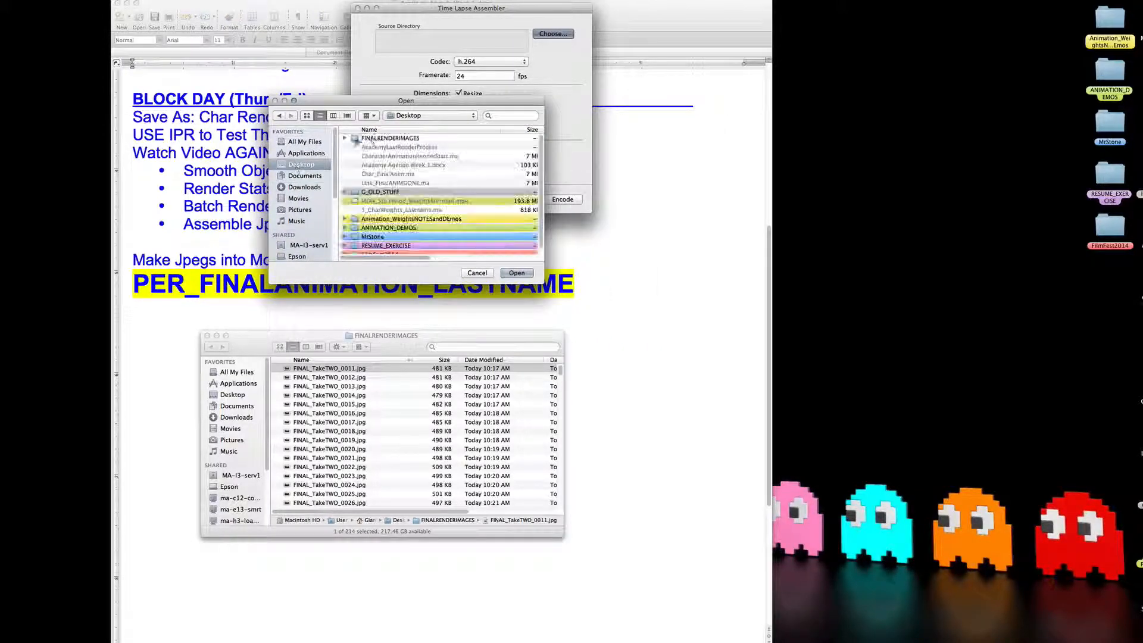
{"action": "left_click", "coordinate": [359, 139]}
{"action": "left_click", "coordinate": [345, 138]}
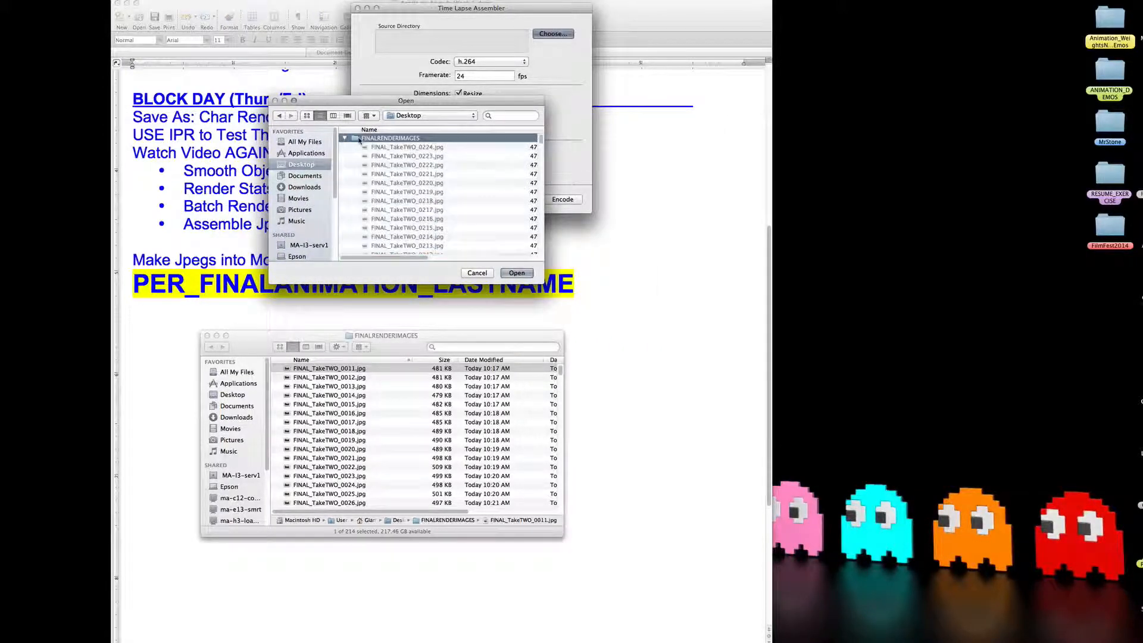
{"action": "double_click", "coordinate": [359, 139]}
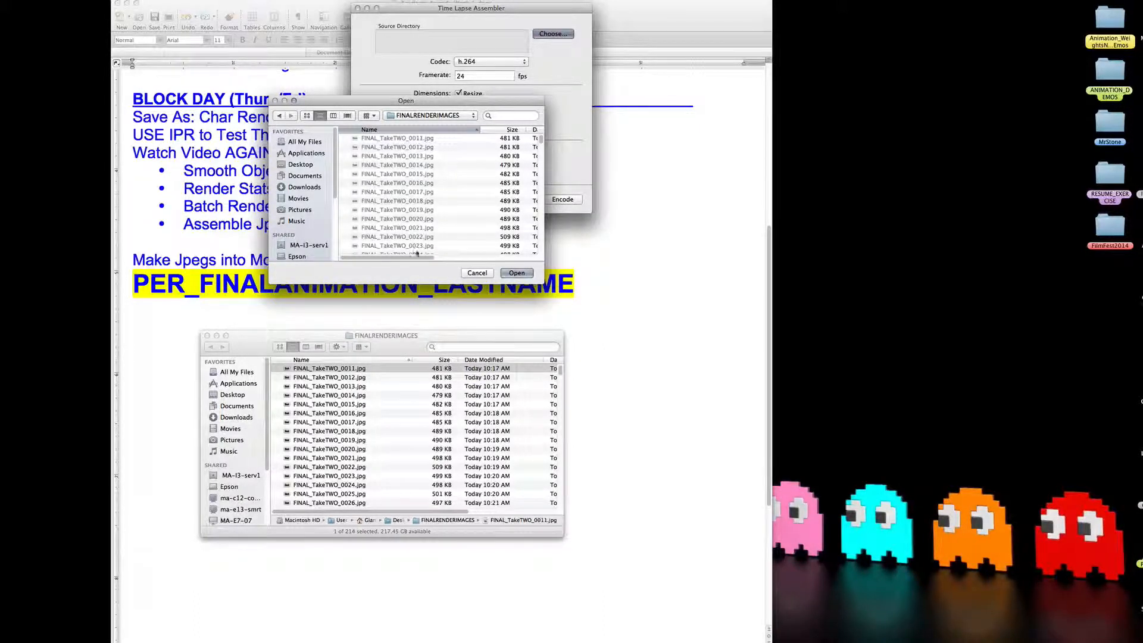
{"action": "left_click", "coordinate": [512, 273]}
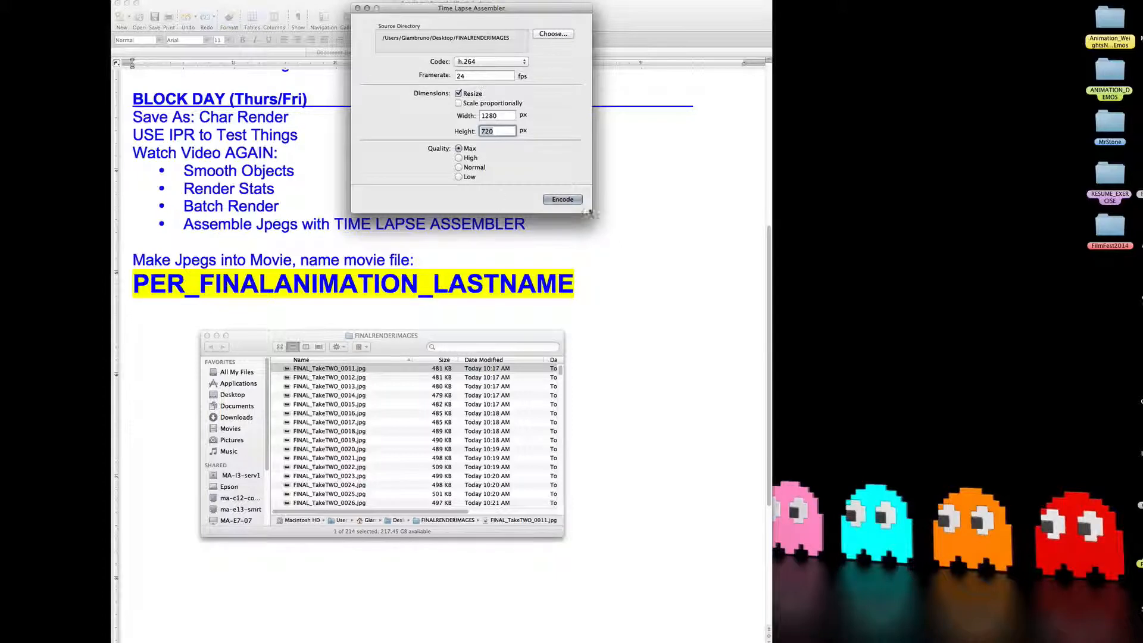
Step: Encode the image sequence into a movie named PER_FINALANIMATION_LASTNAME, saved to the desktop
{"action": "left_click", "coordinate": [563, 199]}
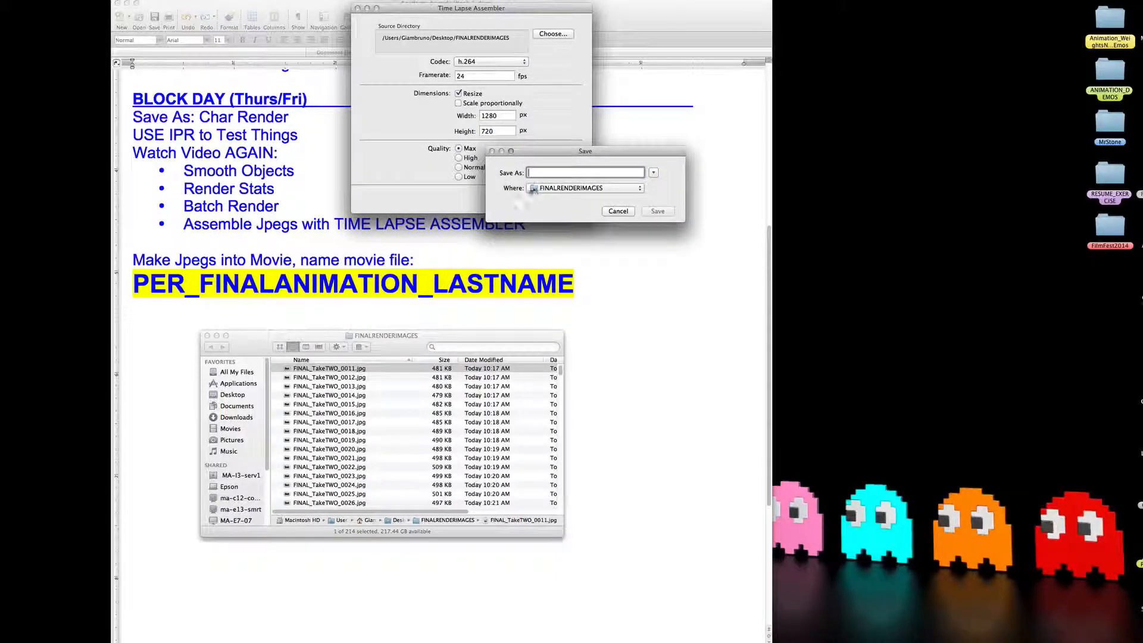
{"action": "left_click", "coordinate": [534, 188]}
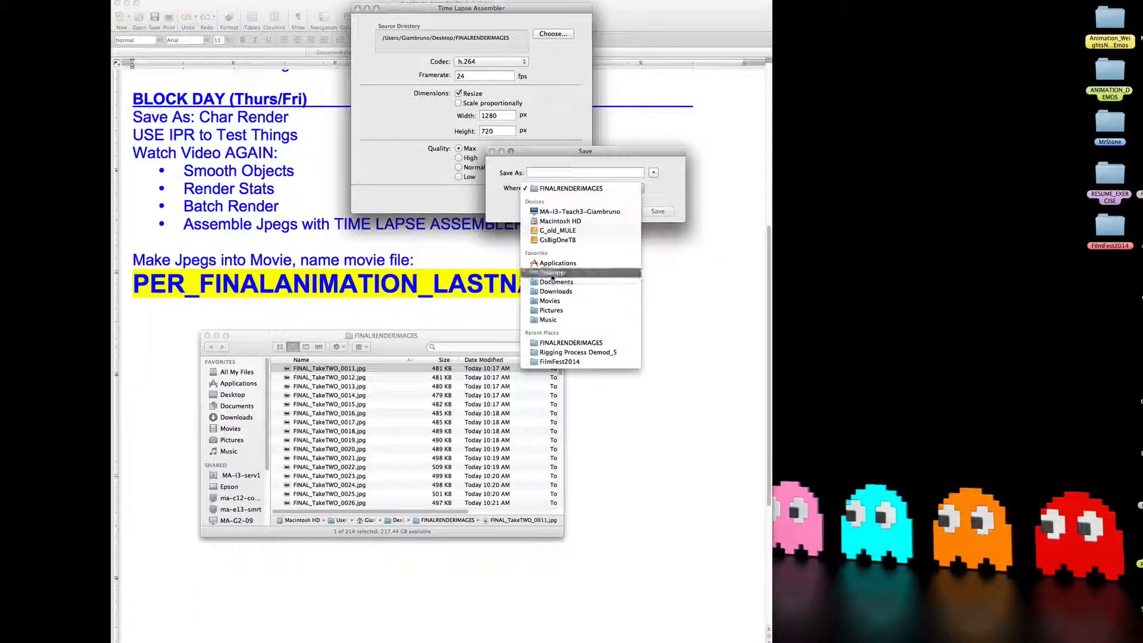
{"action": "left_click", "coordinate": [549, 273]}
{"action": "left_click_drag", "start_coordinate": [537, 152], "coordinate": [478, 148]}
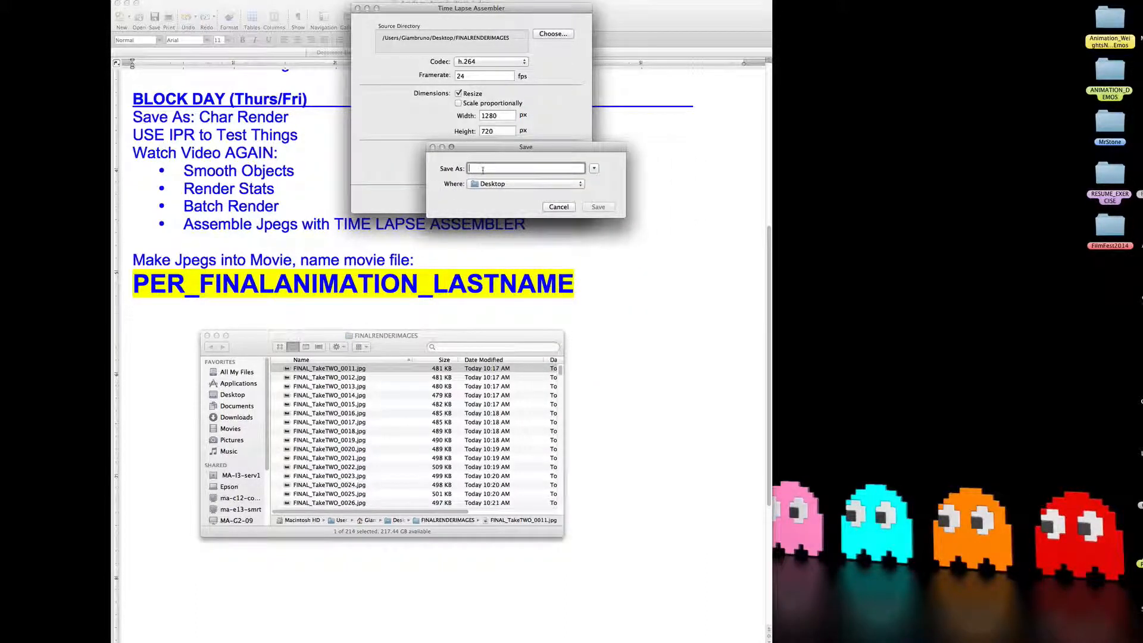
{"action": "type", "text": "PER_FINAL"}
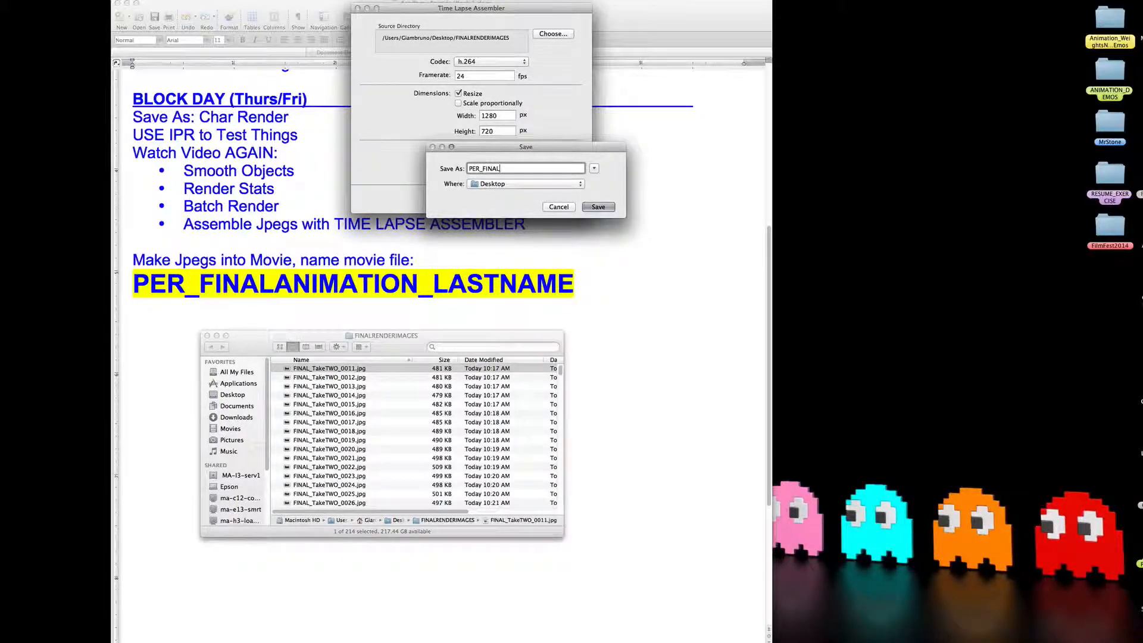
{"action": "type", "text": "ANIMATION_LASTNAME"}
{"action": "left_click", "coordinate": [598, 207]}
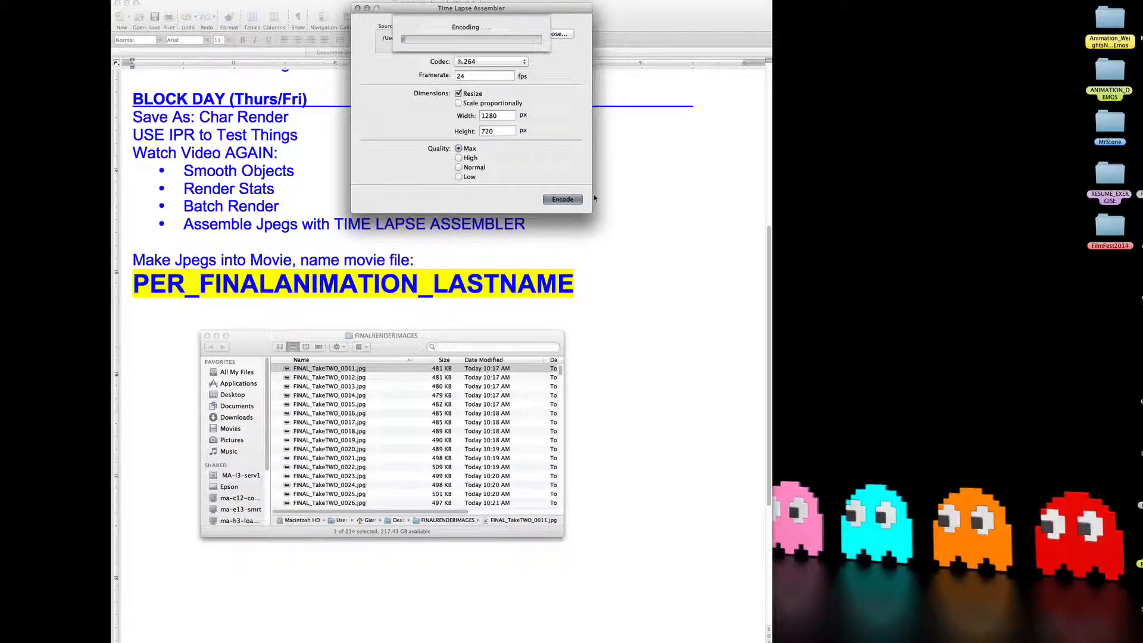
Step: Open the encoded movie PER_FINALANIMATION_LASTNAME.mov from the desktop, play it, and move the agenda document window lower behind it
{"action": "left_click_drag", "start_coordinate": [451, 44], "coordinate": [376, 210]}
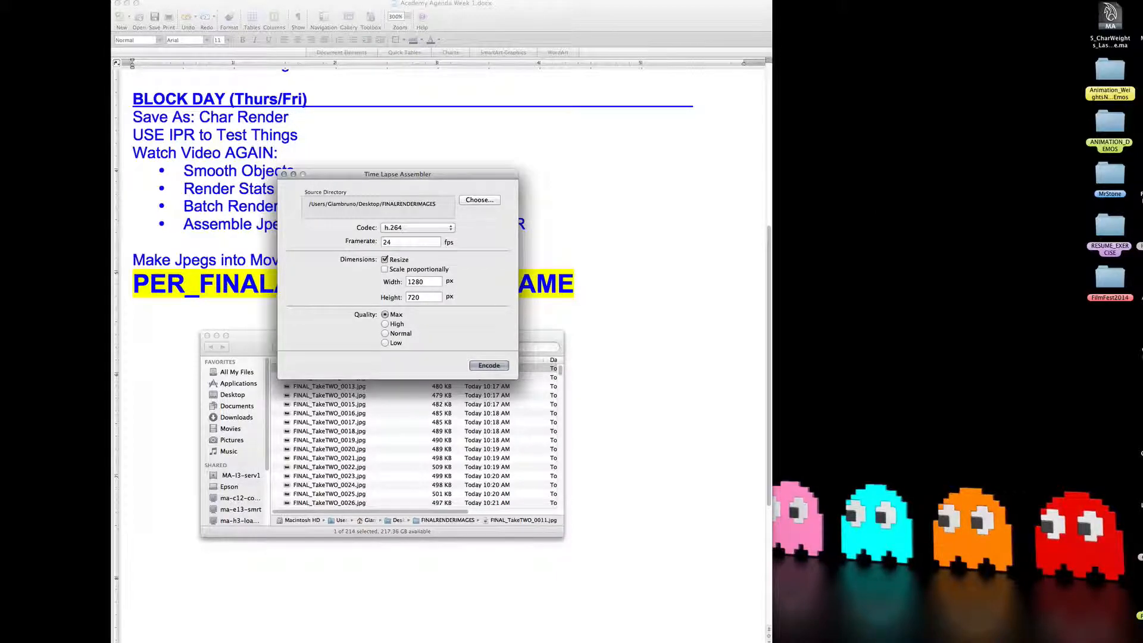
{"action": "left_click", "coordinate": [1140, 197]}
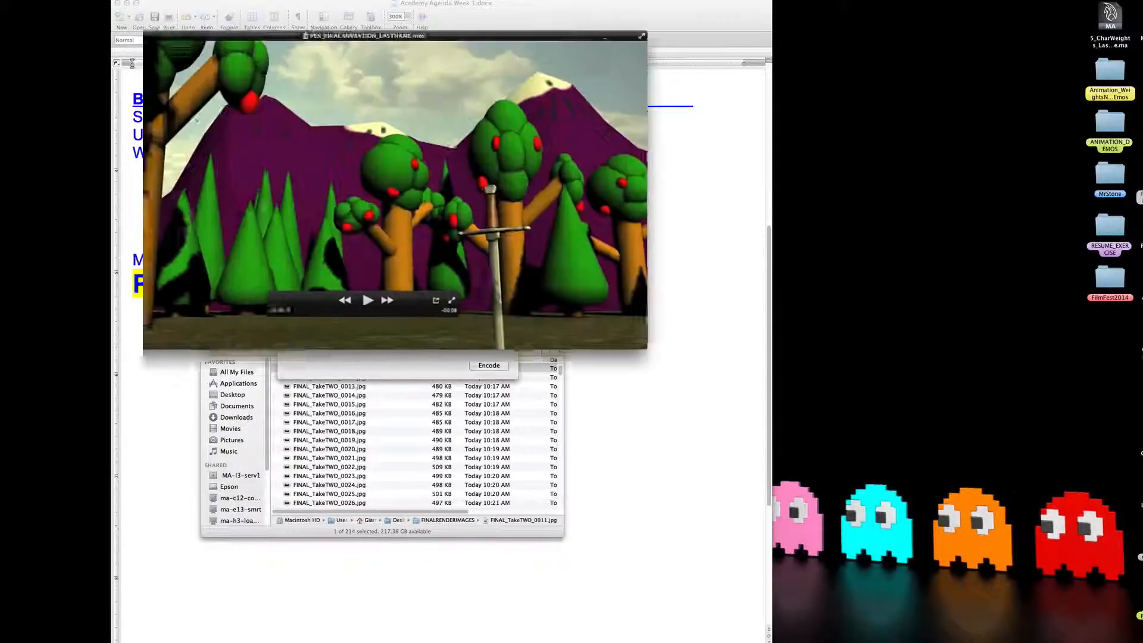
{"action": "left_click_drag", "start_coordinate": [369, 26], "coordinate": [447, 44]}
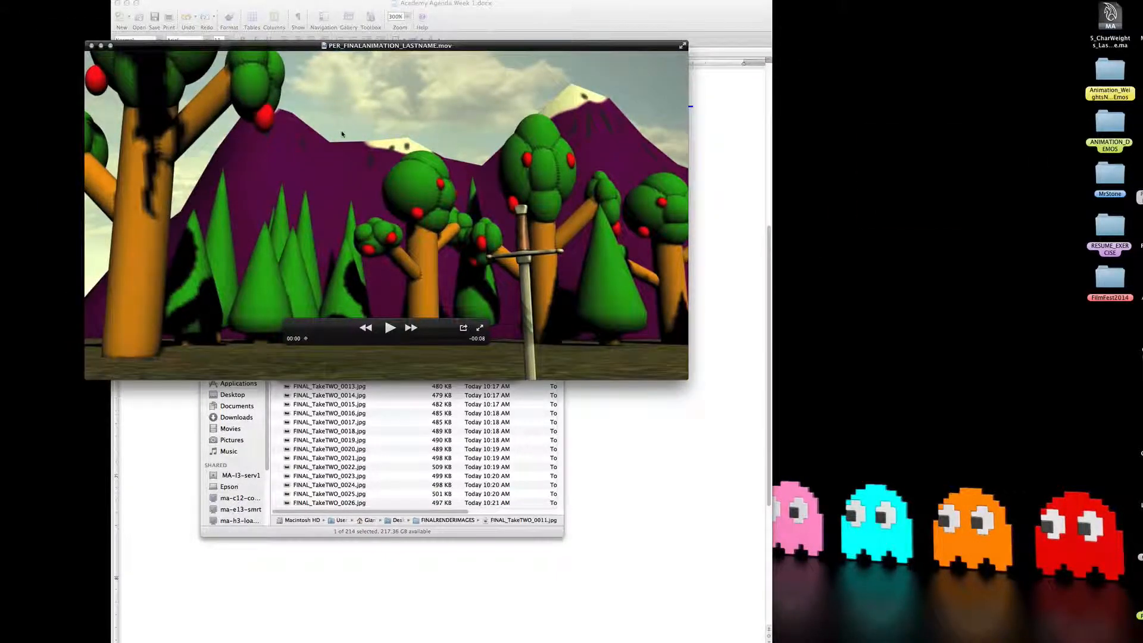
{"action": "key", "text": "space"}
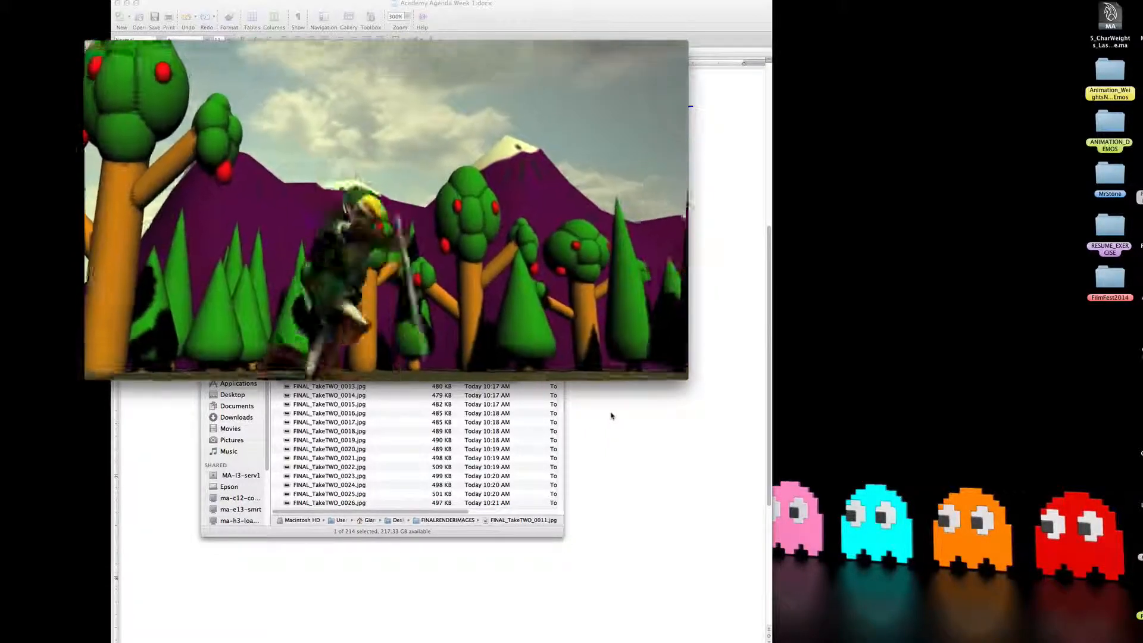
{"action": "left_click", "coordinate": [596, 28]}
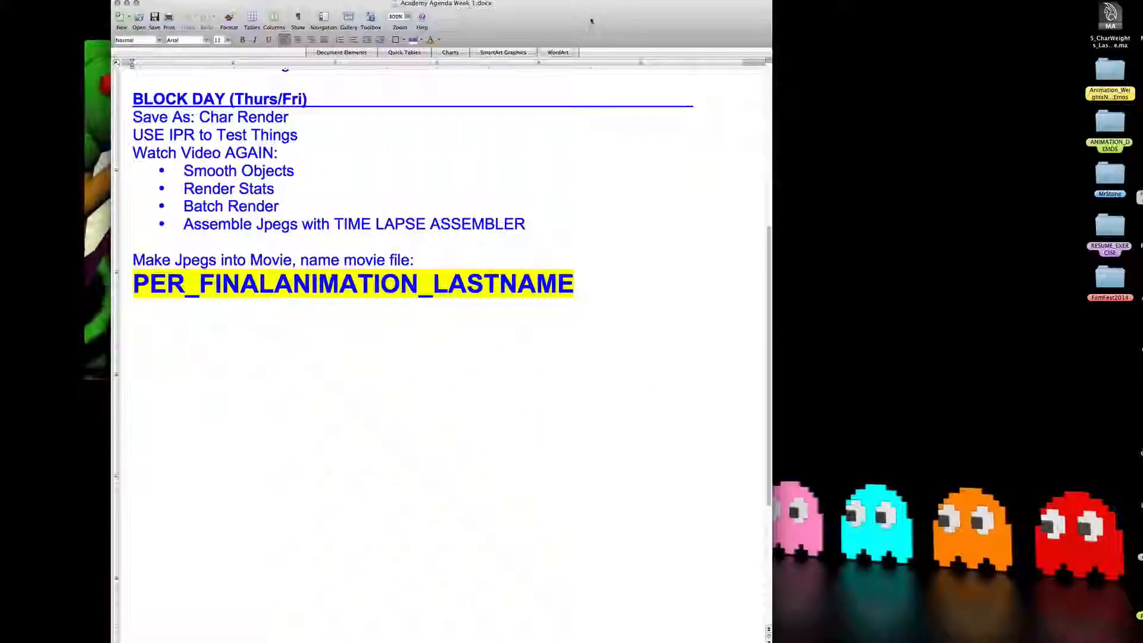
{"action": "left_click_drag", "start_coordinate": [596, 28], "coordinate": [592, 150]}
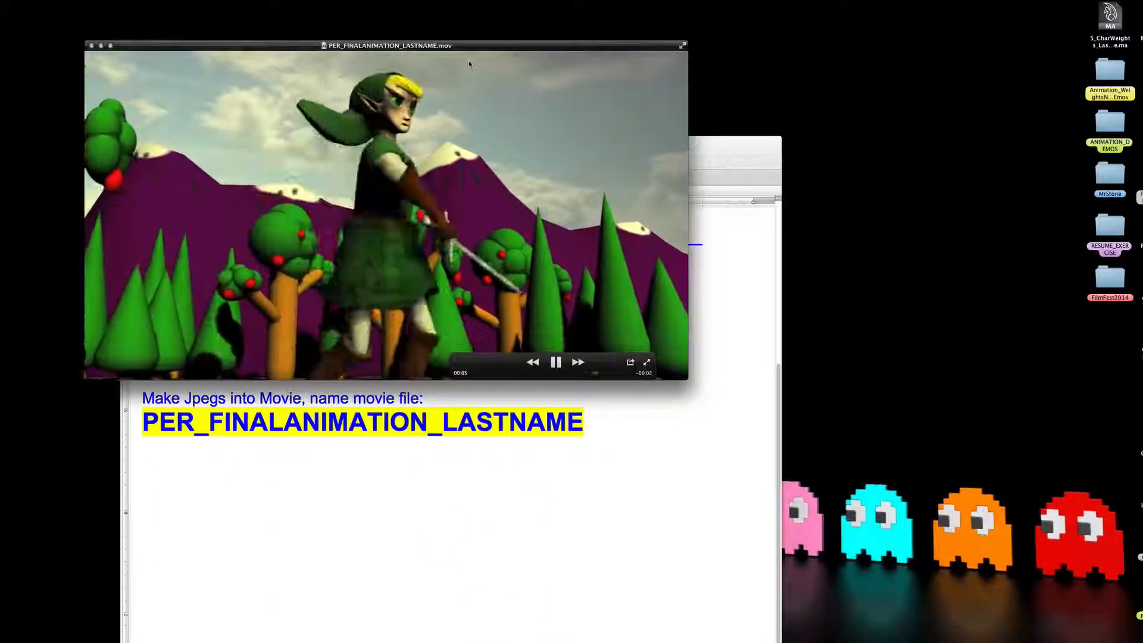